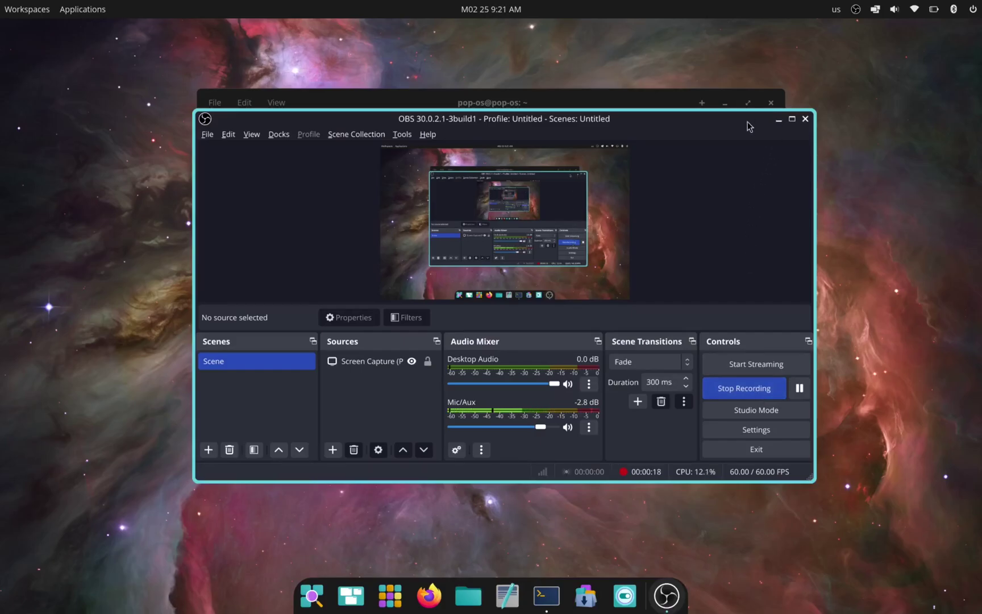
Minimize the OBS and terminal windows to clear the desktop
left_click(778, 122)
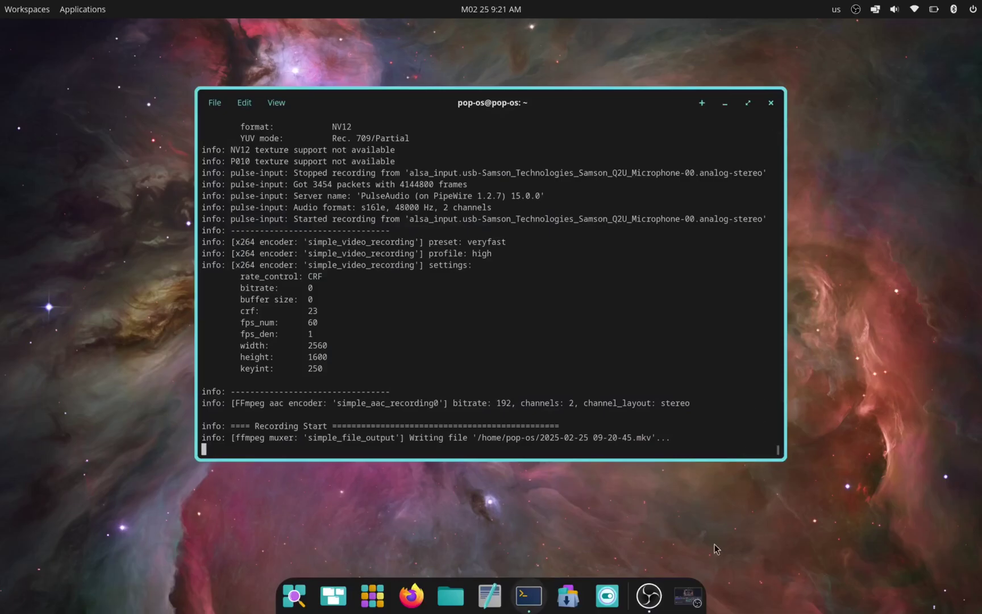
left_click(688, 606)
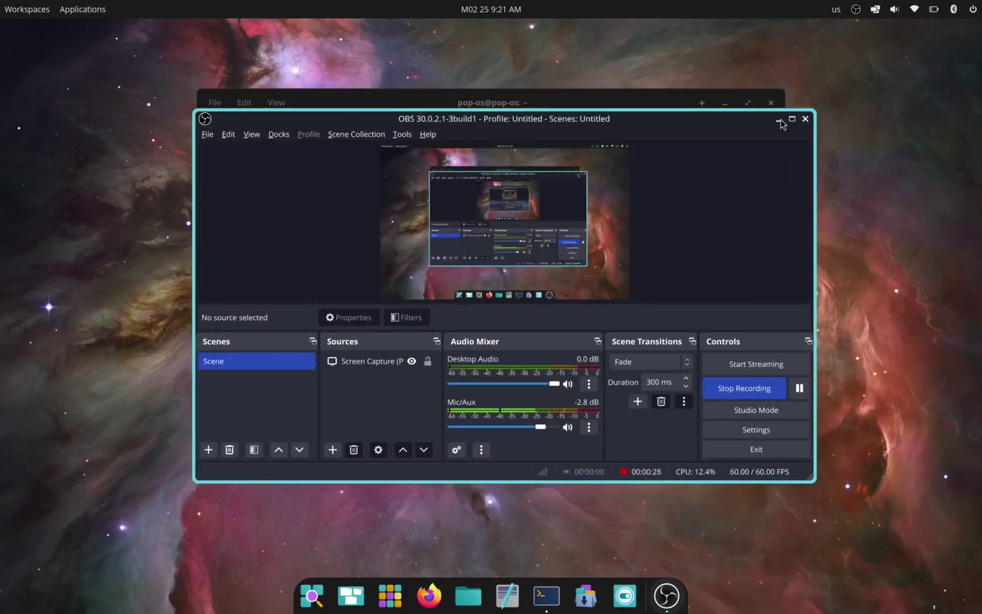
left_click(780, 123)
left_click(725, 103)
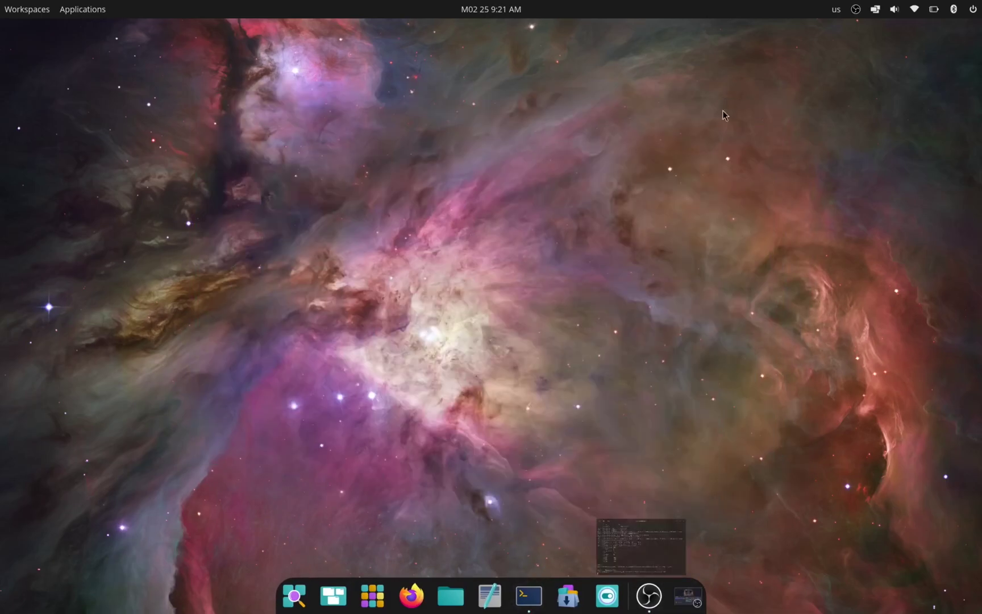
left_click(668, 597)
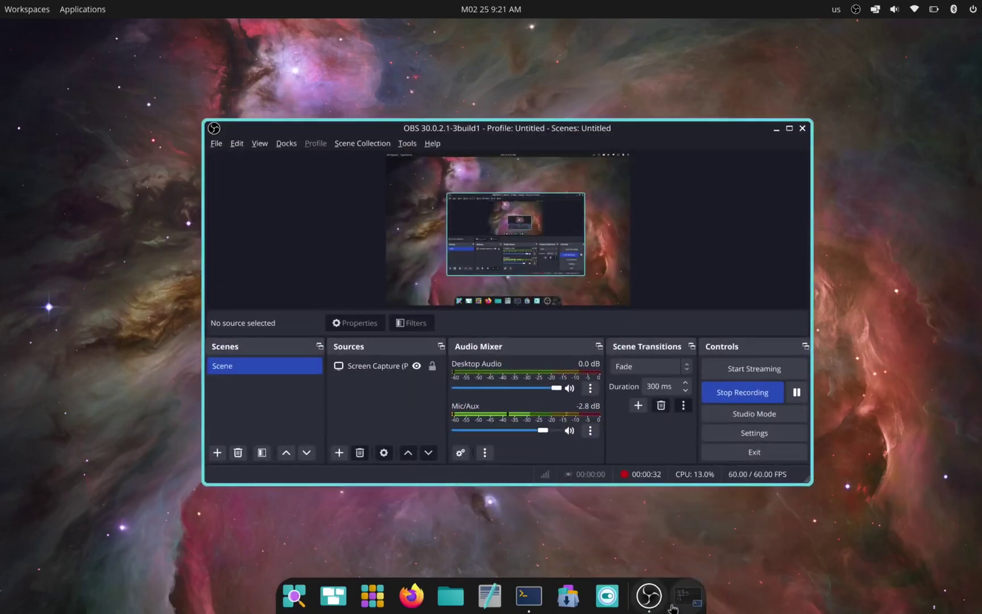
left_click(778, 123)
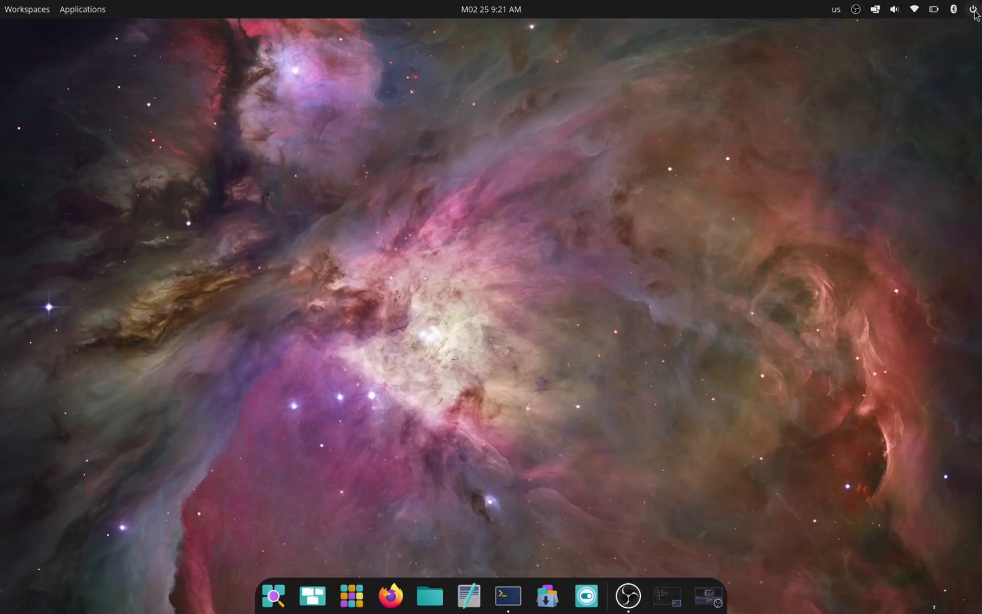
Expand and collapse the list of other Bluetooth devices in the Bluetooth applet and dismiss the applet
left_click(955, 10)
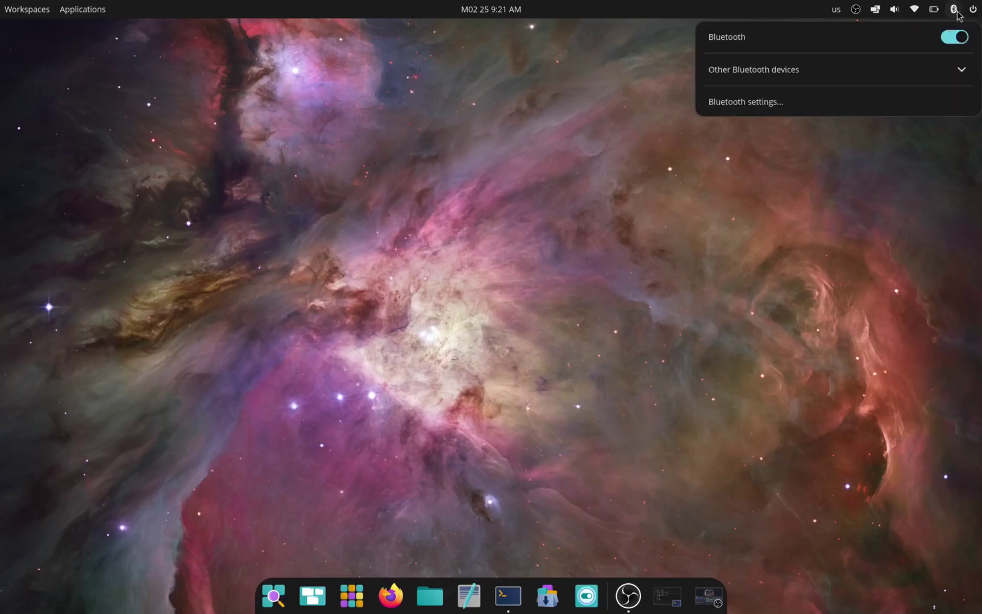
left_click(958, 70)
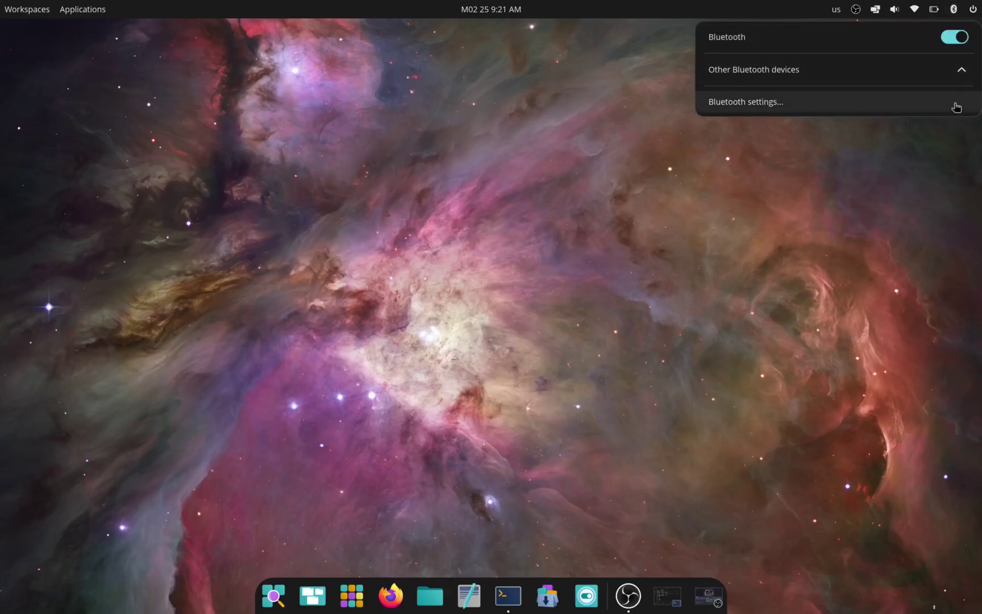
left_click(964, 75)
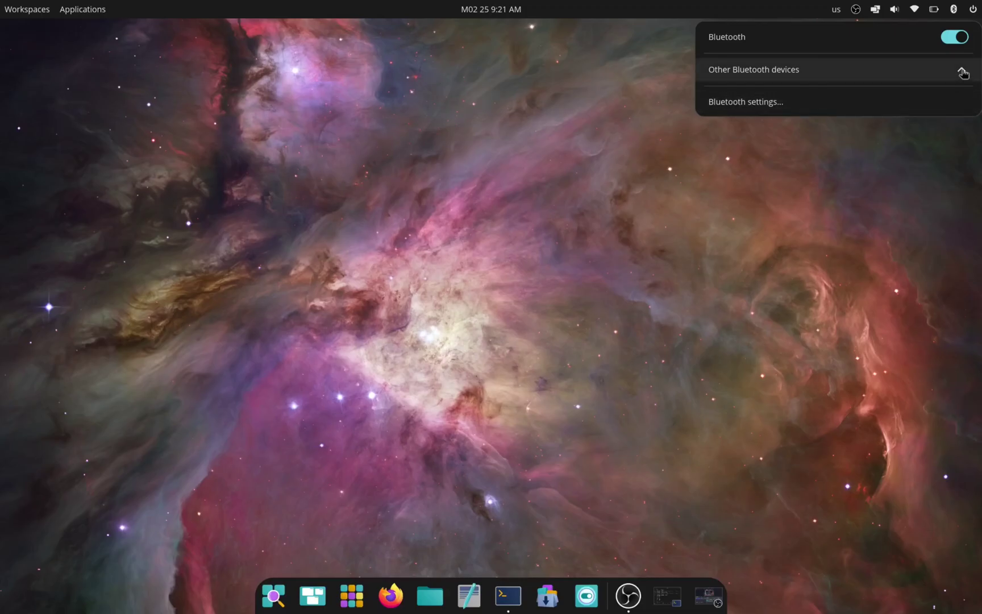
left_click(968, 79)
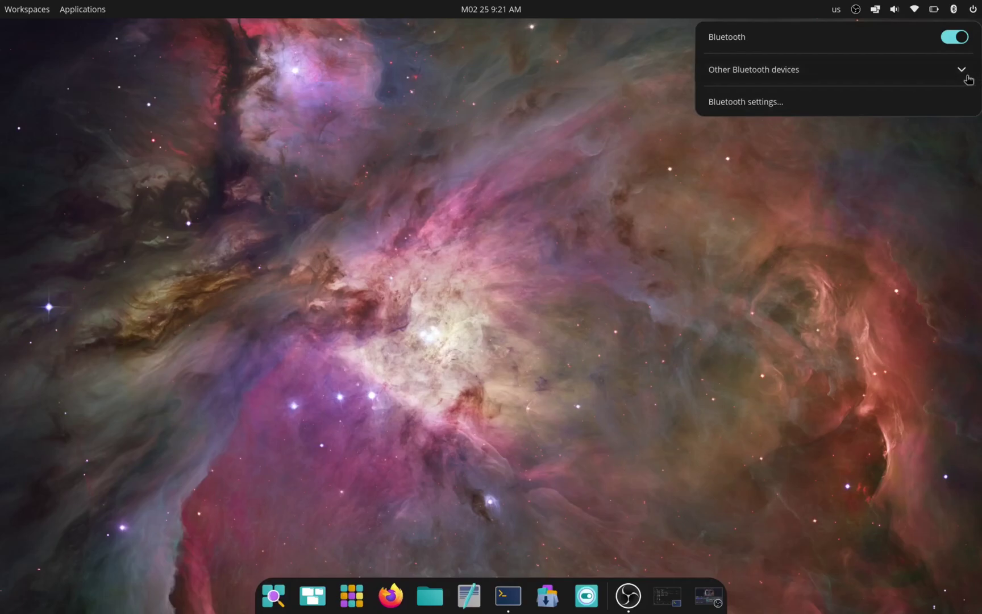
left_click(968, 80)
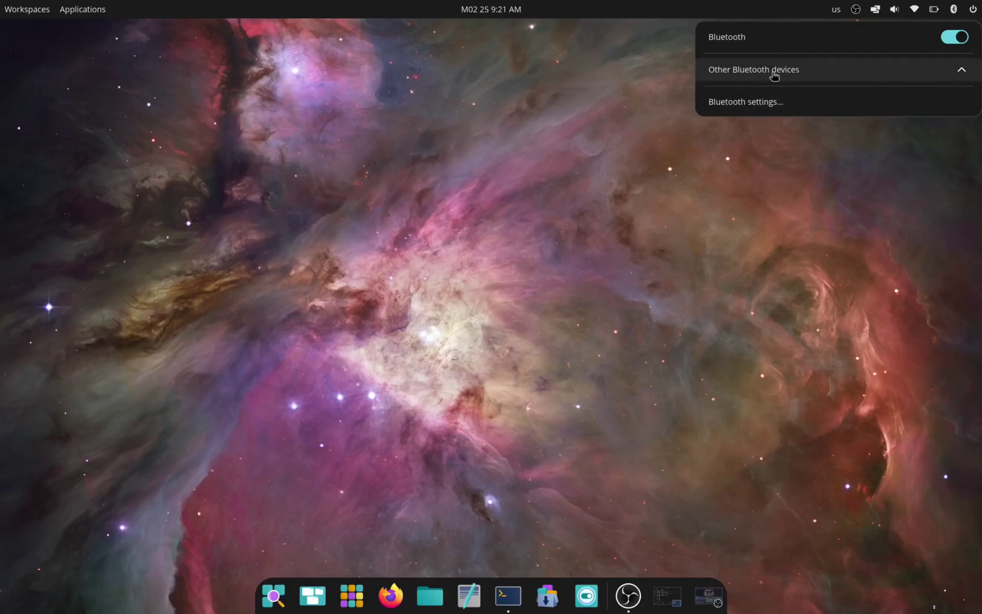
left_click(730, 69)
left_click(695, 73)
key("super")
key("Escape")
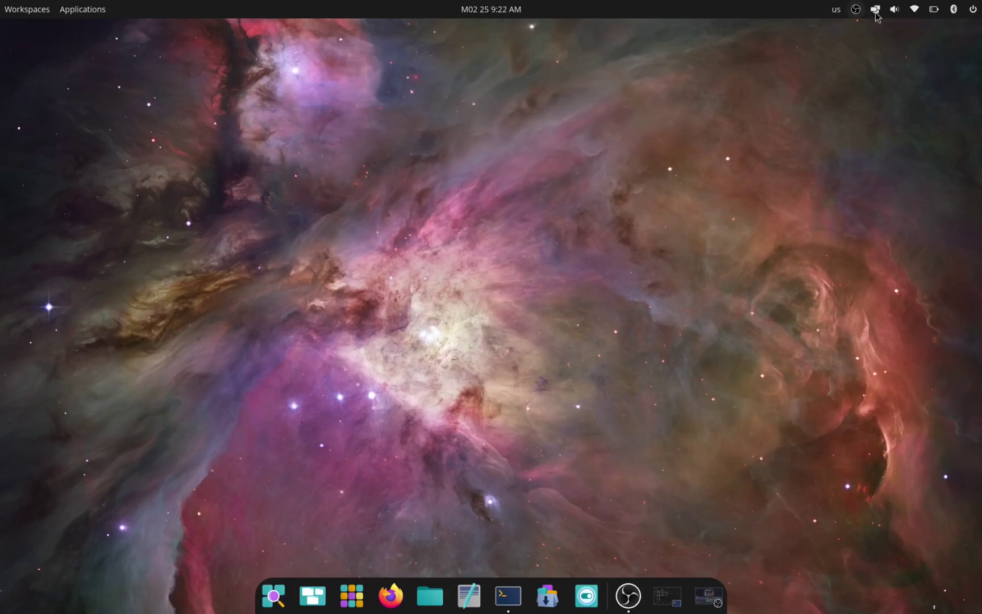
Recheck the list of other Bluetooth devices and open the full Bluetooth settings page
left_click(949, 11)
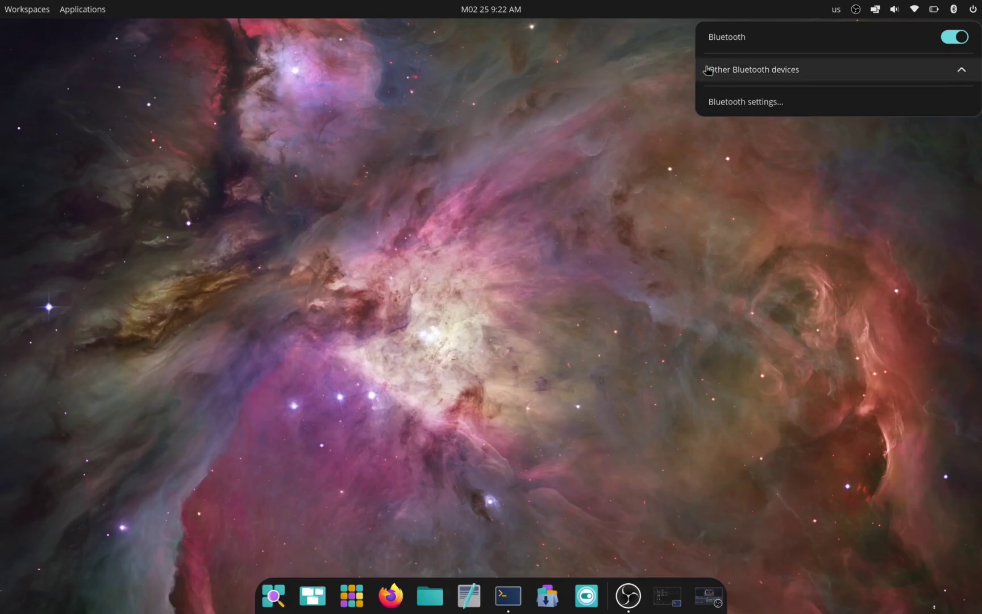
left_click(706, 70)
left_click(707, 70)
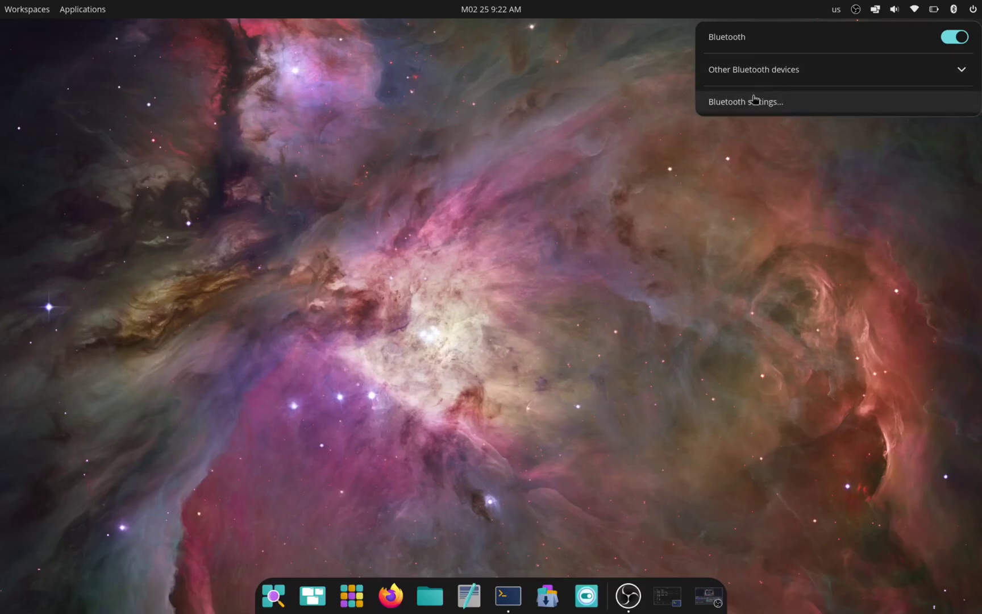
left_click(719, 105)
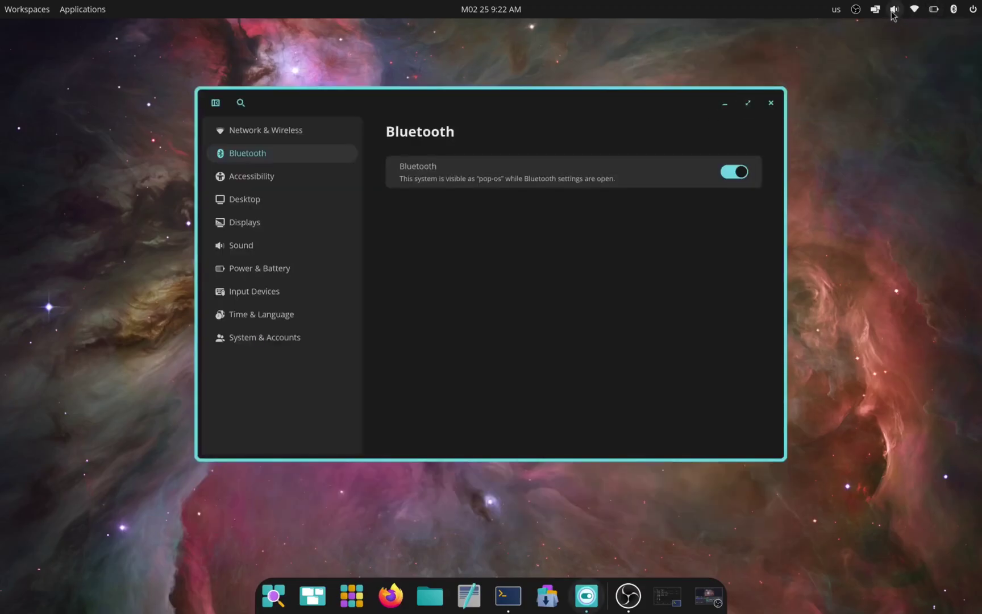
left_click(954, 9)
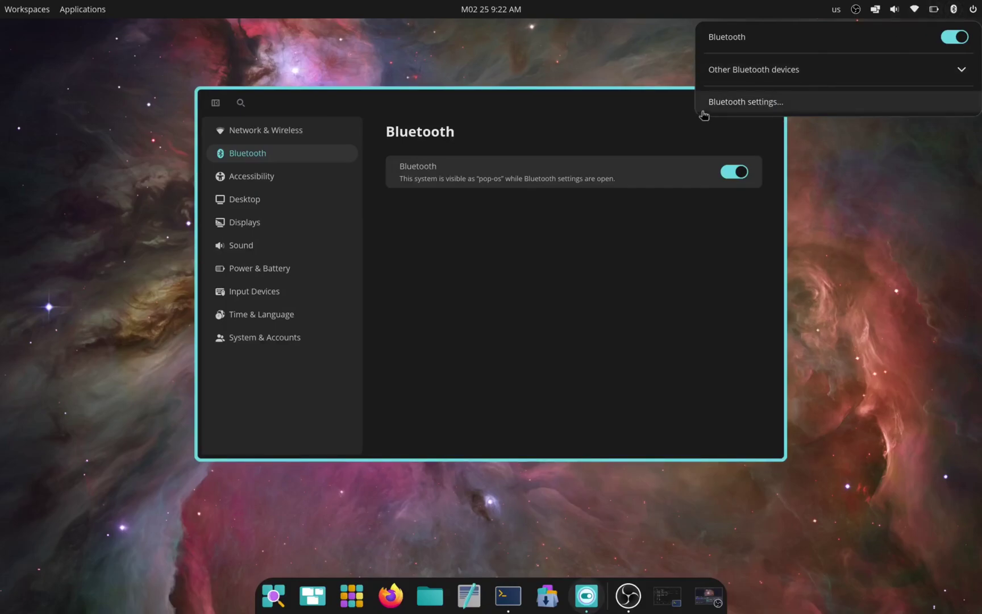
left_click(508, 102)
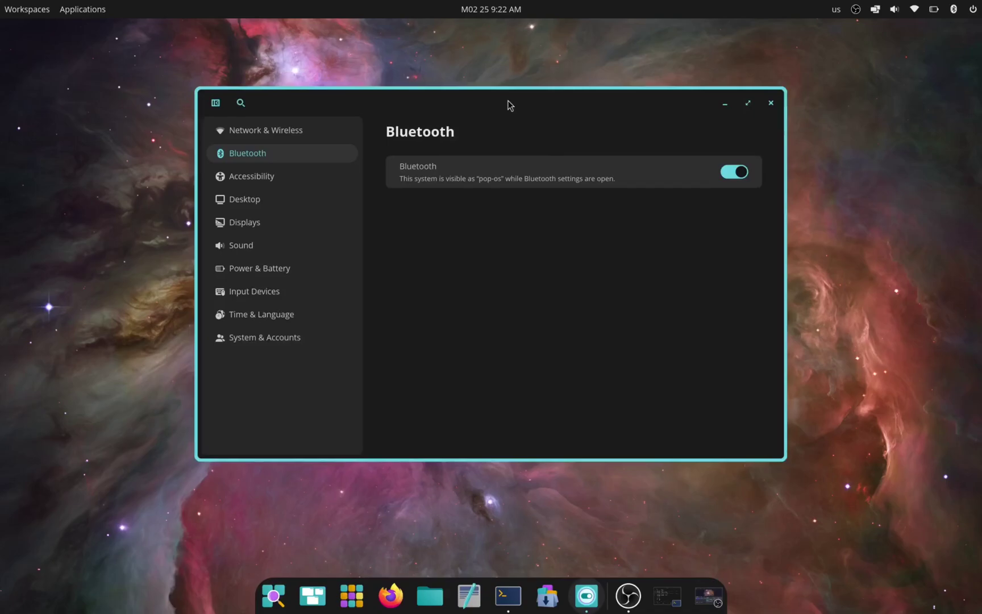
Move the Settings window higher on the desktop and enlarge it to fill most of the space above the dock
left_click_drag(508, 102, 466, 79)
left_click_drag(742, 437, 799, 560)
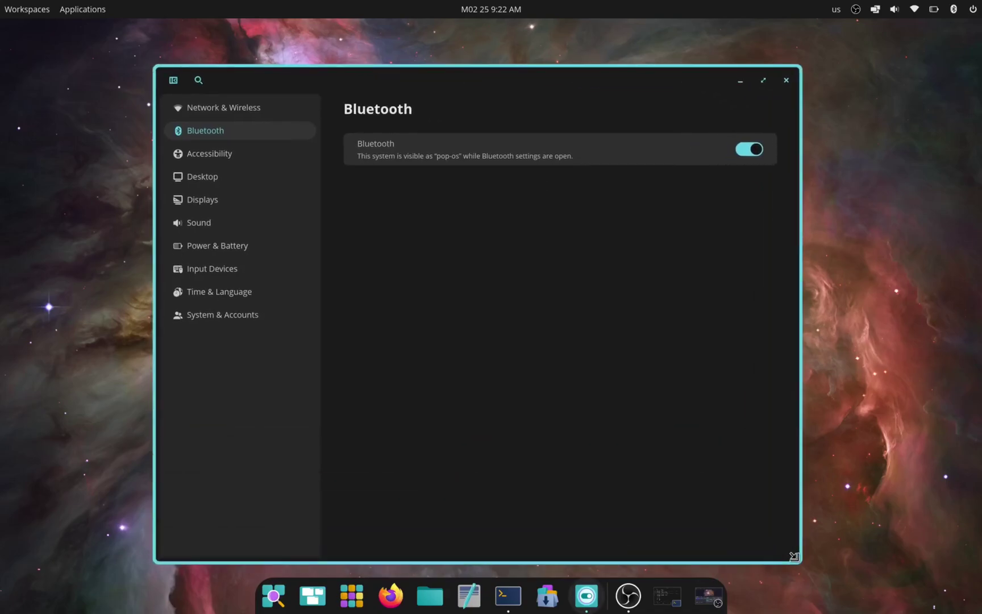
left_click_drag(425, 78, 417, 56)
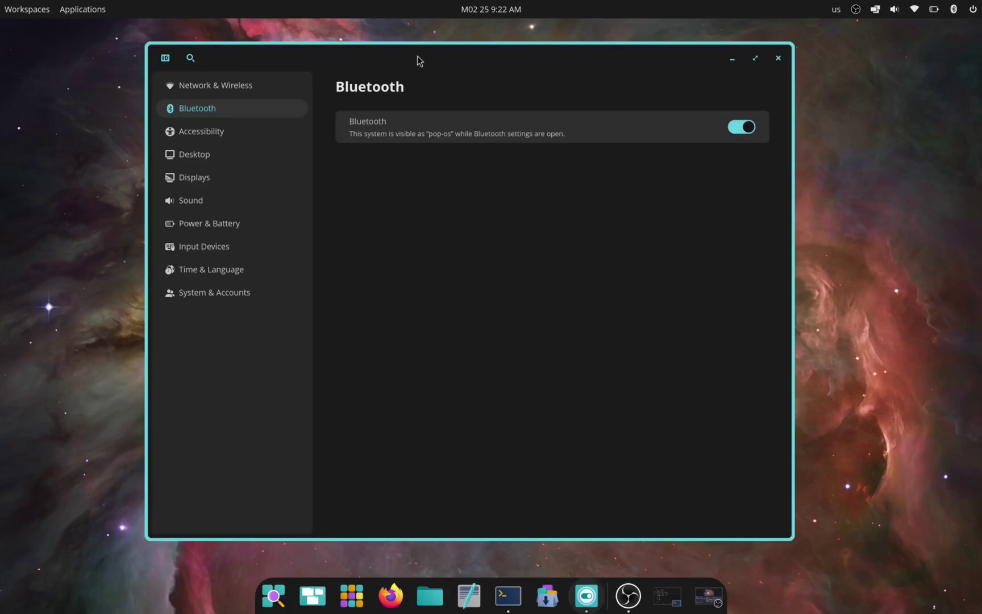
left_click_drag(417, 56, 435, 59)
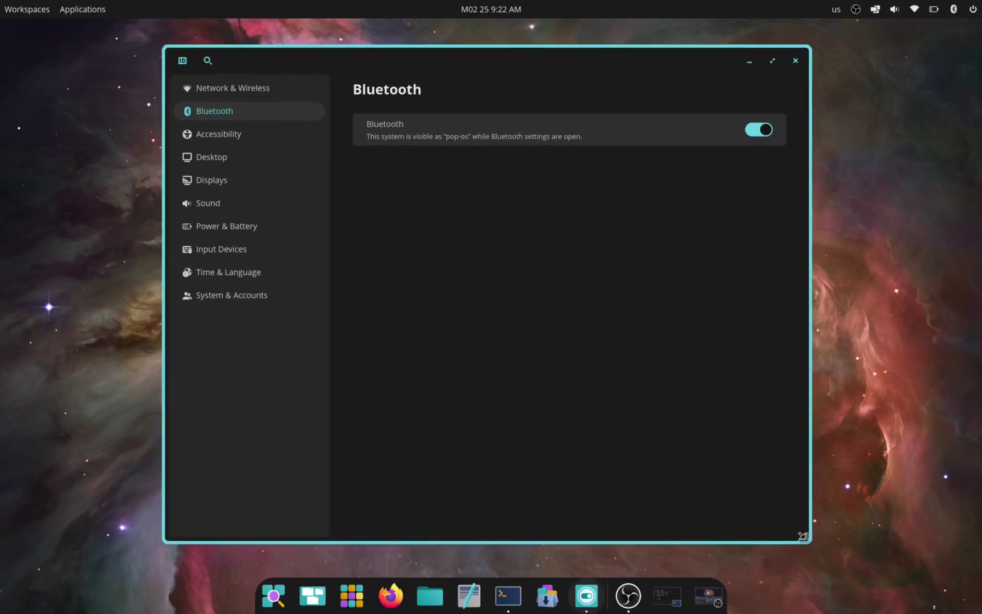
left_click_drag(804, 537, 773, 520)
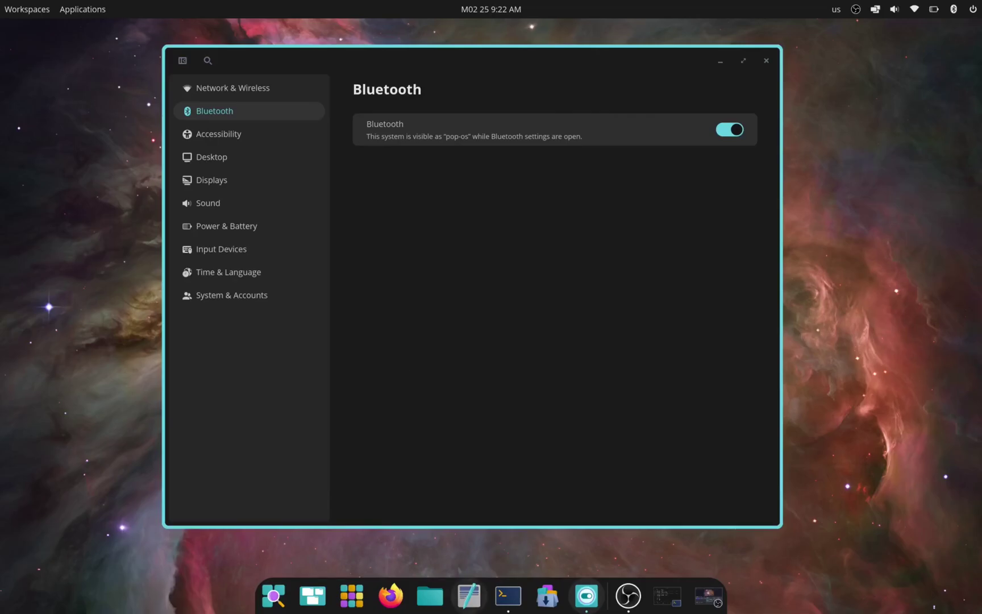
Open a file manager window over Settings to compare window focus, and close both windows
key("super+f")
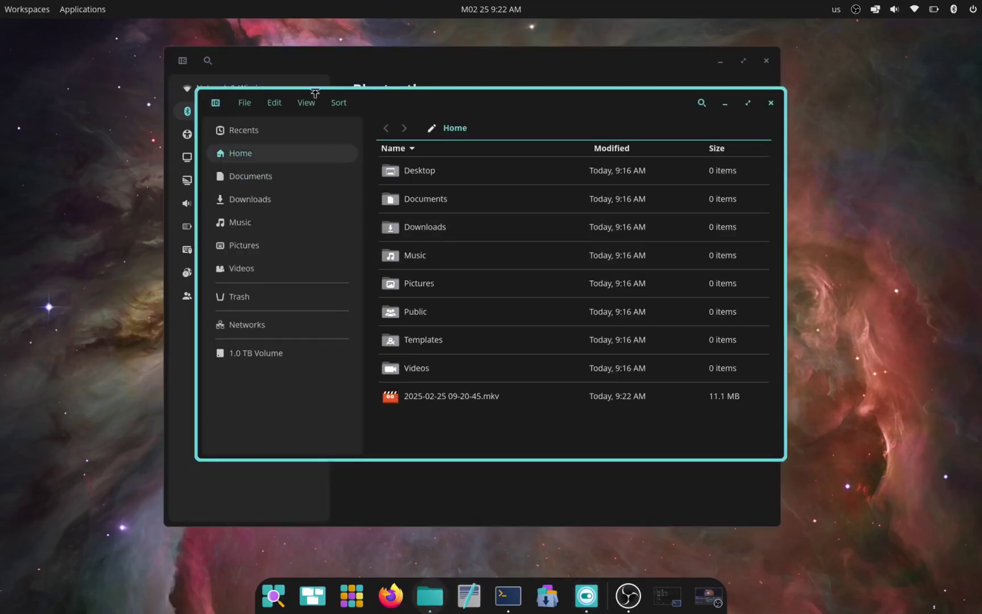
left_click_drag(386, 100, 420, 120)
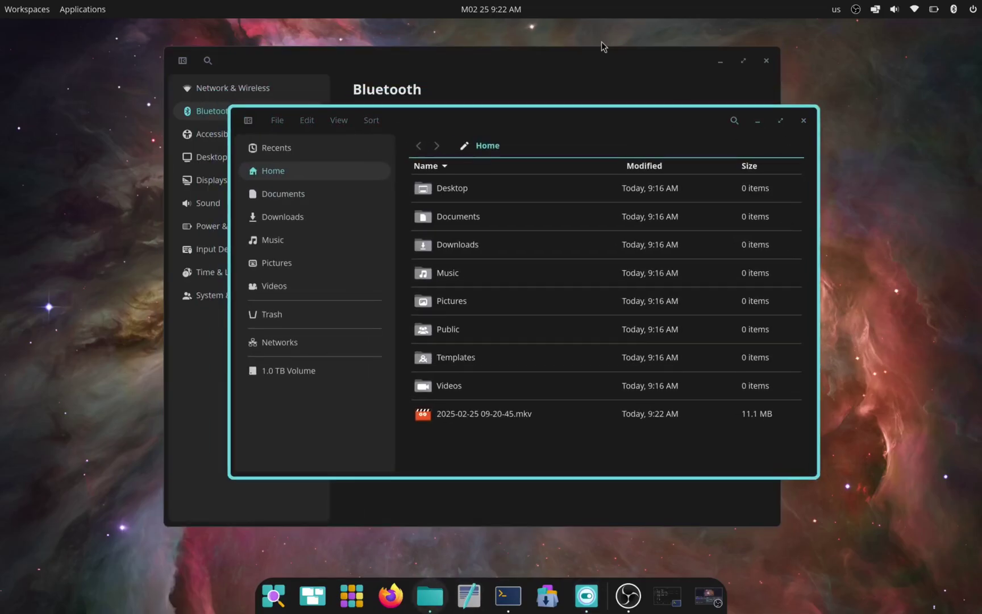
left_click(596, 60)
left_click(795, 146)
left_click(803, 119)
left_click_drag(662, 59, 695, 57)
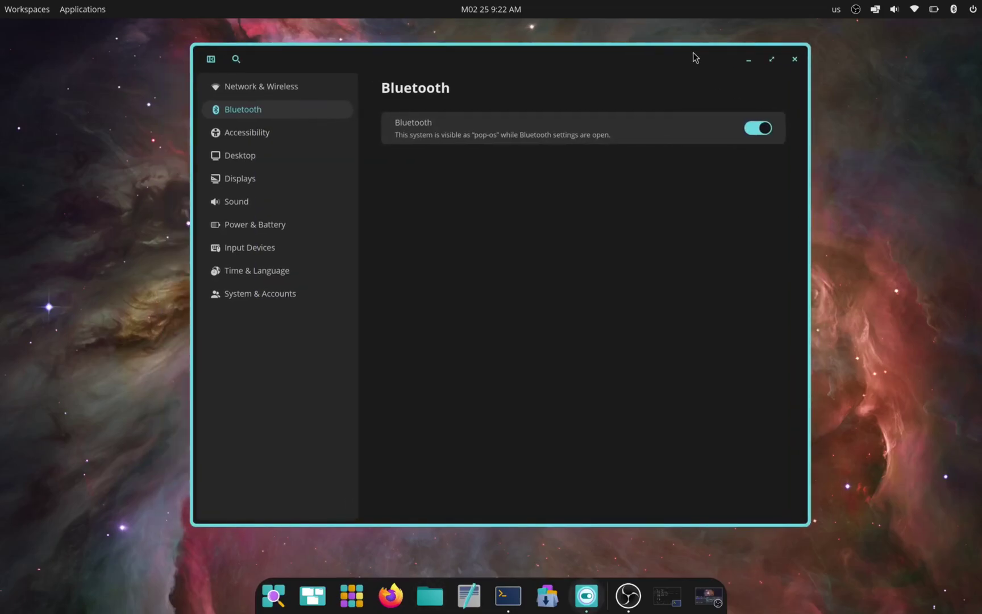
left_click(794, 60)
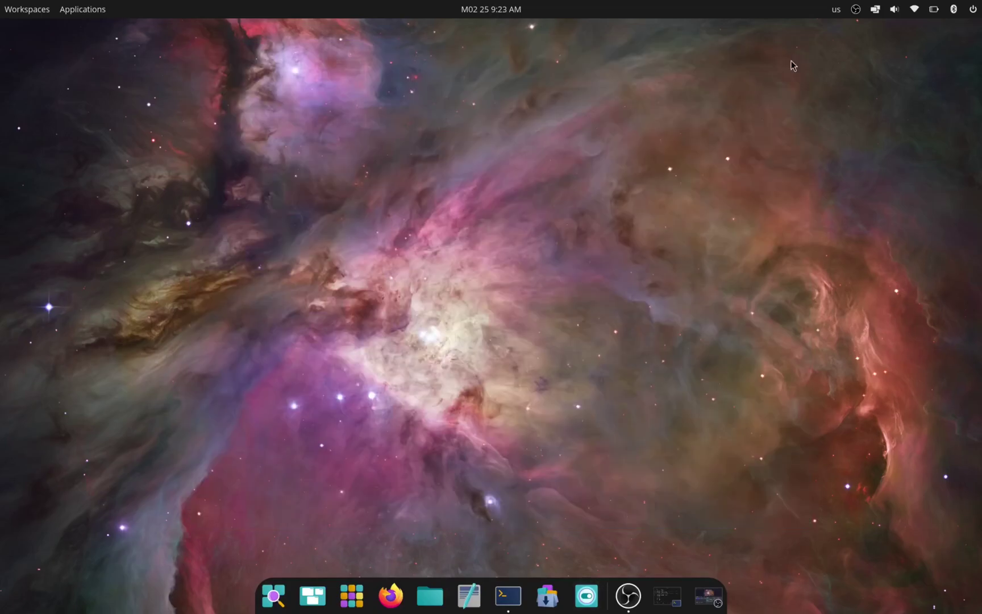
Switch the power profile to Battery and raise the screen brightness to about 36%
left_click(940, 10)
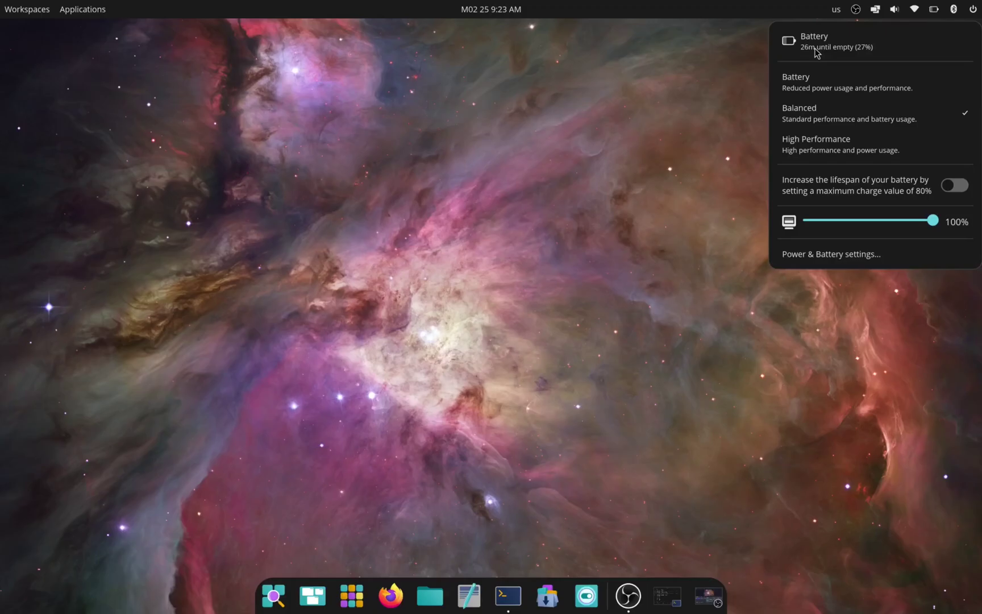
left_click(821, 84)
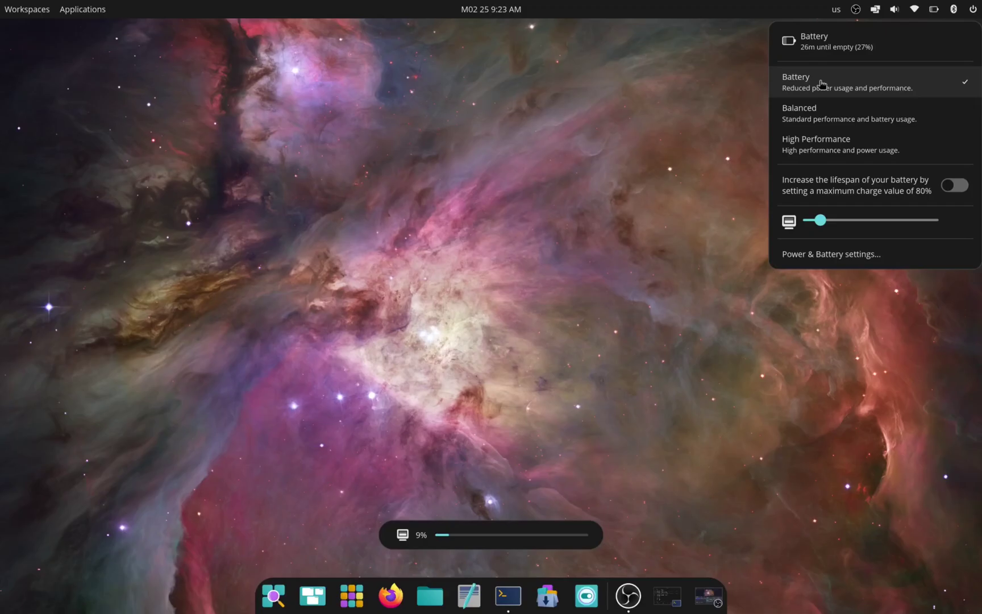
key("XF86MonBrightnessUp")
key("XF86MonBrightnessUp")
key("XF86MonBrightnessUp")
key("XF86MonBrightnessUp")
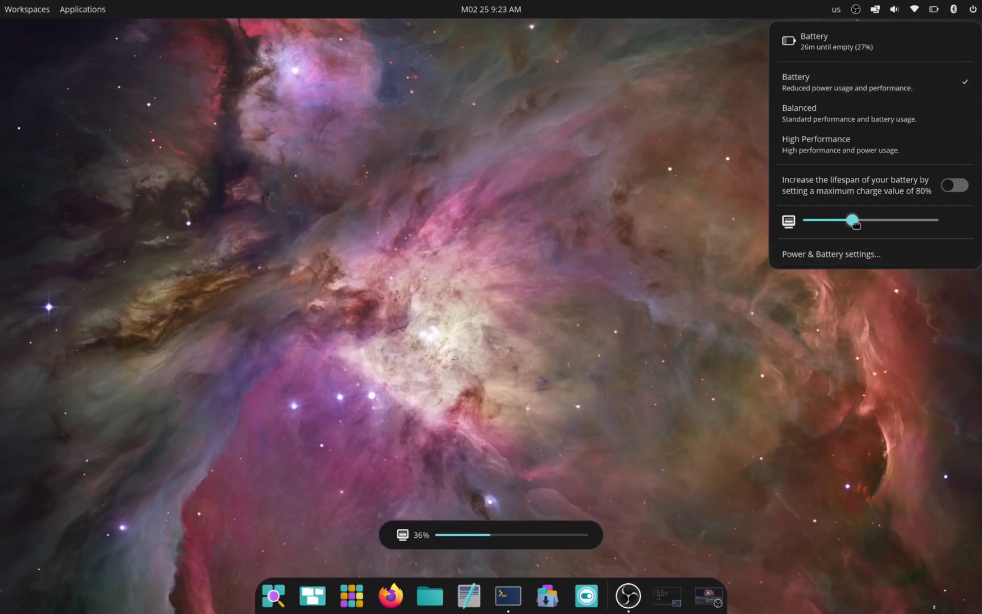
Enable the 80% maximum battery charge limit and set the screen brightness to 47%
left_click(848, 221)
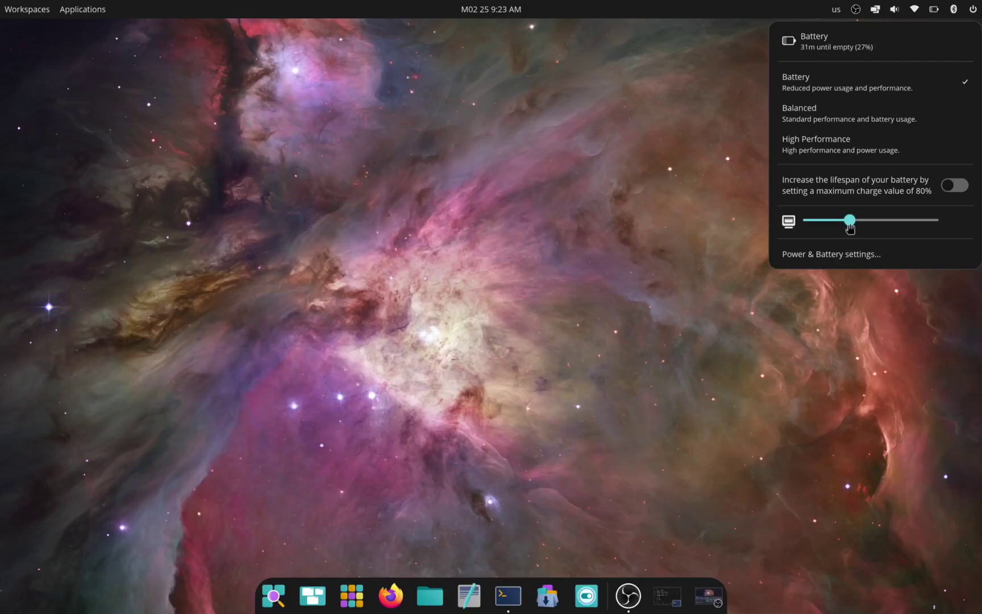
left_click_drag(849, 220, 874, 221)
left_click(956, 189)
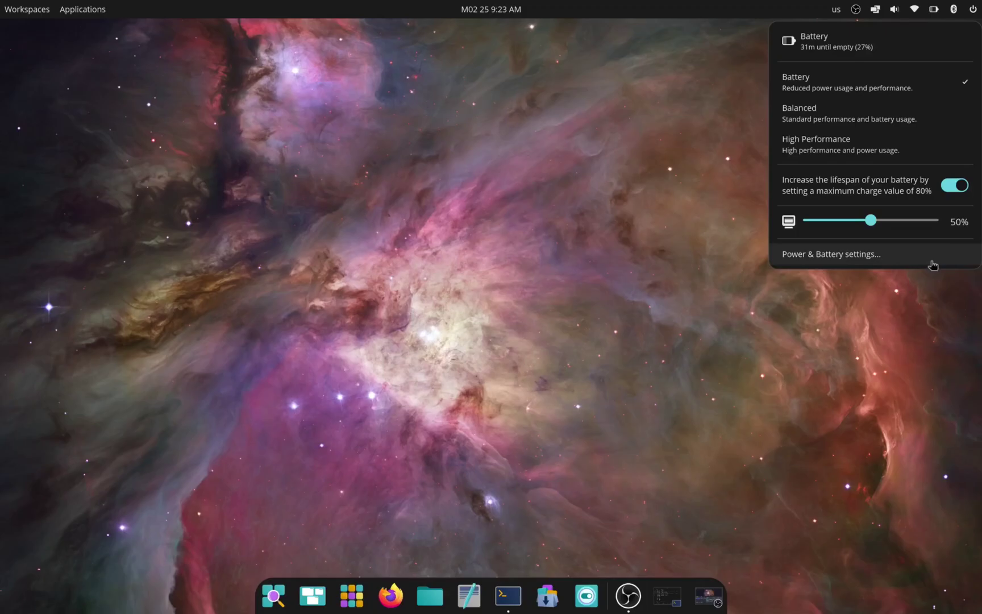
mouse_move(871, 222)
left_mouse_down()
mouse_move(879, 222)
mouse_move(858, 225)
mouse_move(867, 223)
left_mouse_up()
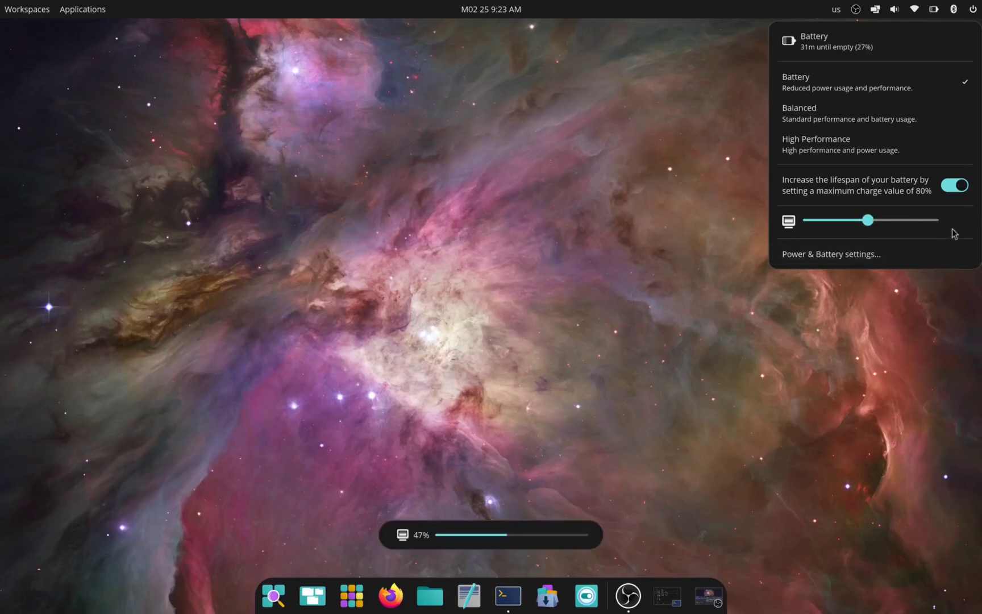
Review the connected devices, power modes and power saving options in the Power & Battery settings, and close Settings
left_click(932, 260)
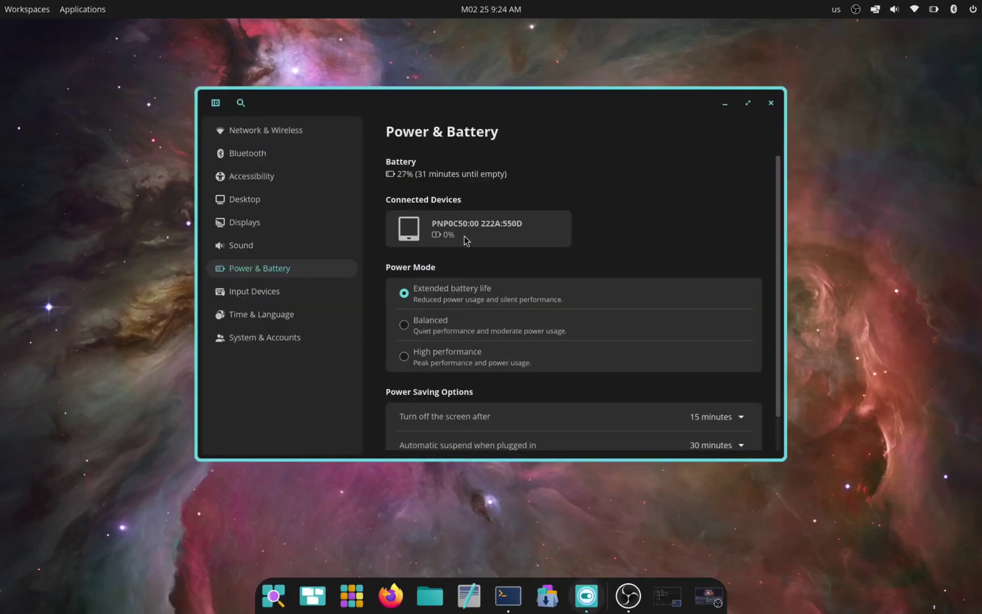
scroll(441, 222, "down", 1)
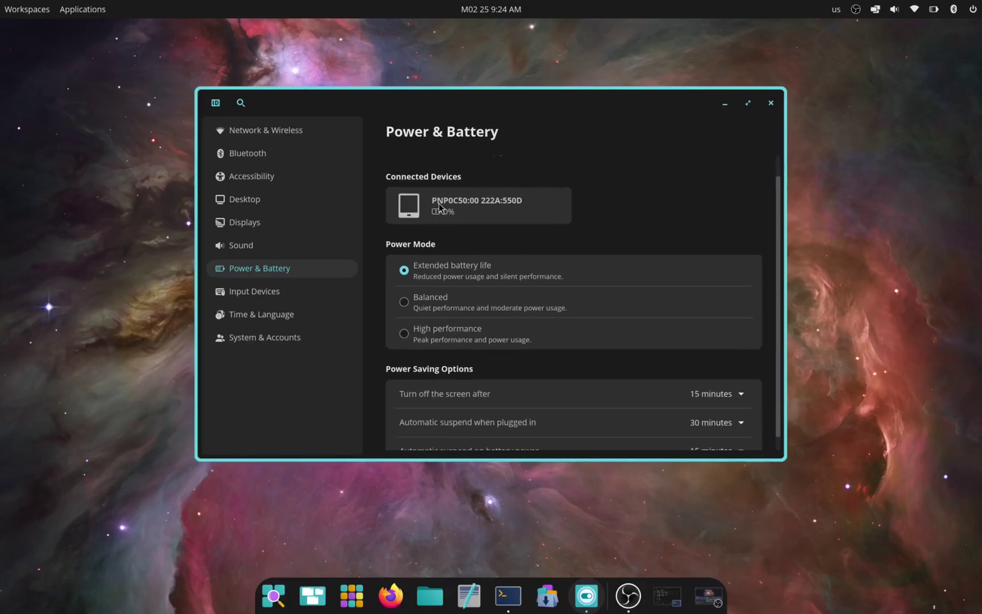
scroll(686, 191, "down", 1)
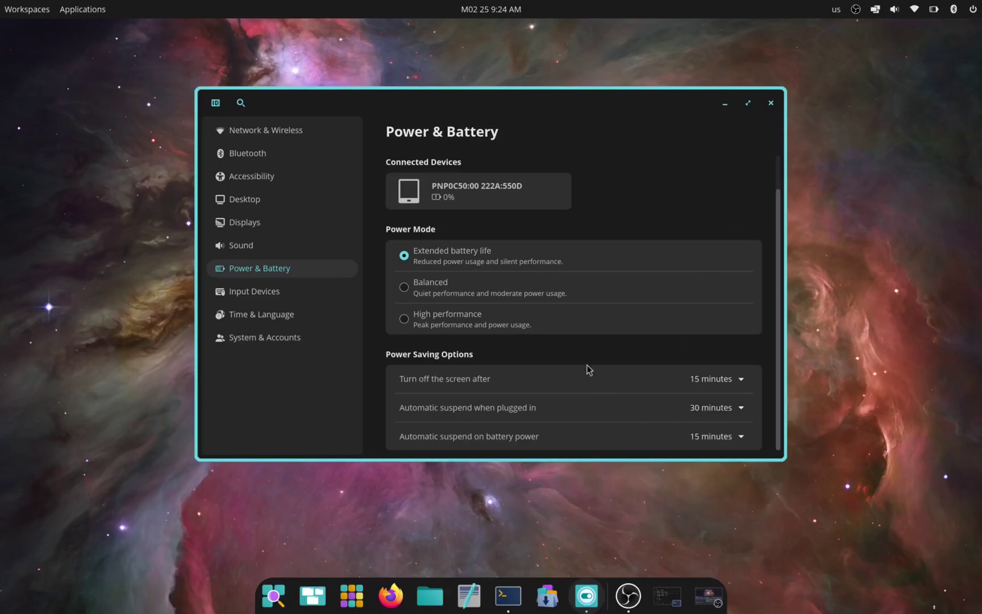
scroll(588, 366, "up", 2)
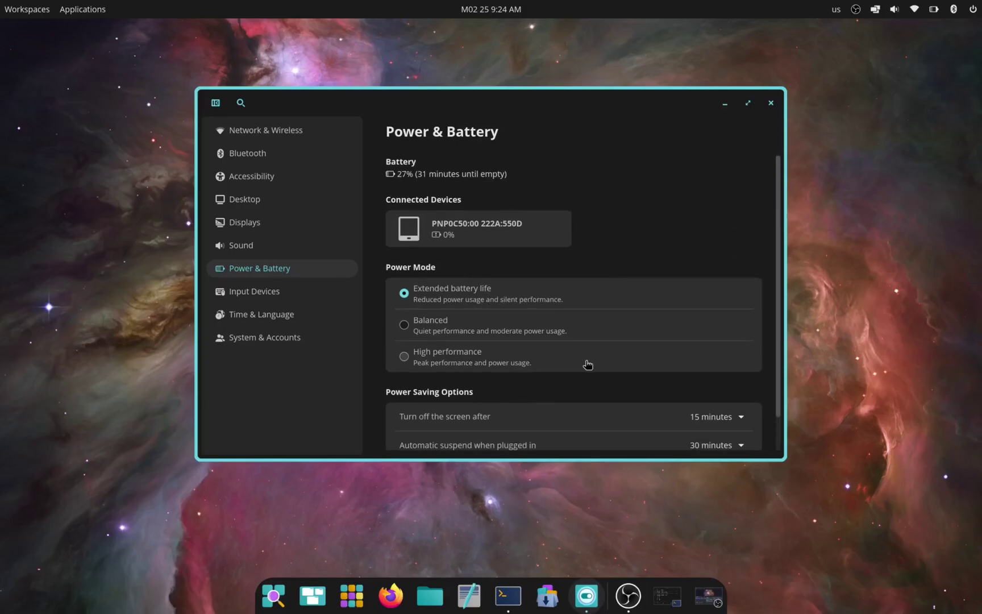
left_click(771, 102)
Open the network applet and expand and collapse its list of visible wireless networks
left_click(914, 9)
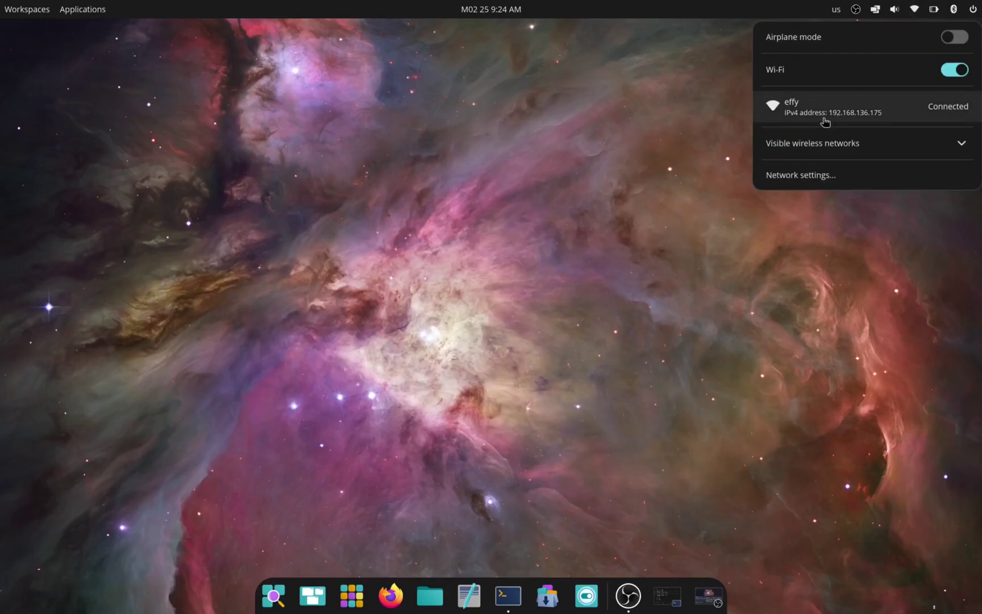
left_click(810, 149)
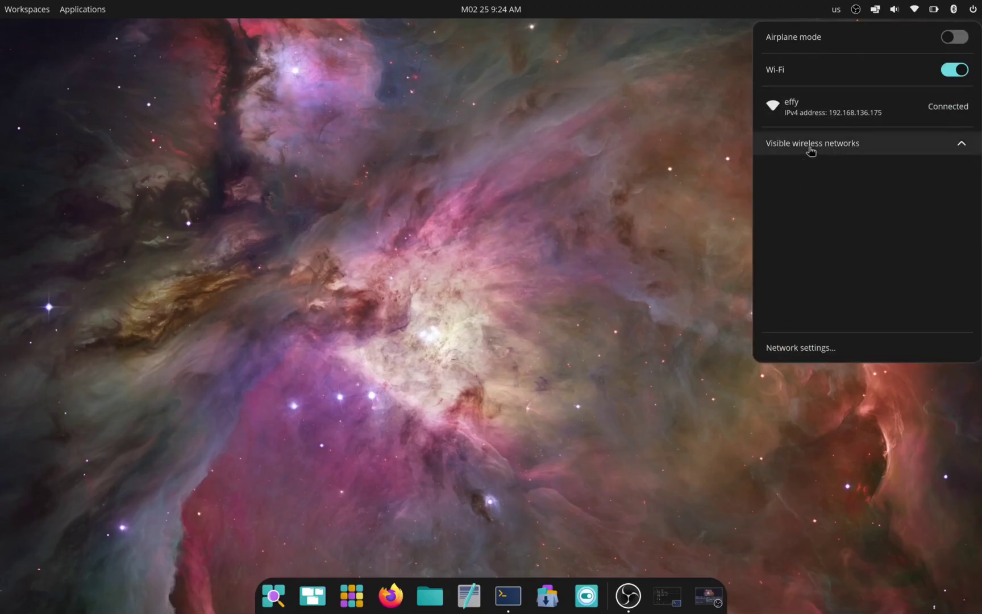
left_click(811, 149)
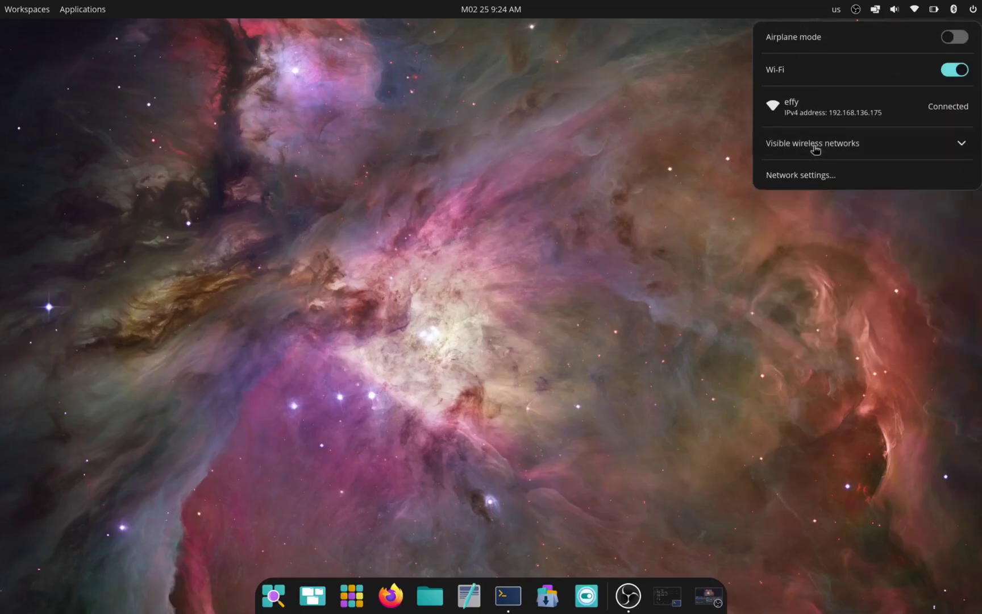
left_click(814, 147)
left_click(815, 148)
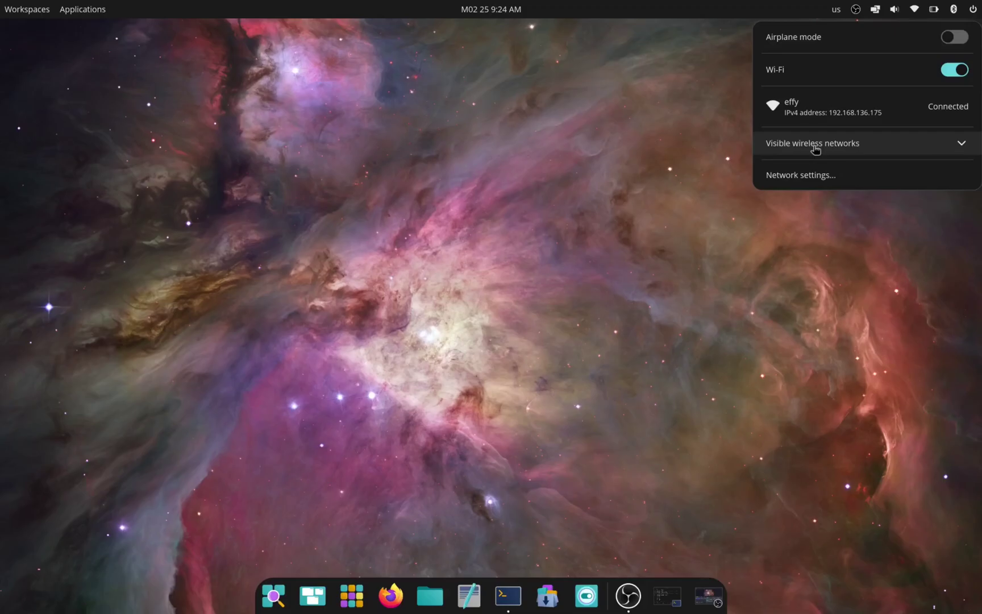
Check the Bluetooth applet's other devices entry, and return to the visible wireless networks in the network applet
left_click(953, 10)
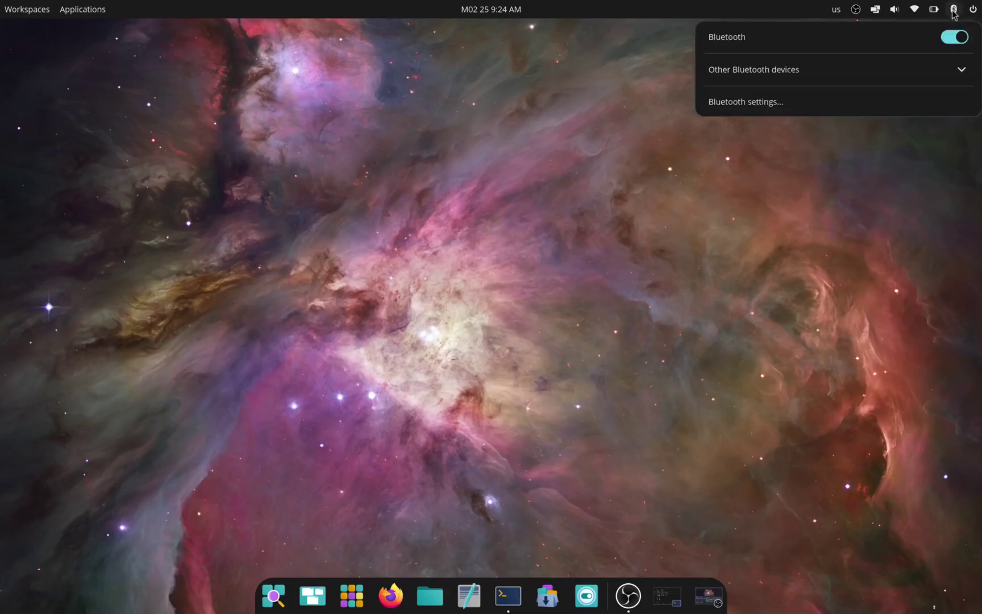
left_click(896, 79)
left_click(914, 10)
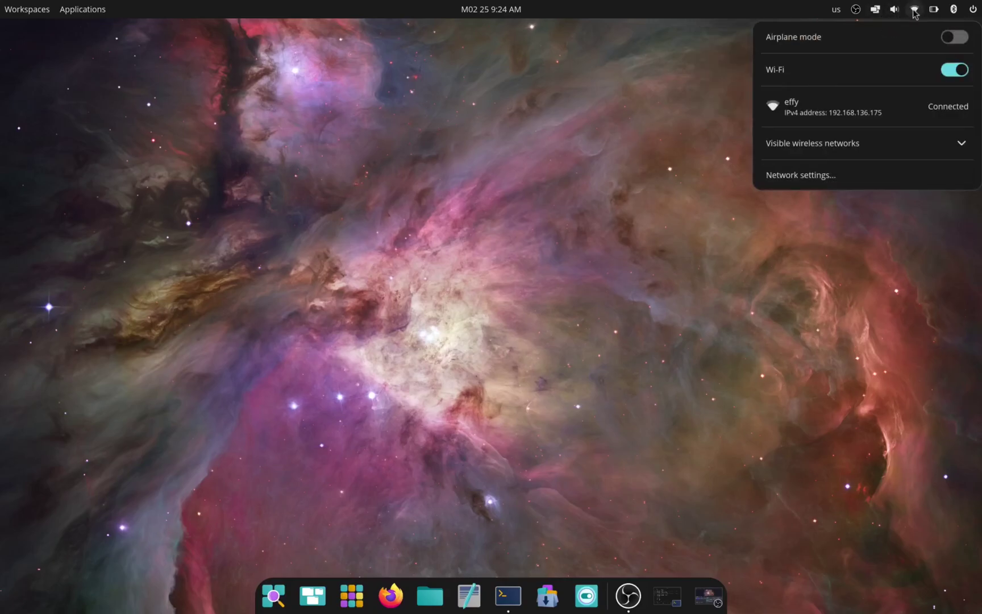
left_click(904, 141)
left_click(896, 149)
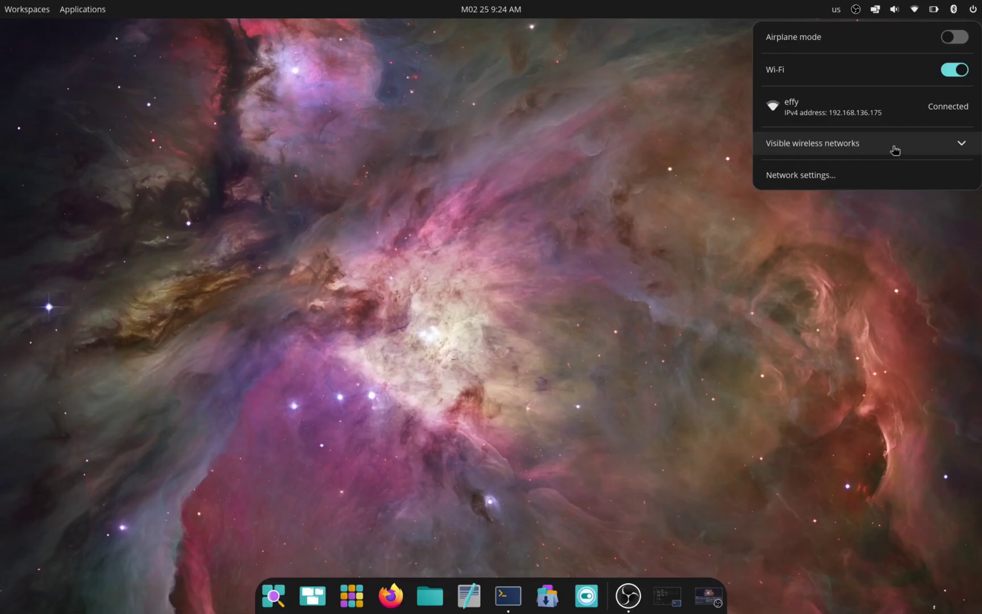
left_click(895, 150)
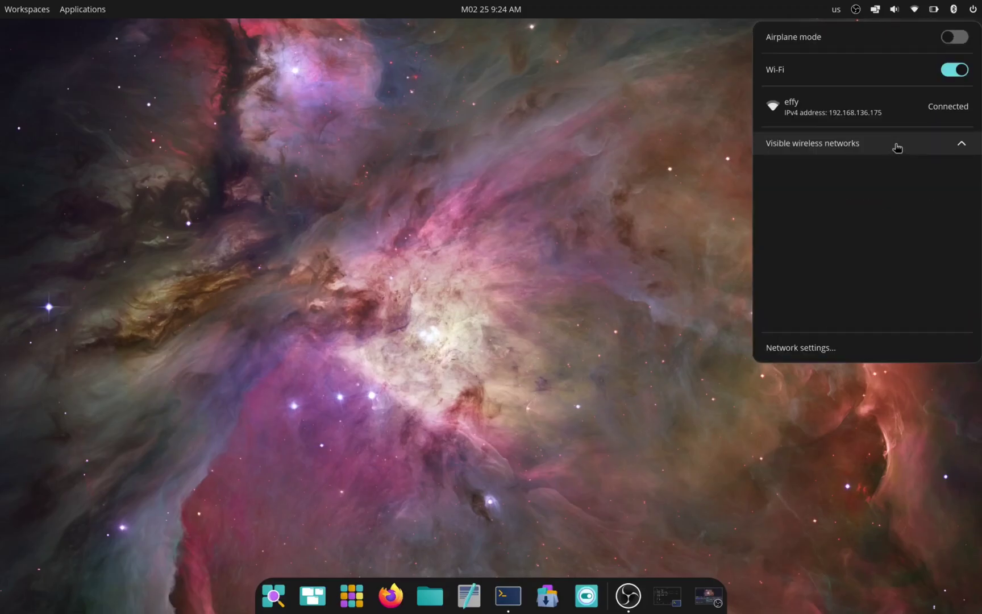
left_click(896, 149)
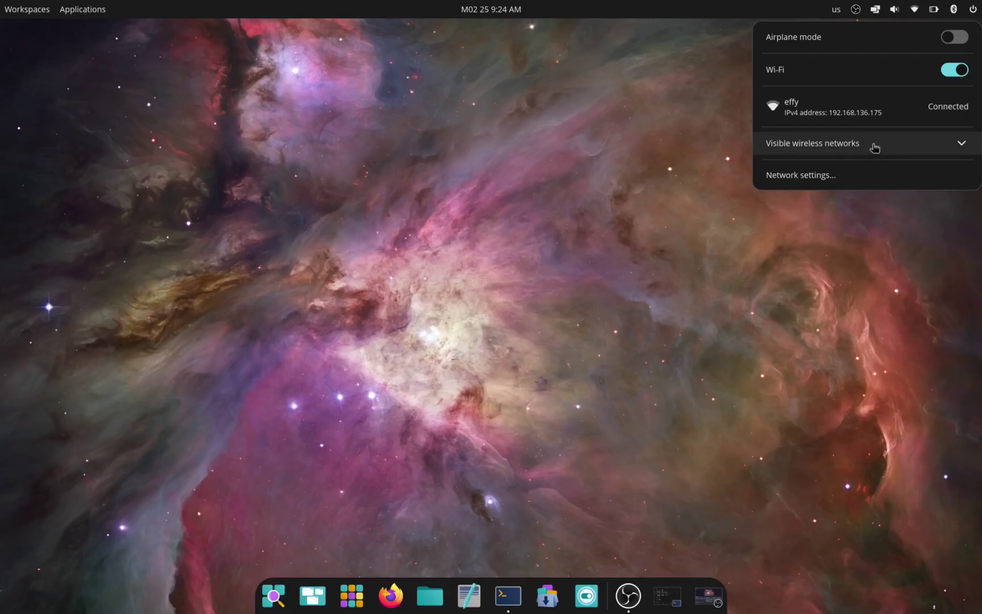
Reopen the network applet, examine which wireless networks are in range, and collapse the list
left_click(914, 9)
left_click(915, 9)
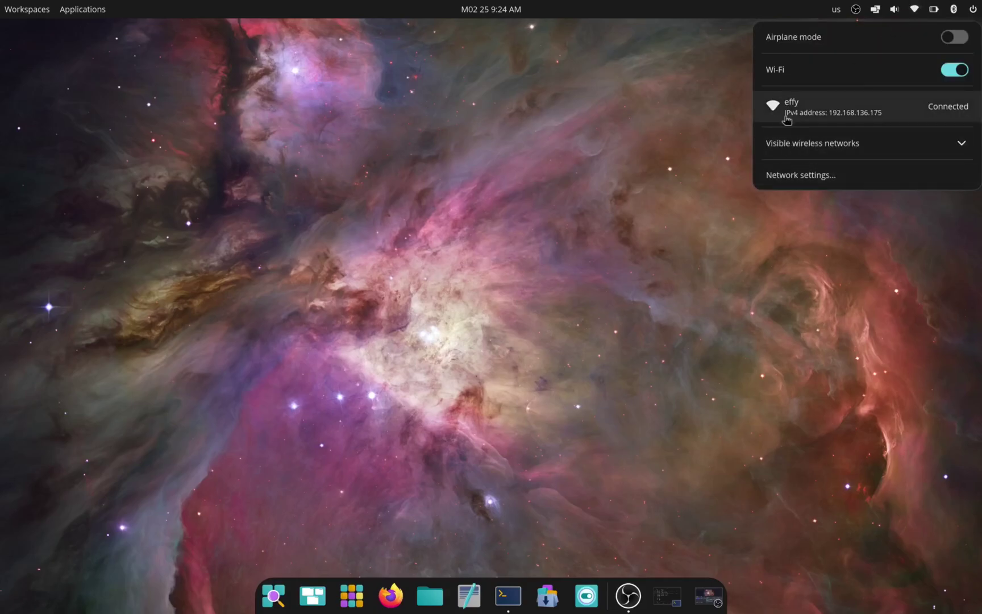
left_click(819, 146)
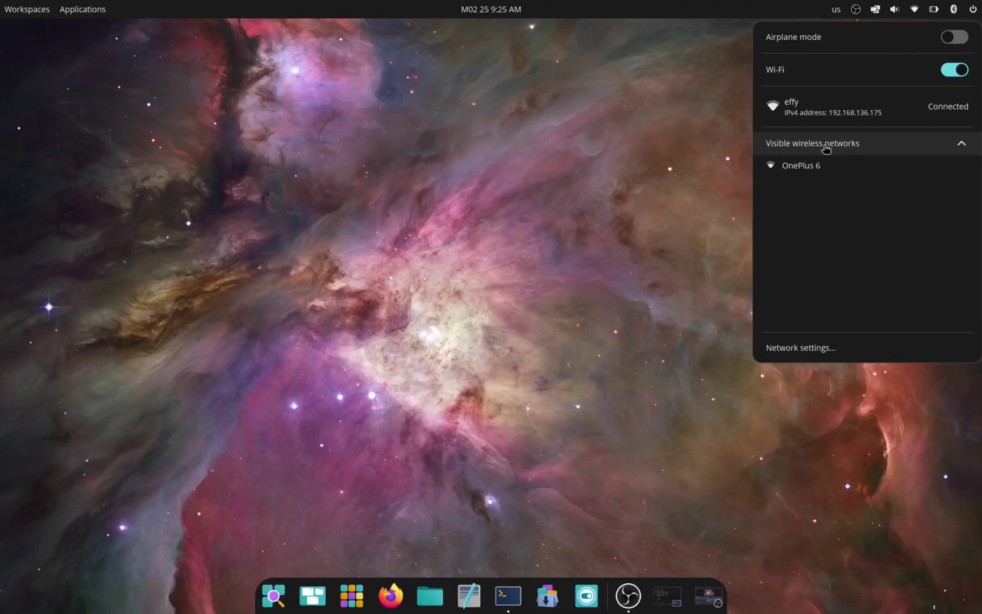
left_click(826, 149)
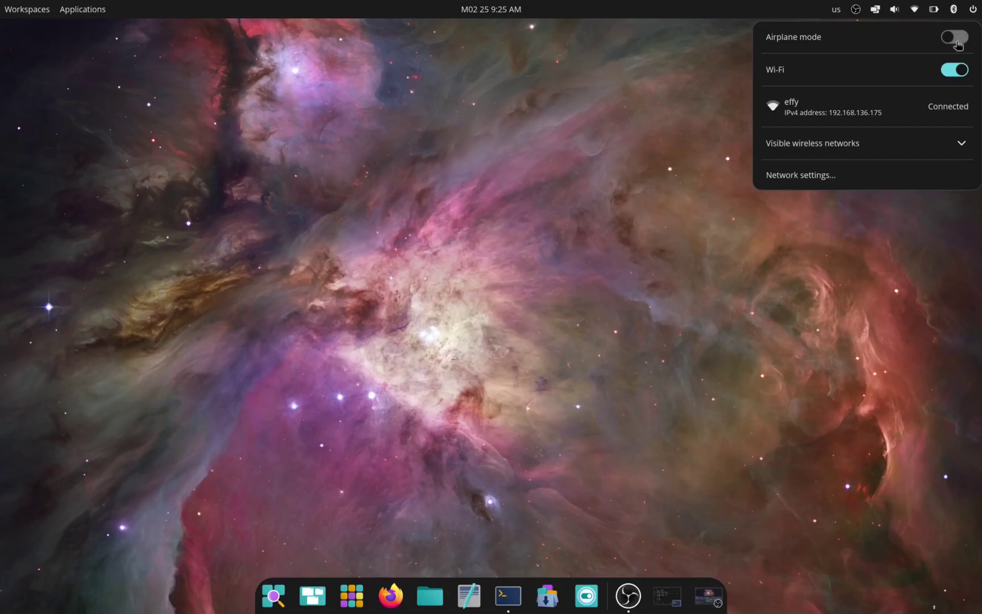
Open the Wi-Fi page of the network settings and start adding a new network
left_click(915, 175)
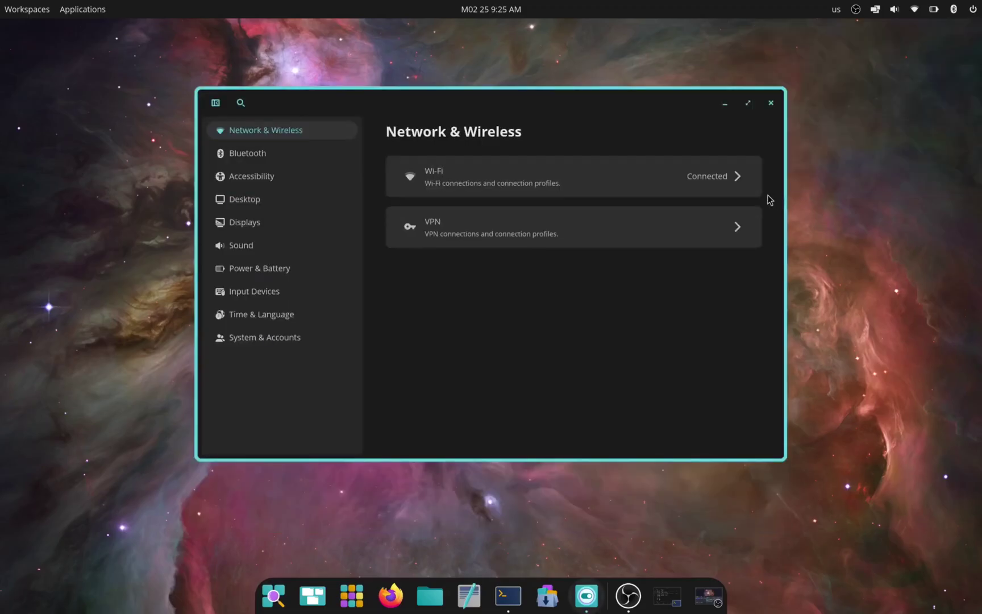
left_click(686, 180)
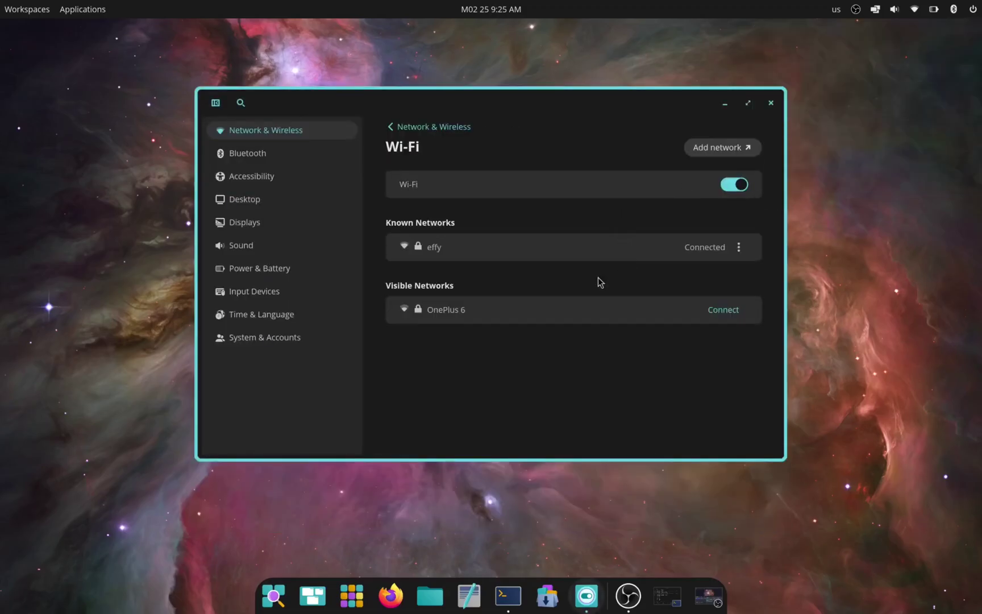
left_click(739, 150)
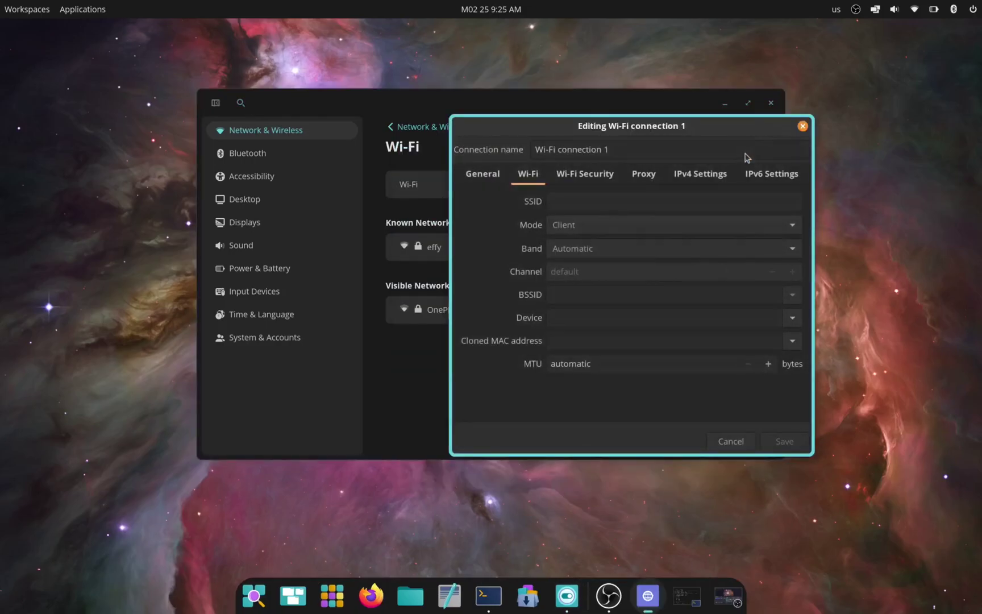
Move and enlarge the new Wi-Fi connection editor, and close it without saving along with Settings
left_click_drag(706, 127, 623, 94)
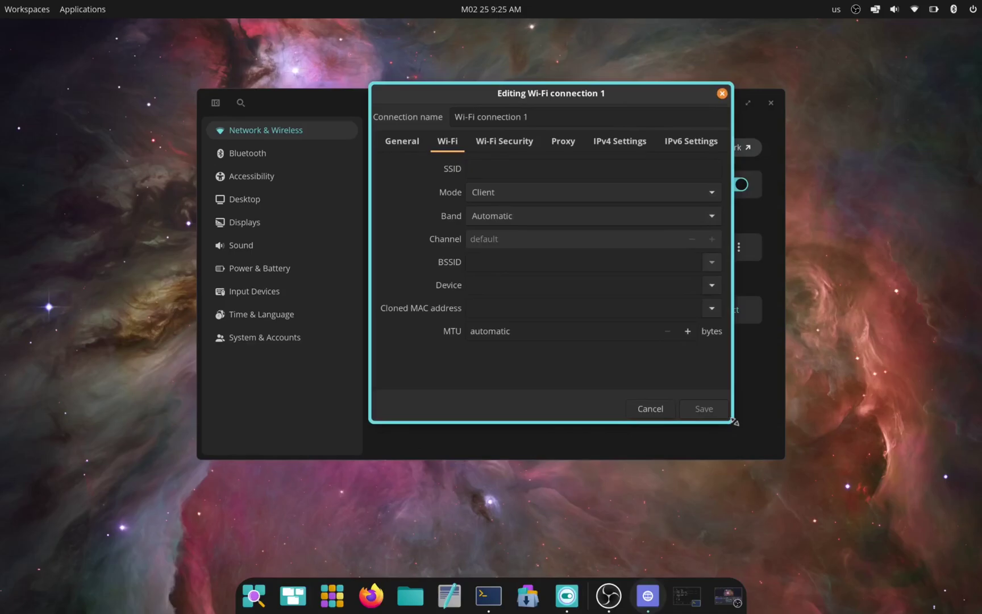
left_click_drag(731, 423, 807, 482)
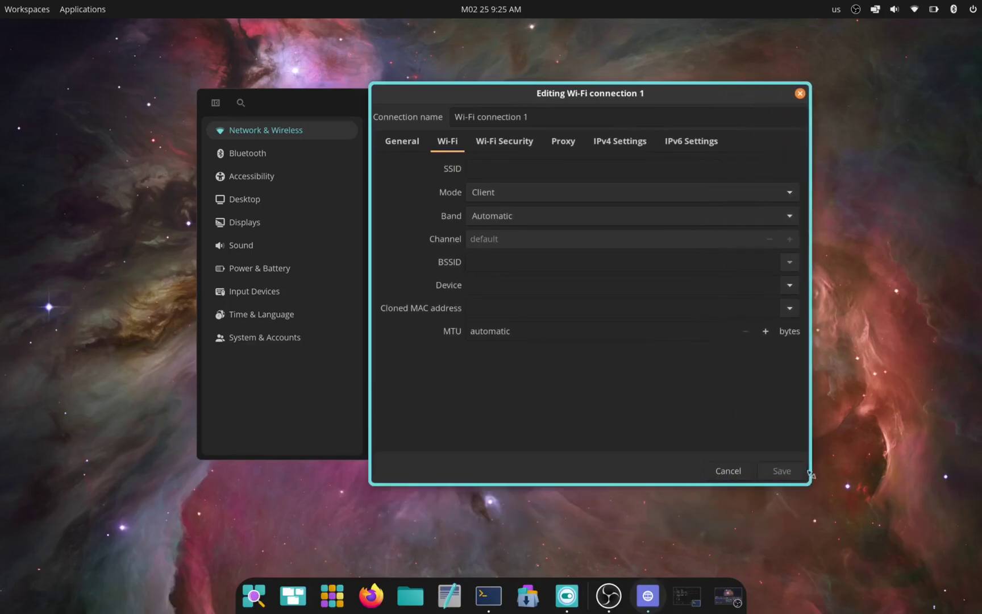
left_click(800, 95)
left_click(772, 103)
Review the network applet's airplane mode, Wi-Fi and connection entries again, and close the applet
left_click(913, 9)
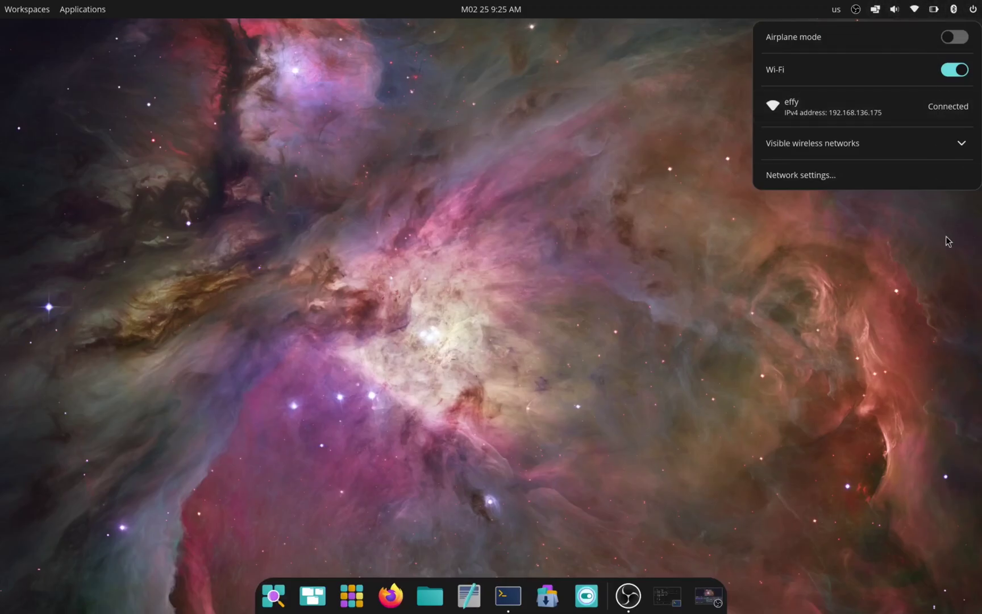
left_click(918, 16)
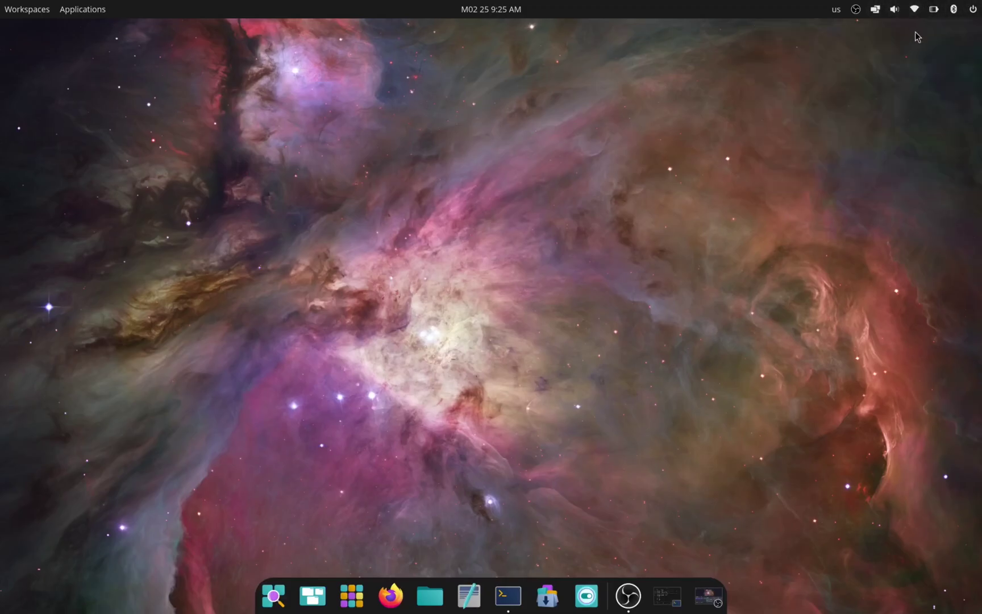
left_click(918, 15)
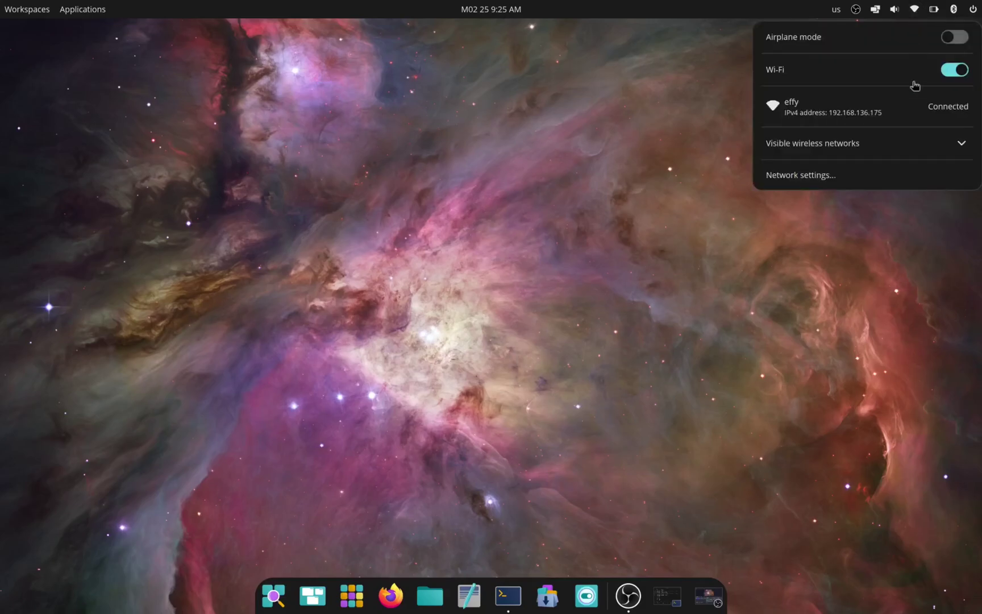
left_click(840, 279)
left_click(918, 8)
left_click(915, 10)
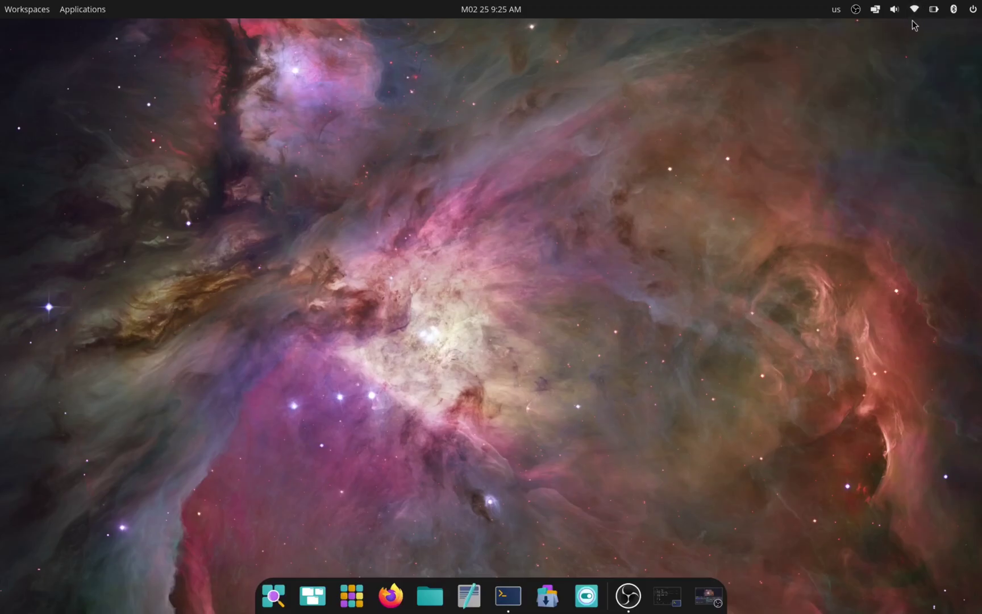
Set the output volume to 60% in the sound applet and view the available output devices
left_click(894, 10)
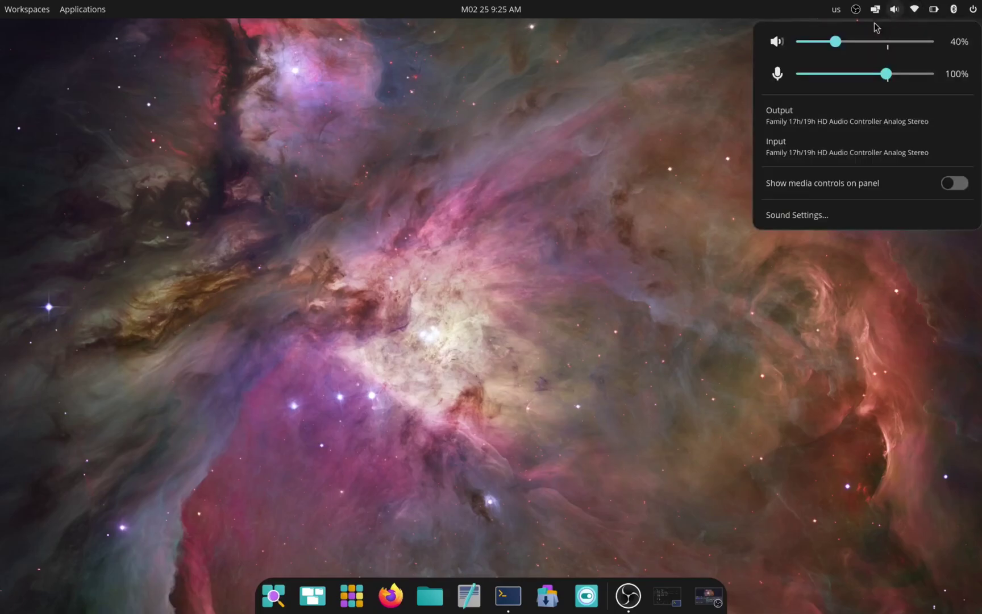
left_click_drag(836, 41, 853, 62)
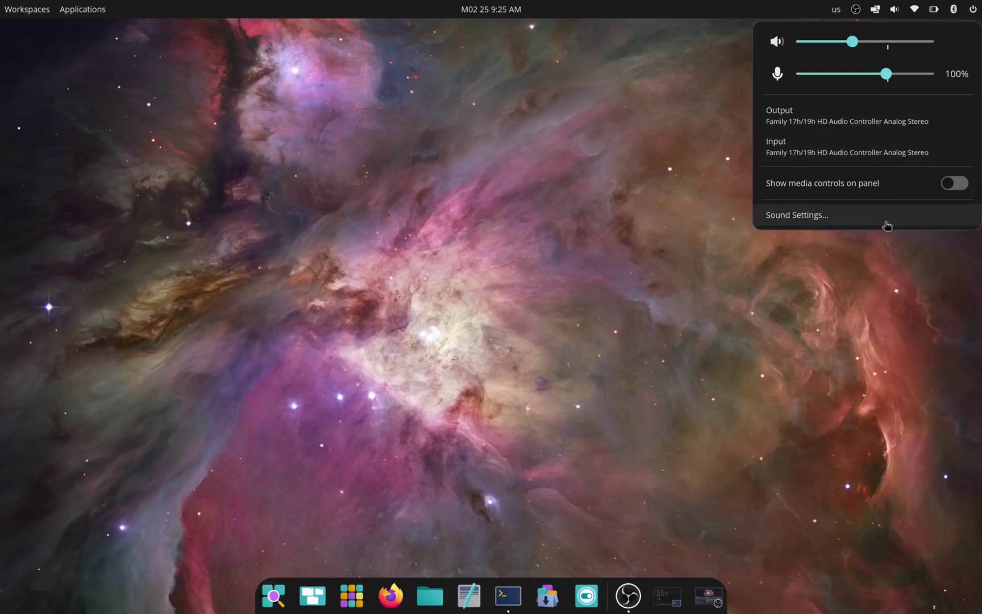
left_click(878, 107)
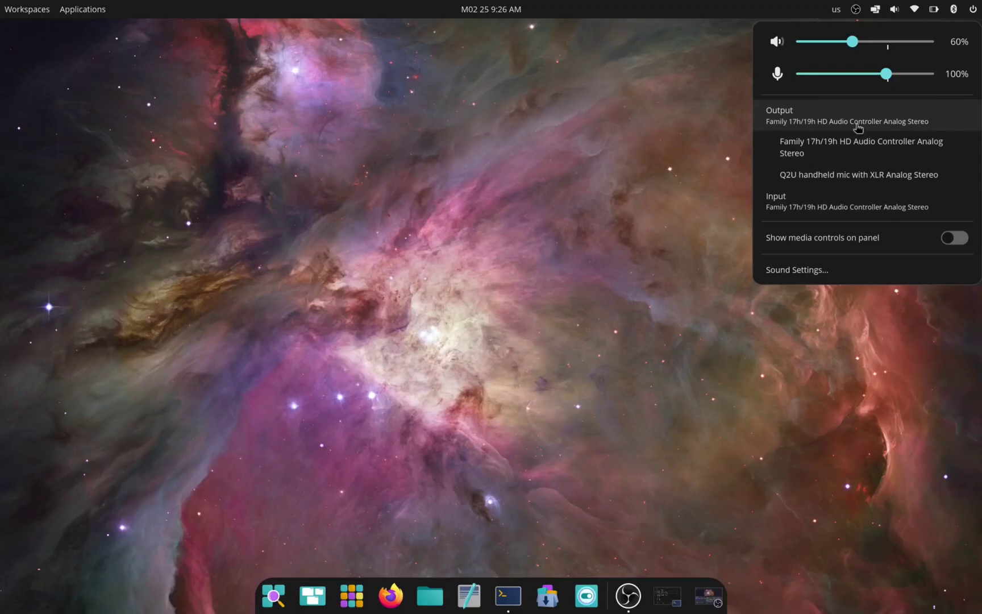
left_click(921, 108)
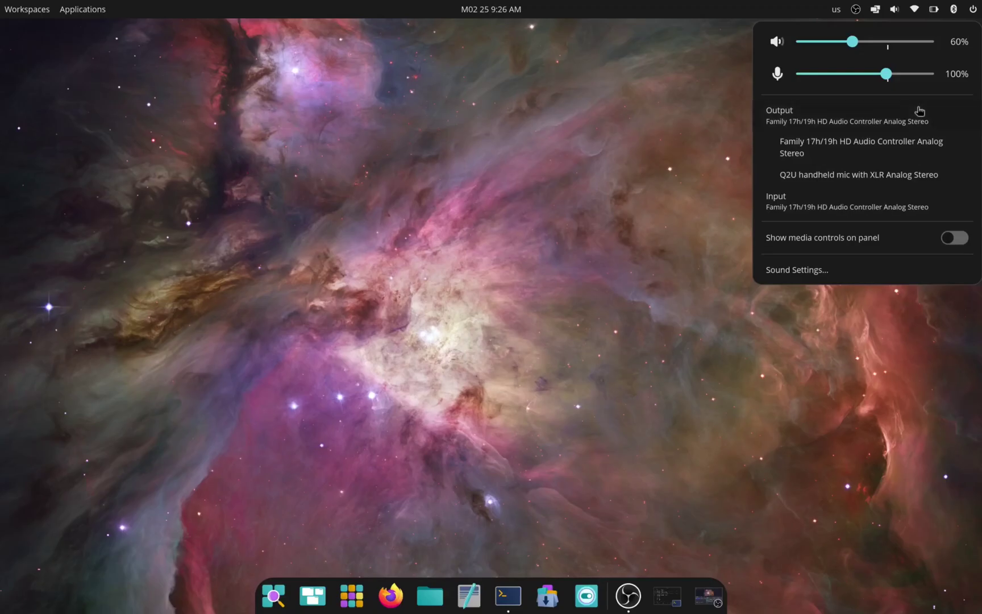
left_click(896, 13)
left_click(895, 10)
Return to the sound applet and expand and collapse its list of audio input devices
left_click(913, 9)
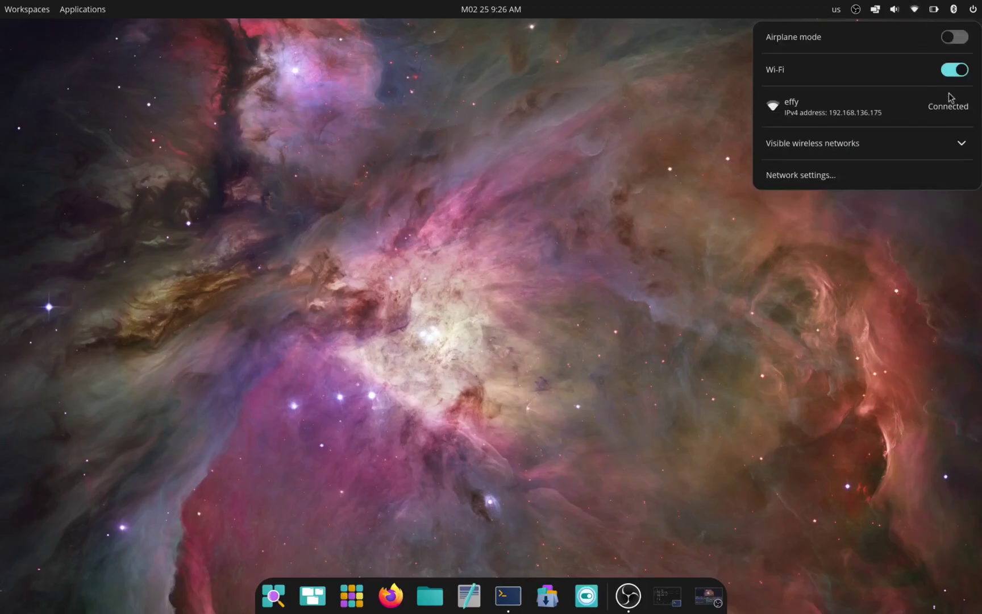
left_click(894, 9)
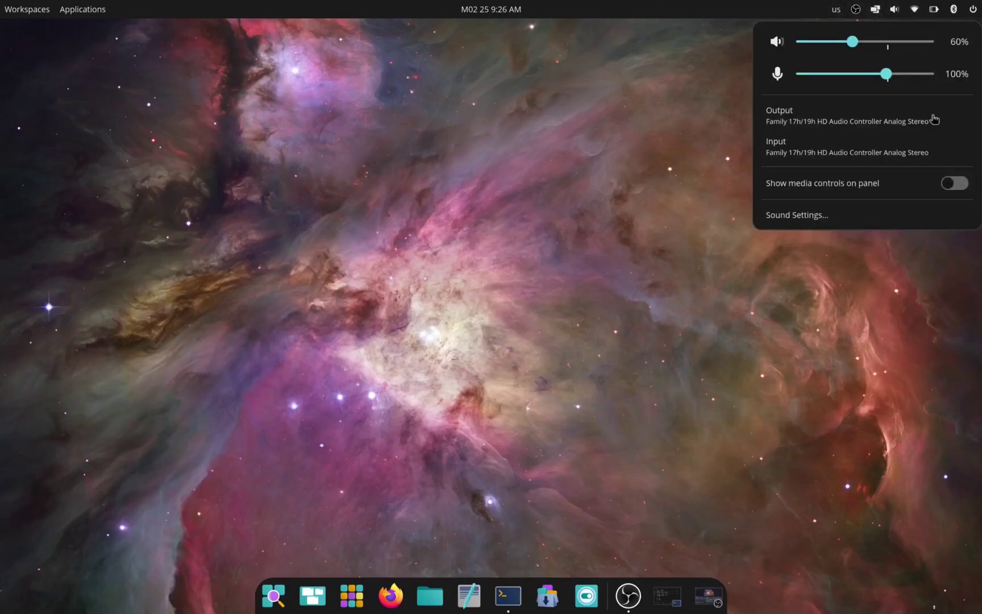
left_click(944, 155)
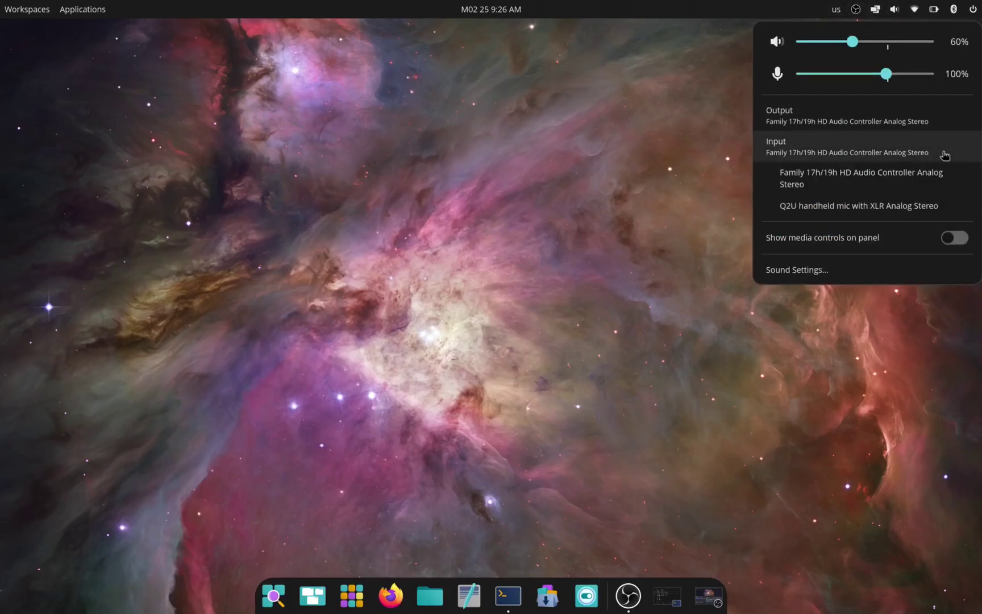
left_click(944, 155)
left_click(944, 156)
left_click(944, 155)
left_click(945, 155)
left_click(944, 155)
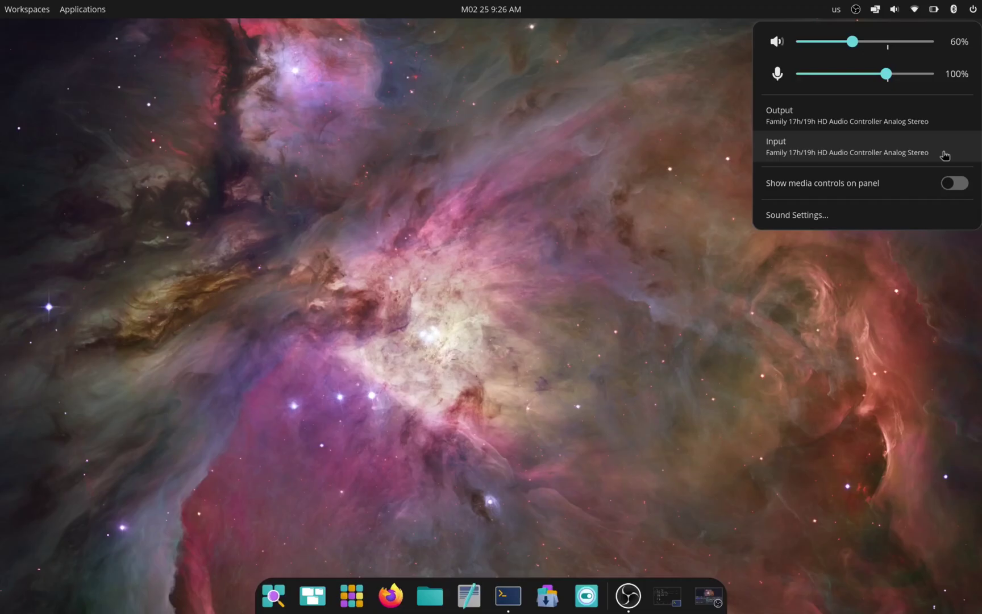
Try the option to show media controls on the panel, and close the sound applet
left_click(954, 182)
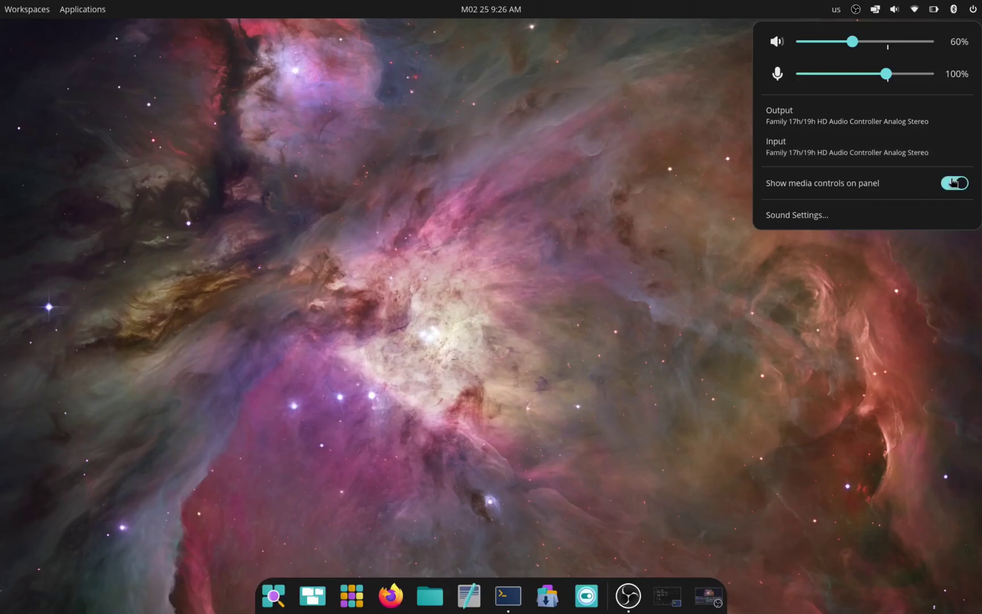
left_click(939, 192)
left_click(939, 193)
left_click(890, 11)
Look over the battery and window tiling applets, and open the Keyboard settings from the input source applet
left_click(936, 11)
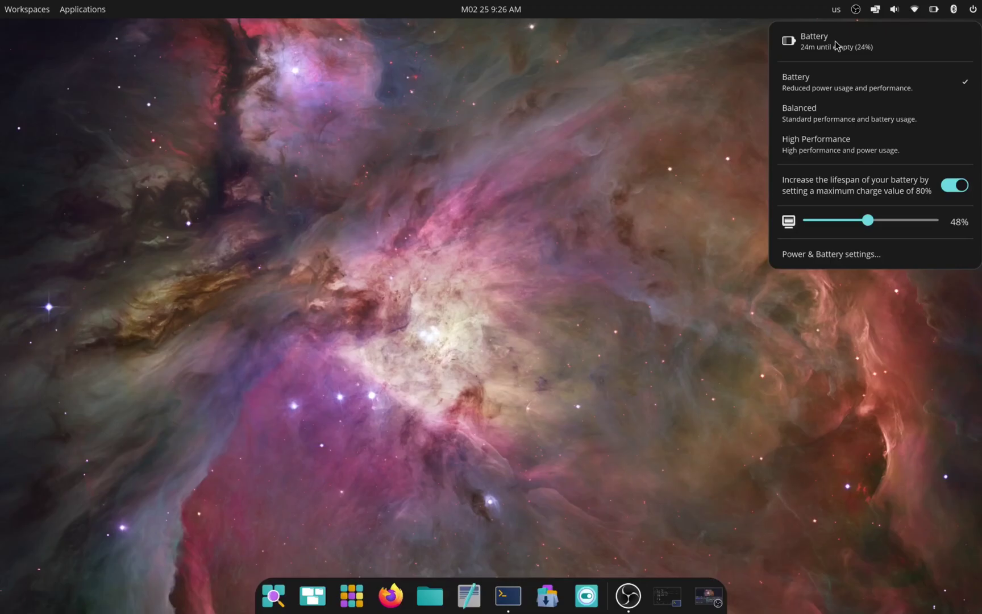
left_click(878, 10)
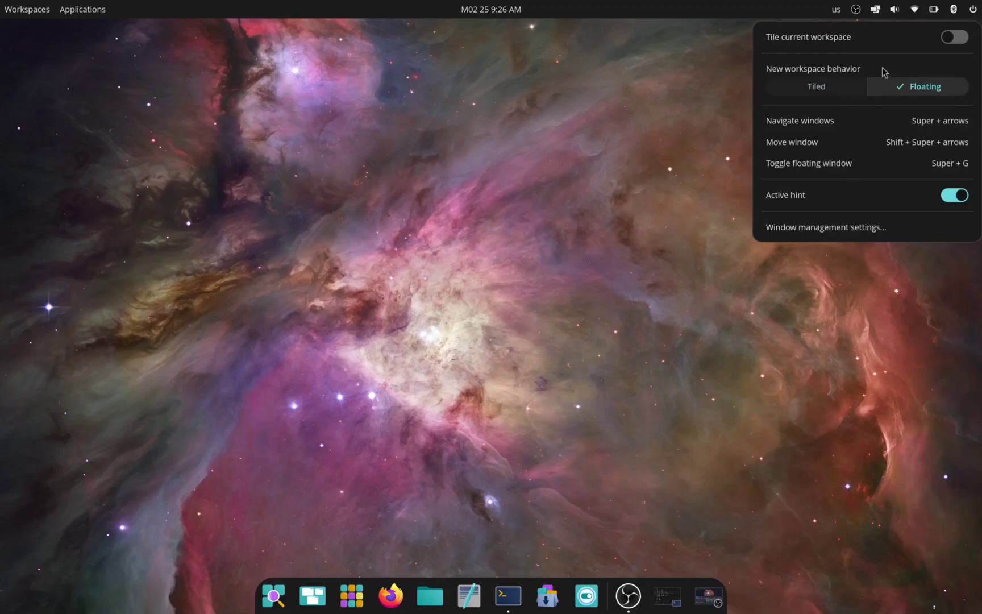
left_click(836, 11)
left_click(779, 77)
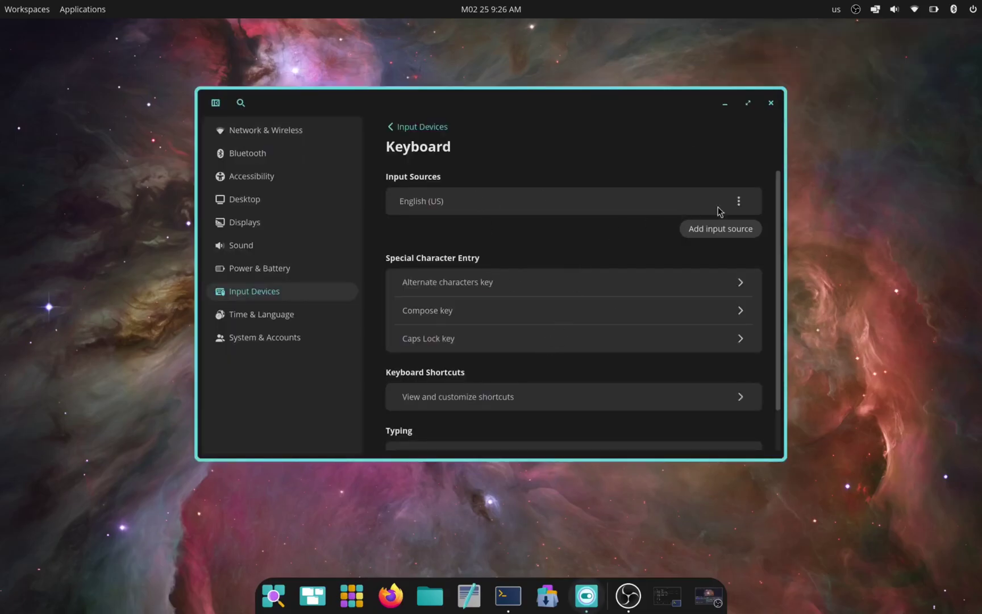
Try to open the settings of the English (US) input source
left_click(739, 202)
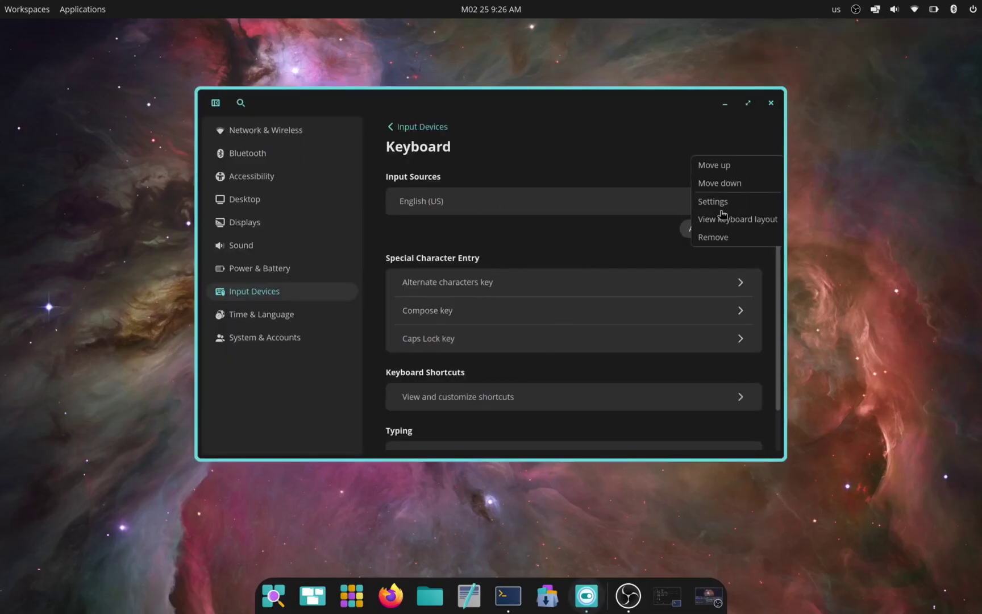
left_click(717, 202)
left_click(739, 200)
left_click(722, 205)
left_click(740, 200)
left_click(718, 202)
Remove the English (US) input source from the keyboard settings
left_click(740, 200)
left_click(719, 236)
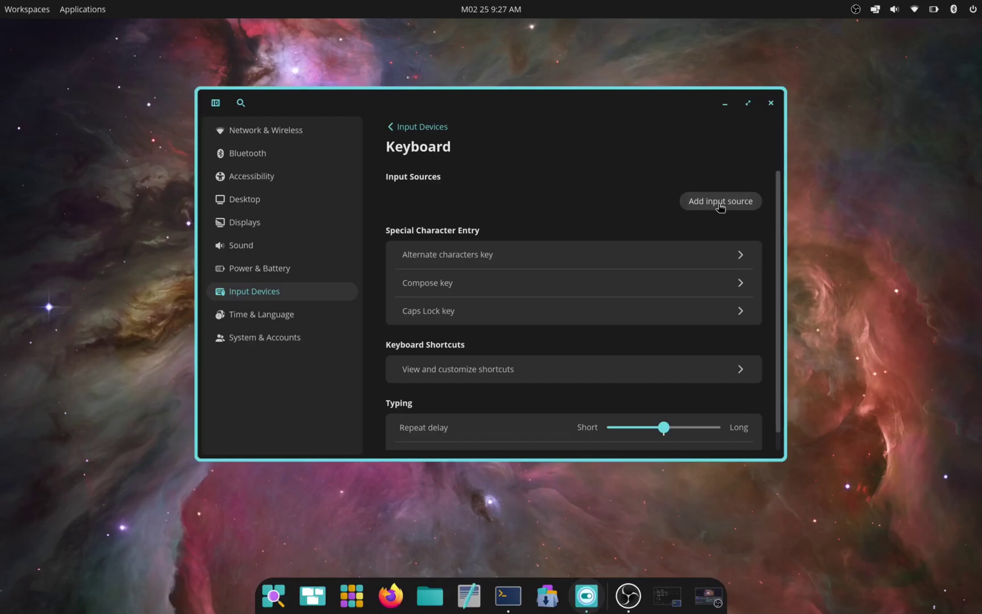
Add English (Dvorak) as a keyboard input source, enlarging the settings window to see more of the layout list
left_click(720, 205)
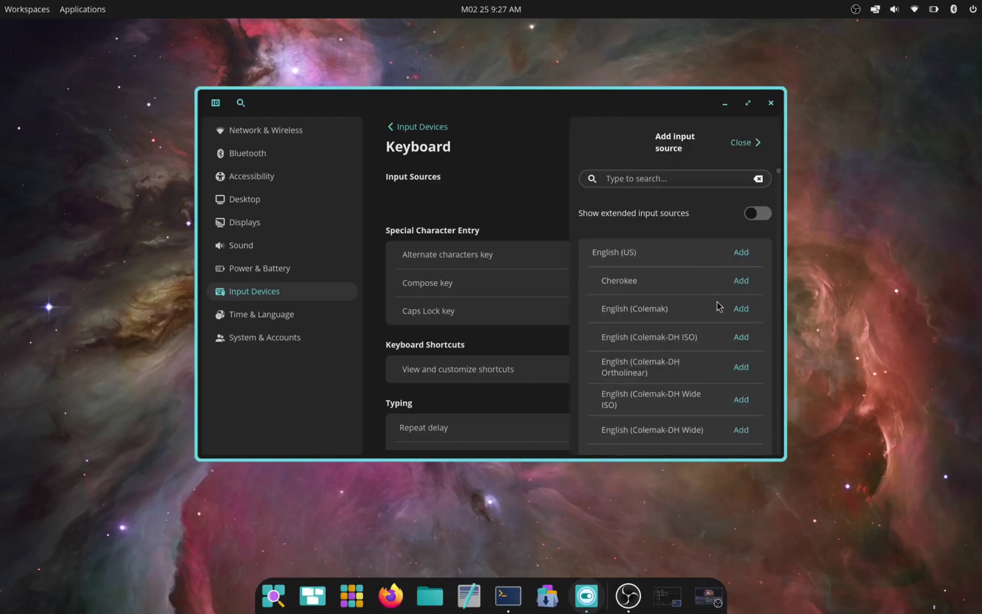
scroll(719, 306, "down", 10)
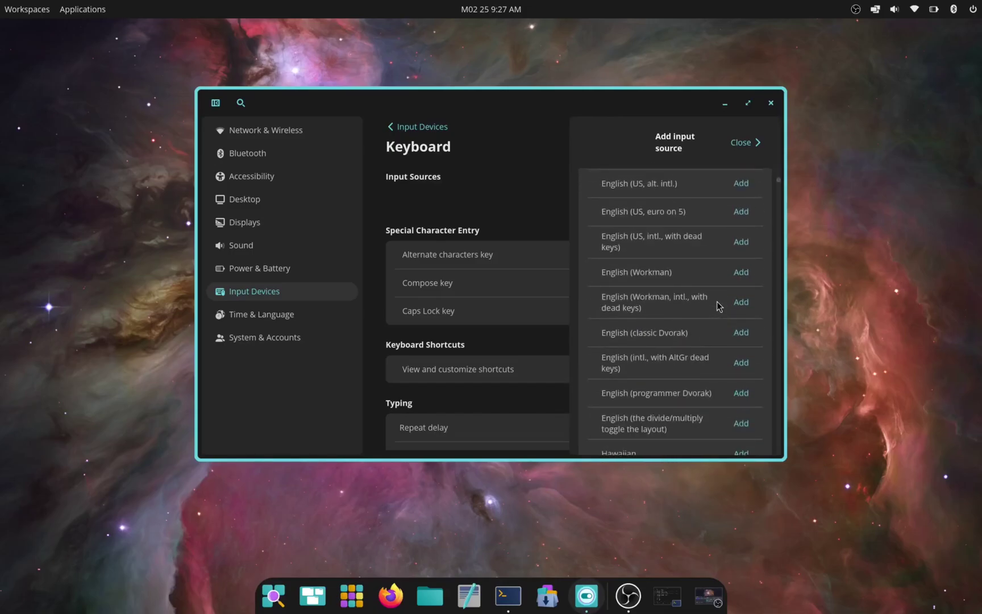
scroll(717, 305, "down", 5)
left_click_drag(778, 186, 770, 104)
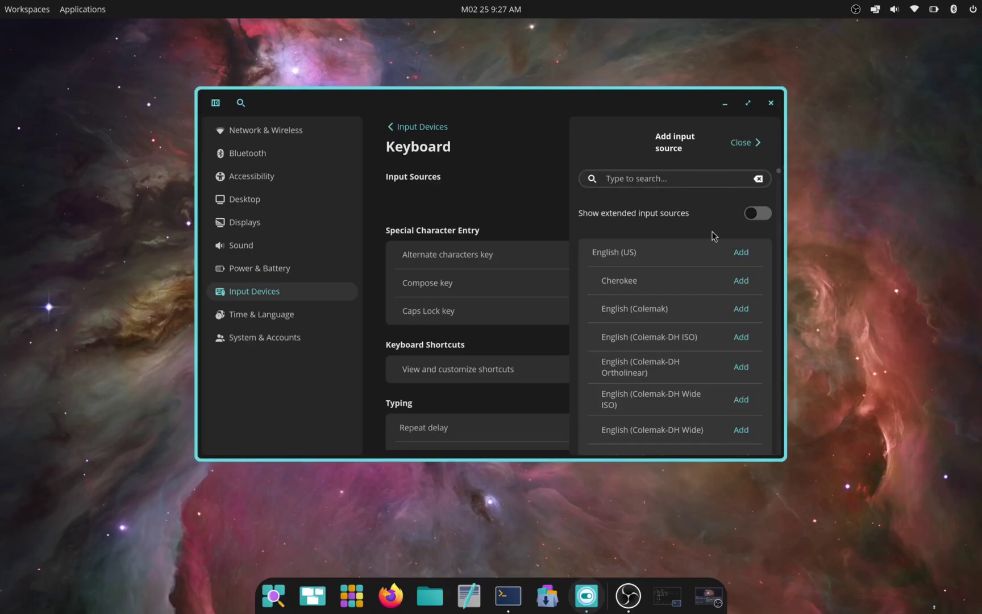
scroll(698, 310, "down", 2)
scroll(698, 310, "up", 2)
scroll(699, 311, "down", 1)
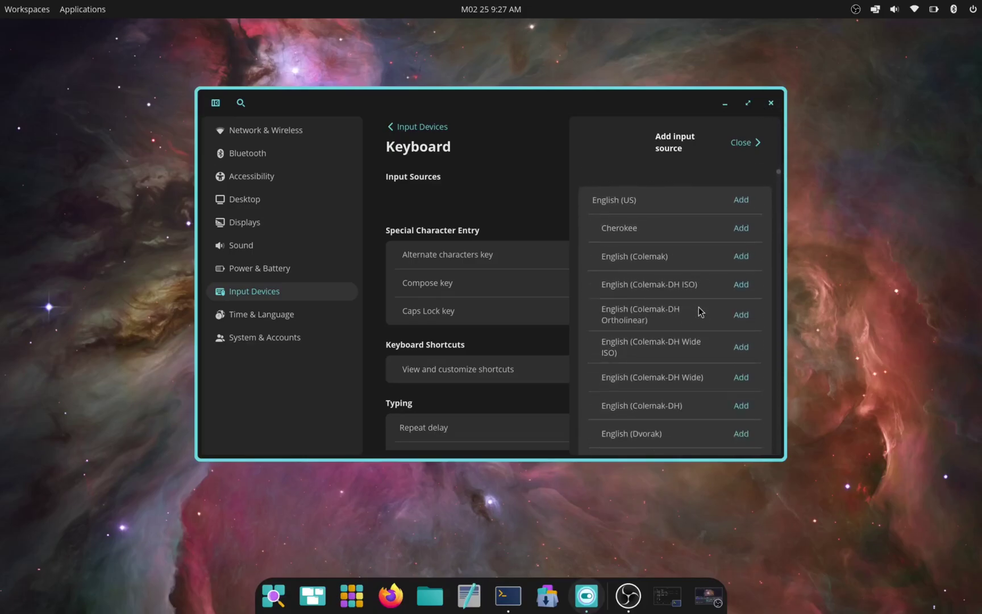
left_click_drag(784, 457, 833, 560)
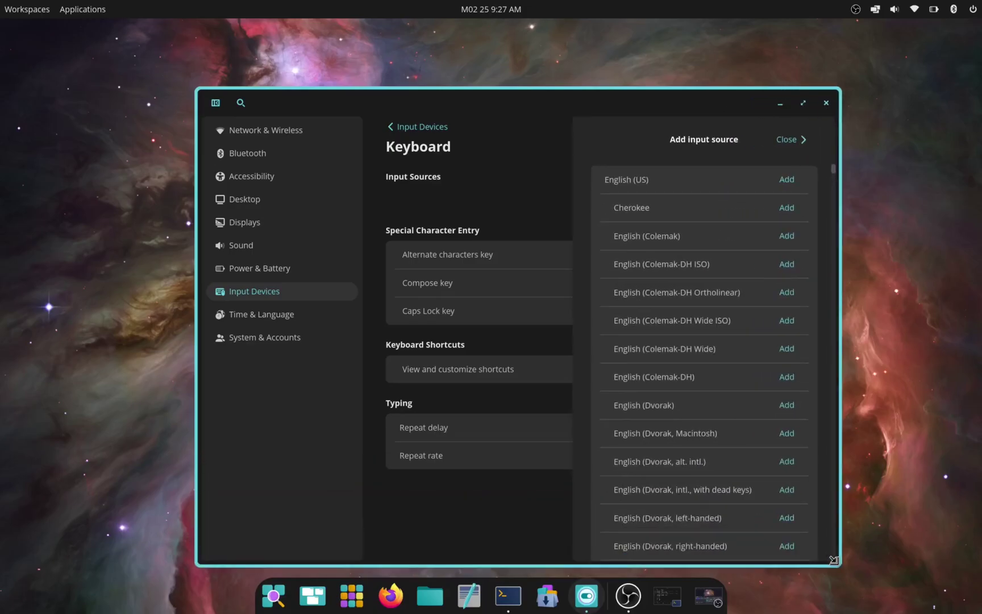
left_click(790, 407)
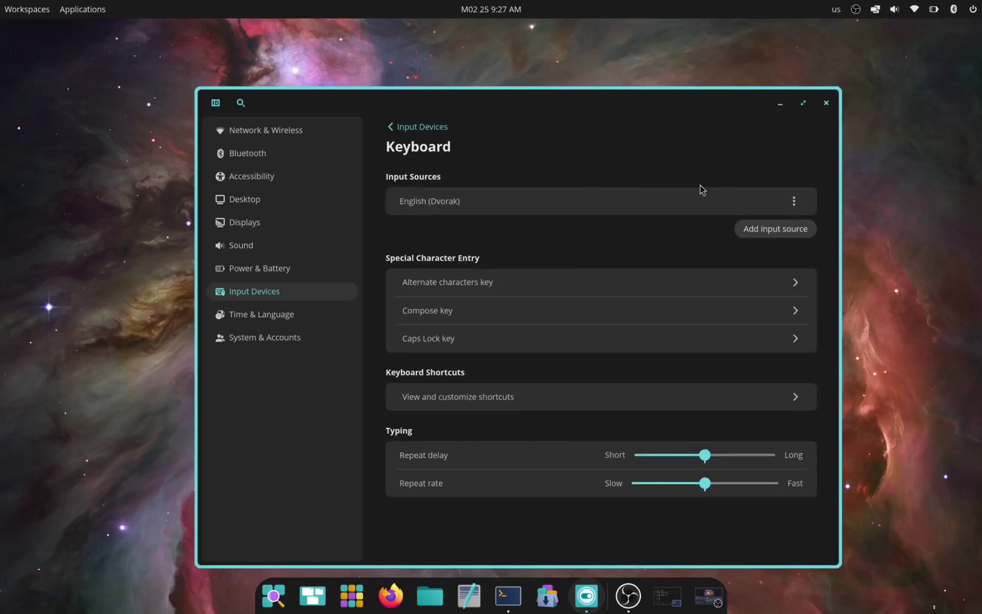
Test the new layout by entering "test" in the launcher search, and close the launcher
key("super")
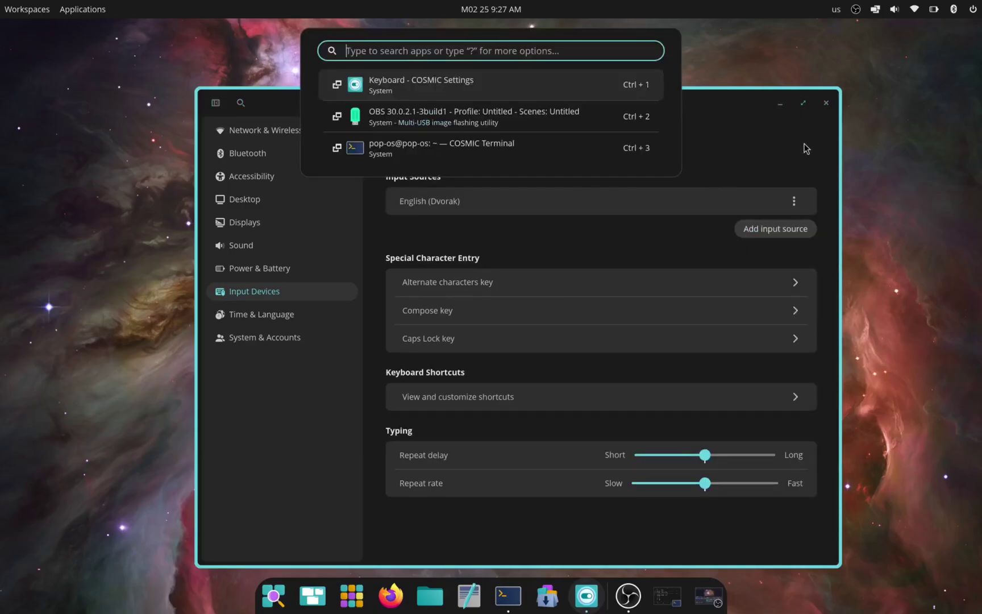
type("test")
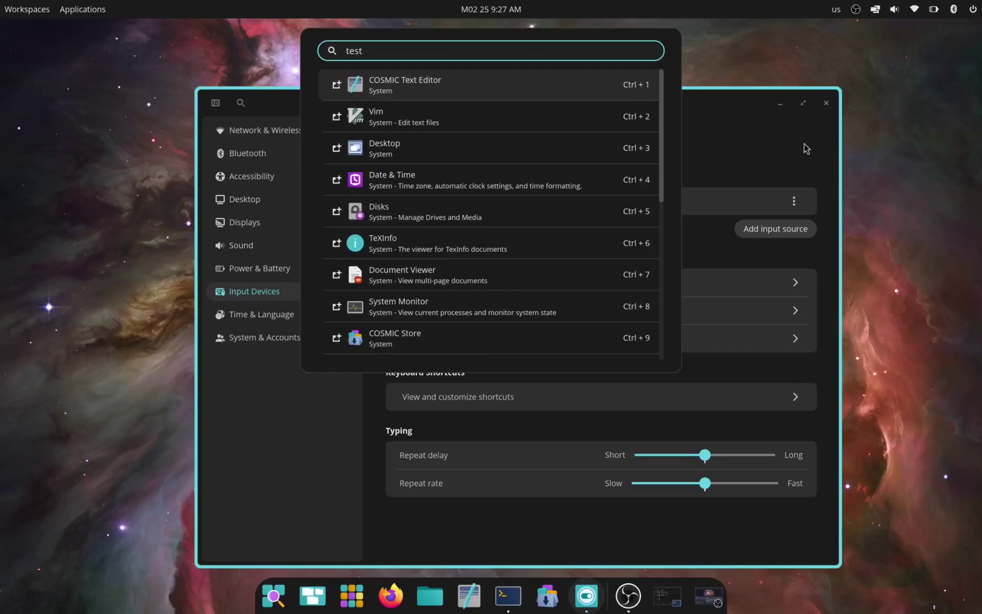
key("Escape")
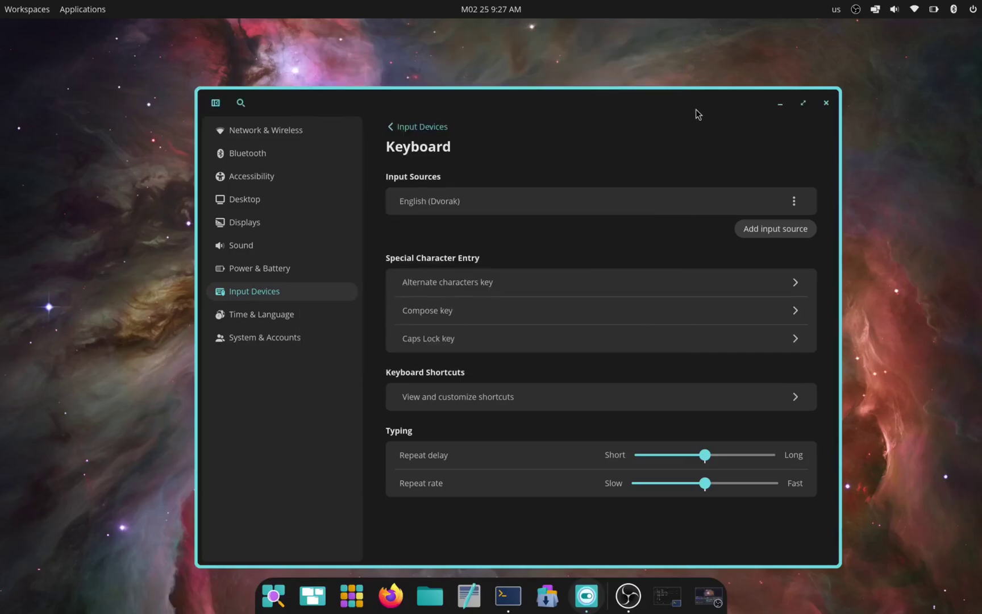
Try Caps Lock as the alternate characters key, and set it back to None
left_click(465, 287)
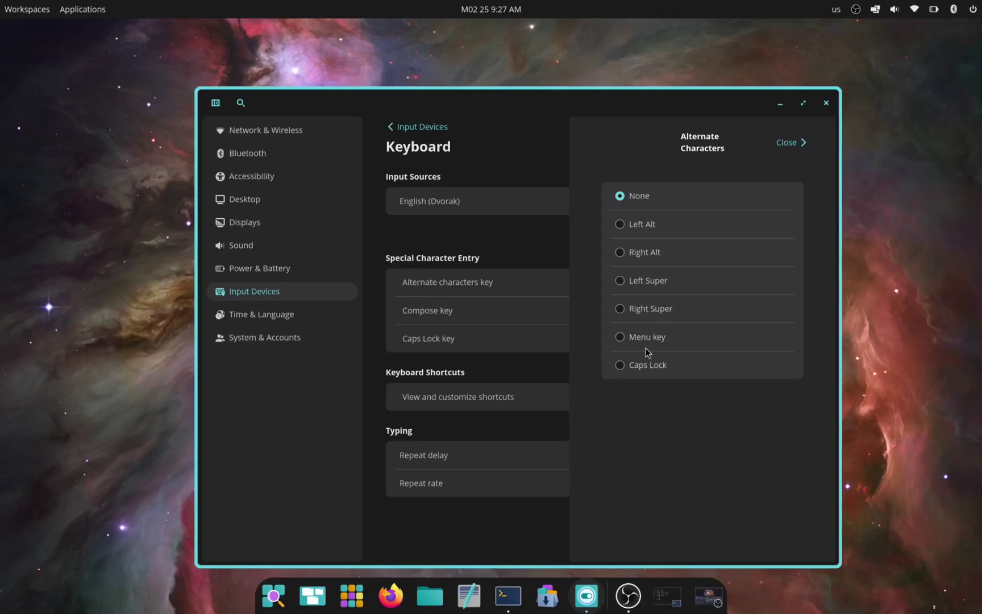
left_click(646, 366)
left_click(789, 142)
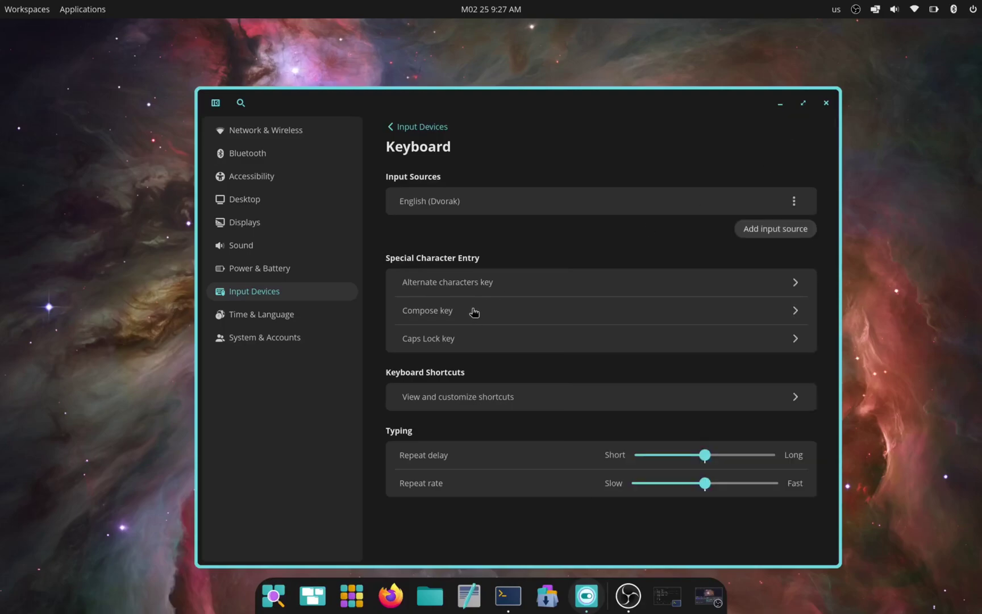
left_click(486, 284)
left_click(636, 199)
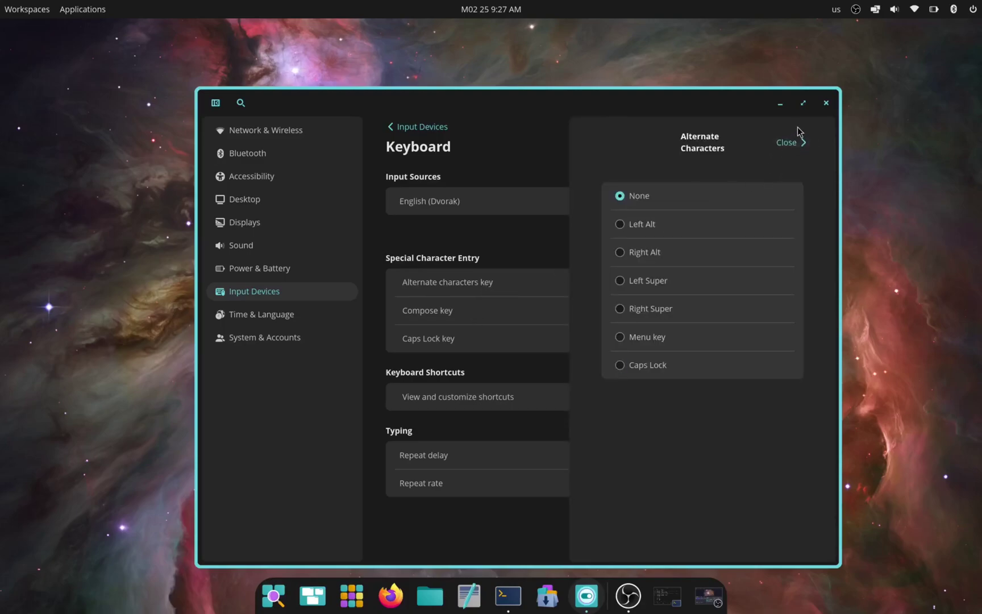
left_click(783, 144)
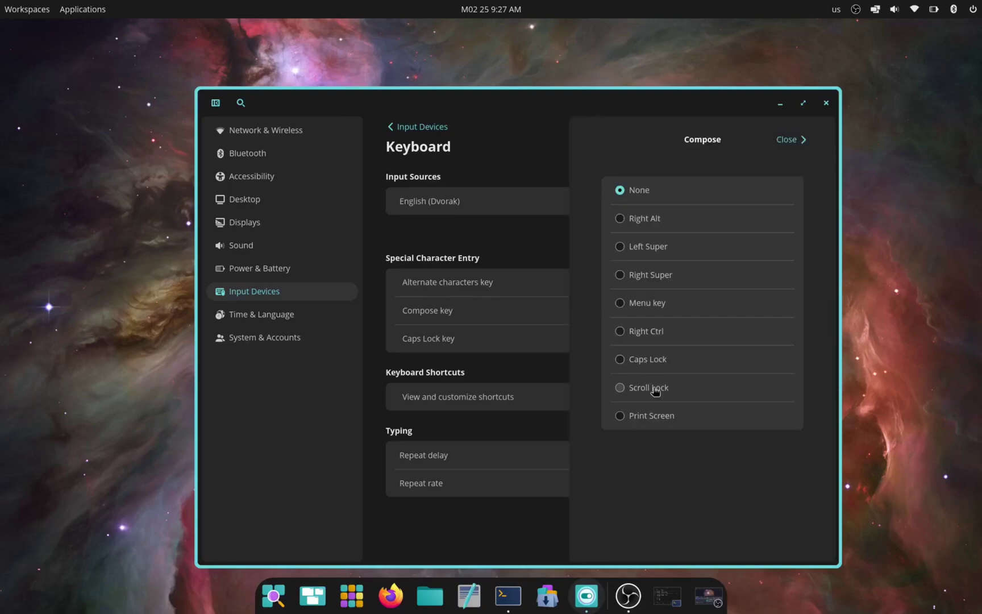
Set the Compose key to Caps Lock and close its options
left_click(644, 360)
left_click(787, 136)
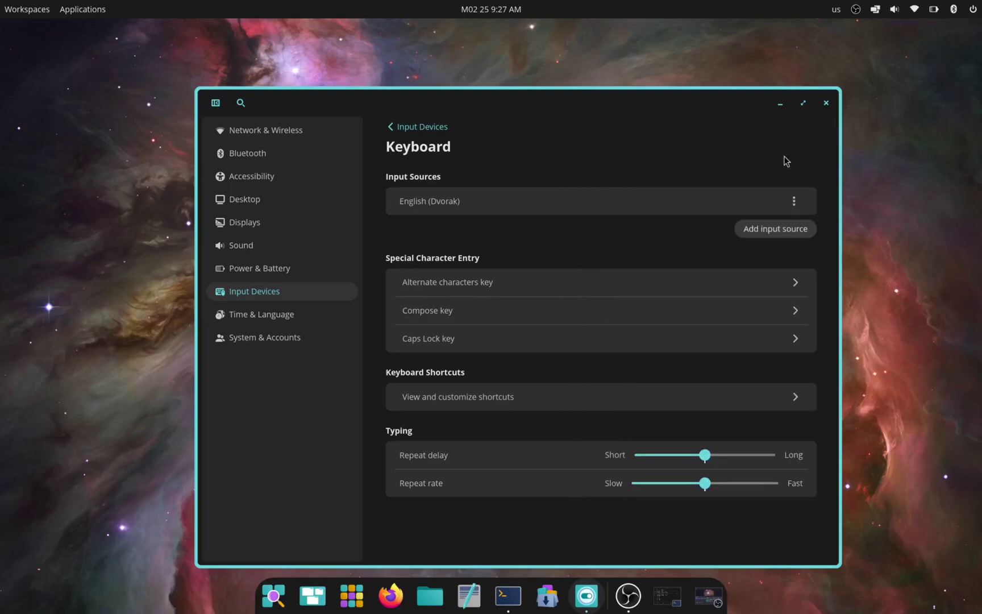
Examine the Caps Lock key options and check them against the Compose key assignment without changing either
left_click(515, 341)
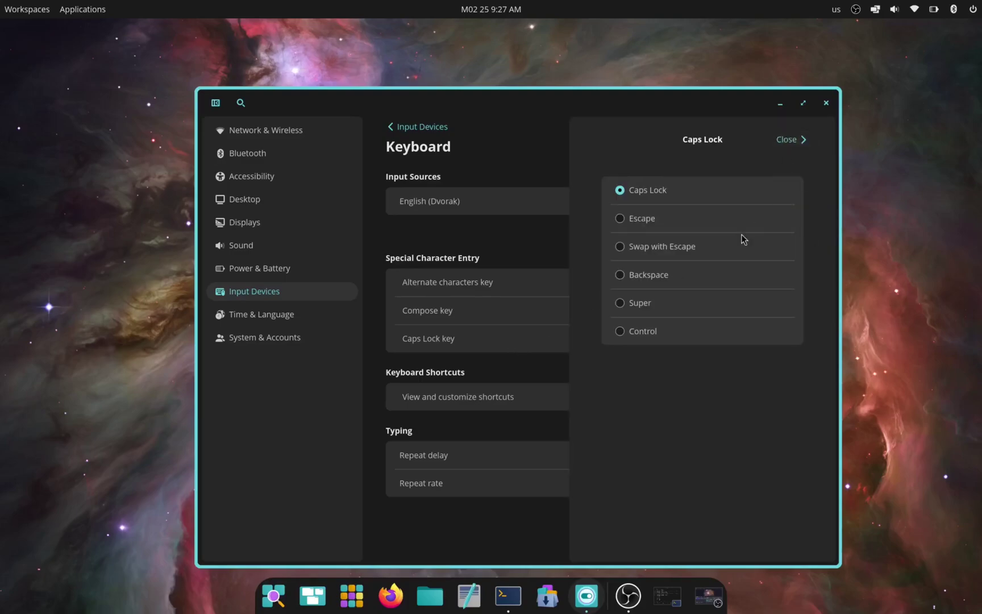
left_click(794, 140)
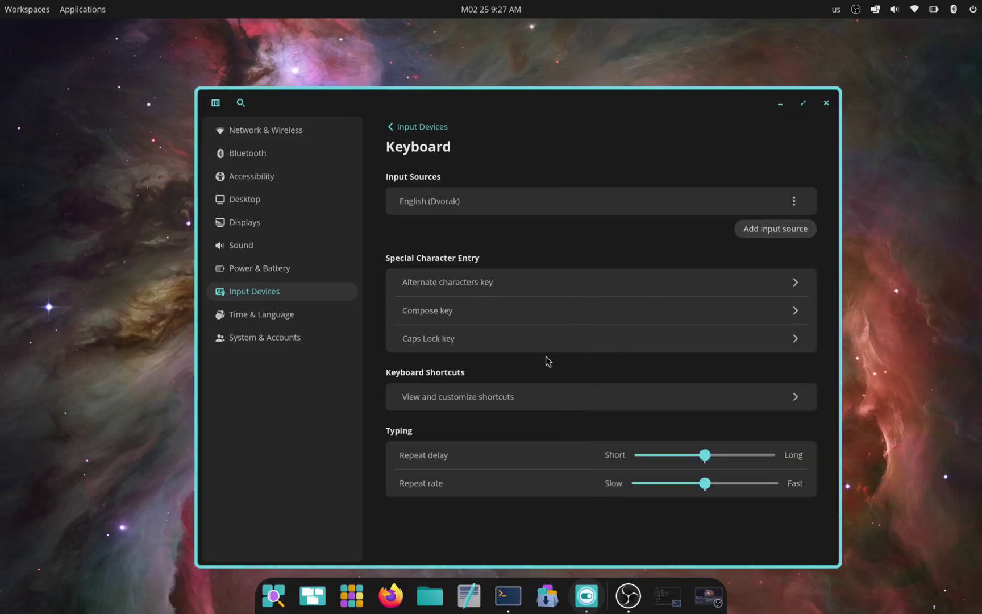
left_click(533, 344)
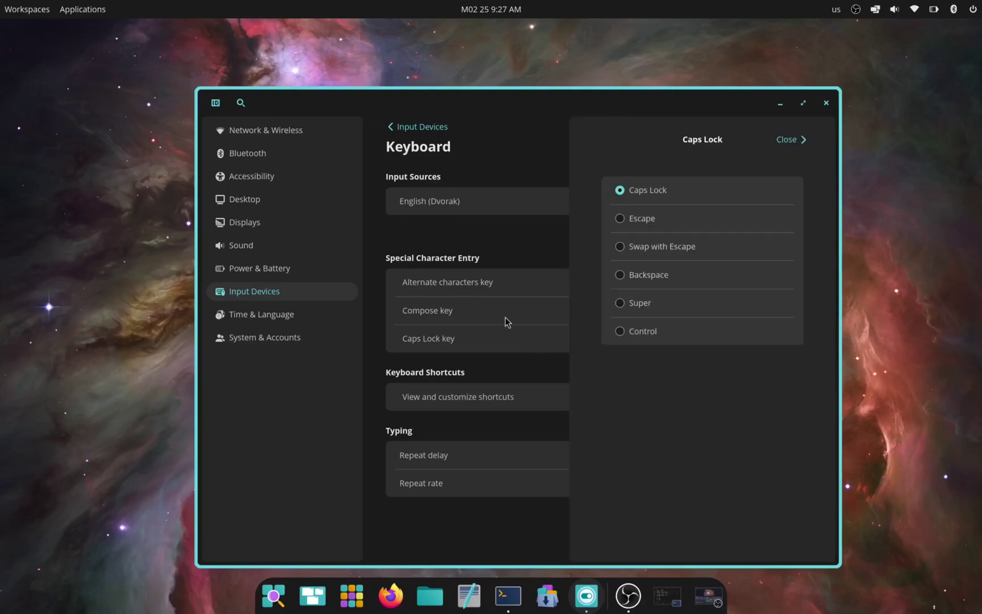
left_click(791, 139)
left_click(436, 308)
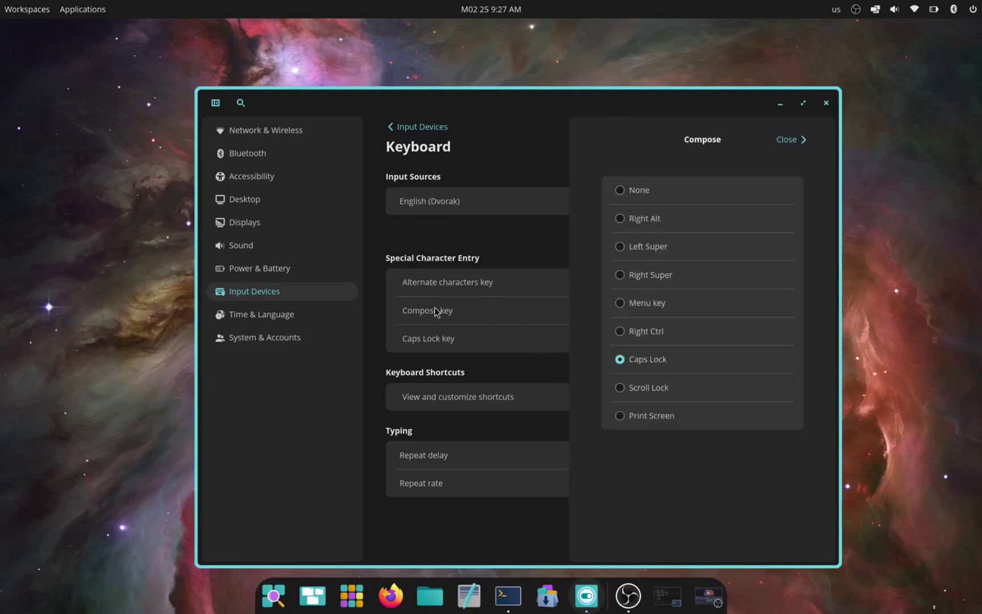
left_click(793, 139)
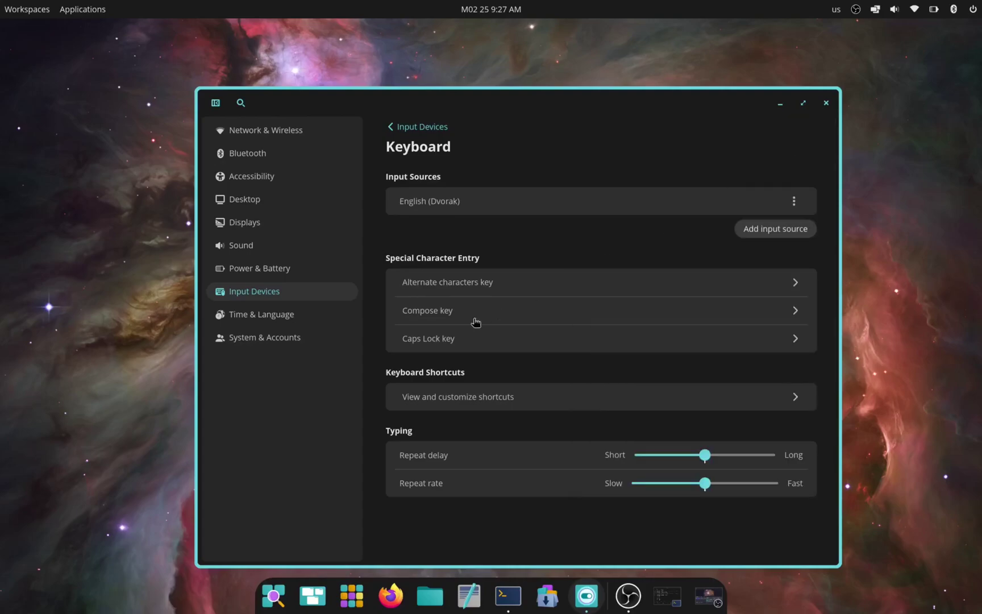
left_click(448, 336)
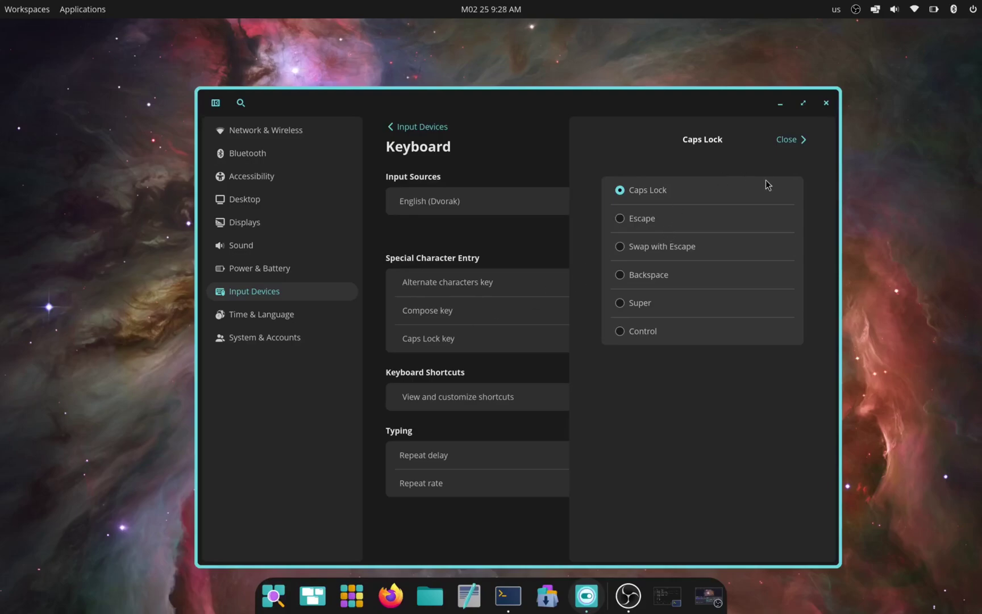
left_click(793, 140)
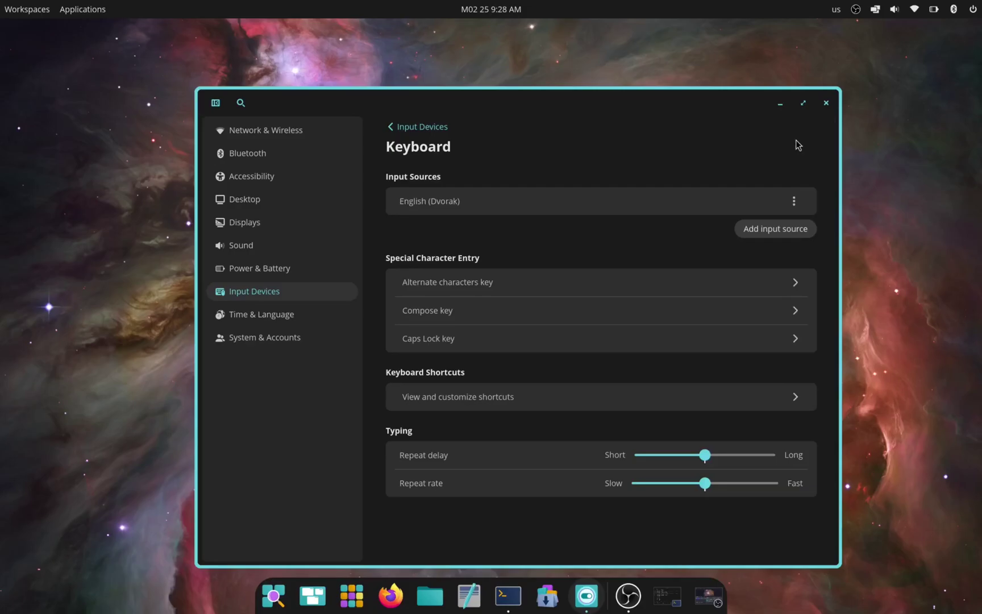
Look over the window management and system keyboard shortcuts, including the app library's keybinding, and return to the Keyboard settings
left_click(438, 404)
left_click(485, 227)
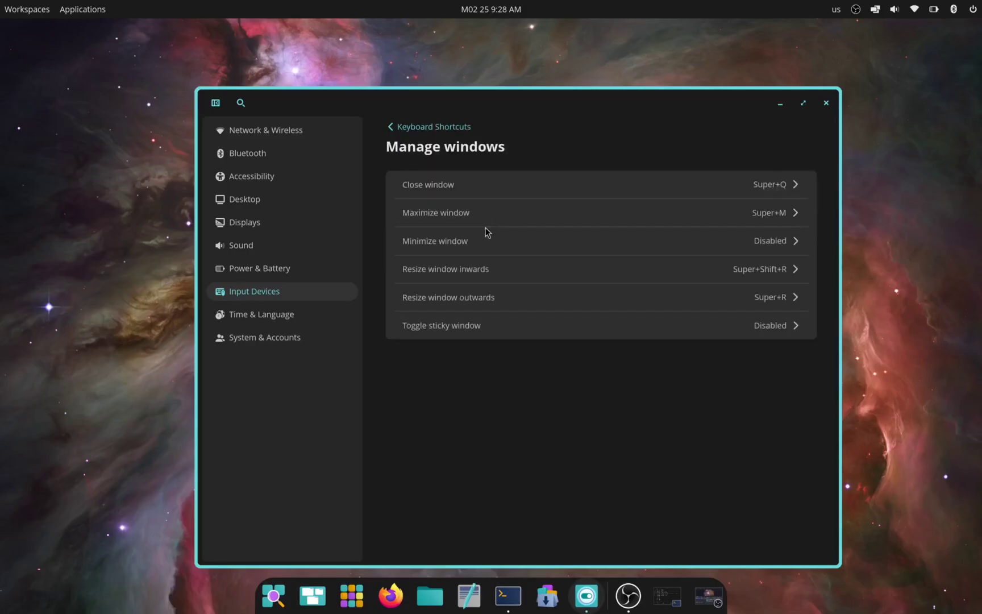
left_click(391, 126)
left_click(507, 311)
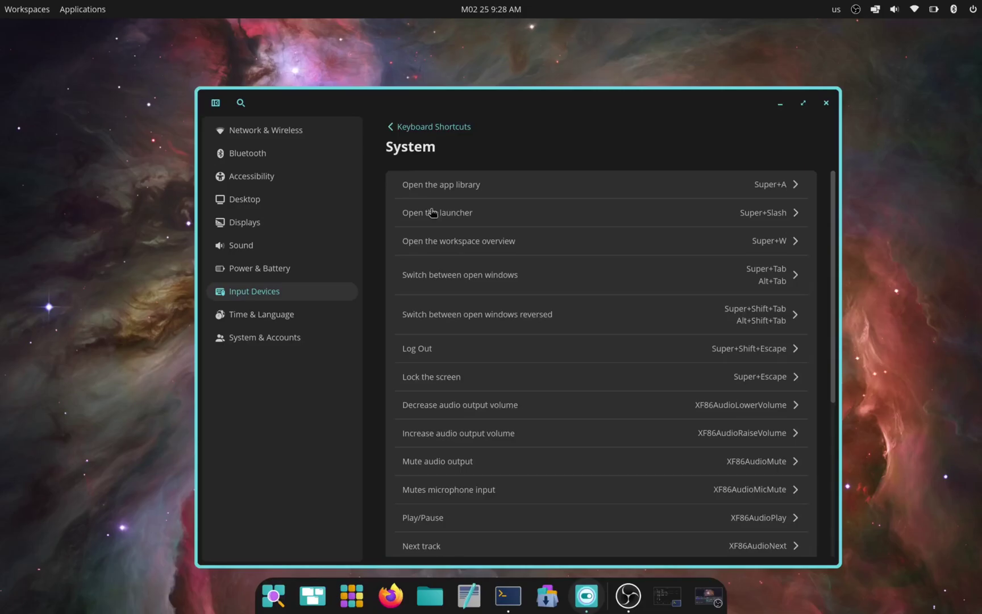
left_click(507, 185)
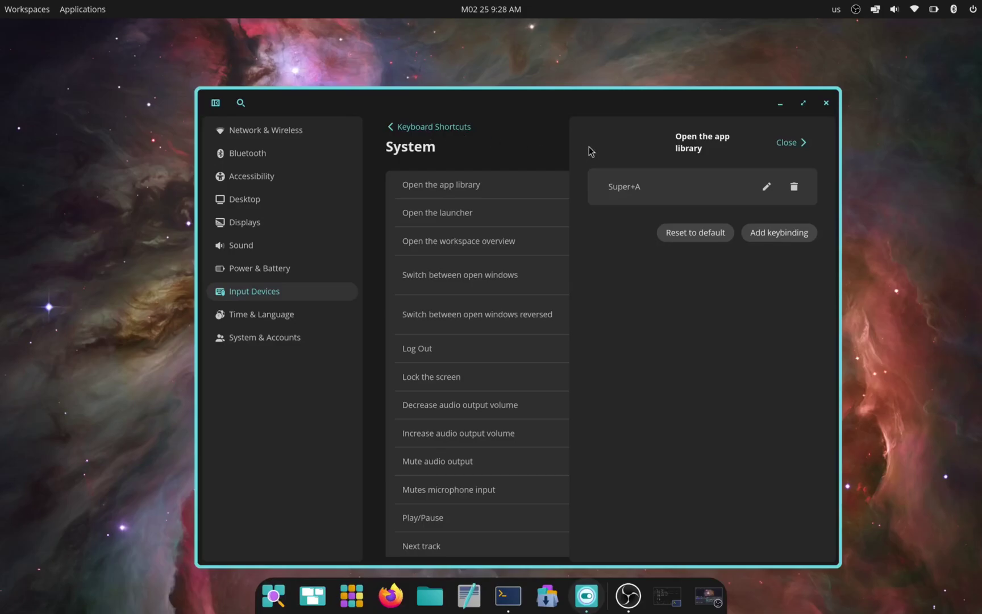
left_click(789, 142)
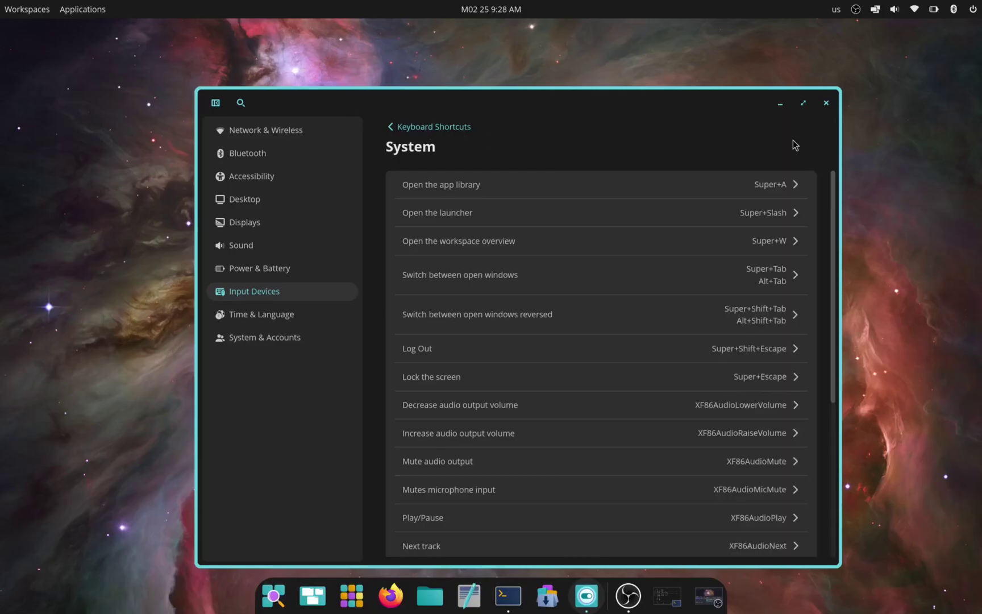
left_click(421, 127)
left_click(421, 129)
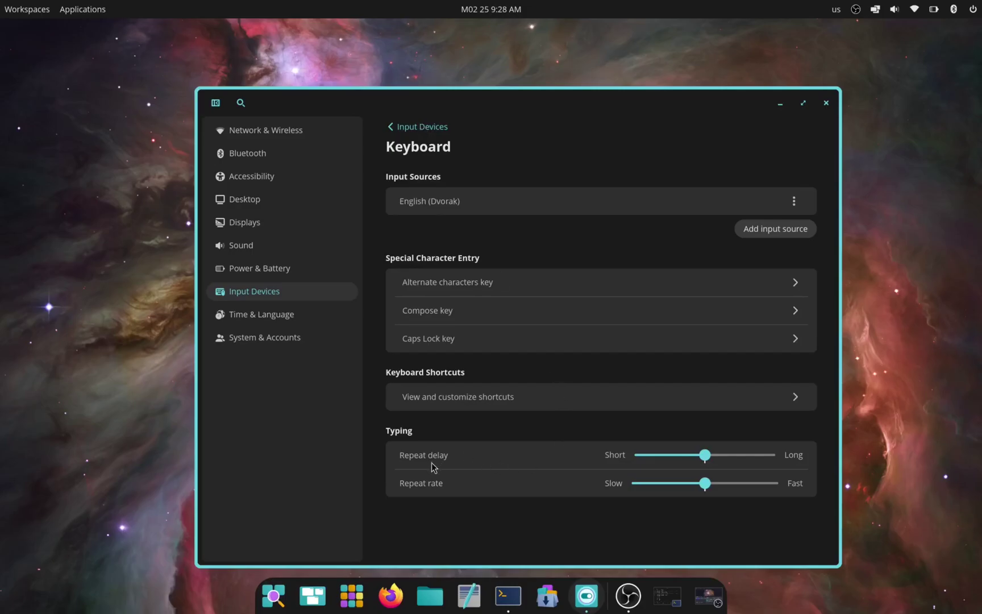
Close the settings window, and switch back and forth between the app library and the workspace overview
left_click(828, 105)
left_click(83, 9)
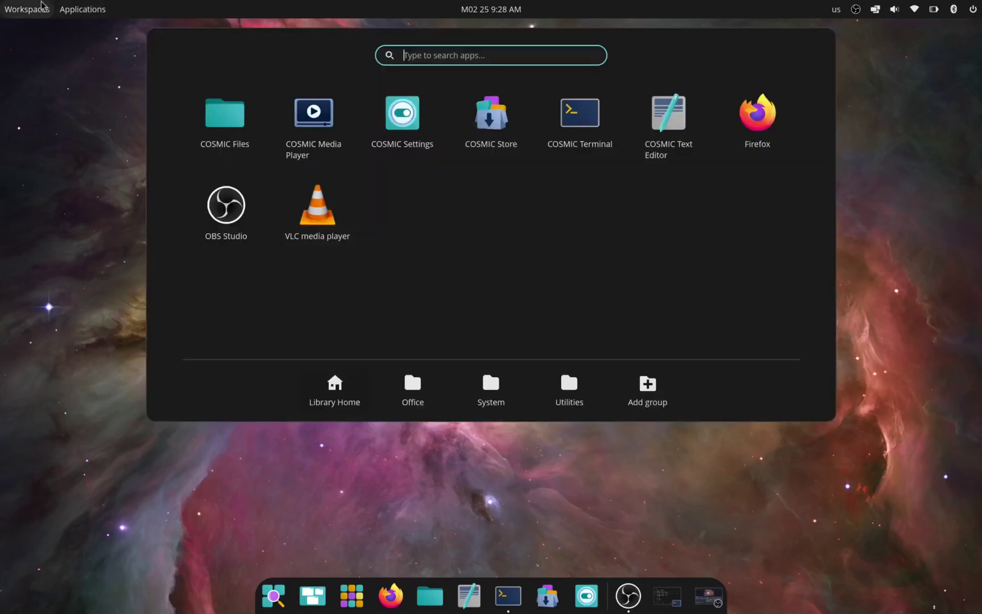
left_click(41, 6)
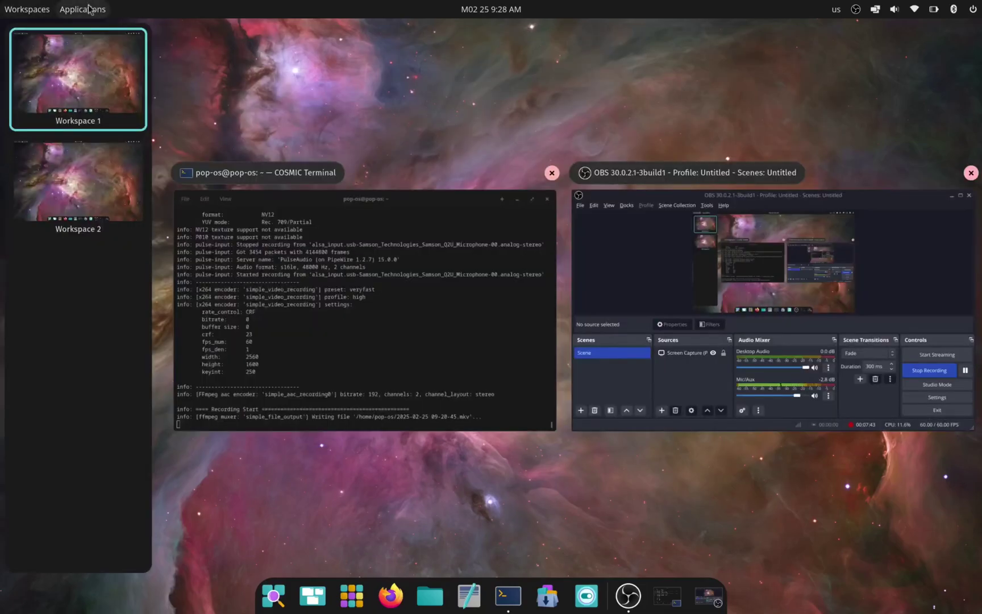
left_click(24, 14)
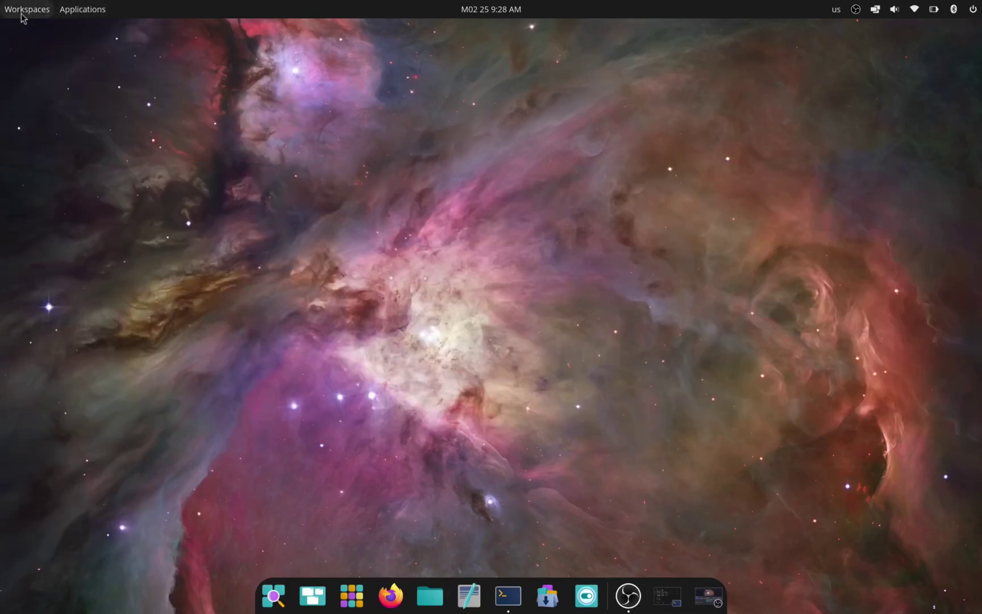
left_click(80, 11)
left_click(89, 15)
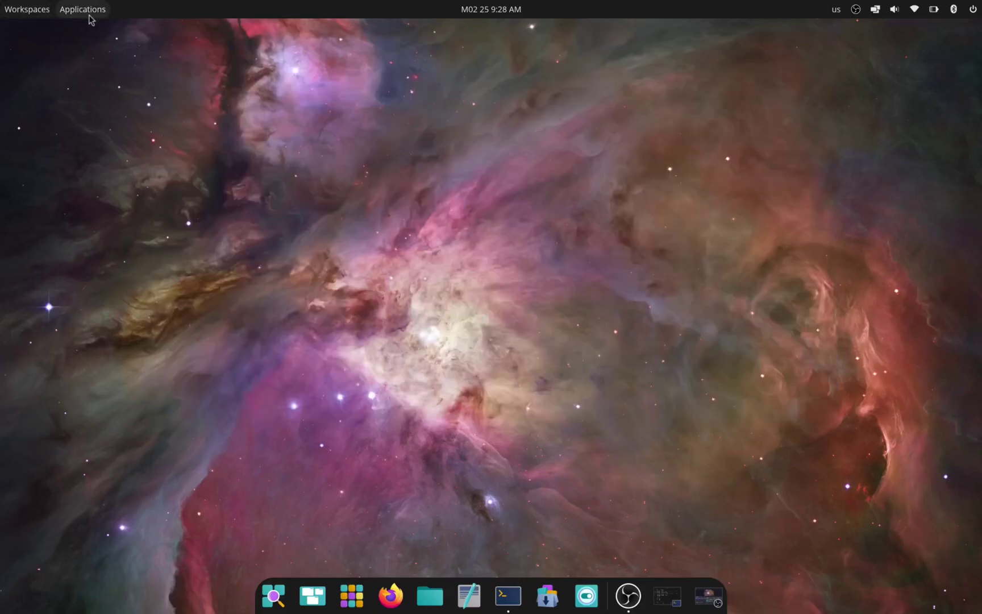
left_click(89, 16)
left_click(25, 14)
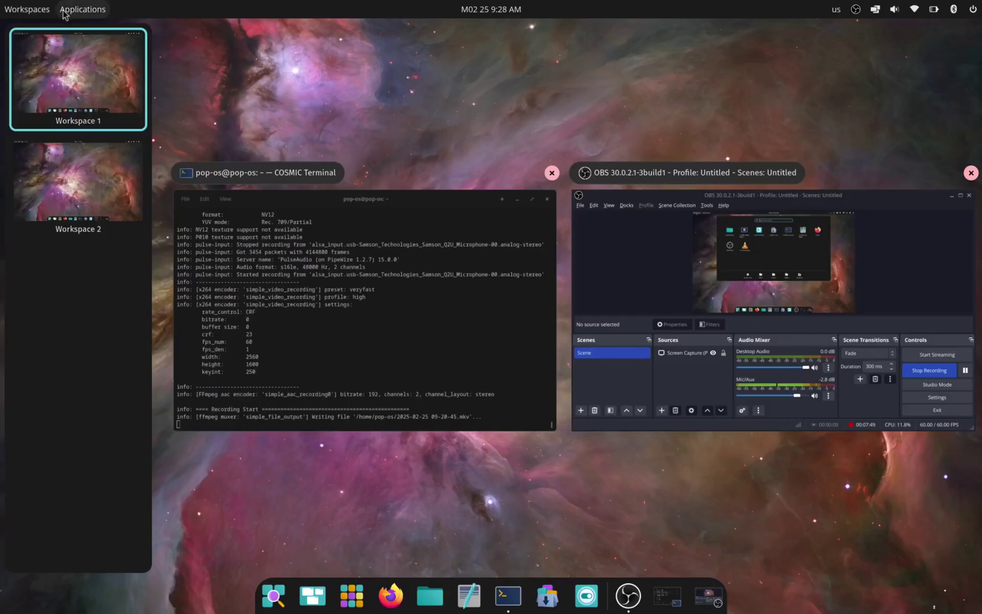
left_click(29, 12)
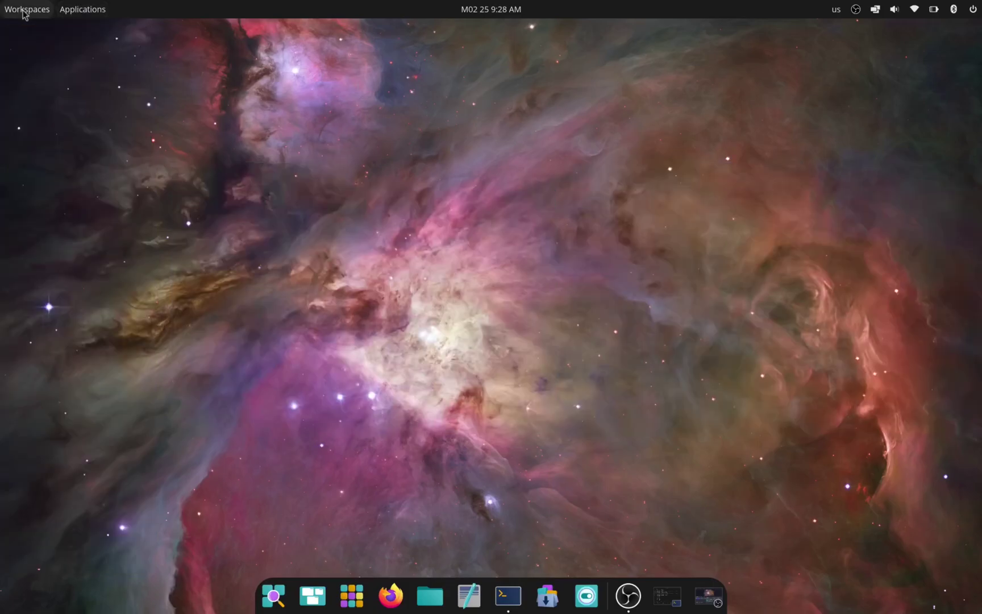
Look through the Office, System and Utilities groups in the app library, and open the dialog for adding a group
left_click(105, 19)
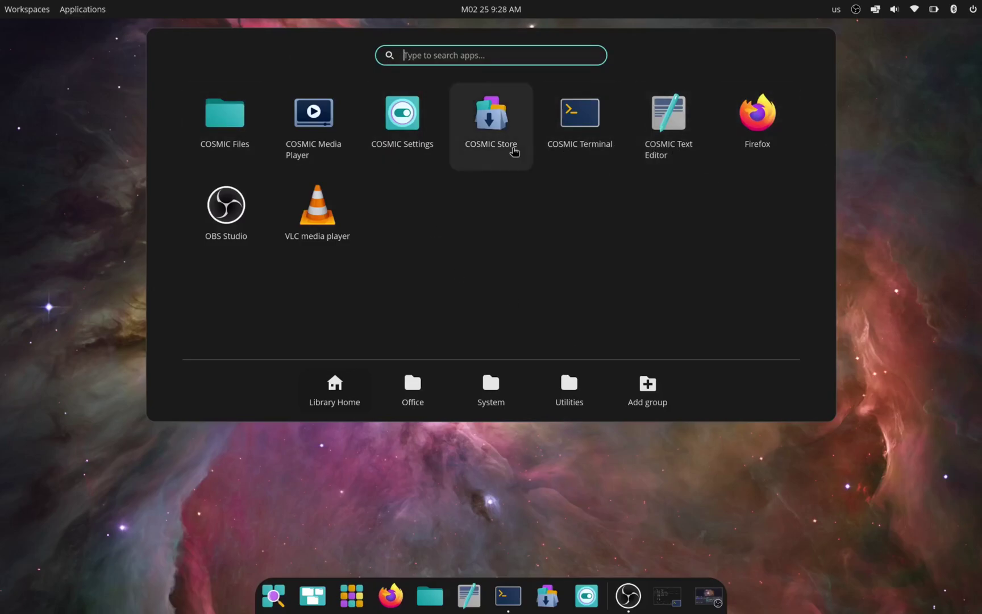
left_click(442, 373)
left_click(475, 373)
left_click(597, 370)
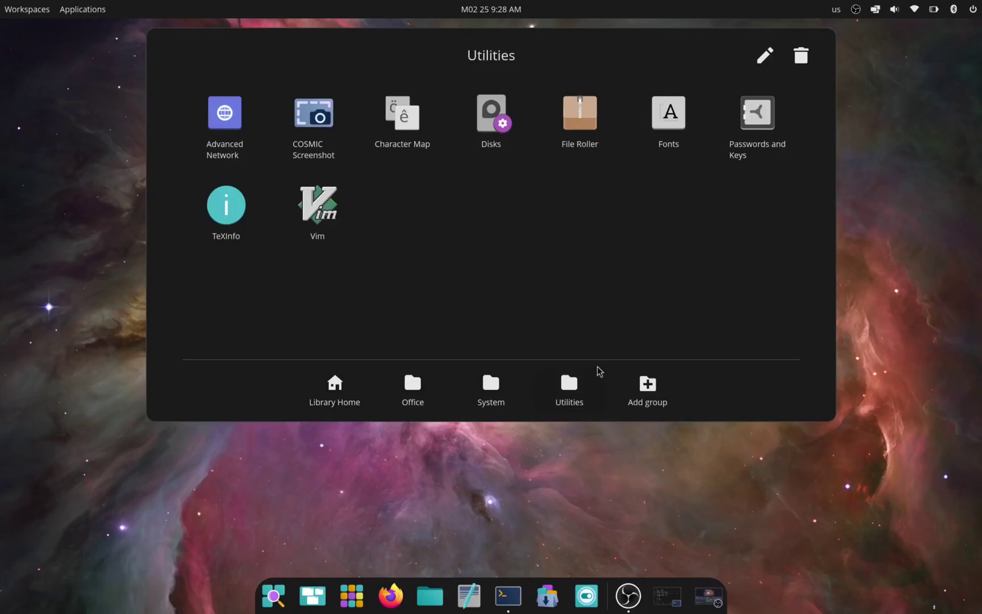
left_click(637, 370)
left_click(347, 384)
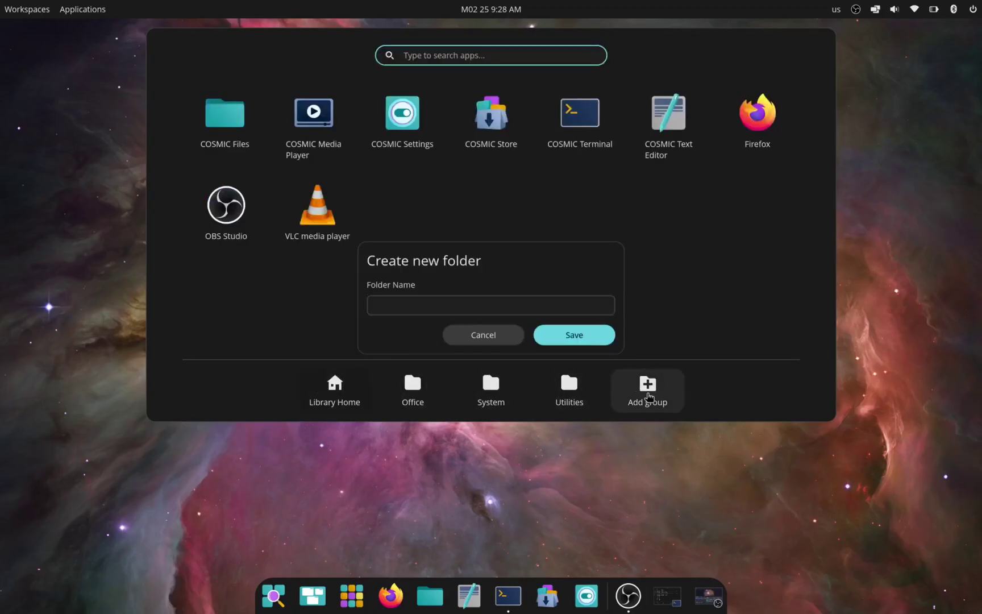
Create an app library group named Yoyo, open the group, and bring up its name for editing
left_click(519, 303)
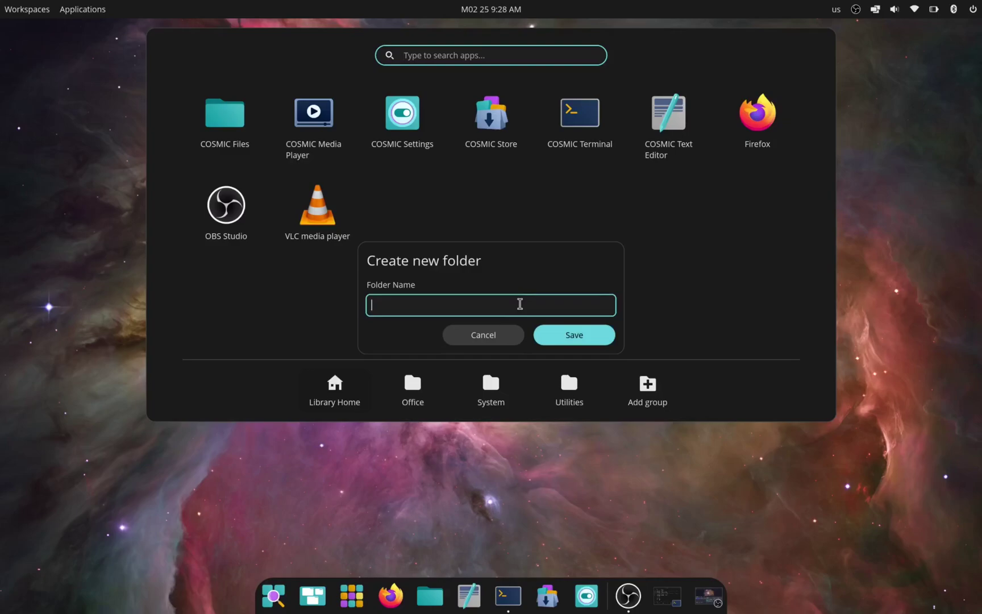
type("Yoyo")
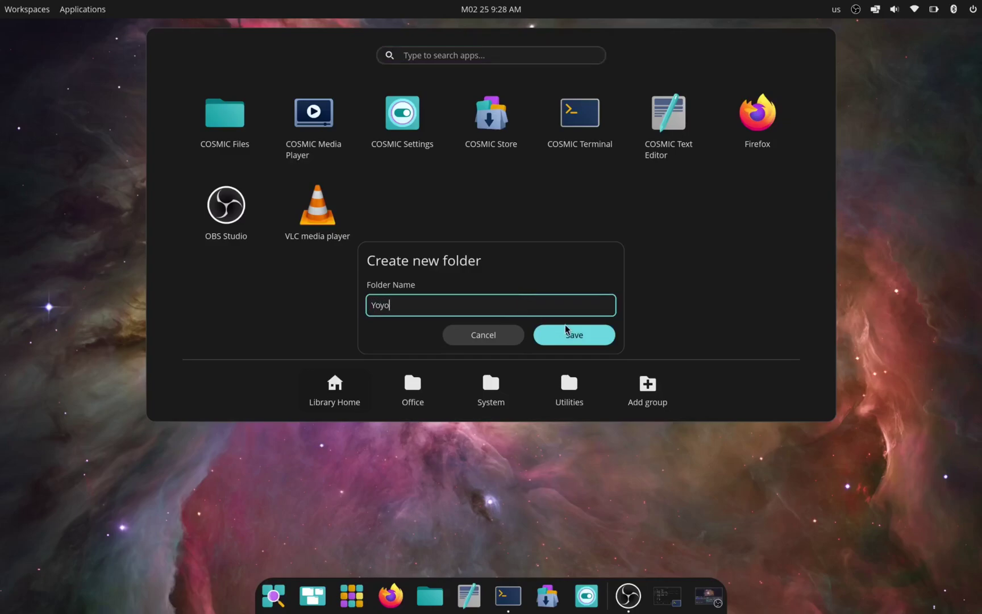
left_click(565, 330)
left_click(618, 388)
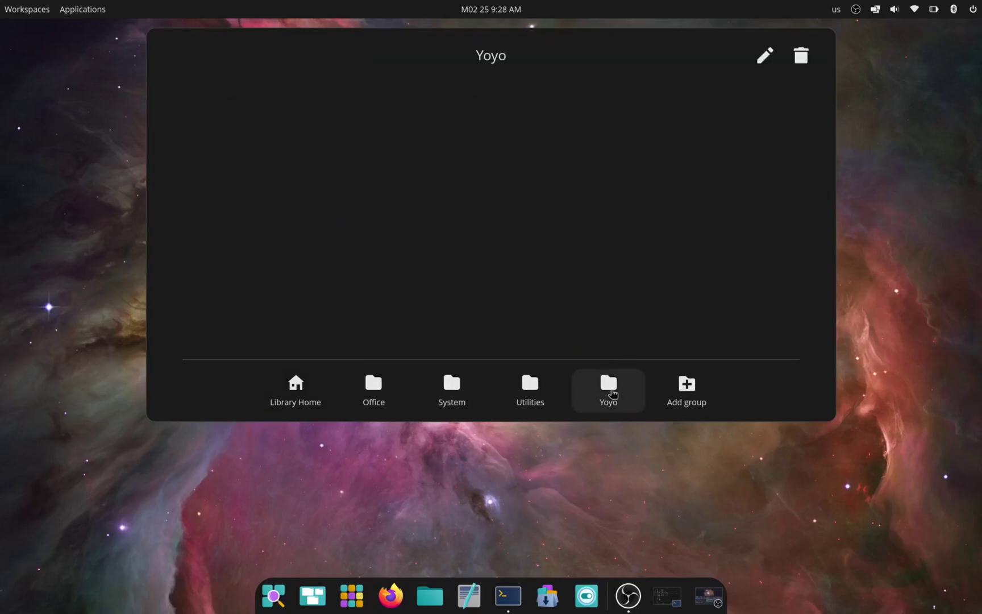
left_click(765, 57)
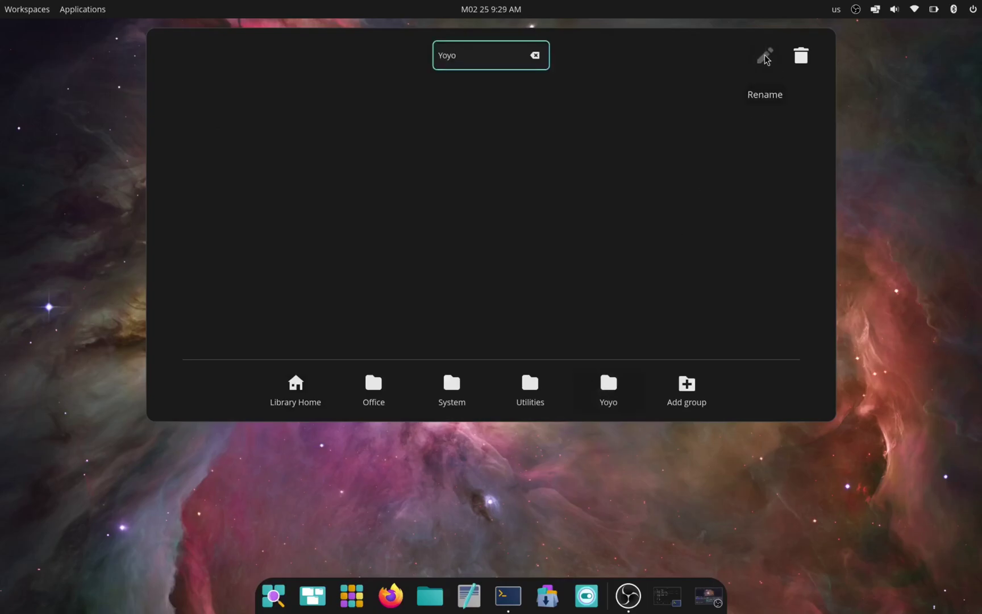
left_click(542, 77)
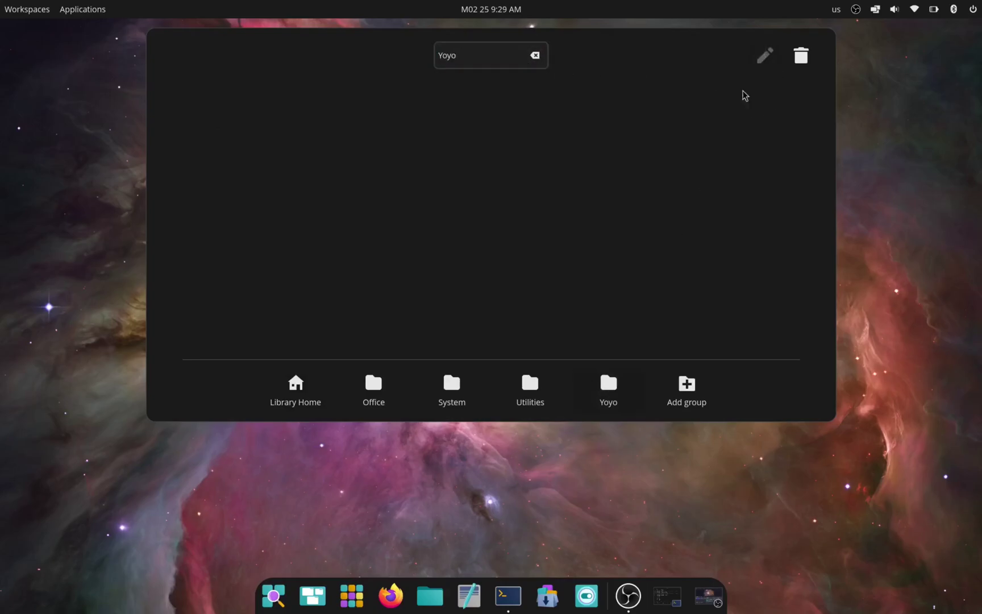
Move the Disks app from the Utilities group into the Yoyo group, and open Yoyo
left_click(538, 402)
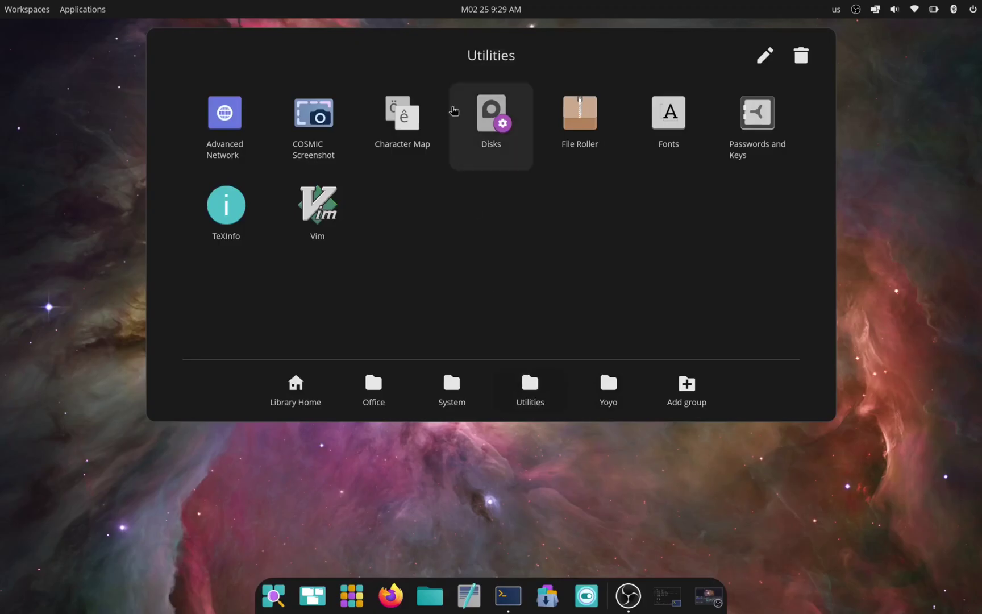
left_click_drag(455, 110, 604, 386)
left_click(604, 386)
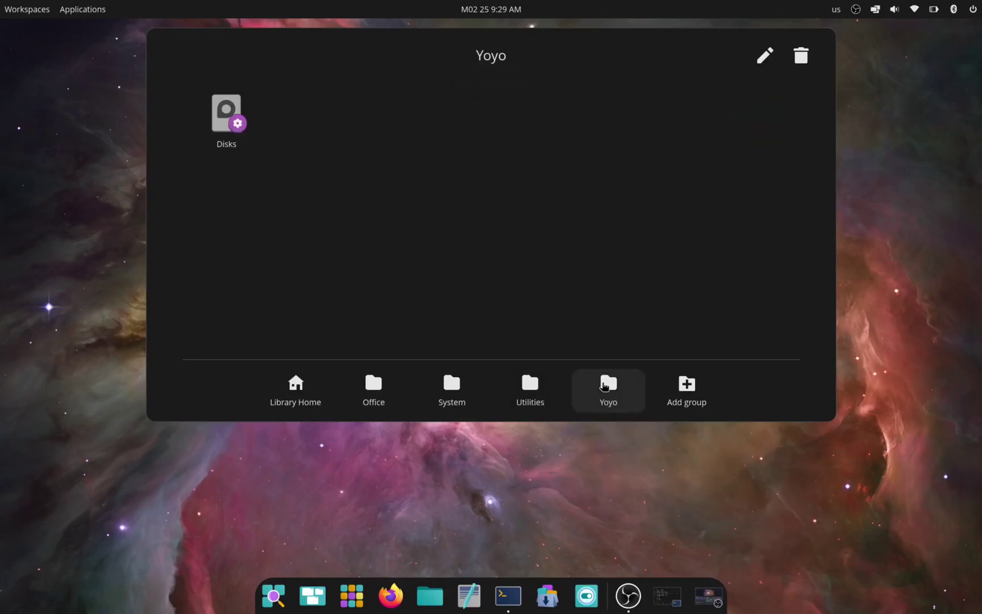
Return to Library Home and examine the context options offered for COSMIC Files and COSMIC Store
left_click(263, 395)
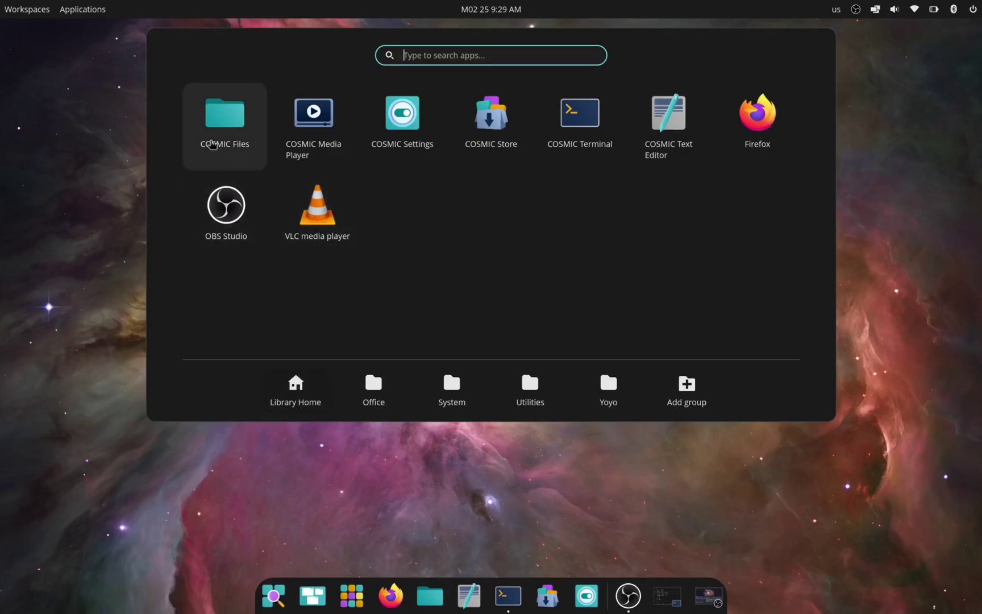
right_click(211, 144)
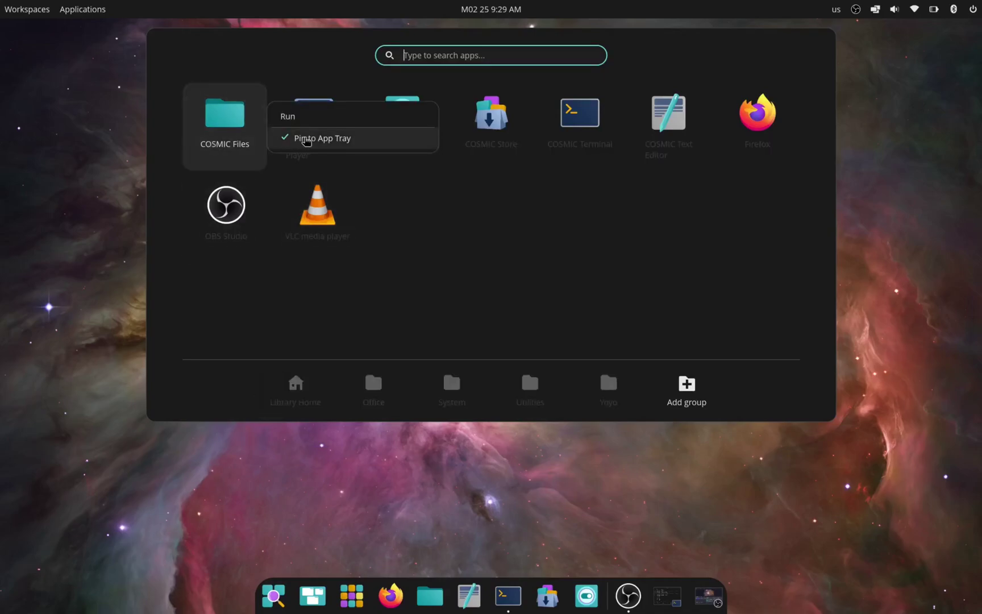
left_click(419, 220)
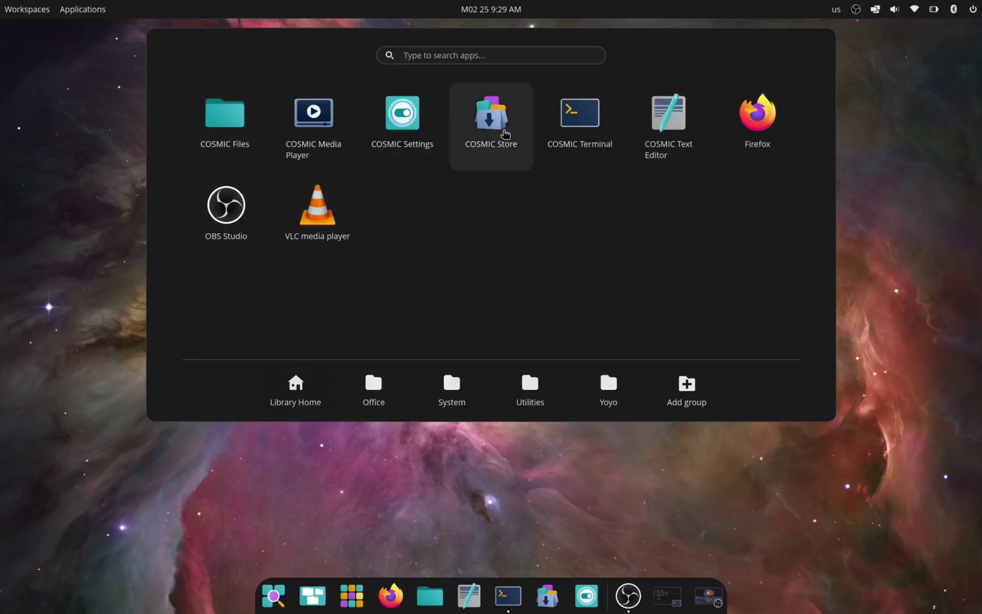
right_click(504, 134)
left_click(486, 188)
right_click(490, 129)
left_click(461, 208)
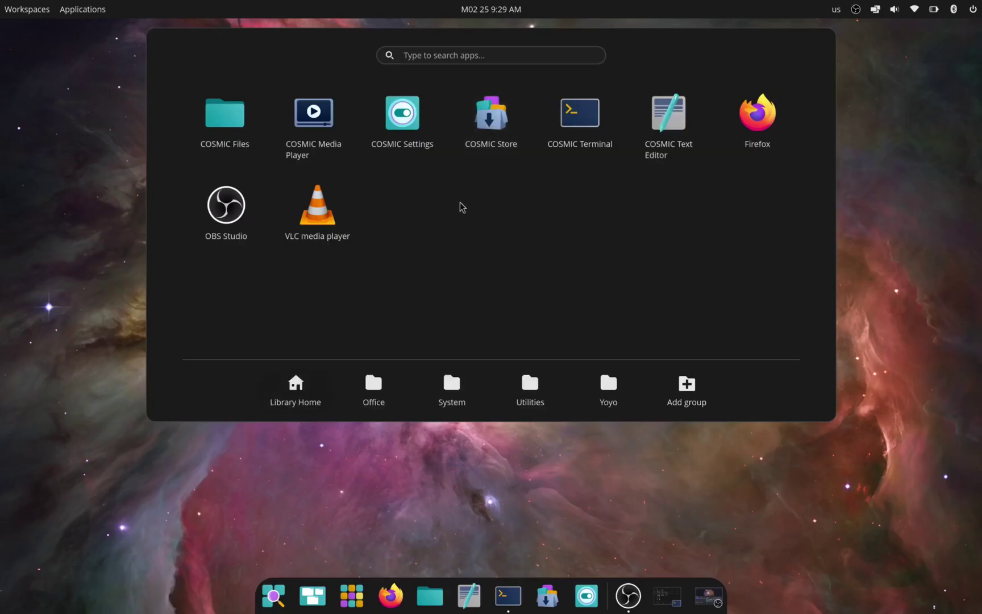
Run COSMIC Store from its context options in the app library, and close its window
right_click(489, 129)
left_click(554, 116)
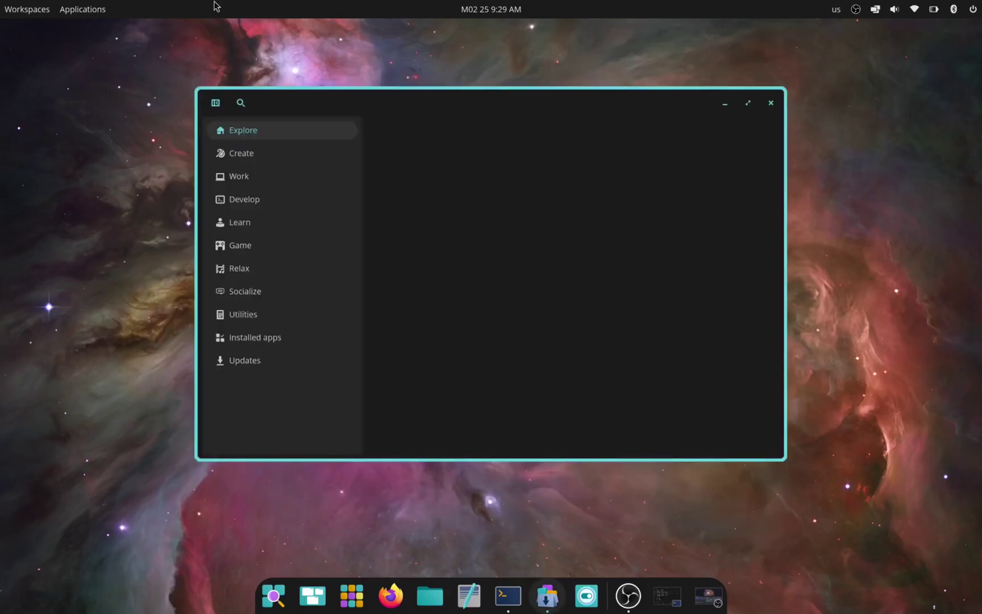
left_click(770, 103)
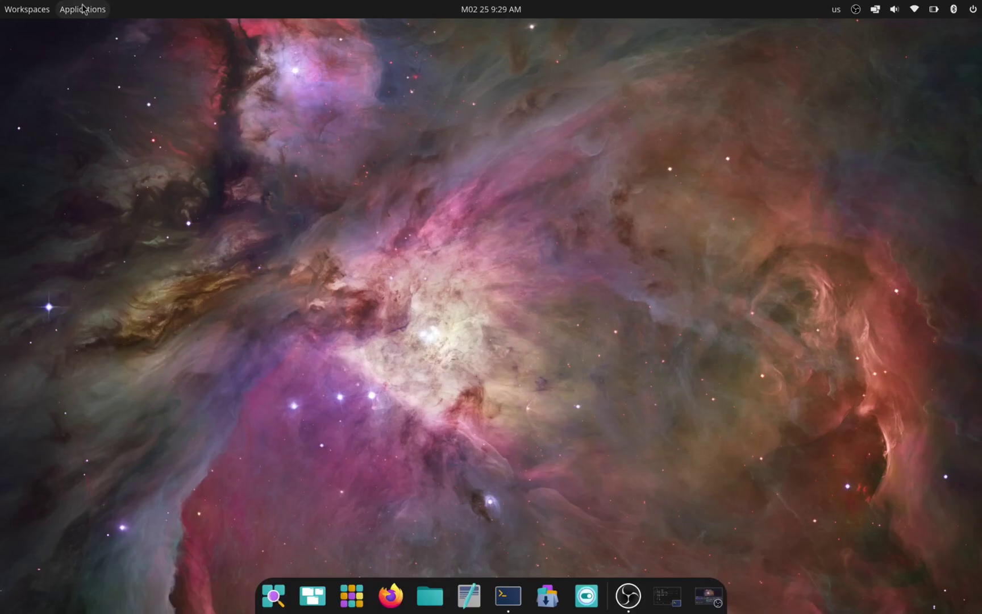
Show the workspace overview briefly and return to the empty desktop
left_click(20, 12)
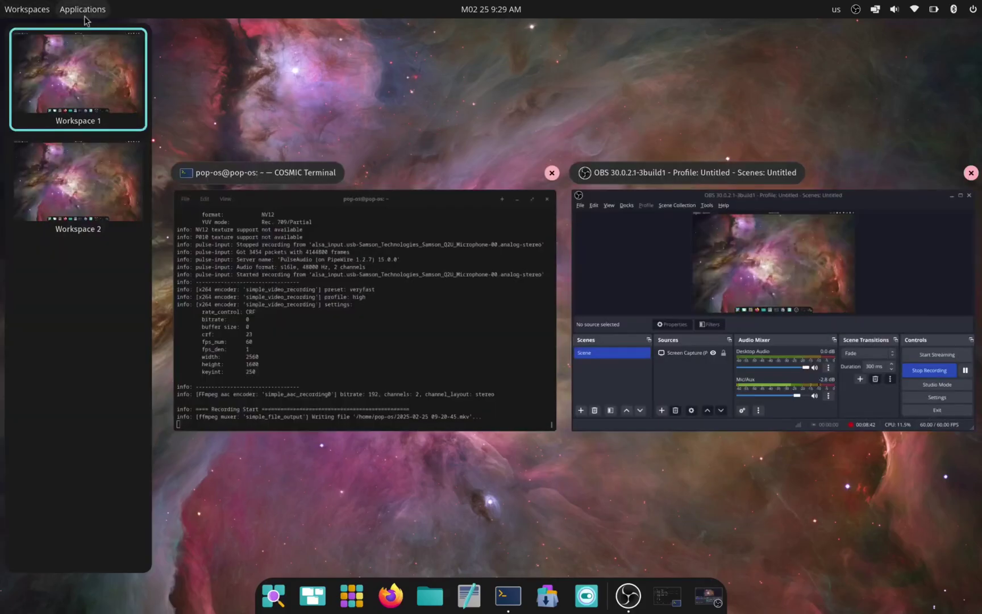
left_click(25, 13)
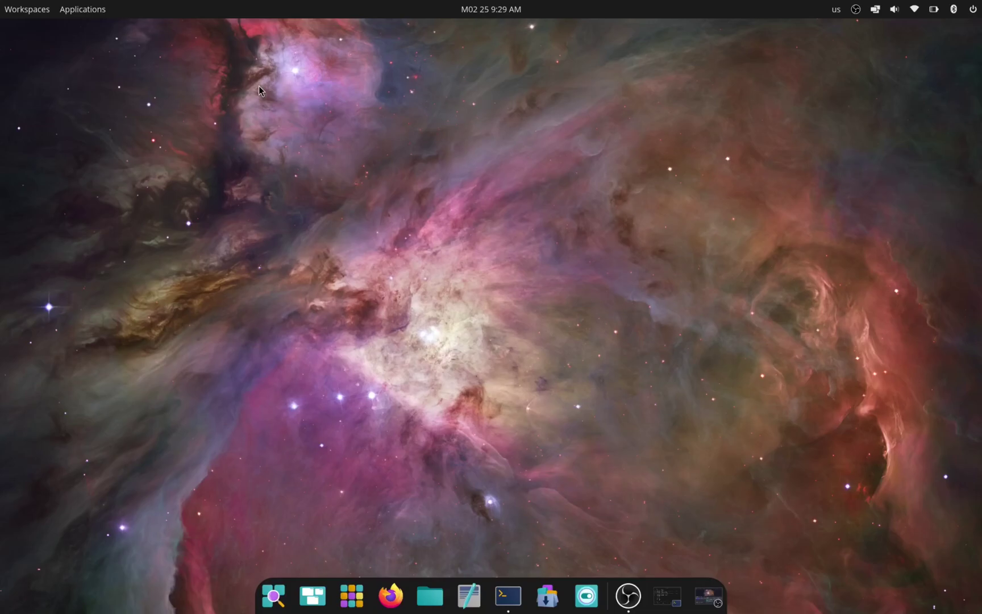
key("super")
key("super")
Launch COSMIC Files and COSMIC Text Editor, and arrange their windows so they overlap with the file manager in front
left_click(430, 594)
left_click(482, 601)
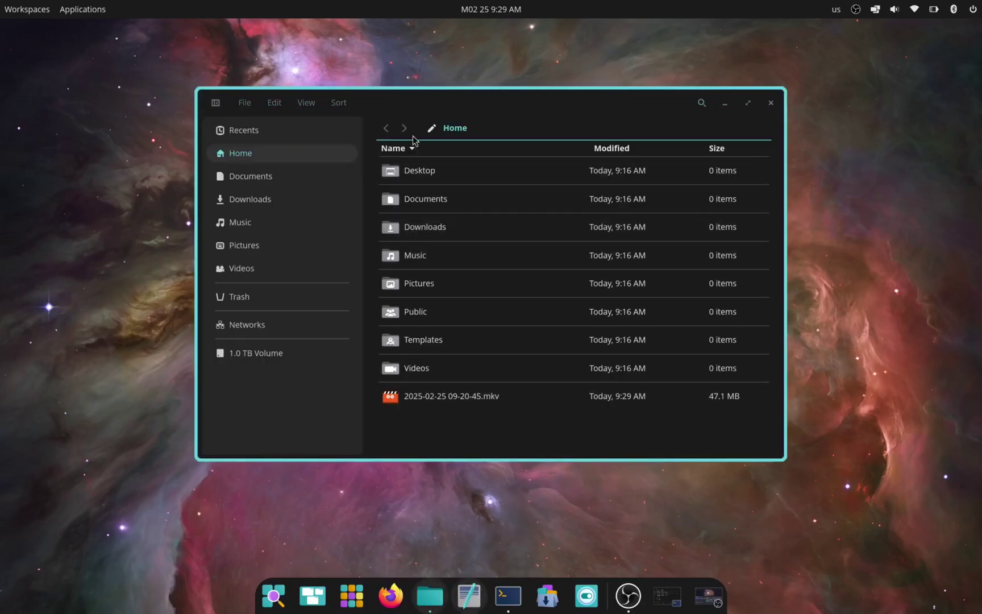
left_click_drag(412, 102, 281, 189)
left_click_drag(427, 127, 491, 73)
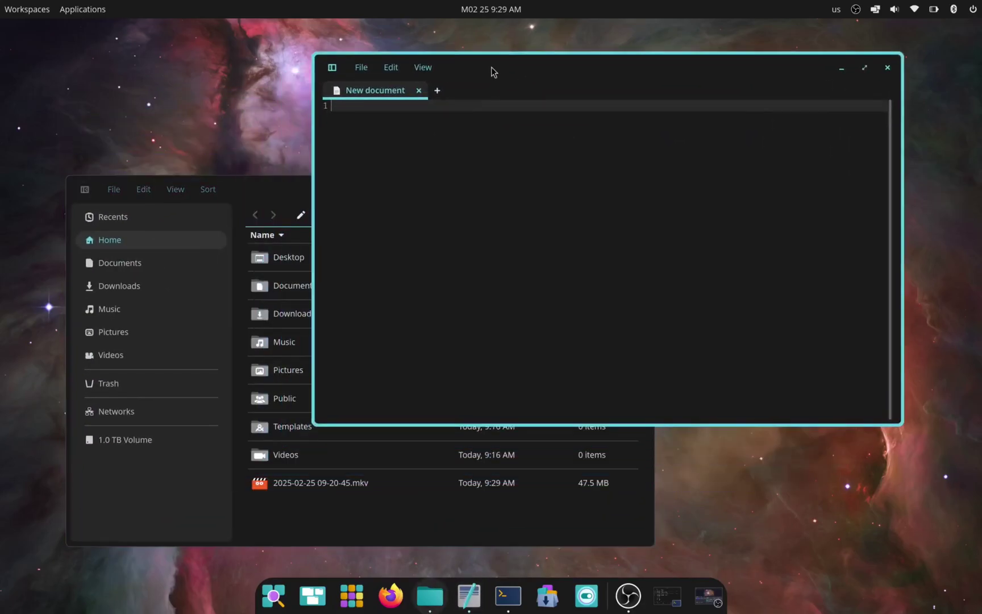
left_click_drag(248, 200, 307, 190)
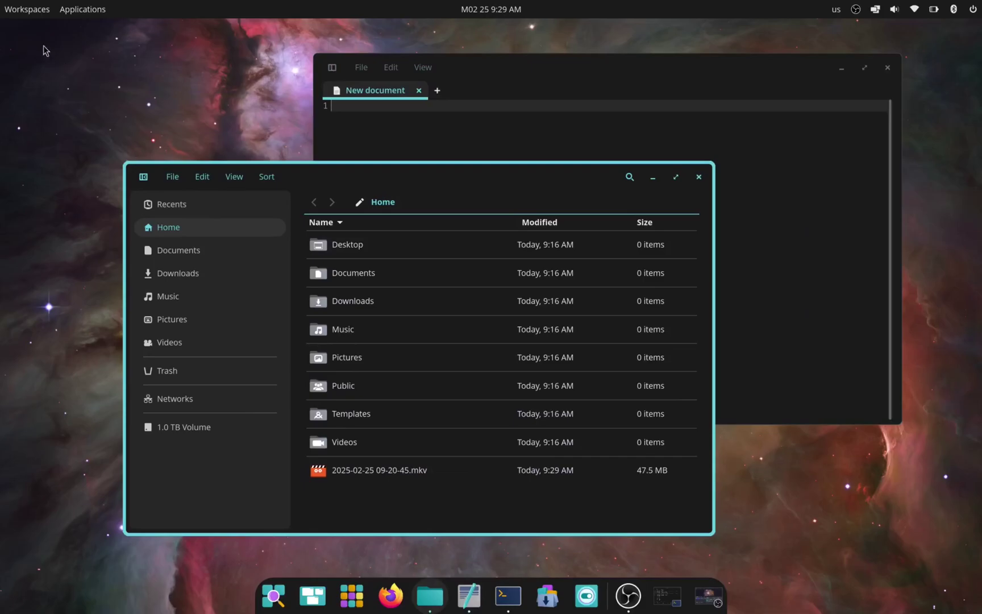
Move the terminal window to Workspace 2 in the workspace overview, and compare Workspace 1 with Workspace 2
left_click(14, 6)
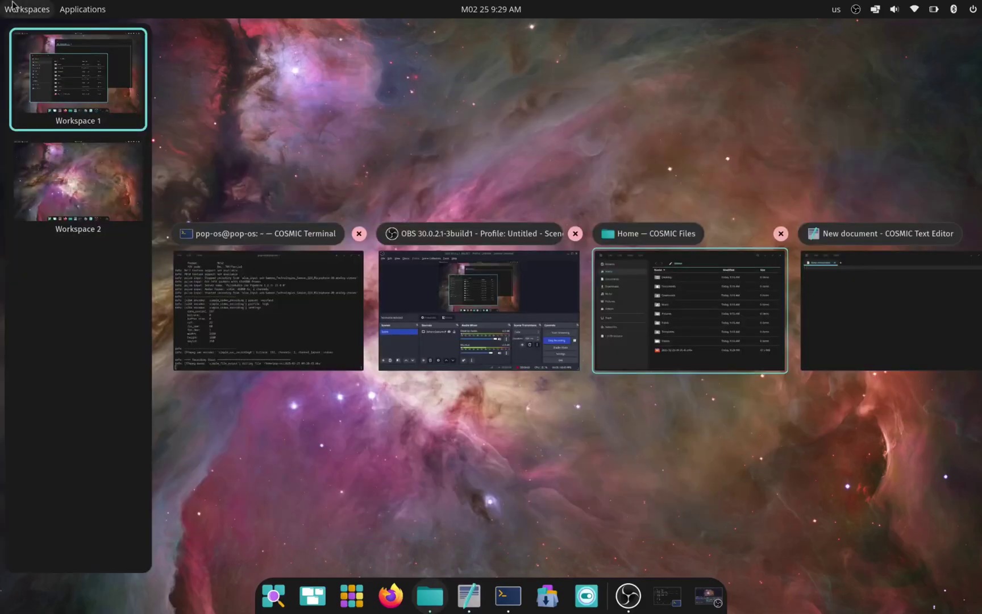
left_click(14, 5)
left_click(13, 5)
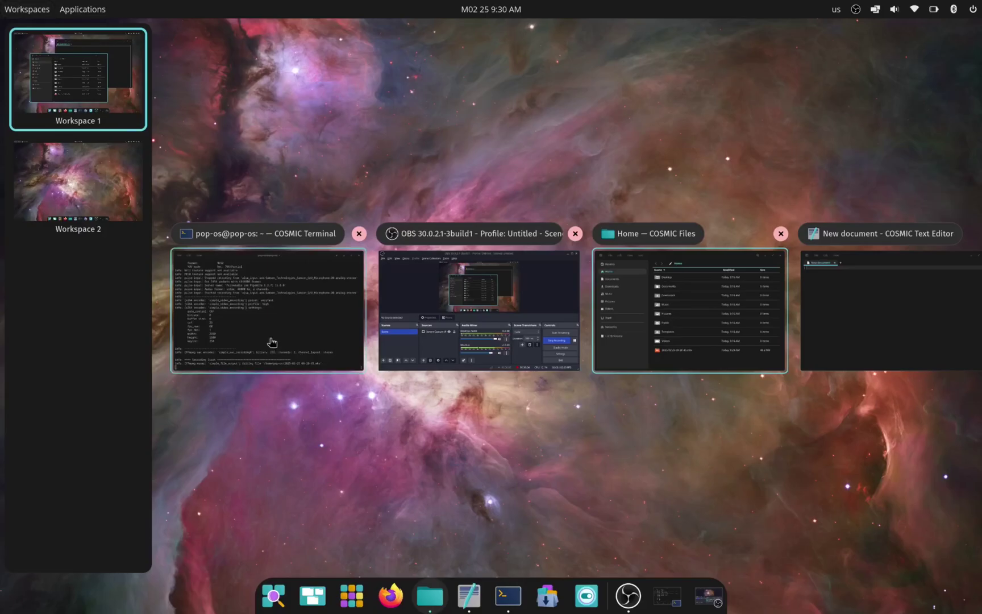
left_click_drag(270, 344, 108, 216)
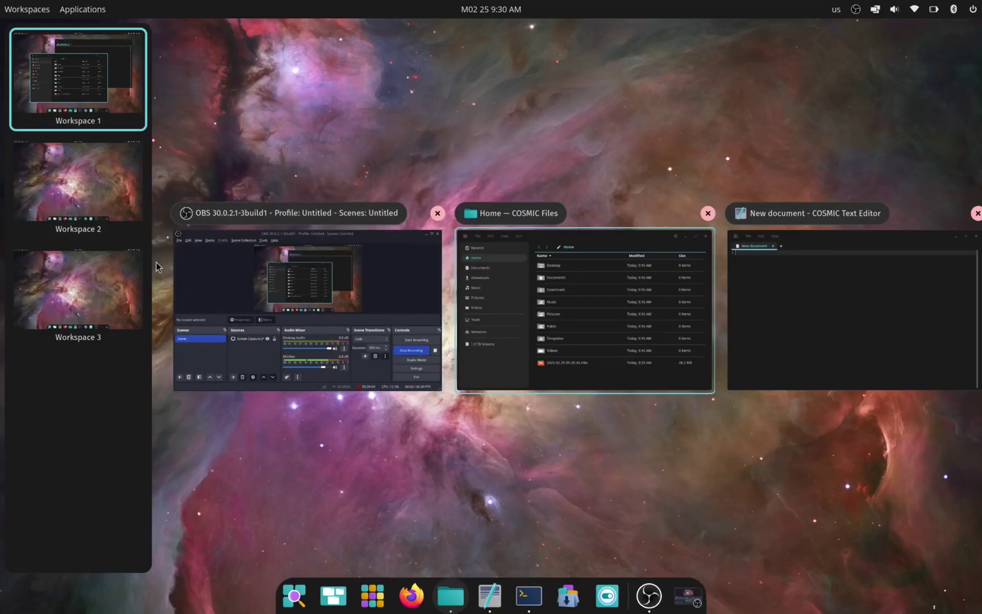
left_click(95, 219)
left_click(90, 107)
left_click(96, 197)
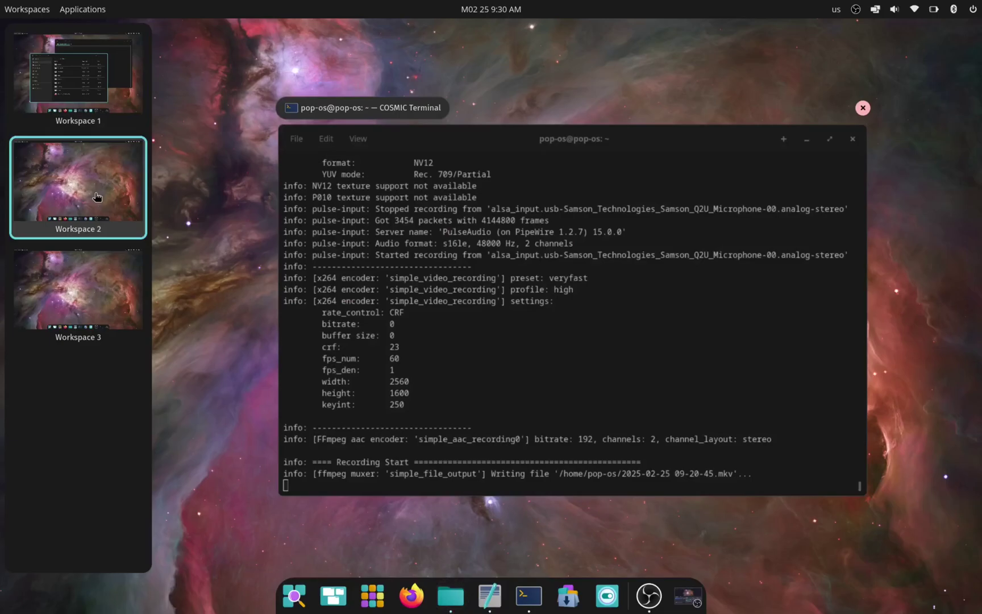
Return the terminal to Workspace 1, move it and the file manager to Workspace 2, and move the text editor to Workspace 3
left_click_drag(514, 222, 99, 66)
left_click(101, 80)
left_click_drag(276, 355, 102, 205)
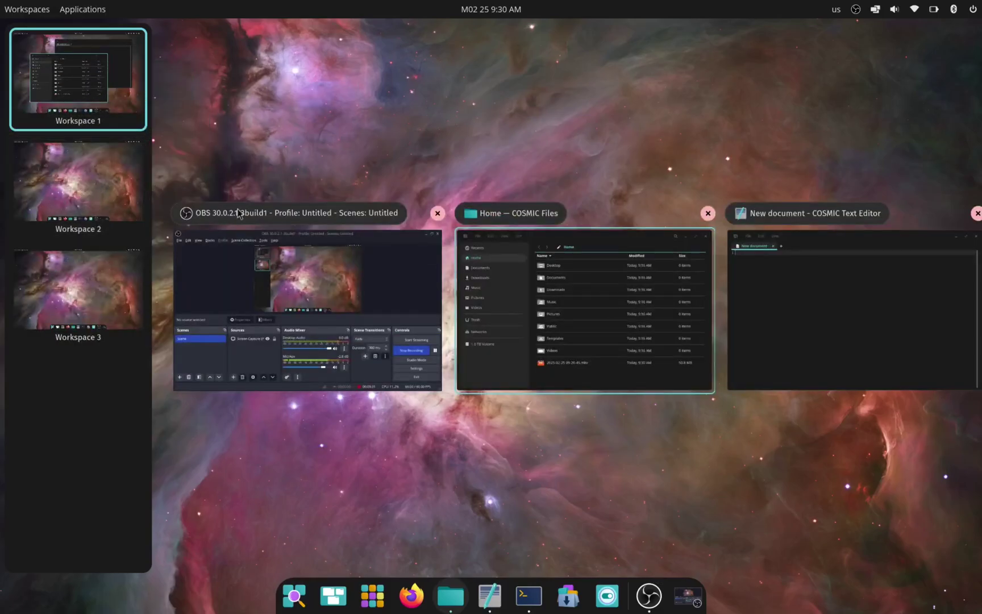
left_click_drag(640, 323, 125, 232)
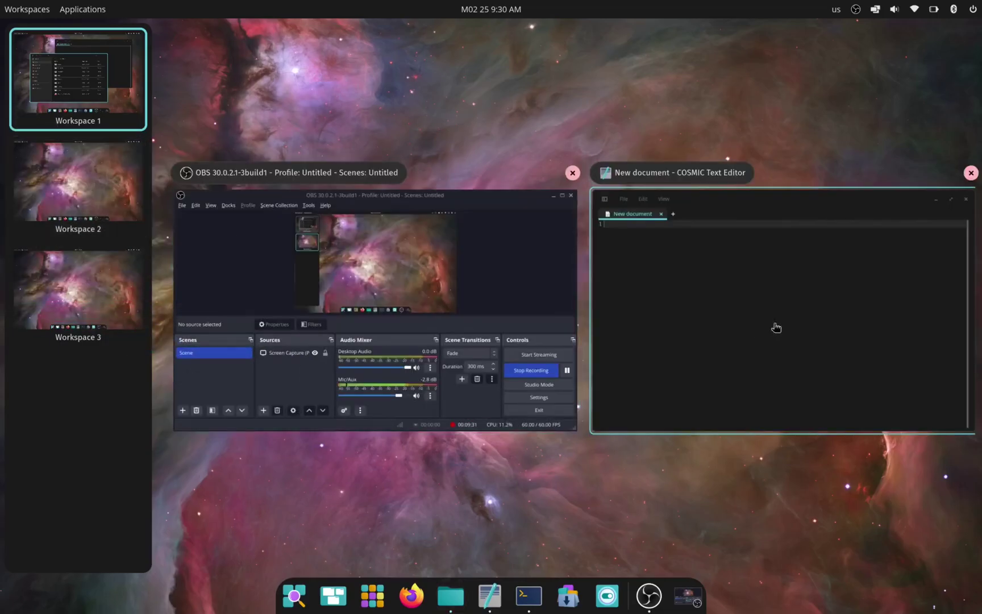
left_click_drag(775, 324, 12, 327)
Go to the text editor window on Workspace 3, lower its top edge slightly, and shift the window toward the desktop's left side
left_click(93, 300)
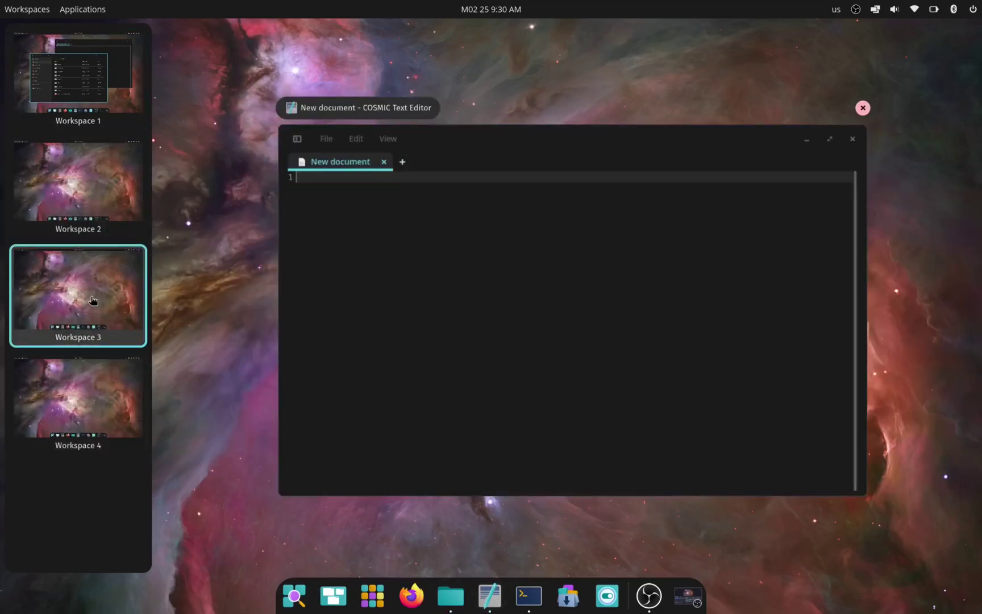
left_click(646, 205)
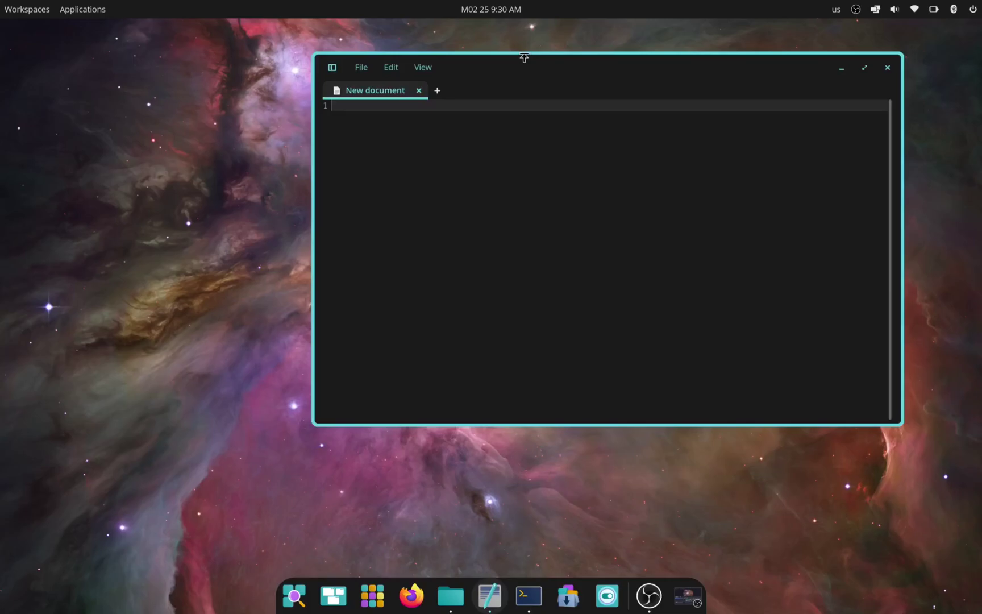
left_click_drag(524, 59, 491, 72)
left_click_drag(557, 74, 368, 76)
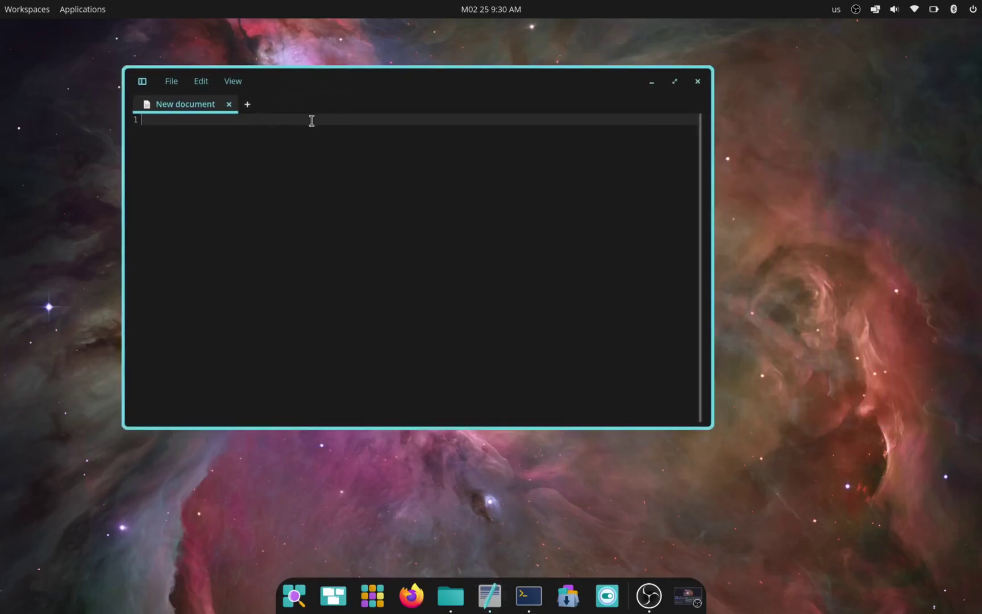
Enter "Hello world" in the new document, a blank line, and the separate lines ua, eu, aoe, ua, oeu, oae and u
type("Hello w")
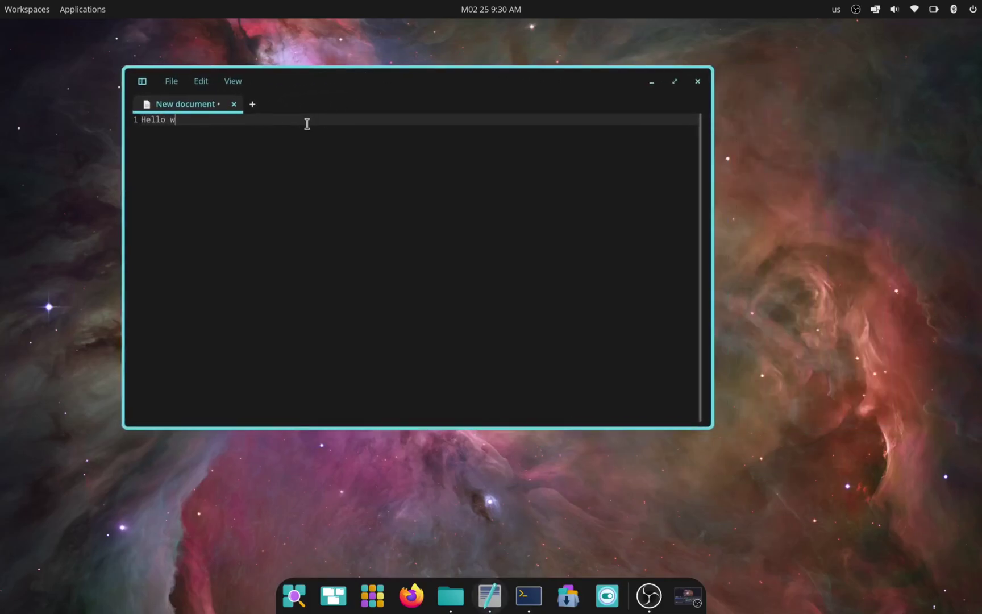
type("orld")
key("Return")
key("Return")
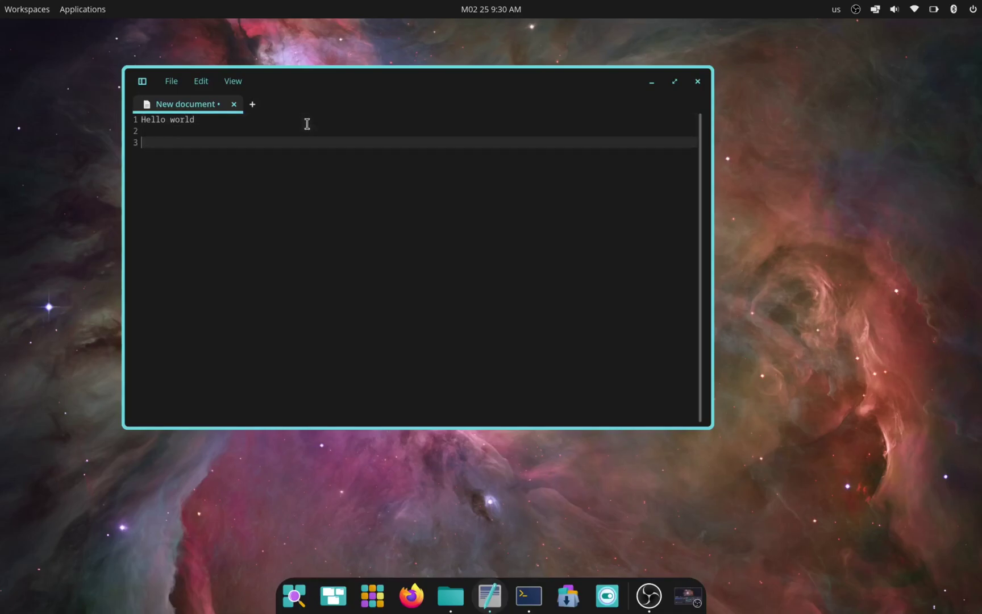
type("ua eu aoe ua oeu oae u")
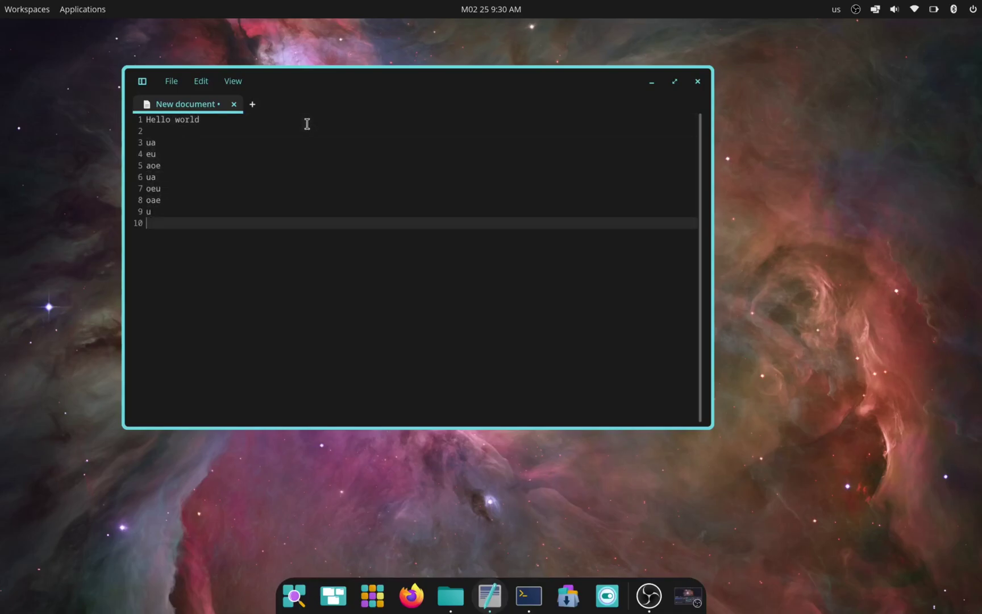
Look through the text editor's file and editing commands
left_click(171, 81)
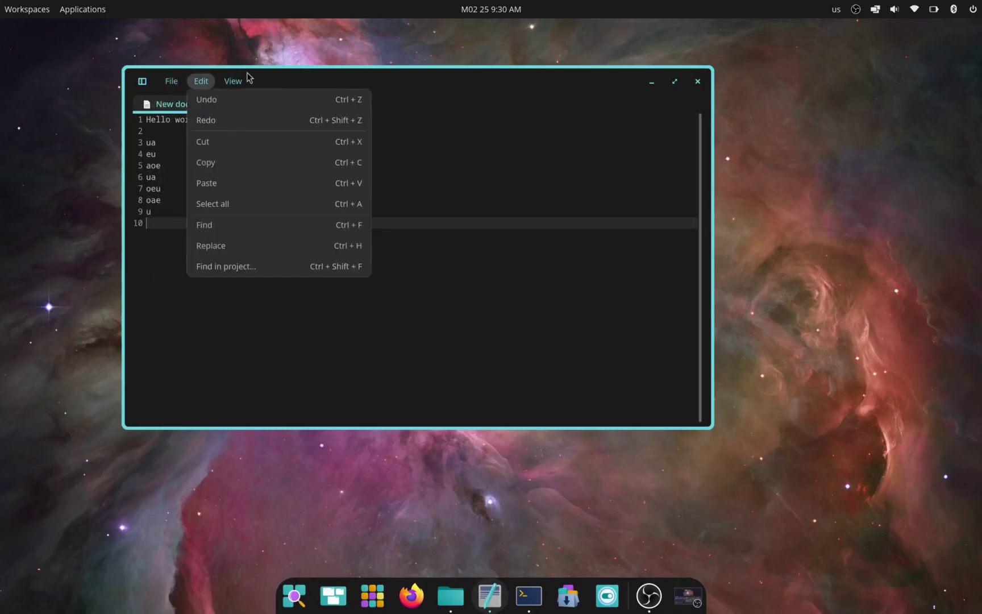
left_click(176, 88)
left_click(175, 88)
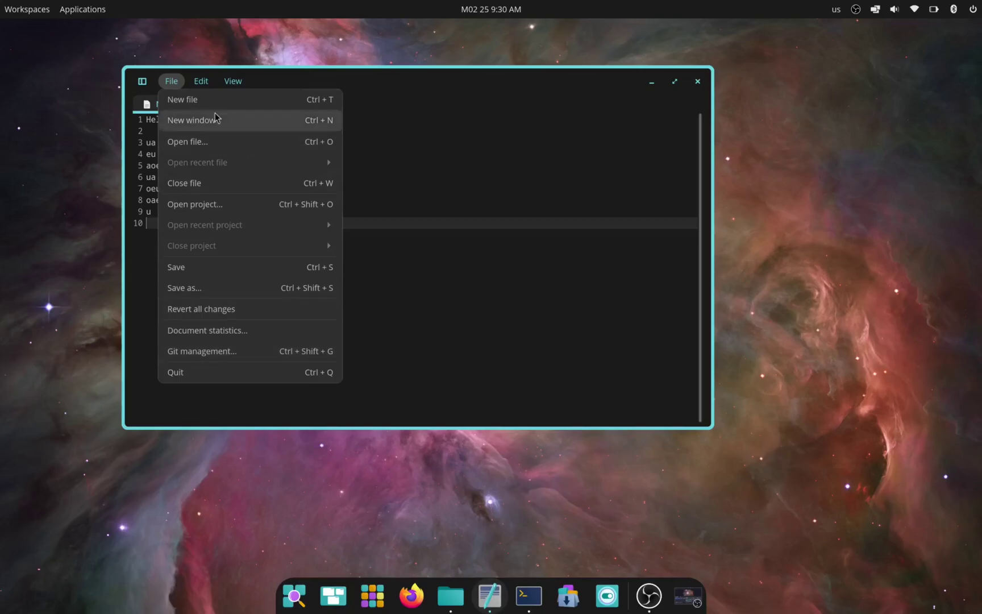
Open the text editor's settings and enlarge the window toward its lower-right corner
mouse_move(241, 83)
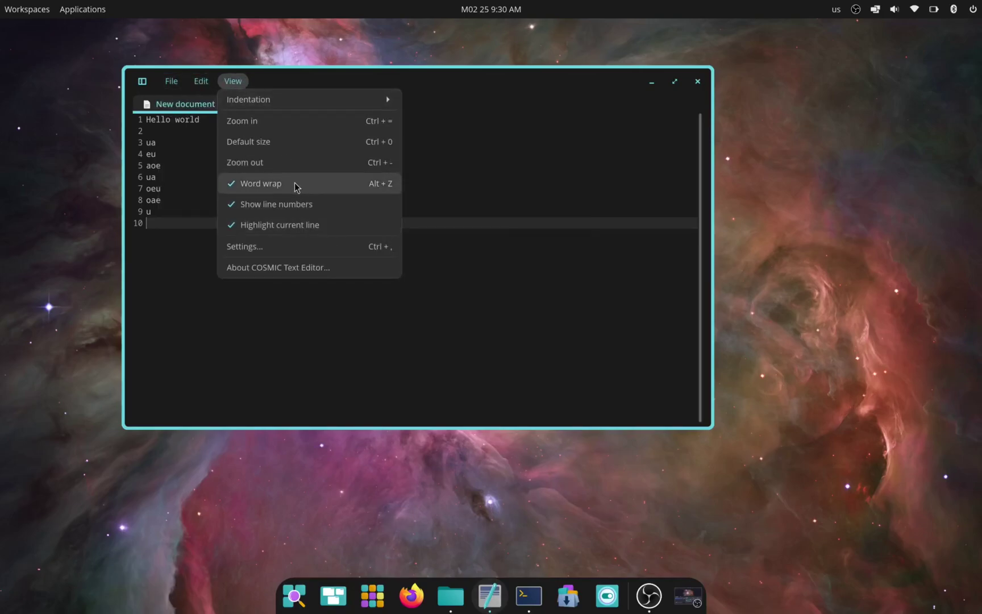
left_click(336, 252)
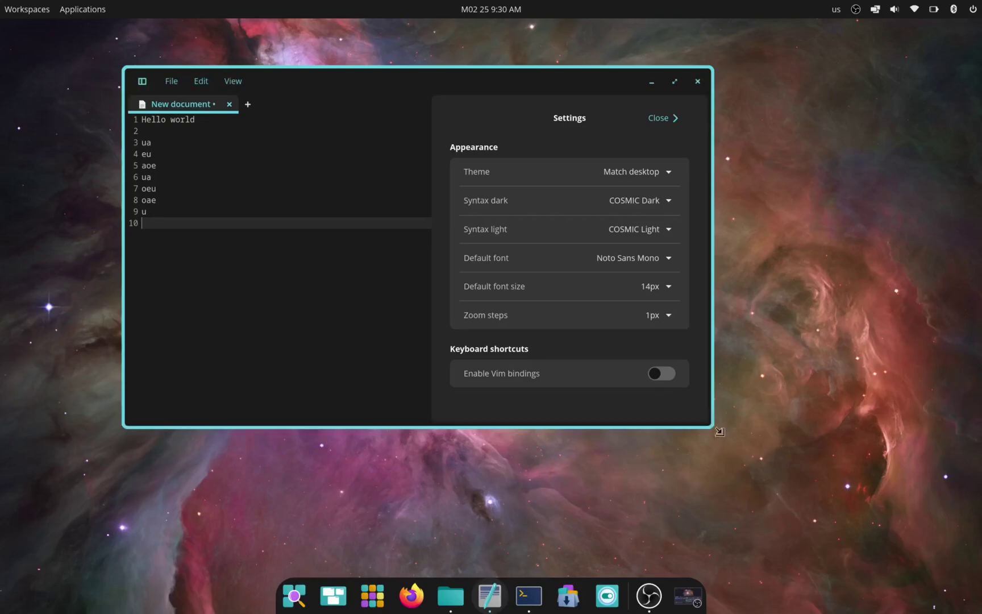
left_click_drag(706, 419, 876, 565)
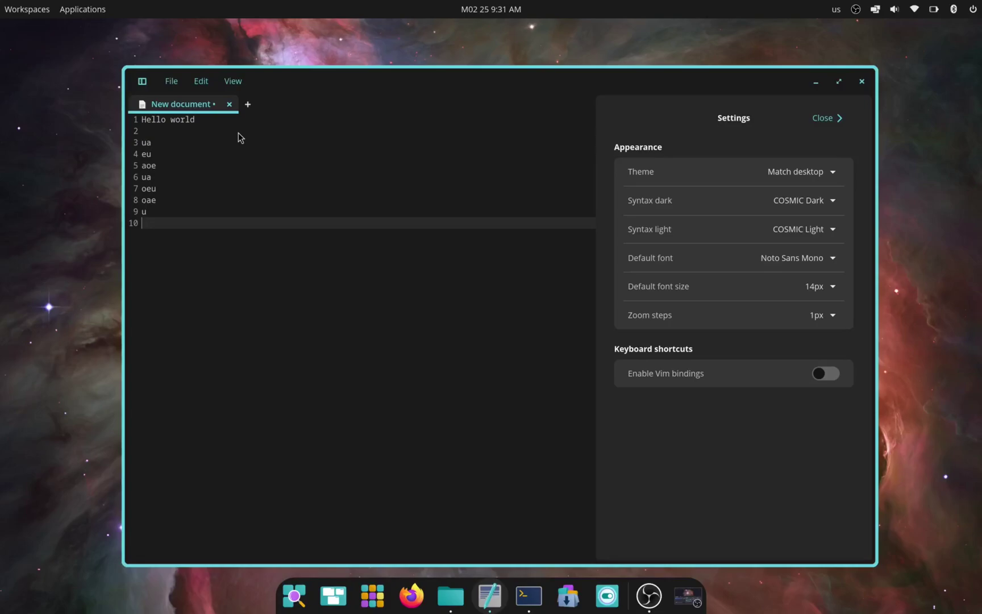
Close the text editor's settings, place the cursor on line 4, look over the view options and reopen the settings
left_click(821, 117)
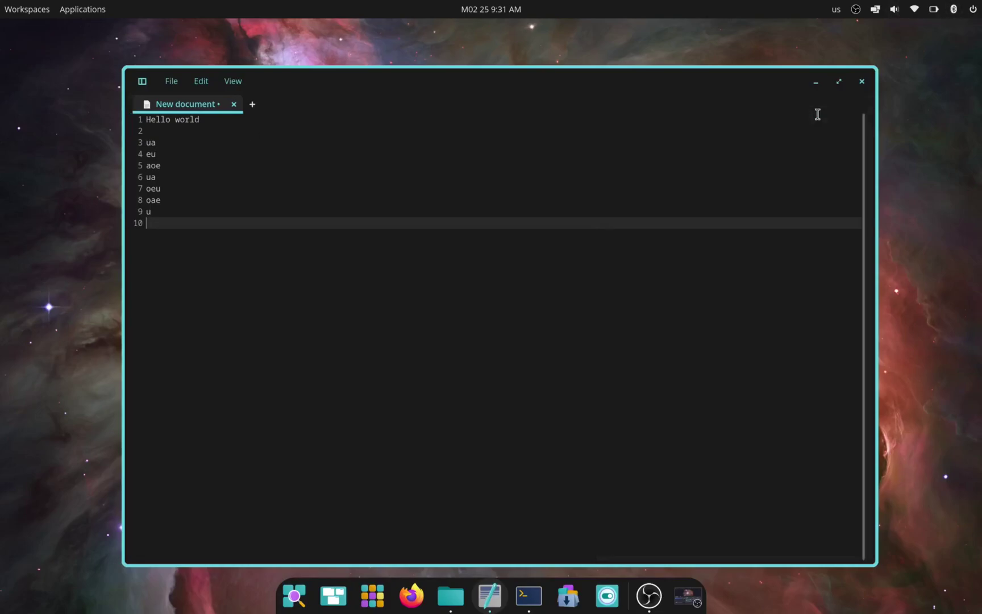
left_click(409, 155)
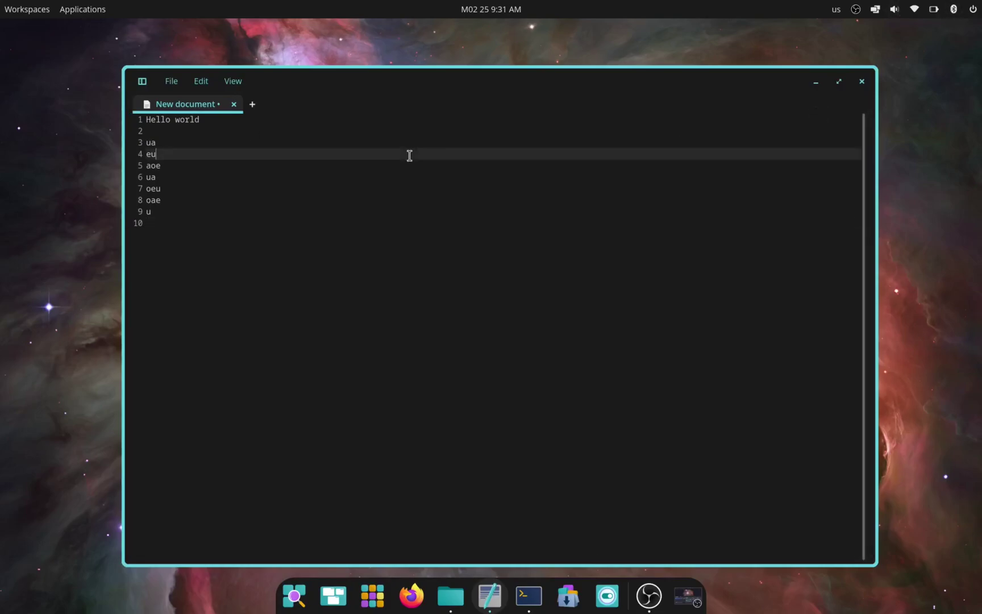
left_click(212, 85)
left_click(233, 80)
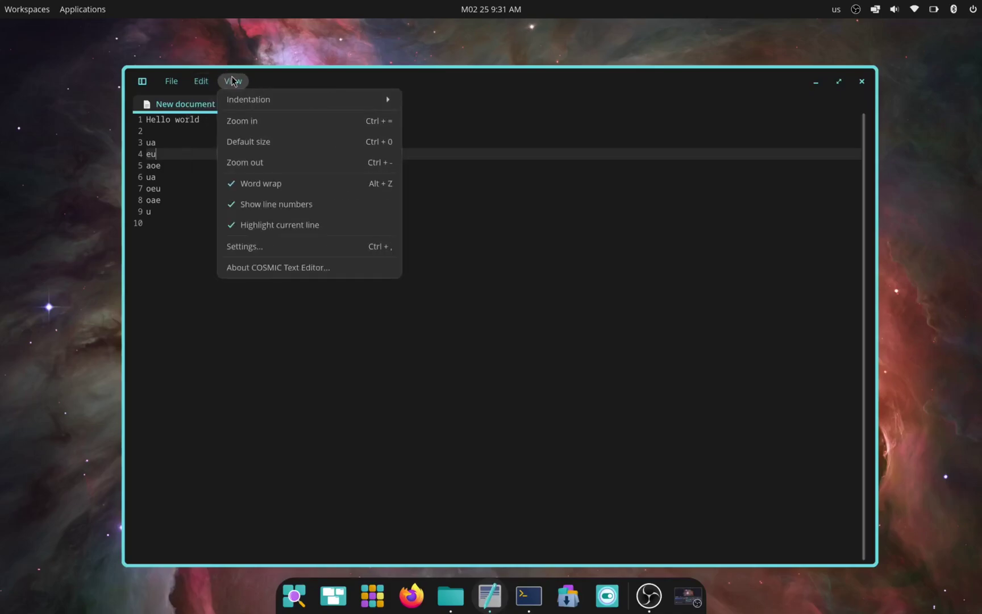
left_click(282, 250)
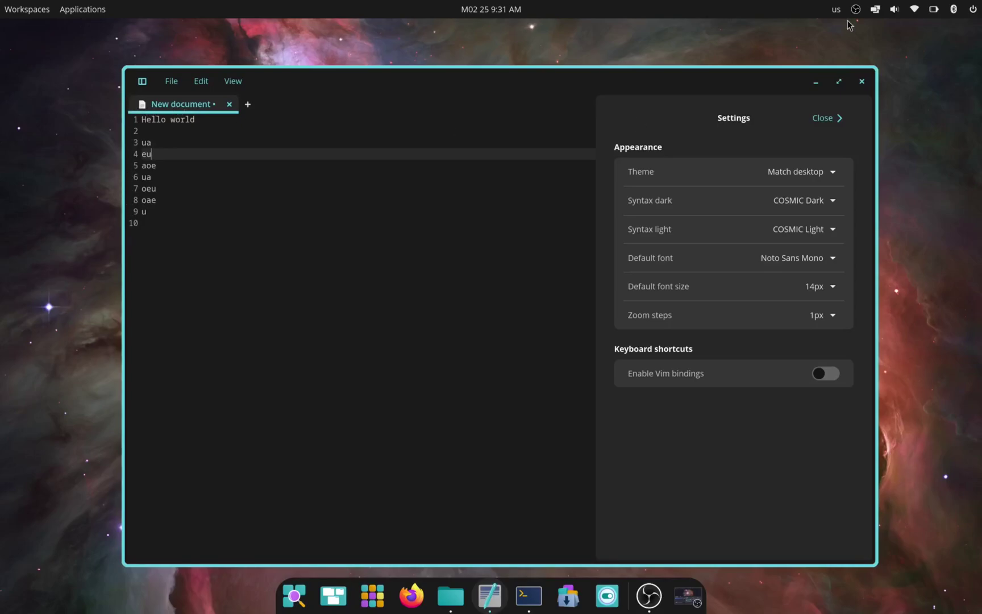
Close the text editor's settings and close the editor without saving the new document
left_click(823, 117)
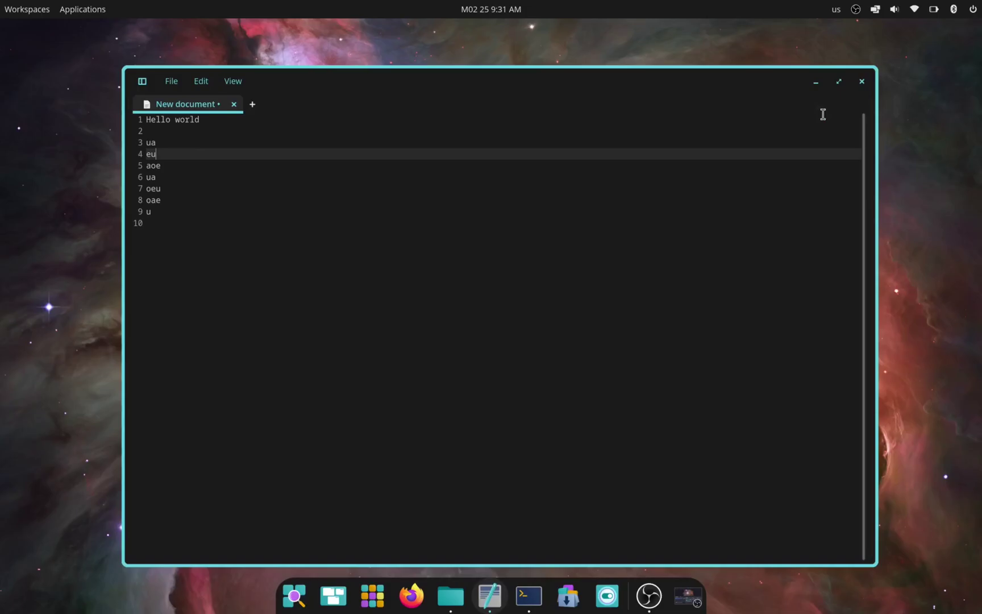
left_click(865, 81)
left_click(555, 360)
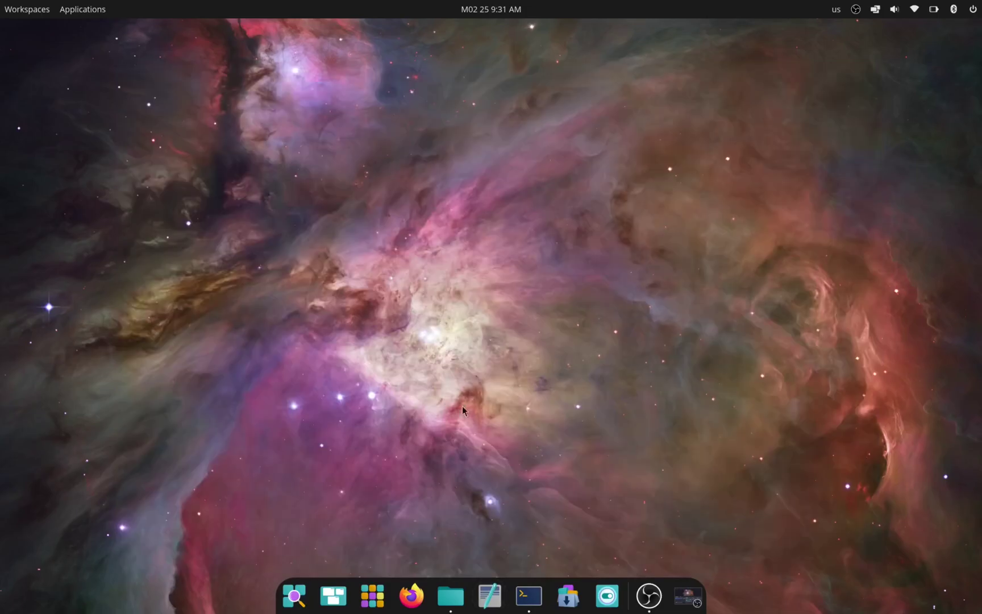
Switch back and forth between Workspace 3 and Workspace 2 several times, ending on Workspace 2 with the file manager and terminal
key("ctrl+super+Up")
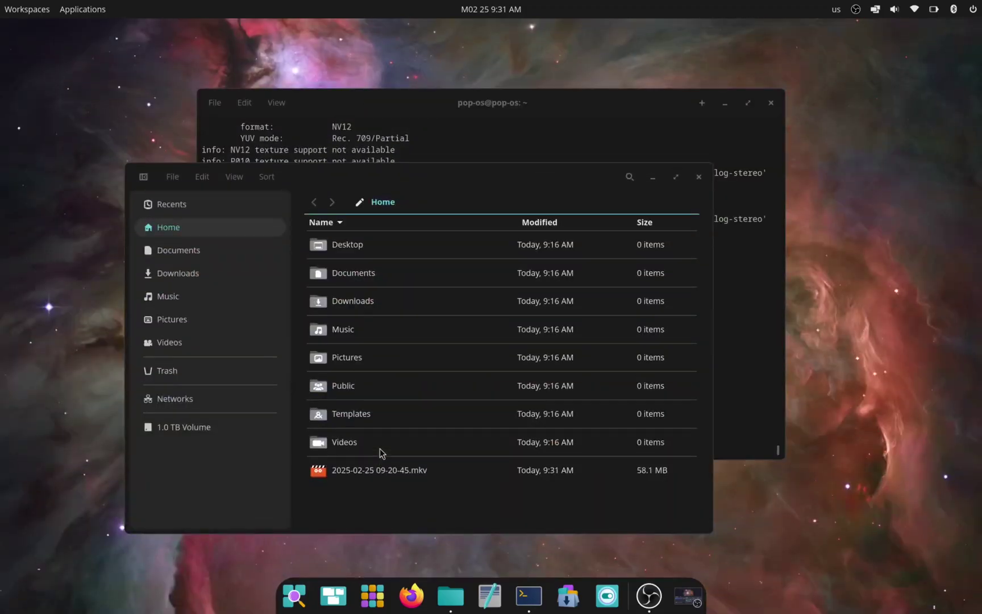
key("ctrl+super+Down")
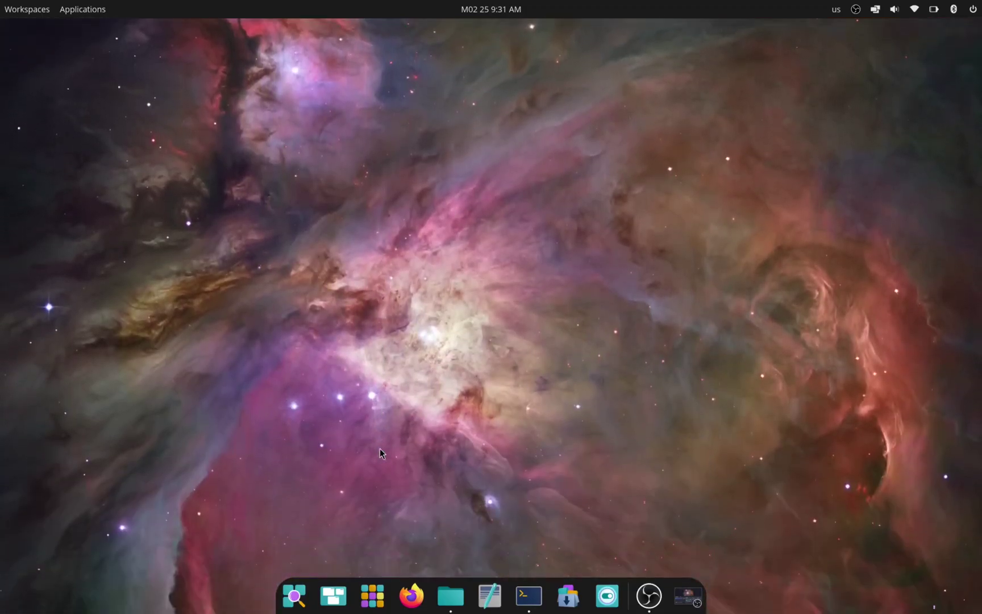
key("ctrl+super+Up")
key("ctrl+super+Down")
key("ctrl+super+Up")
key("ctrl+super+Down")
key("ctrl+super+Up")
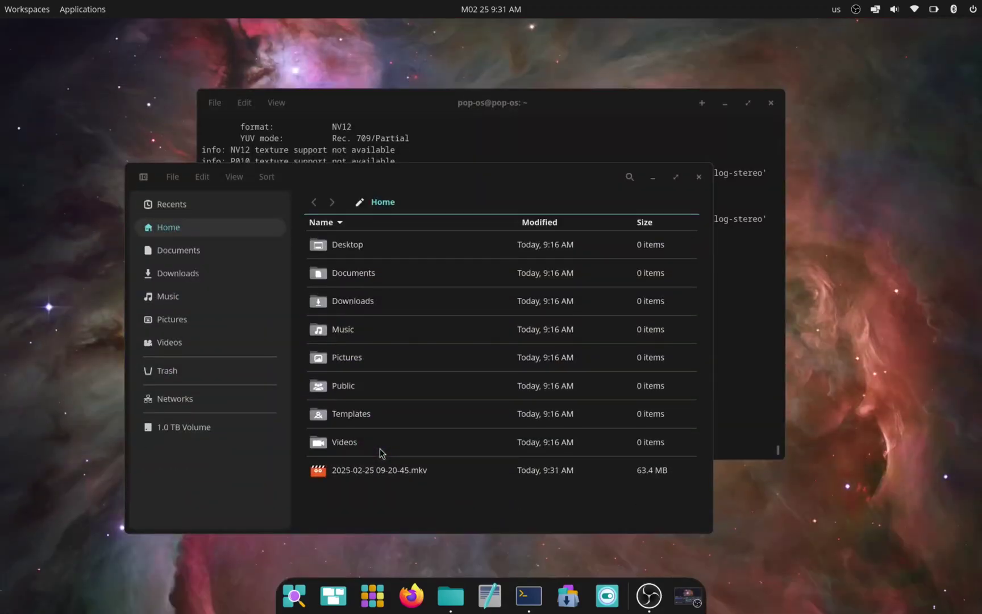
key("ctrl+super+Down")
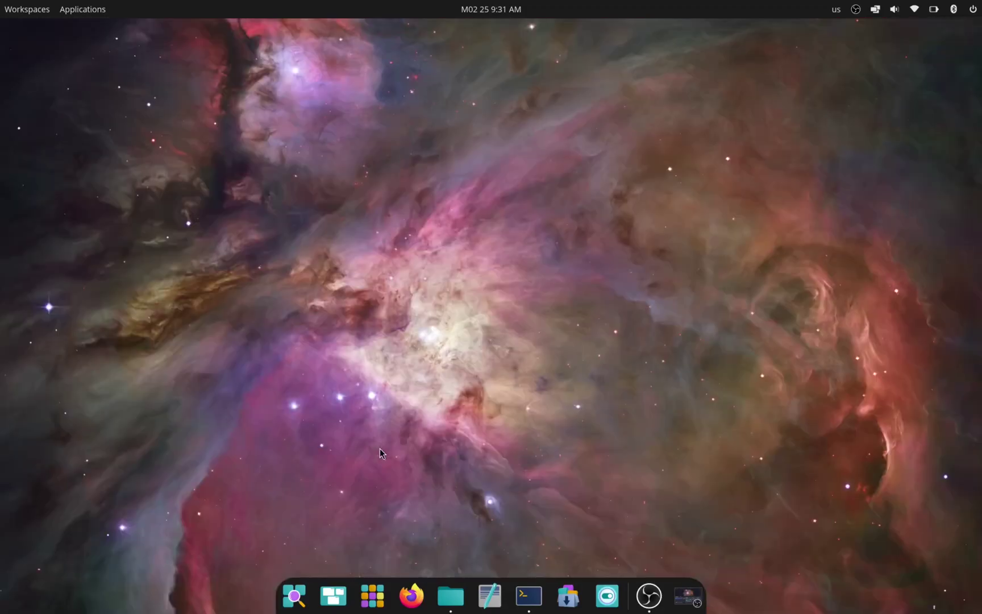
key("ctrl+super+Up")
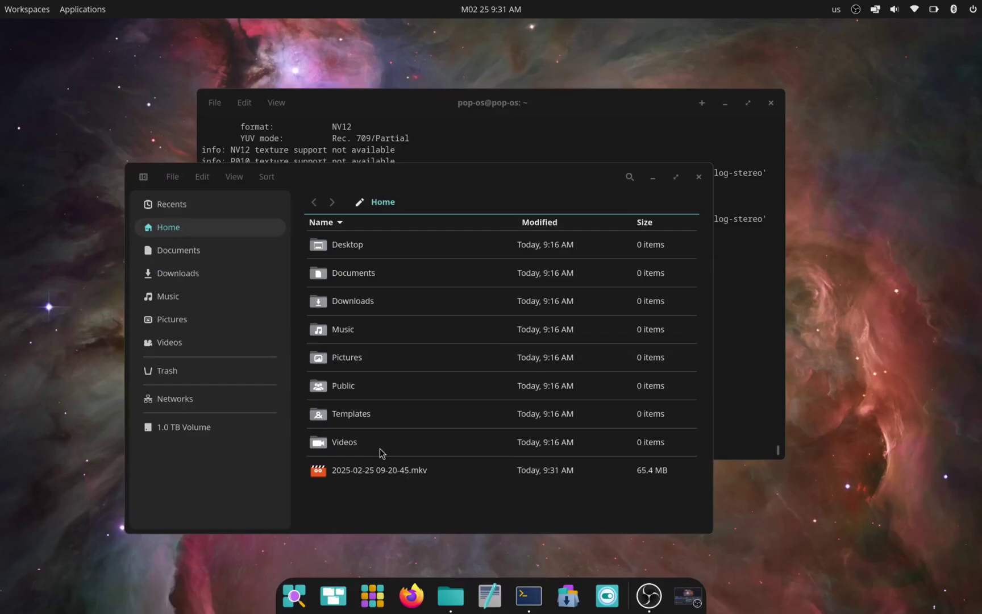
key("ctrl+super+Down")
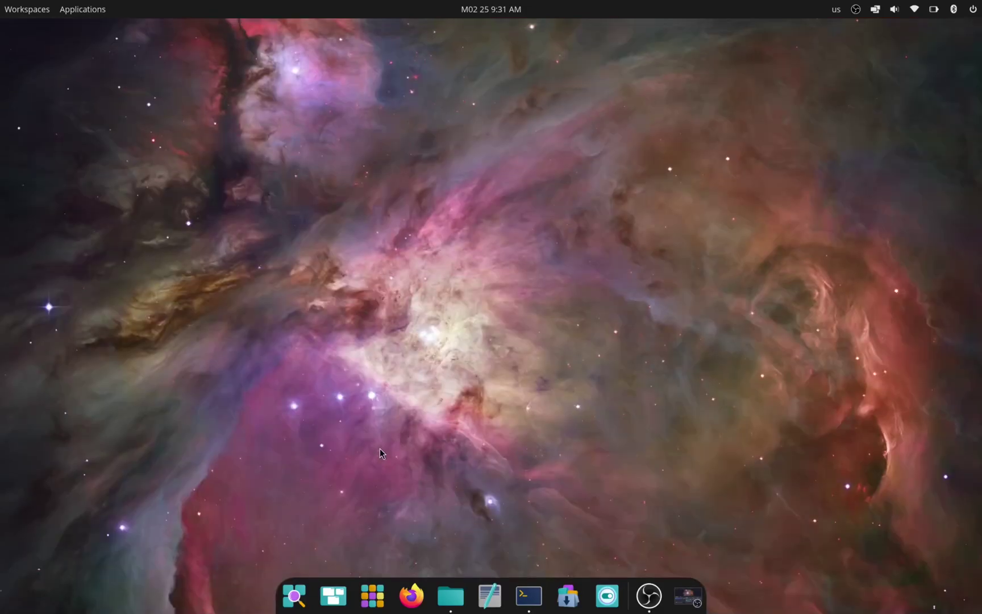
key("ctrl+super+Up")
key("ctrl+super+Down")
key("ctrl+super+Up")
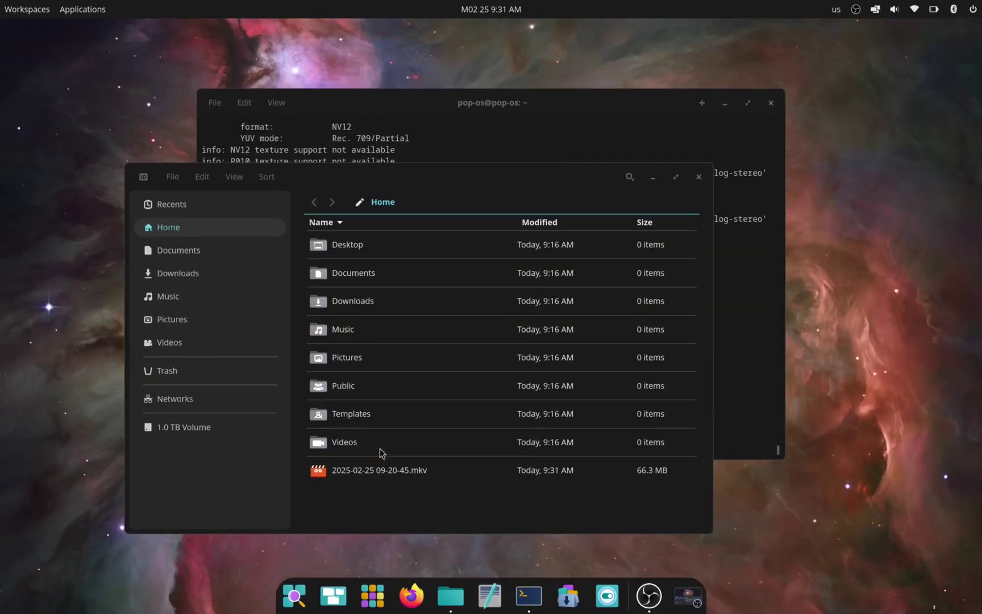
key("ctrl+super+Down")
key("ctrl+super+Up")
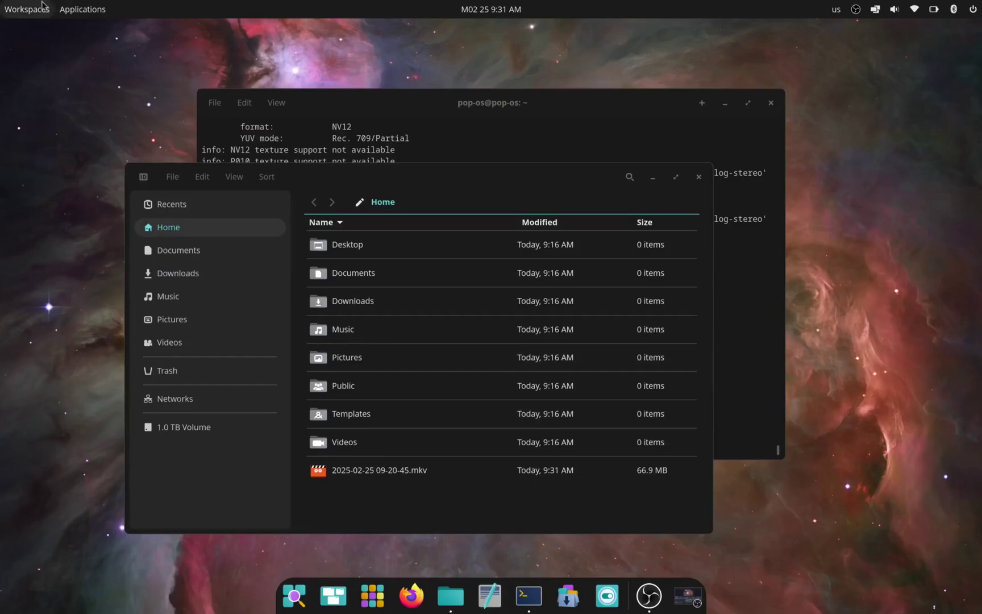
Go to Workspace 3 from the workspace overview, reopening the overview and choosing the same workspace two more times
left_click(20, 6)
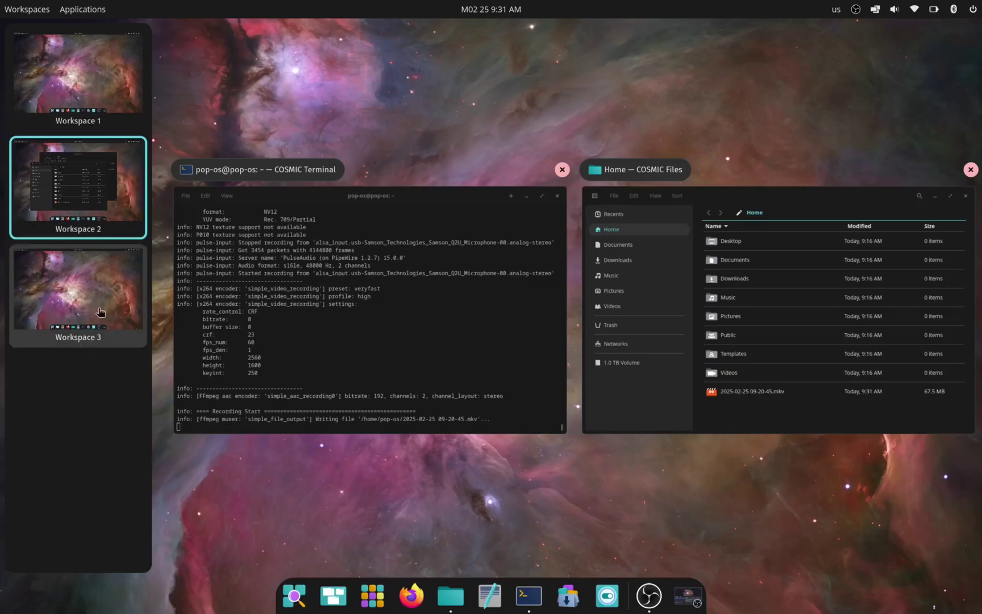
left_click(76, 341)
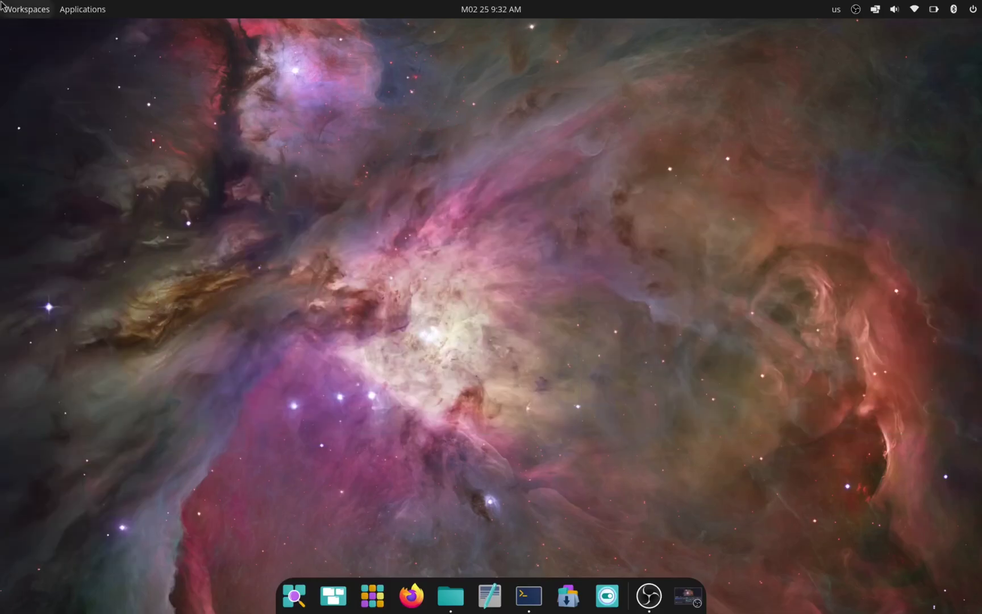
left_click(27, 9)
left_click(90, 340)
left_click(27, 9)
left_click(84, 341)
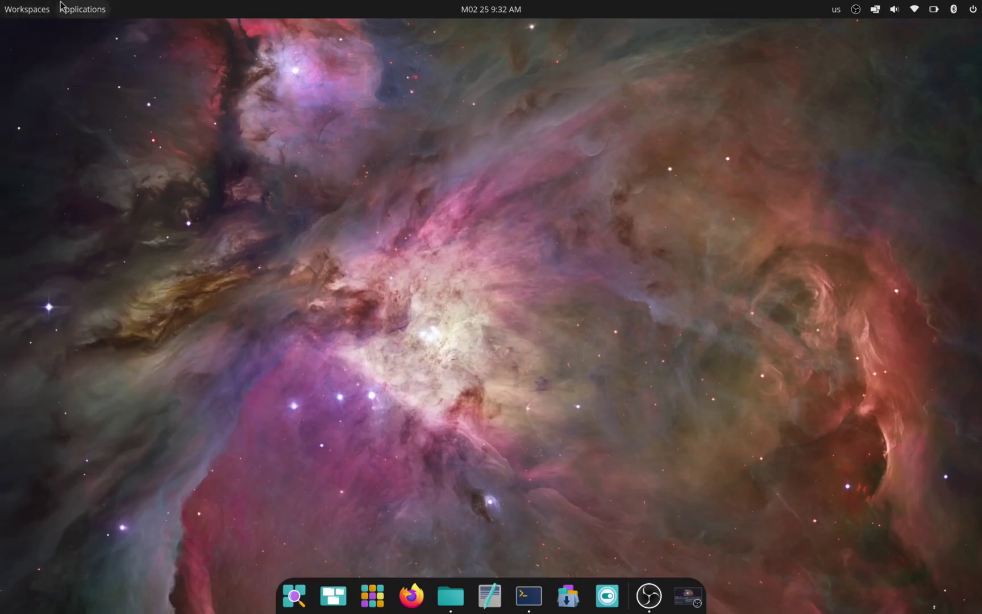
Switch to Workspace 1 from the workspace overview and bring up its minimized OBS window
left_click(27, 9)
left_click(87, 124)
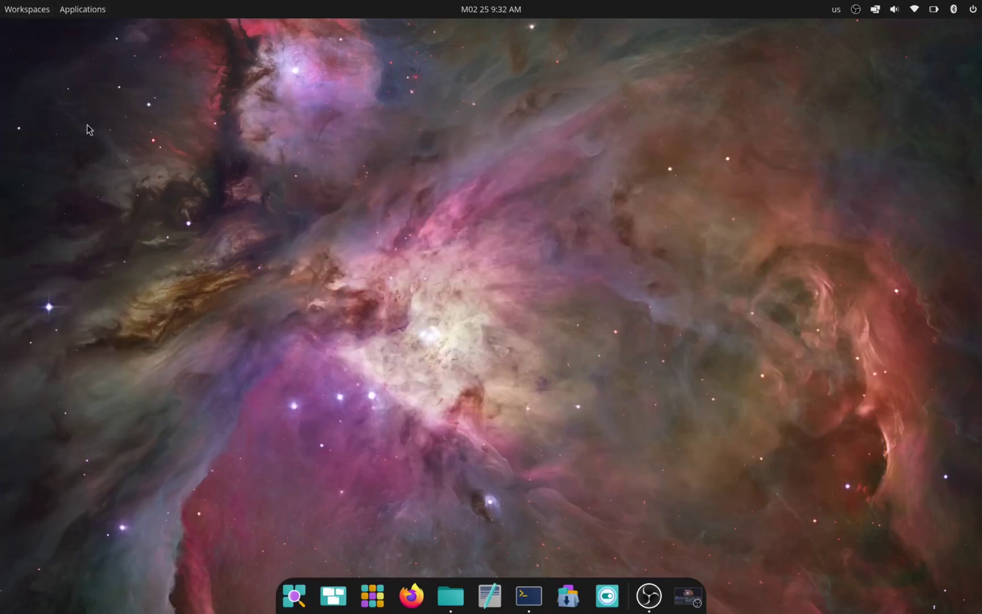
left_click(27, 9)
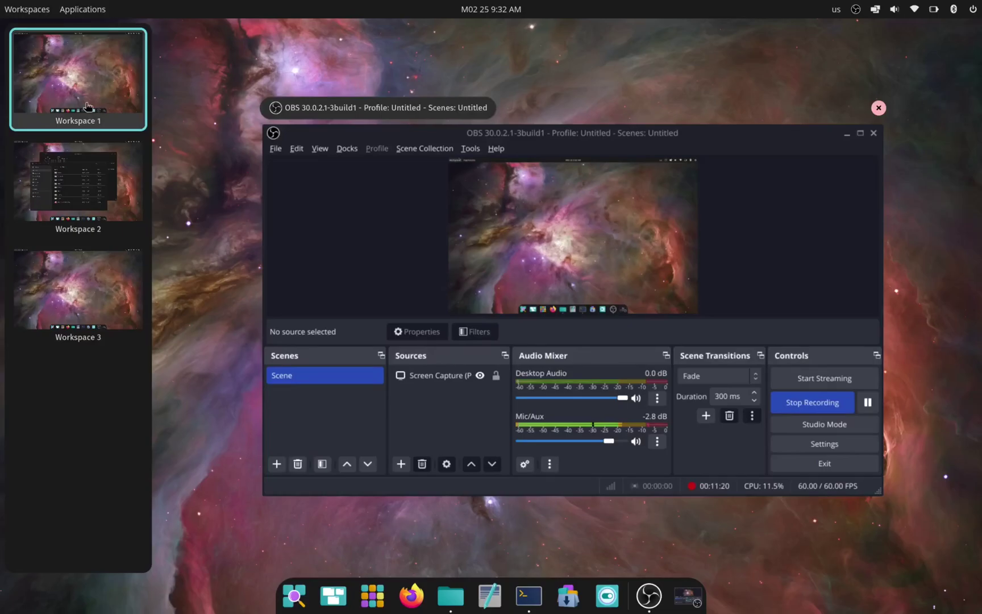
left_click(332, 176)
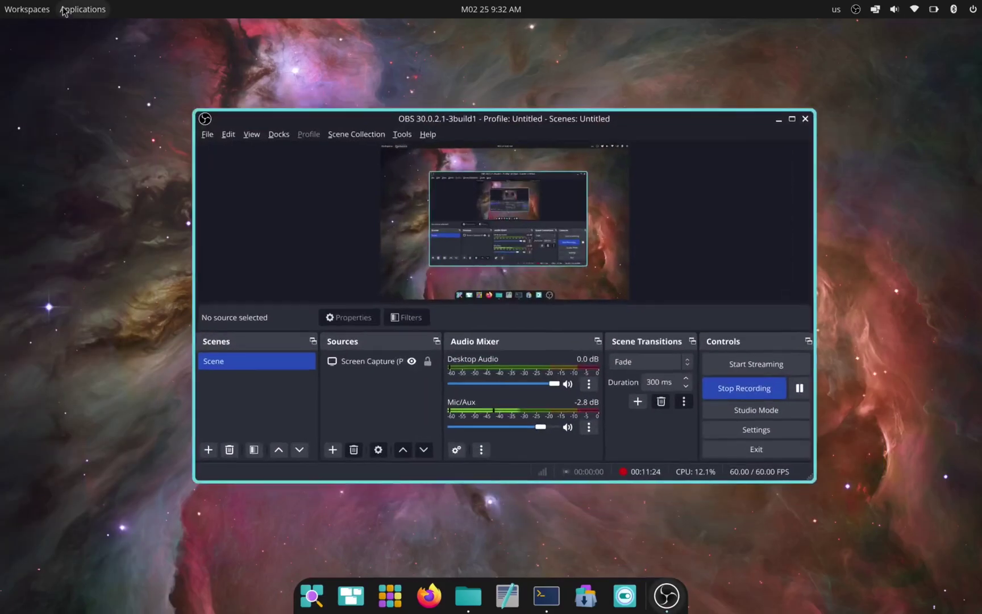
Show and hide the workspace overview repeatedly on Workspace 1, returning to the OBS window at the end
left_click(27, 10)
left_click(28, 8)
left_click(29, 8)
left_click(28, 8)
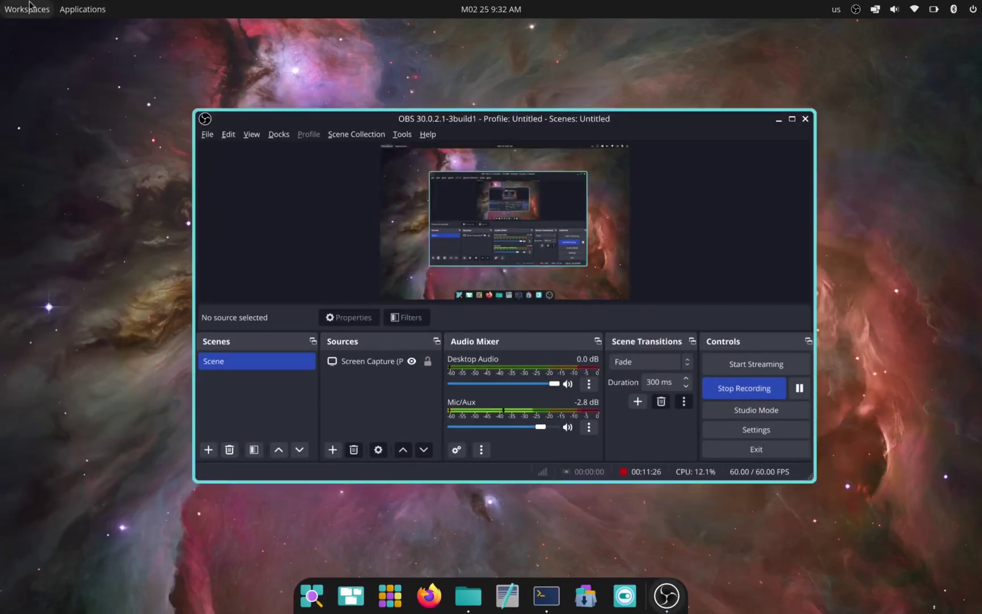
left_click(28, 8)
left_click(28, 8)
left_click(28, 8)
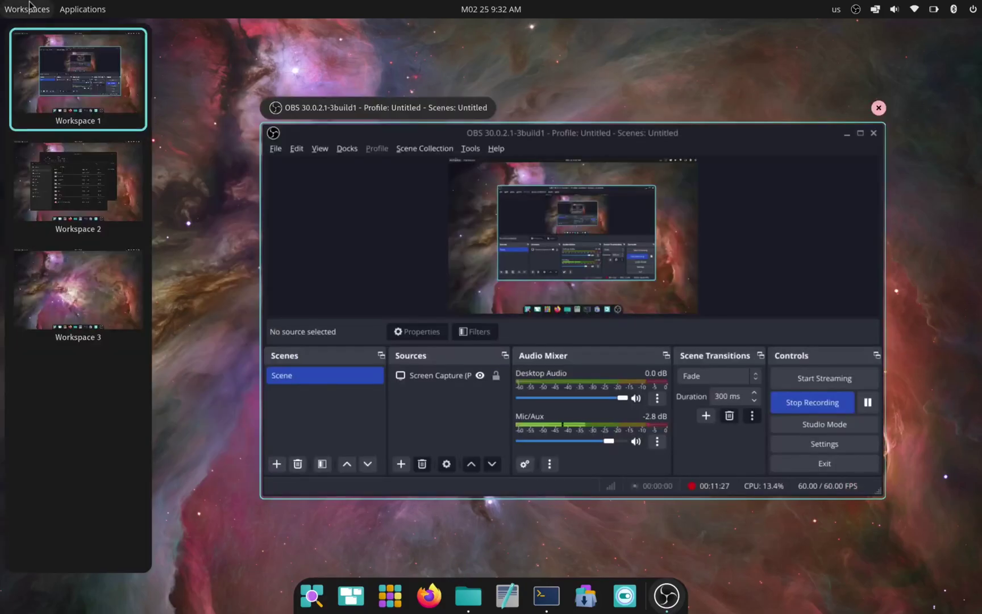
left_click(29, 8)
left_click(28, 8)
left_click(28, 8)
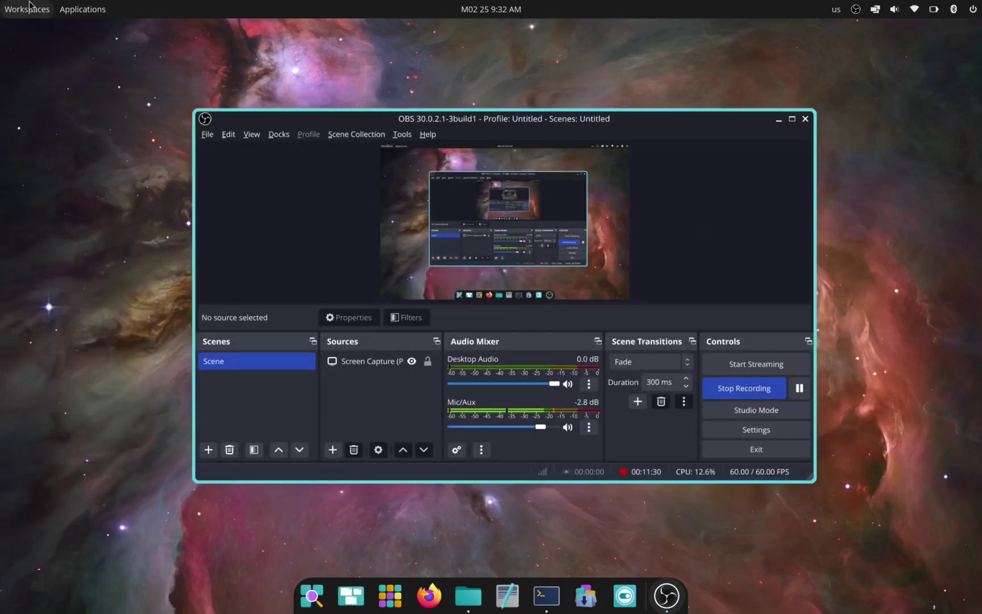
left_click(28, 8)
left_click(295, 279)
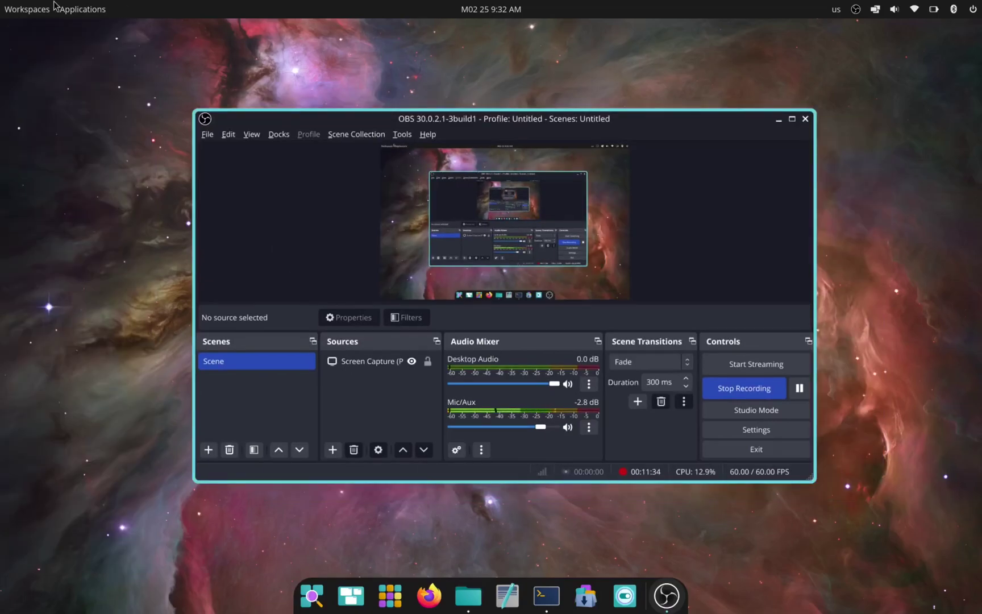
Go to the file manager window on Workspace 2 and move it toward the desktop's right side
left_click(30, 8)
left_click(95, 156)
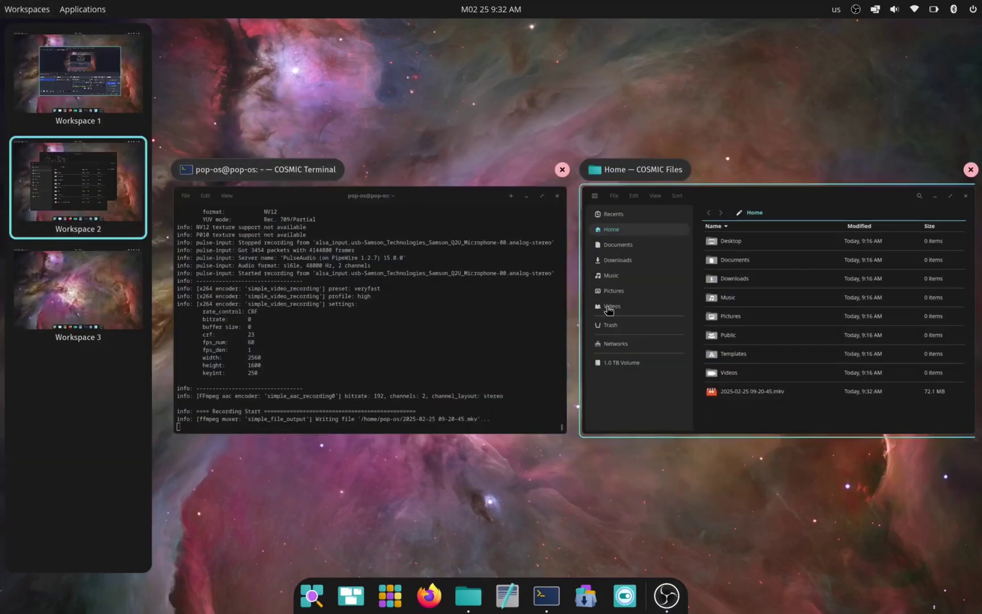
left_click(684, 304)
left_click_drag(535, 177, 693, 175)
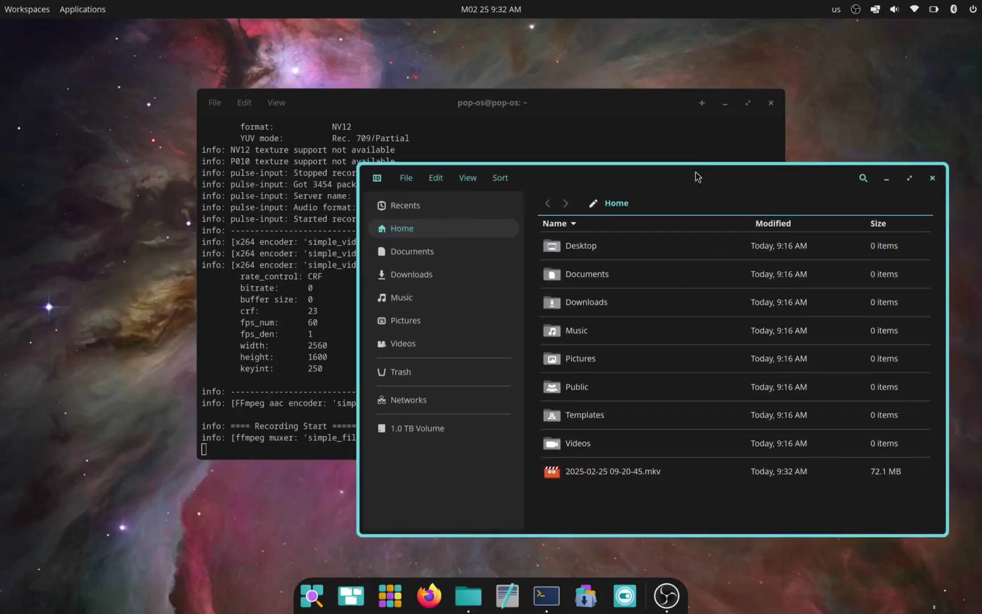
Open the file manager's settings, move its window toward the desktop's upper-left area, and enlarge it from the lower-right corner
left_click(435, 177)
mouse_move(468, 179)
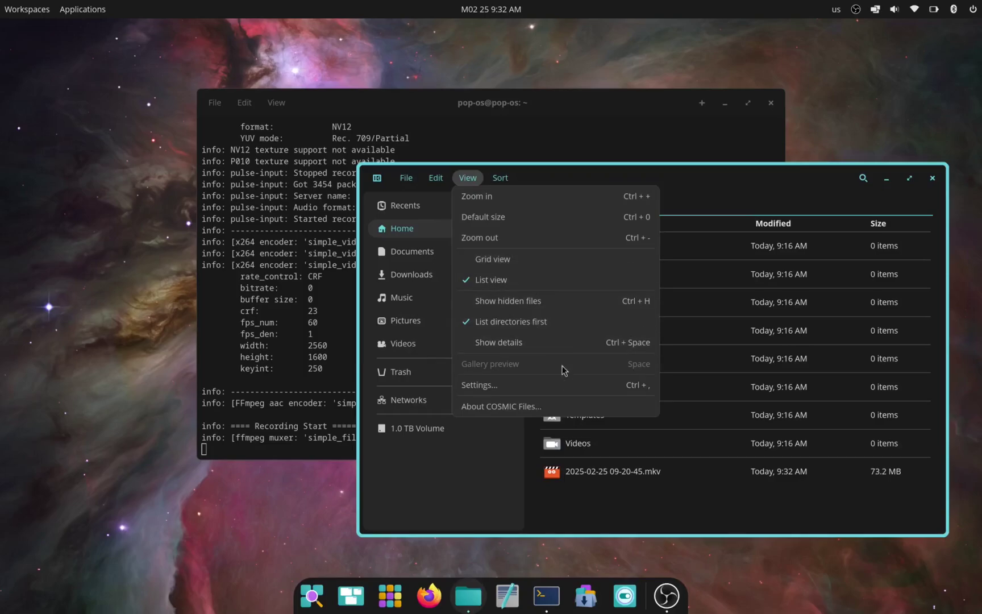
left_click(567, 387)
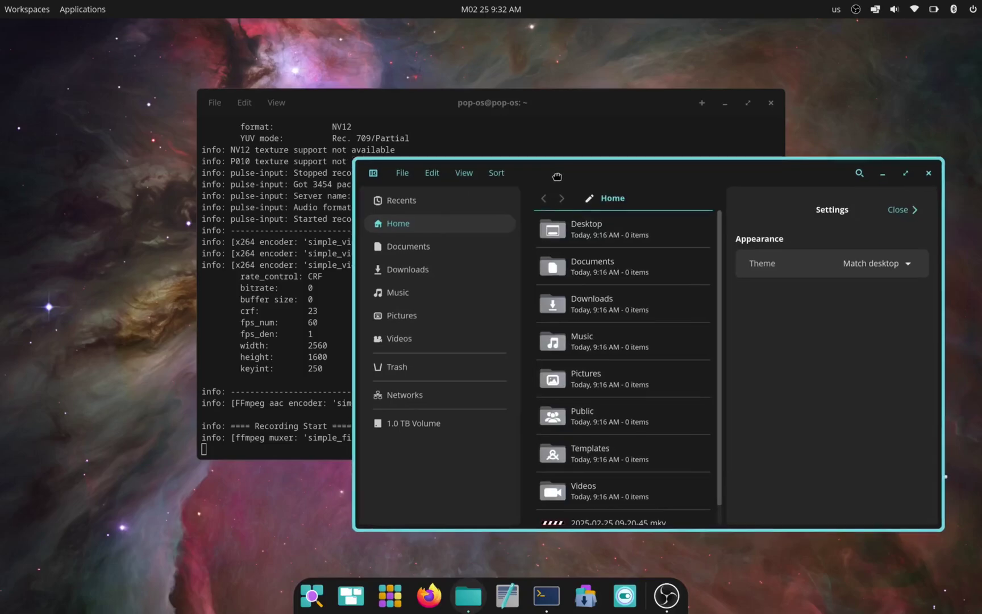
left_click_drag(559, 177, 323, 82)
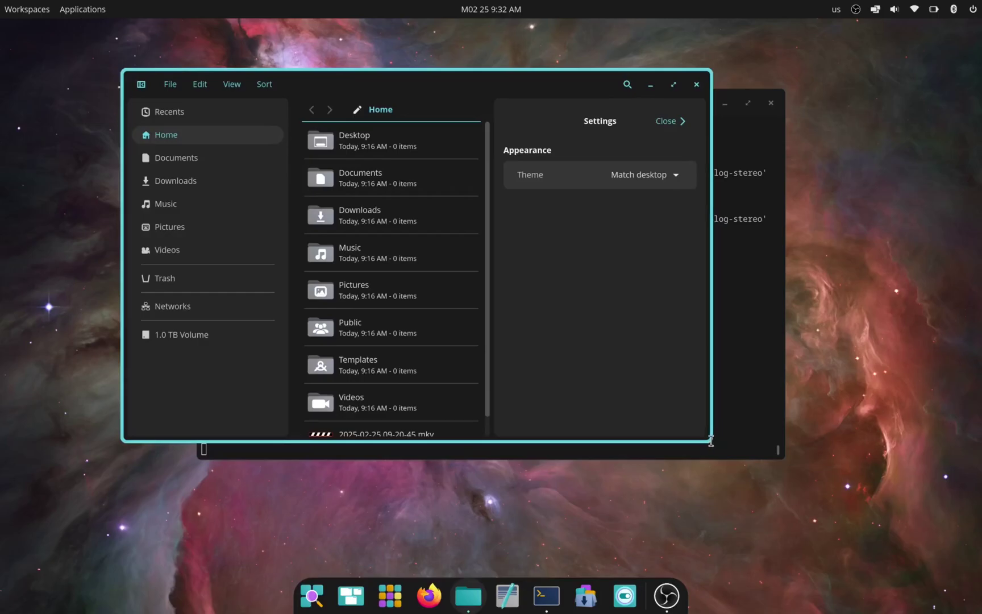
left_click_drag(706, 433, 831, 513)
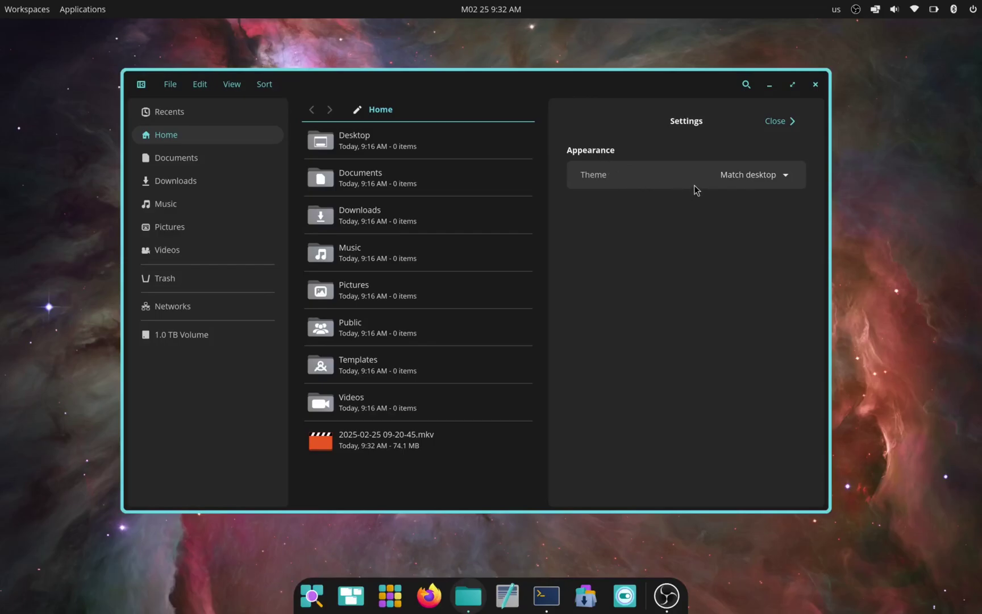
Set the file manager's theme to Light and close its settings
left_click(746, 171)
left_click(748, 219)
left_click(753, 182)
left_click(774, 244)
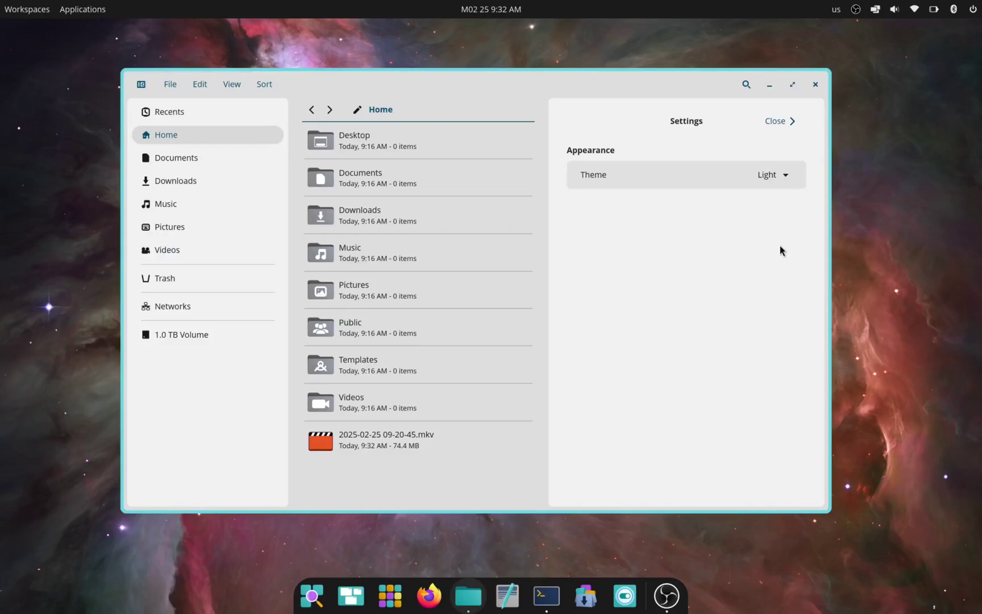
left_click(775, 123)
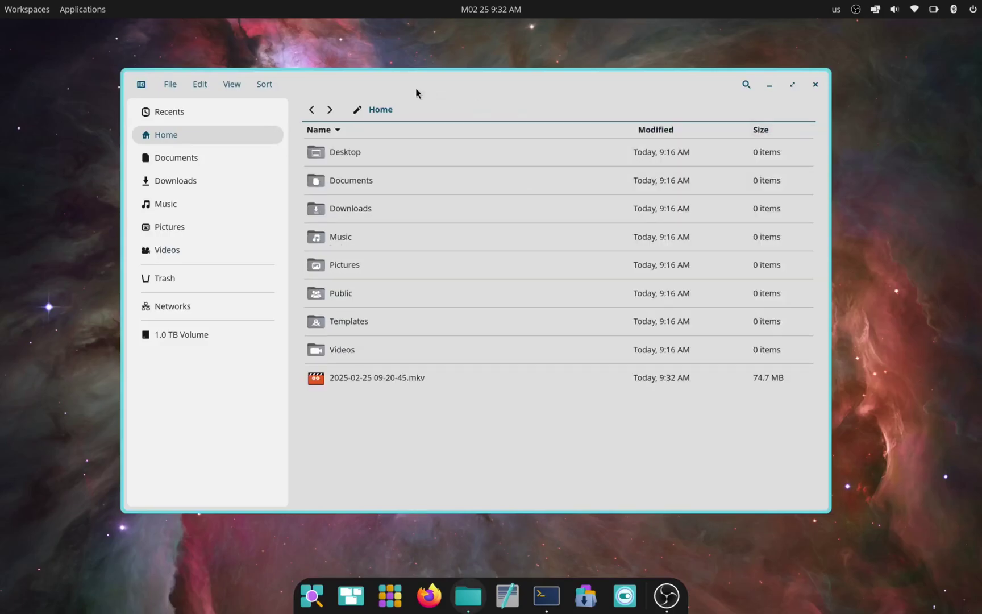
Check the tiling and battery applets, and turn on tiling for the current workspace
left_click(875, 9)
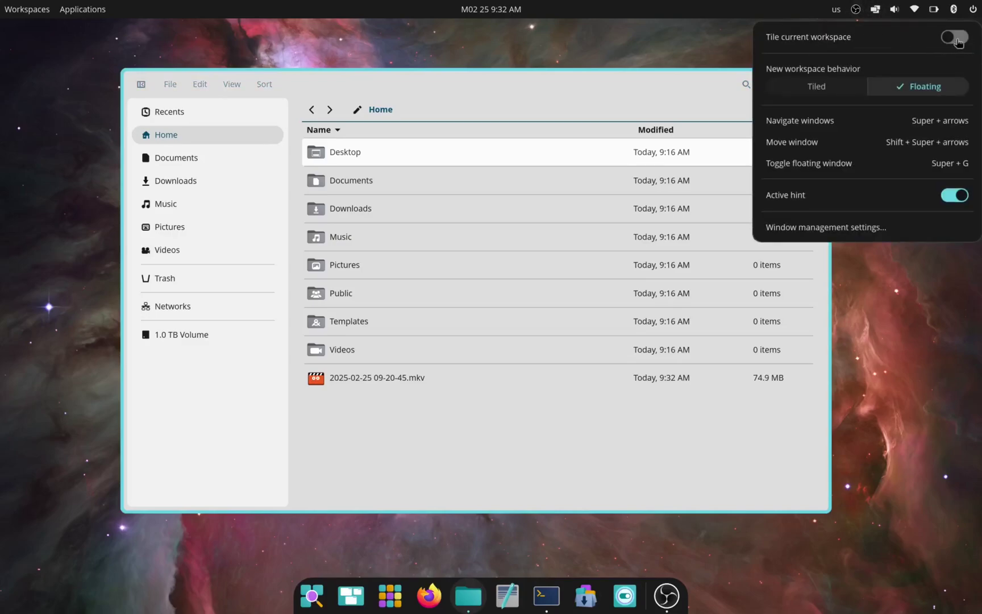
left_click(934, 10)
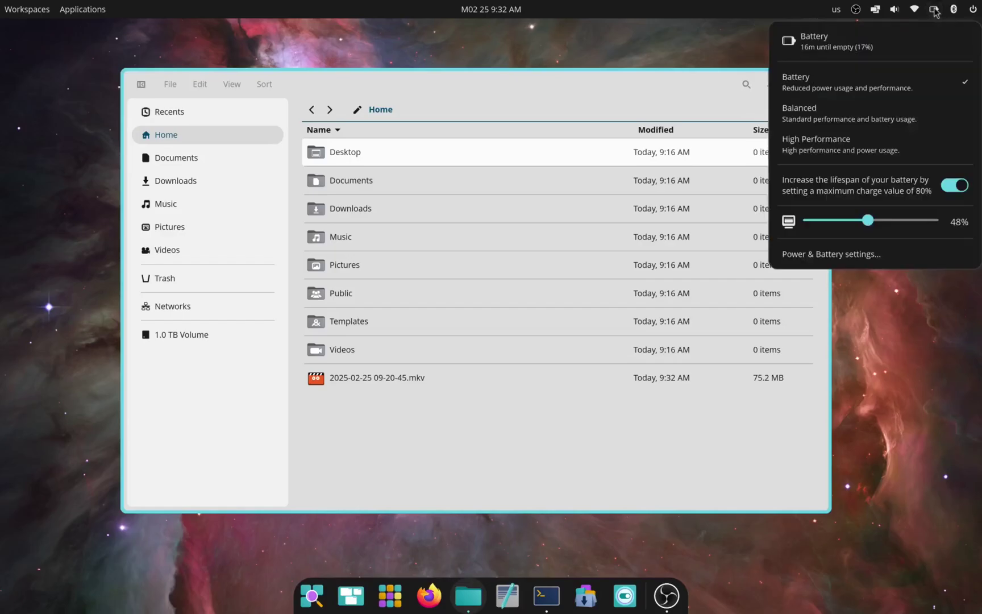
left_click(878, 12)
left_click(954, 37)
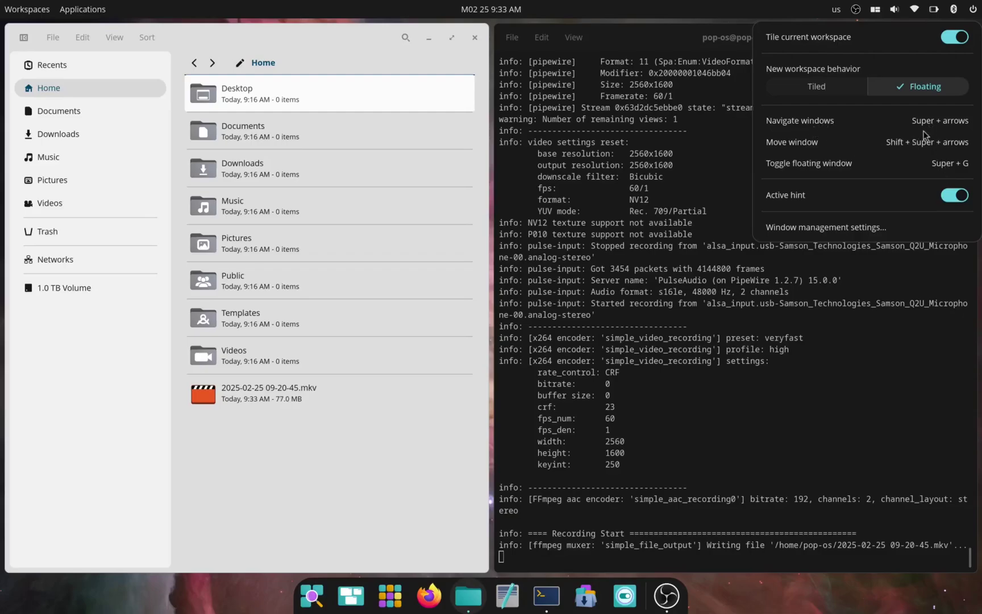
Turn off the active hint and switch focus between the tiled file manager and terminal windows
left_click(958, 195)
left_click(642, 315)
left_click(395, 408)
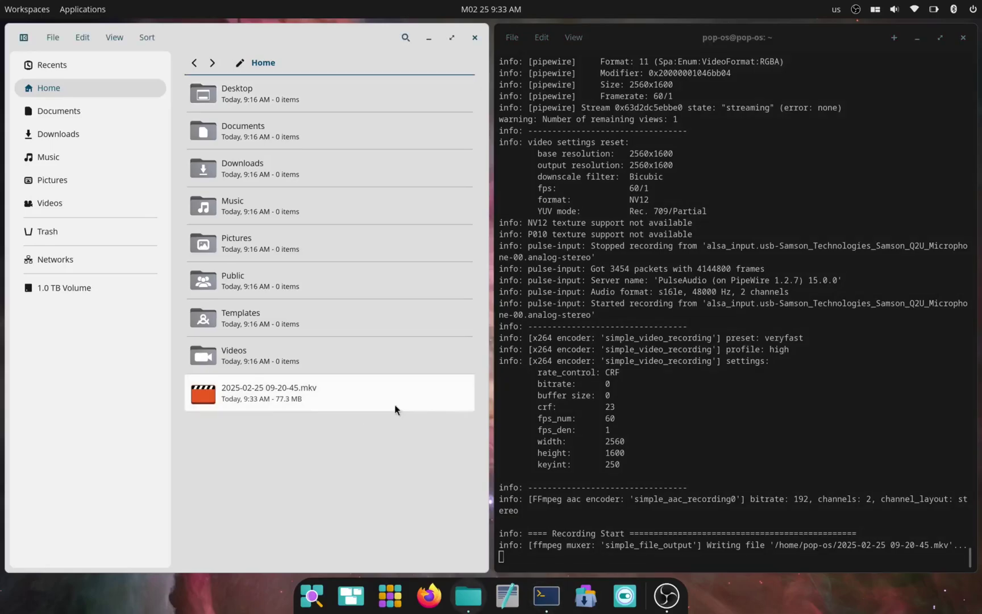
left_click(613, 368)
Turn the active hint back on and switch focus between the tiled terminal and file manager windows
left_click(875, 10)
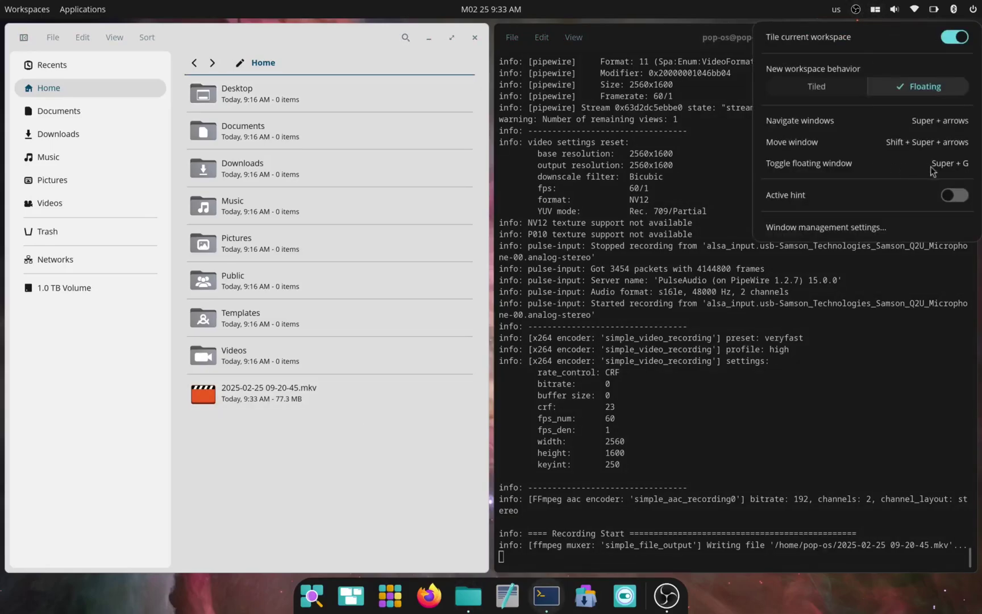
left_click(957, 194)
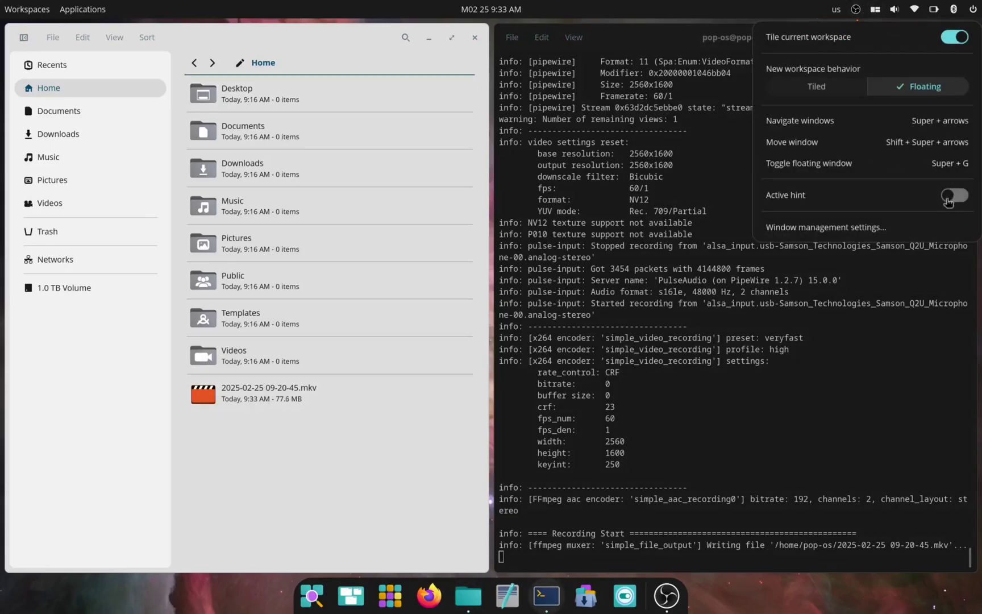
left_click(573, 330)
left_click(432, 461)
left_click(631, 341)
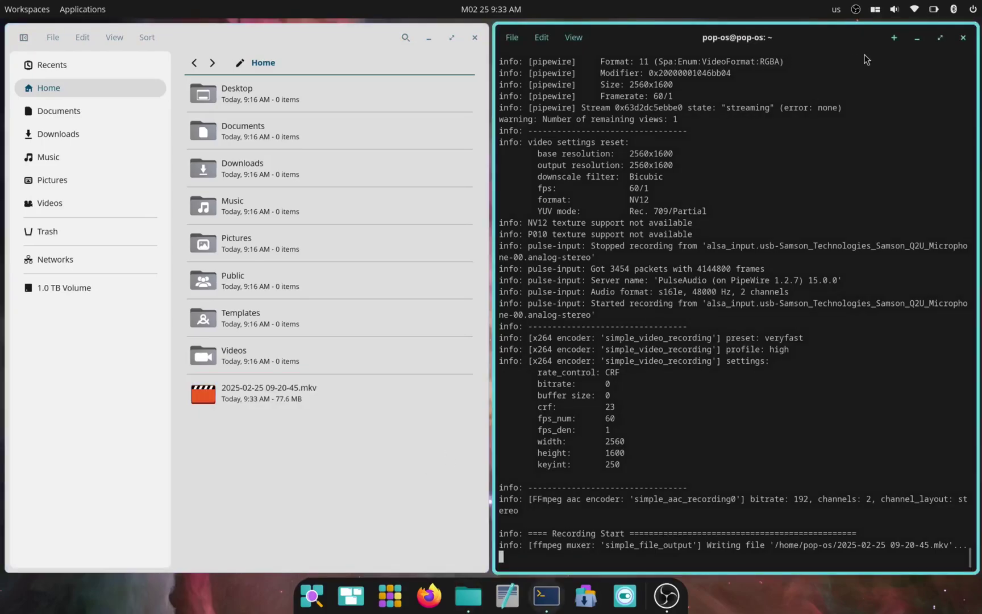
Turn off tiling for the current workspace and toggle the active hint several times, leaving it off
left_click(875, 10)
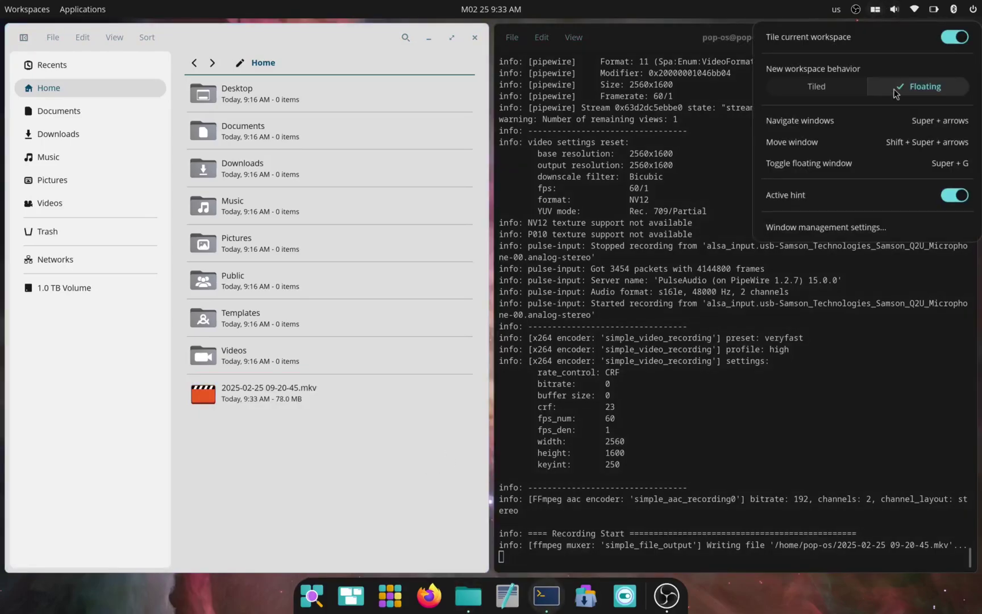
left_click(954, 37)
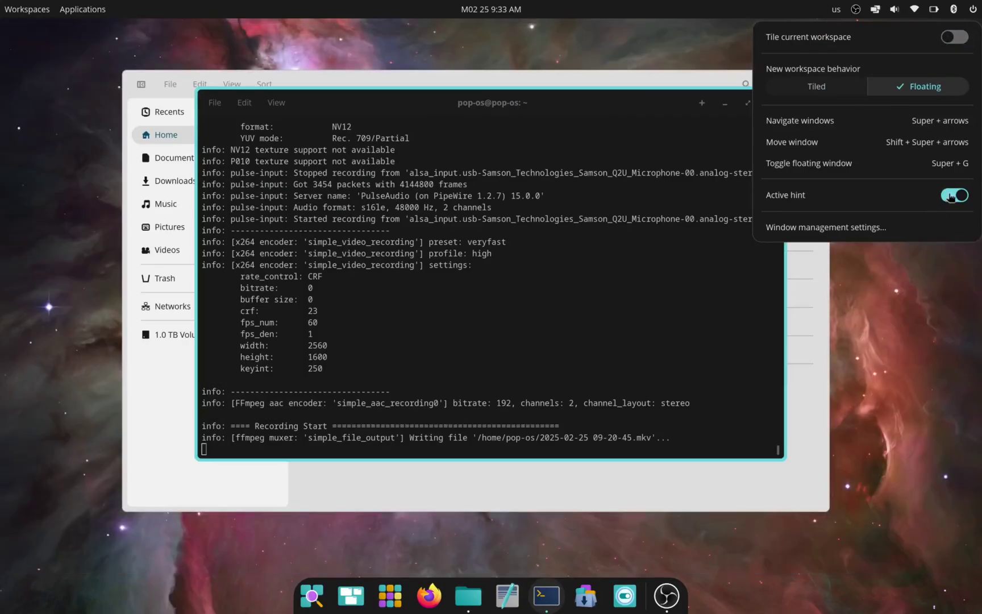
left_click(954, 195)
left_click(954, 195)
left_click(954, 195)
left_click(954, 194)
left_click(954, 195)
left_click(561, 363)
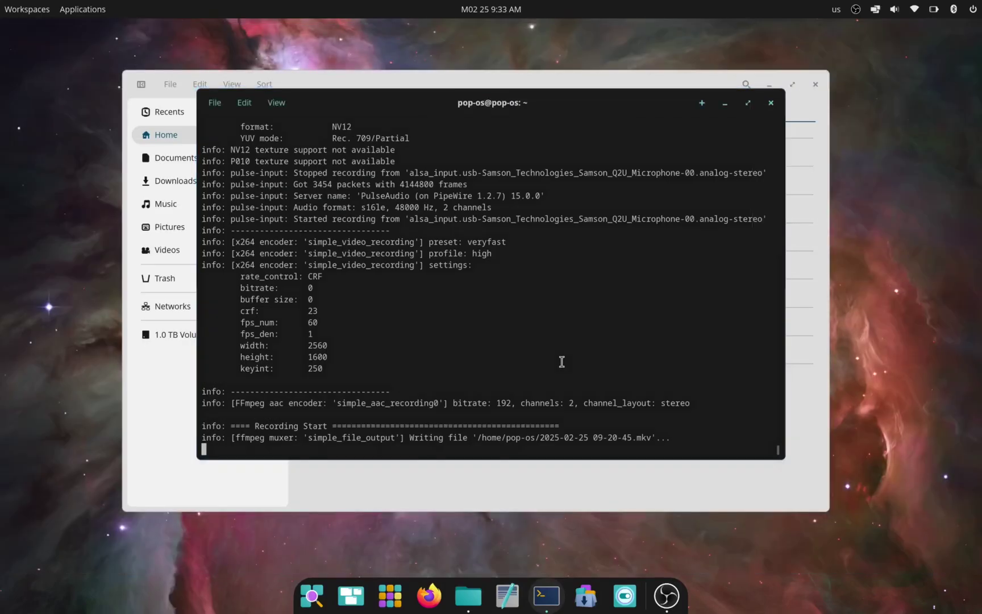
Move the terminal window down and to the right, and switch focus between it and the file manager
left_click_drag(505, 114, 653, 169)
left_click(636, 113)
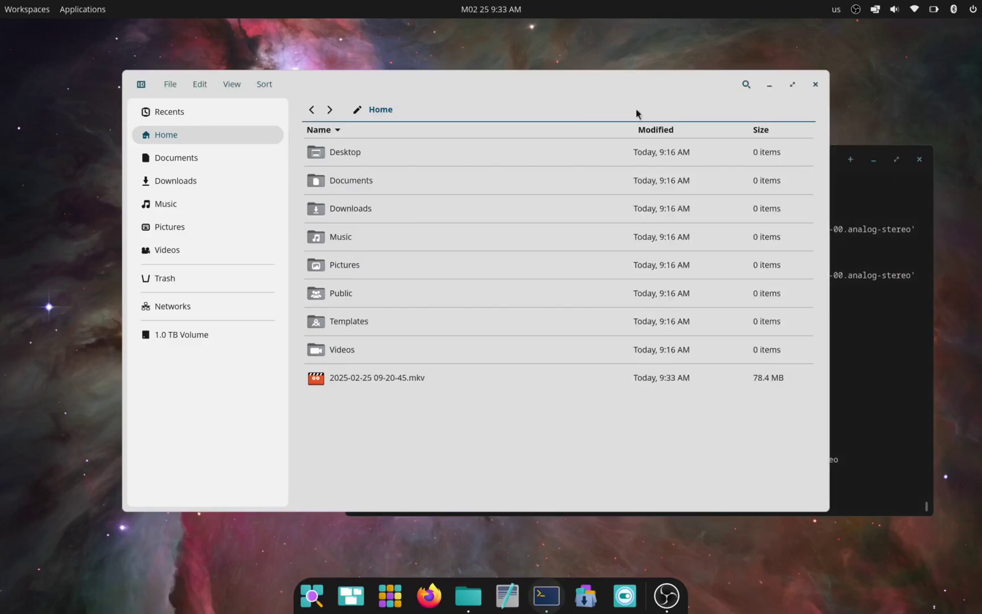
left_click(873, 235)
Turn on the active hint and move the terminal window slightly up and to the left
left_click(875, 9)
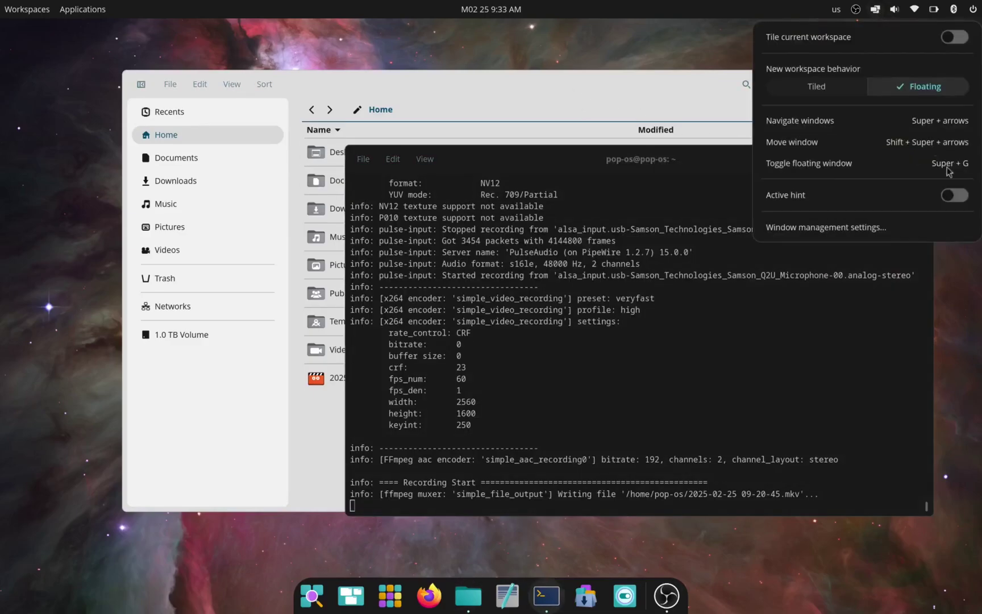
left_click(957, 196)
left_click(881, 253)
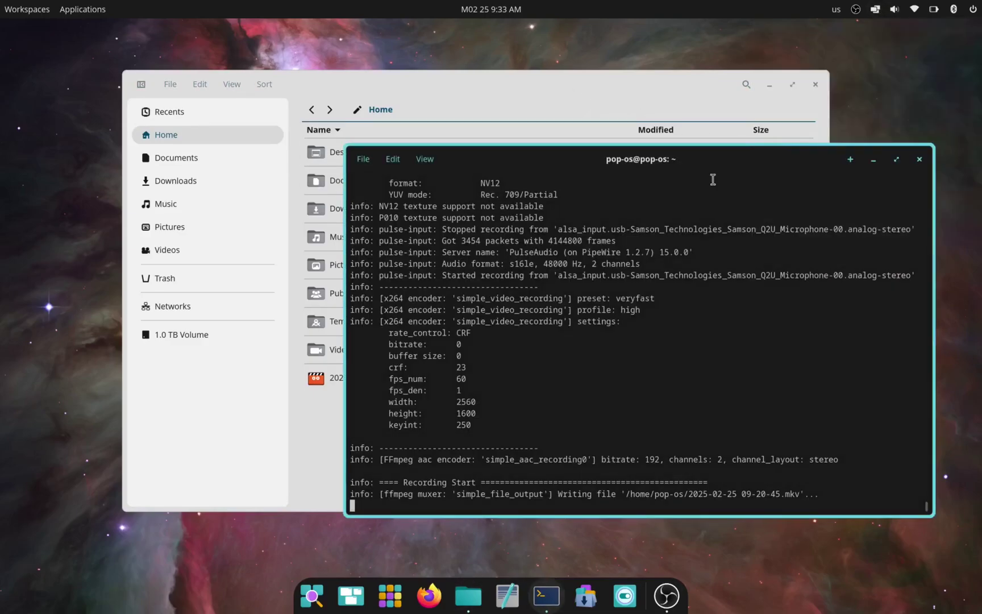
left_click_drag(702, 161, 672, 137)
Open the window management settings and set the Super key action to Open Applications
left_click(882, 10)
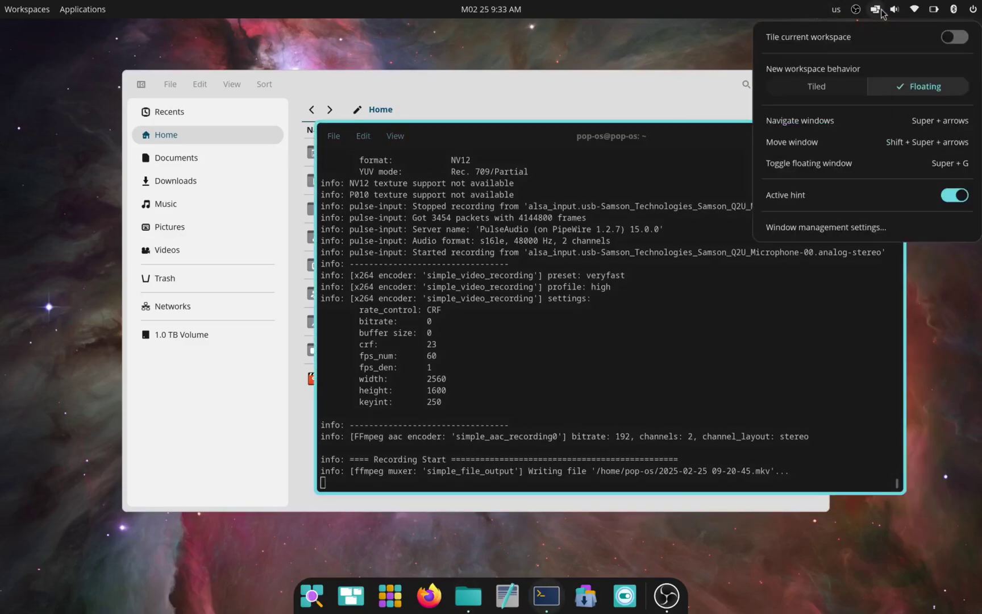
left_click(829, 231)
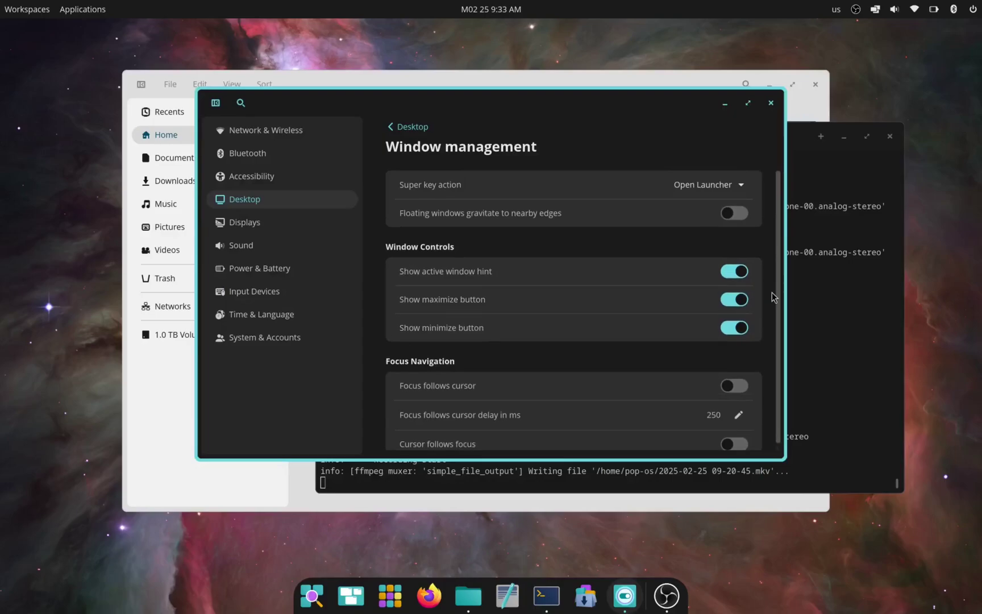
left_click(692, 191)
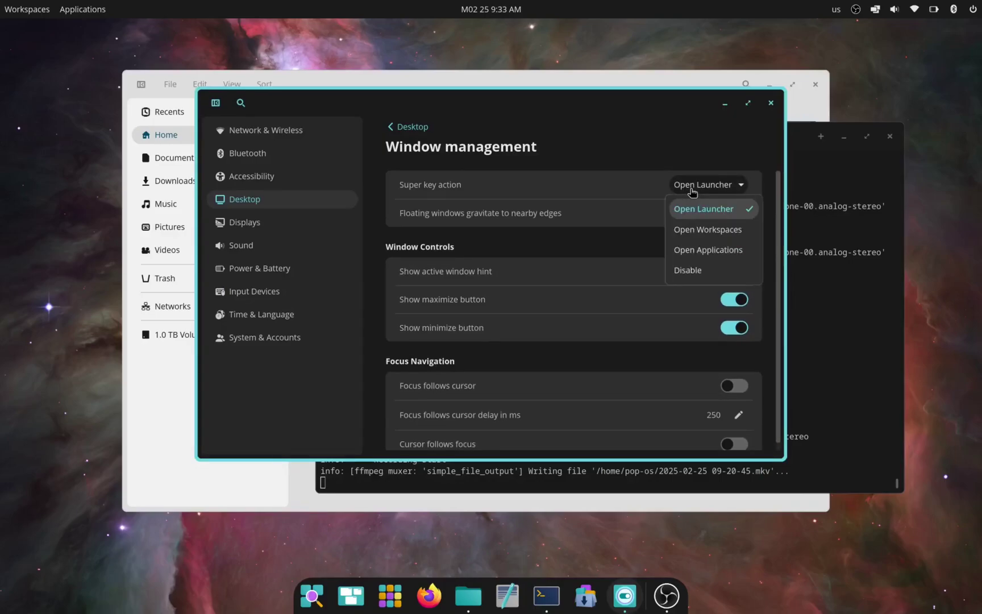
left_click(713, 250)
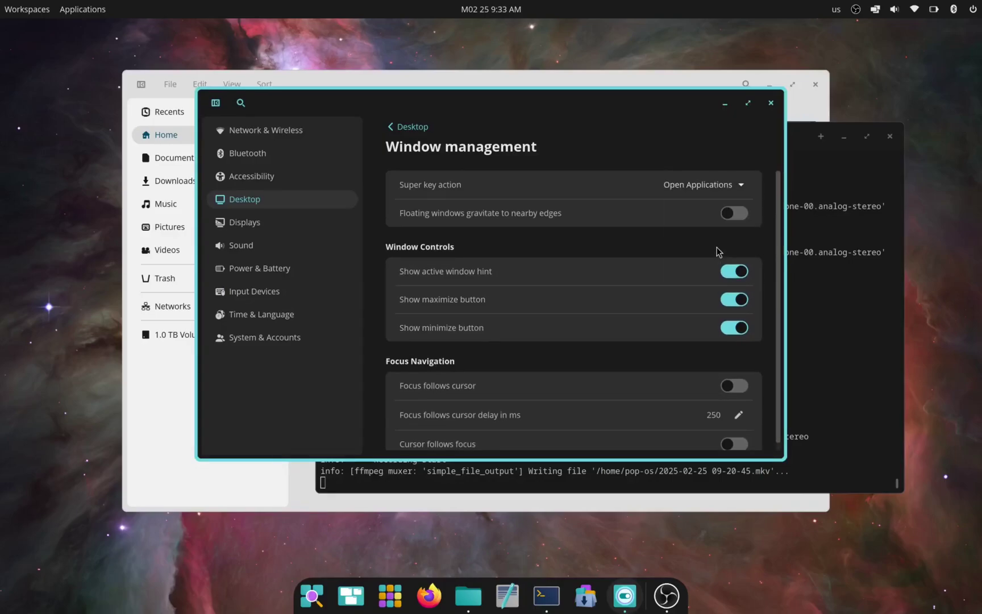
Set the Super key action to Open Workspaces and test it by opening and closing the workspace overview
left_click(703, 184)
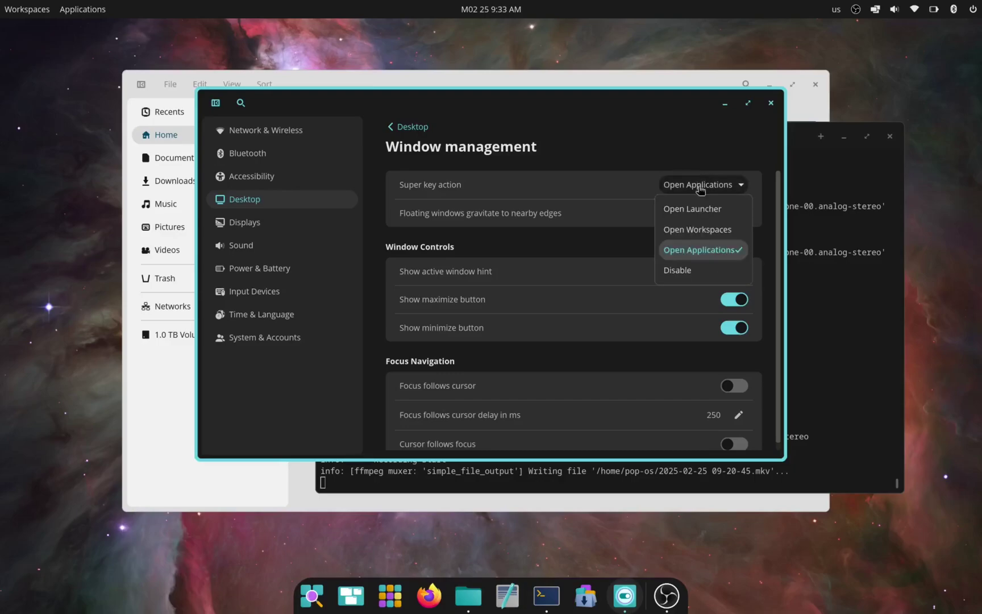
left_click(706, 230)
key("super")
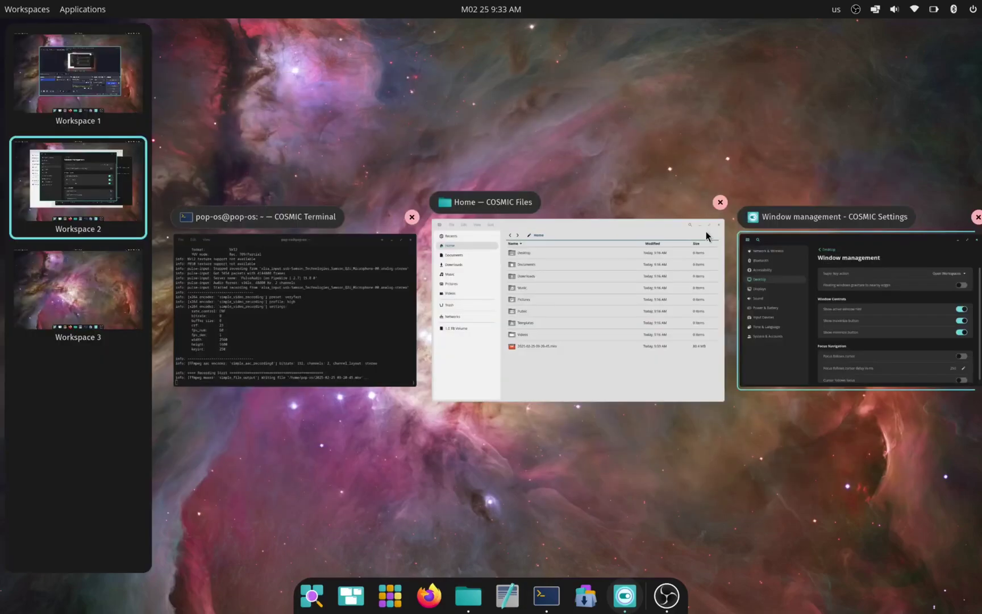
key("super")
key("super")
key("super")
Set the Super key action to Open Launcher
left_click(710, 185)
left_click(700, 208)
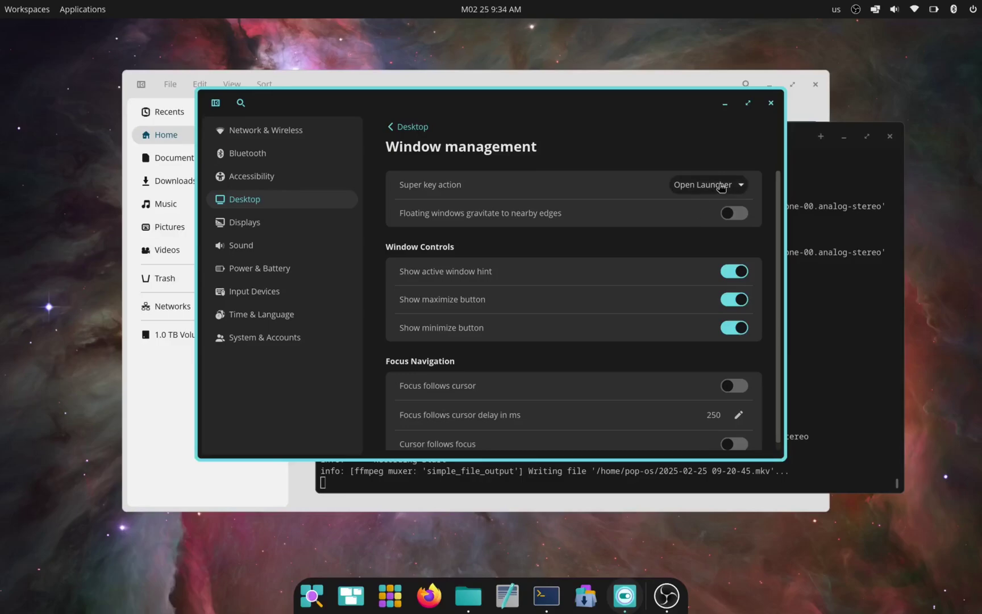
left_click(705, 186)
left_click(719, 214)
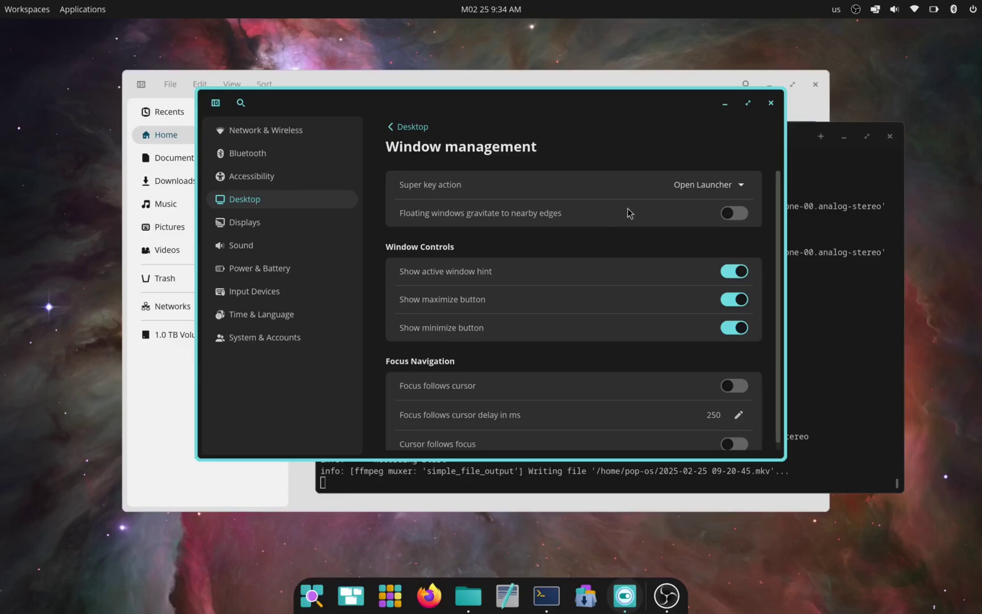
Open the launcher, calculate 1+2 in it, and clear the search field
key("super")
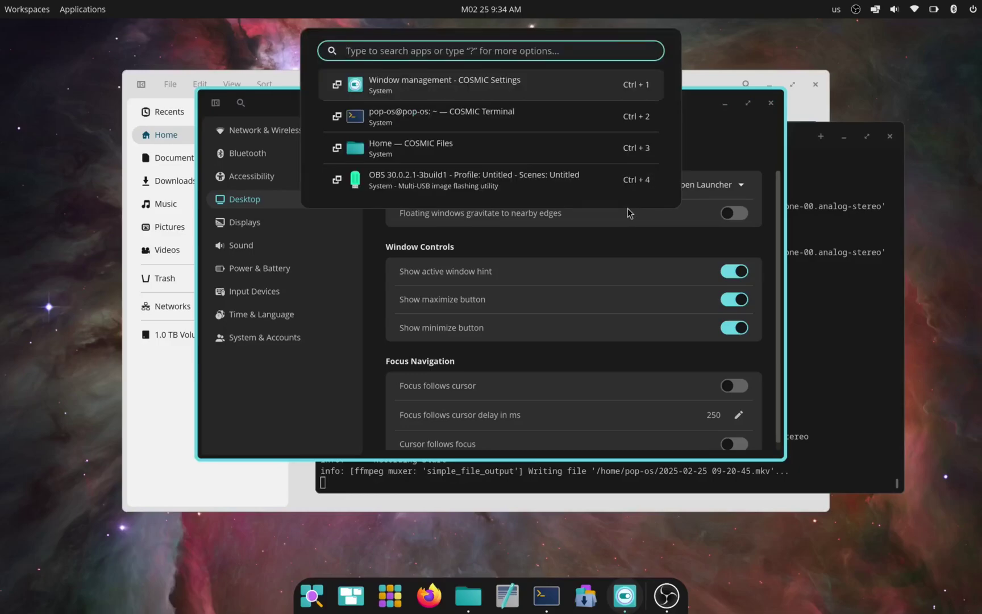
type("1+2")
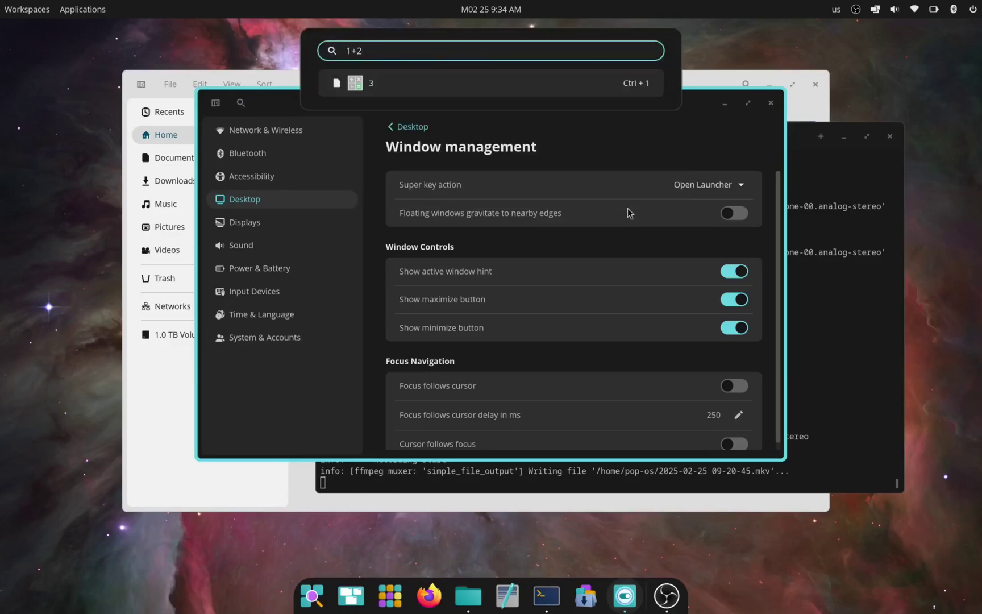
key("BackSpace")
key("BackSpace")
key("BackSpace")
type("23")
key("BackSpace")
key("BackSpace")
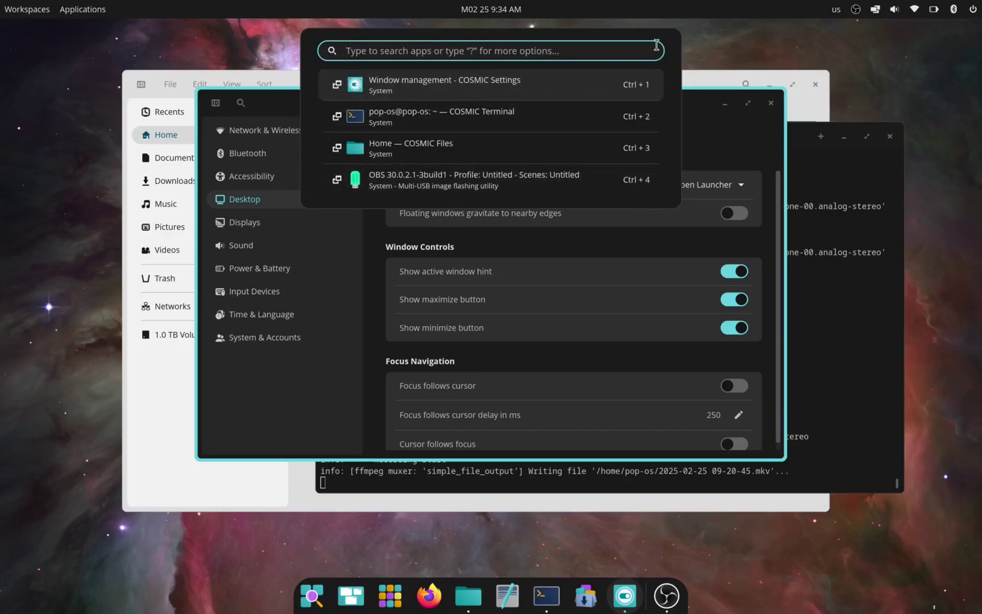
type("1")
key("BackSpace")
List the launcher's extra options with ? and look through the first entries
type("?")
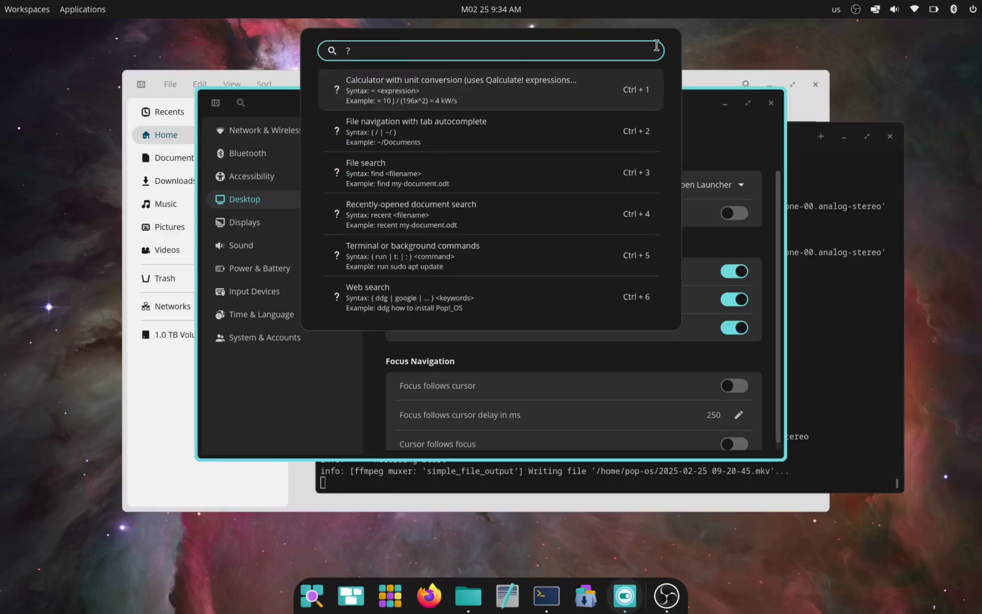
key("Down")
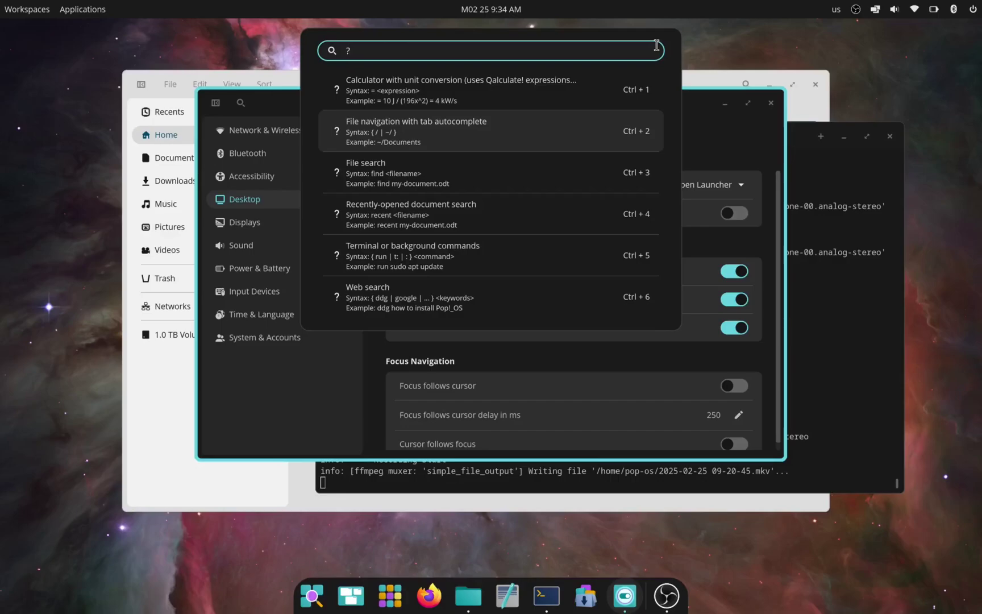
key("Up")
key("Down")
key("Up")
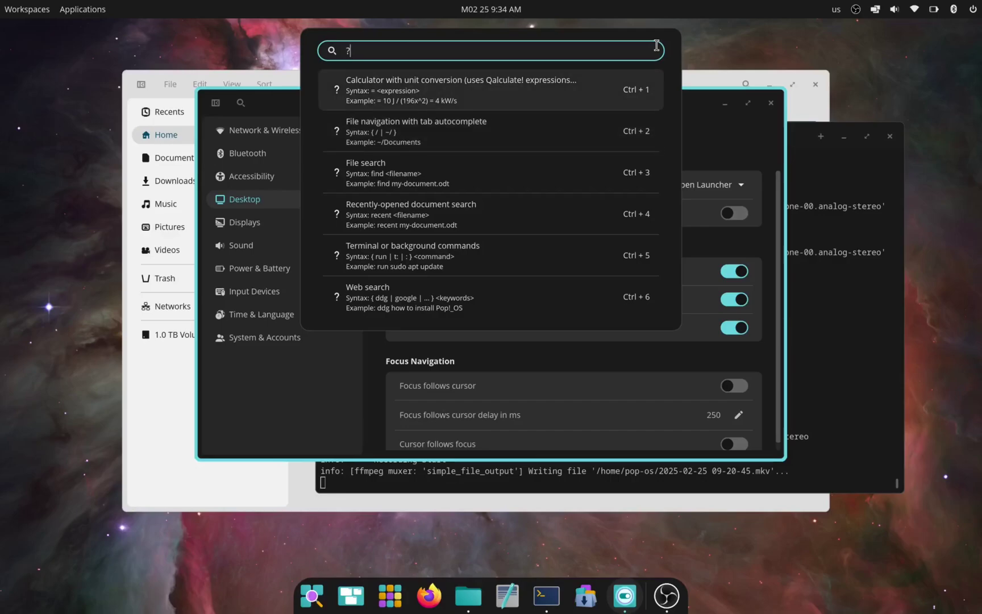
Calculate =sin(3) in the launcher and select the whole expression
key("BackSpace")
type("=")
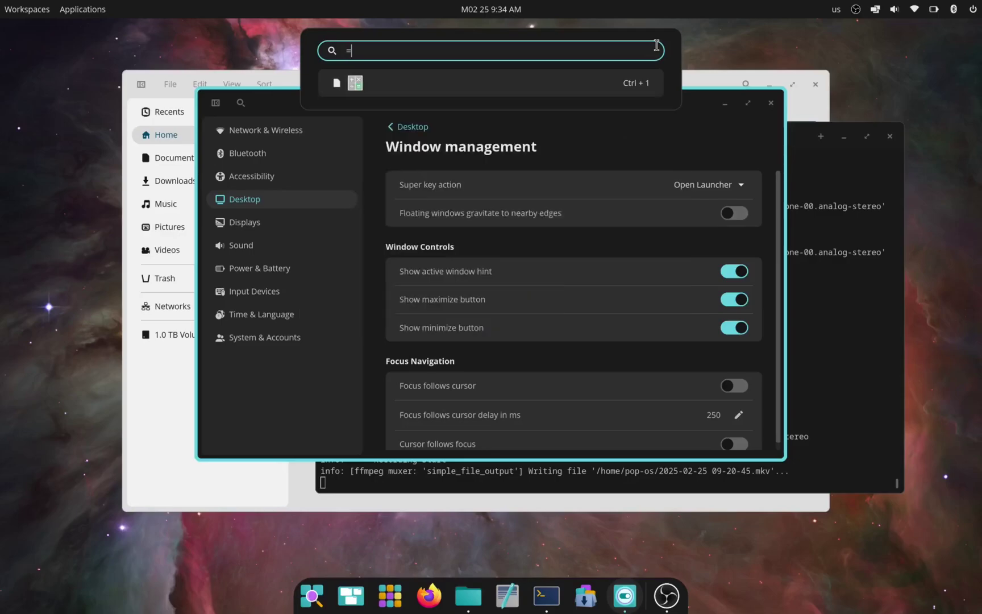
type("sin(x)=3")
key("BackSpace")
key("BackSpace")
key("BackSpace")
key("BackSpace")
type("3)")
key("shift+Left")
key("shift+Left")
key("shift+Left")
key("shift+Left")
key("shift+Left")
key("shift+Left")
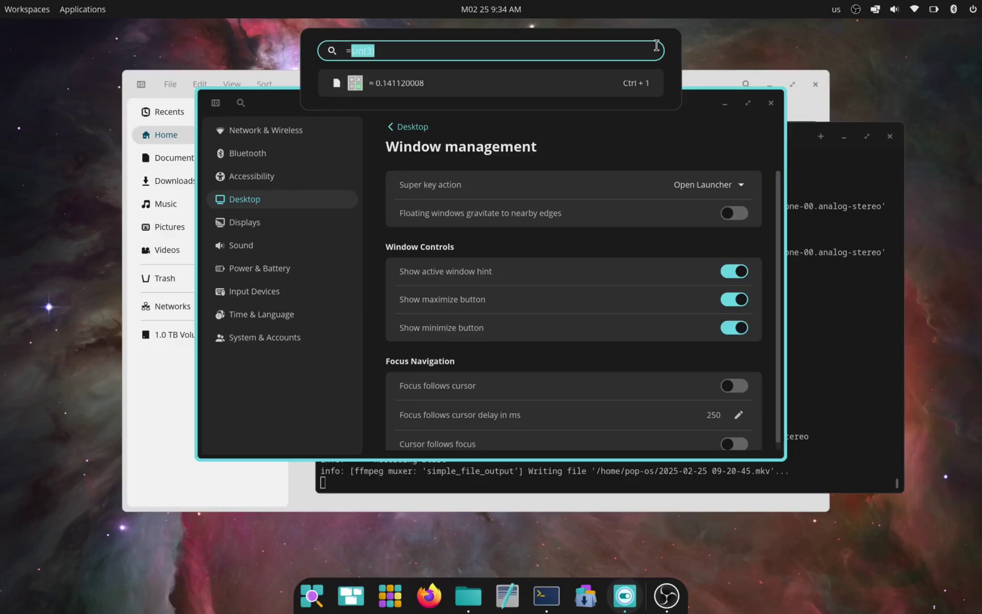
key("shift+Left")
Choose the terminal or background command option from the launcher's help list, enter killall obs, and clear it without running it
type("?")
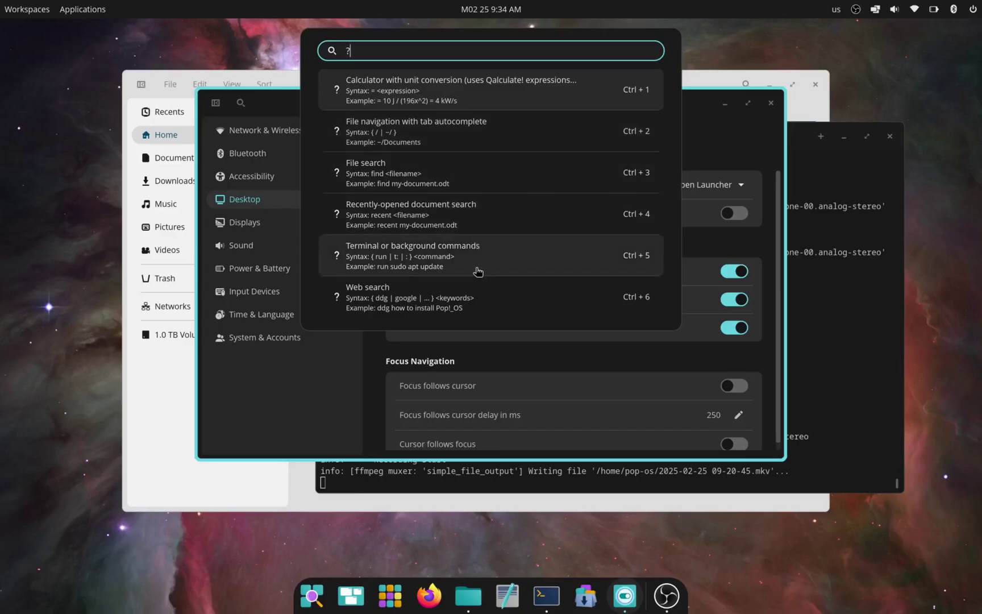
key("BackSpace")
left_click(422, 256)
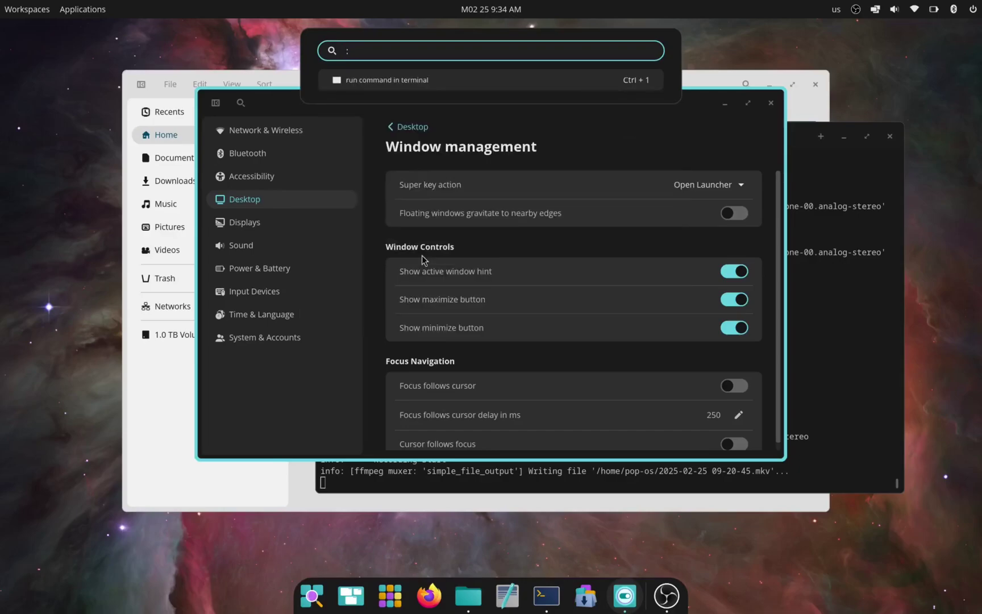
type("killal")
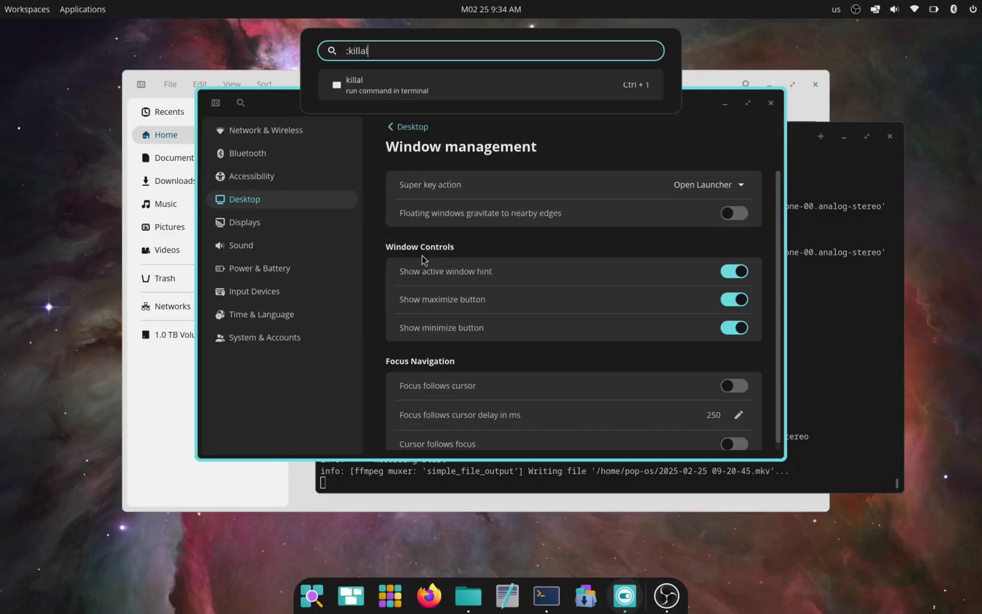
type("l obs")
key("ctrl+a")
key("BackSpace")
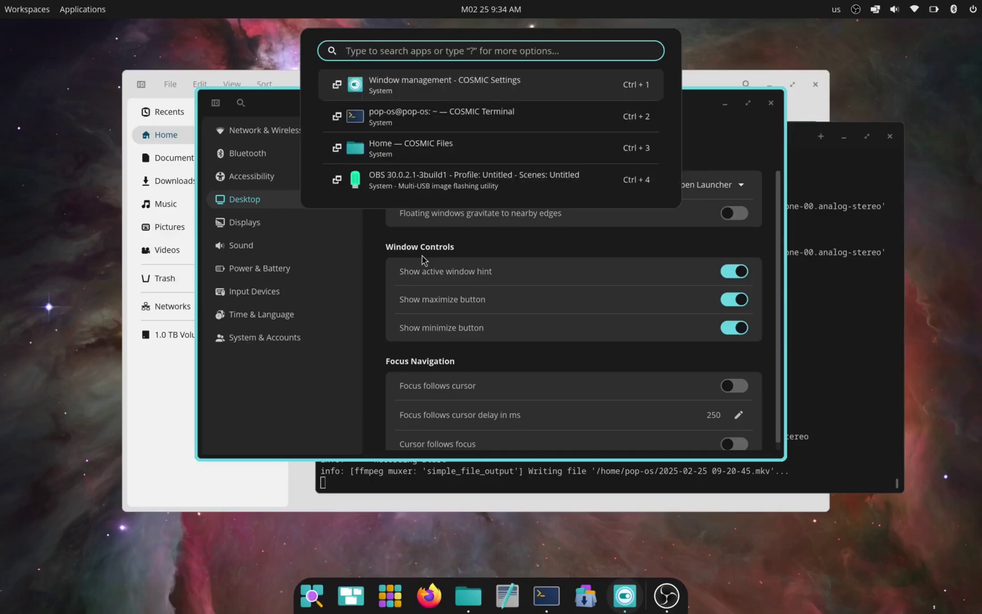
Check the launcher's web search syntax and run a Google search for helloworld
type("?")
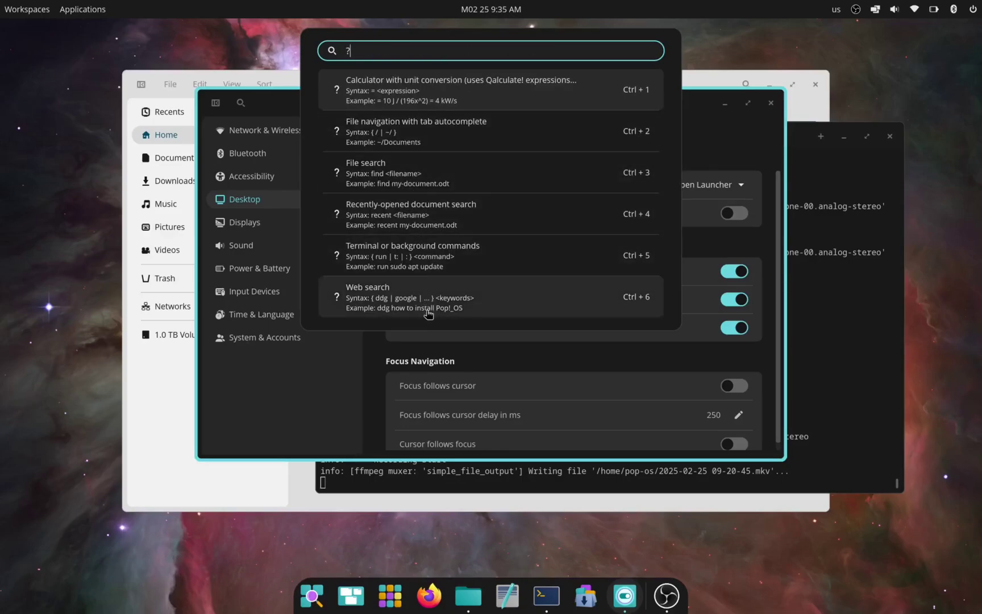
type("google")
key("Home")
key("Delete")
type("helloworld")
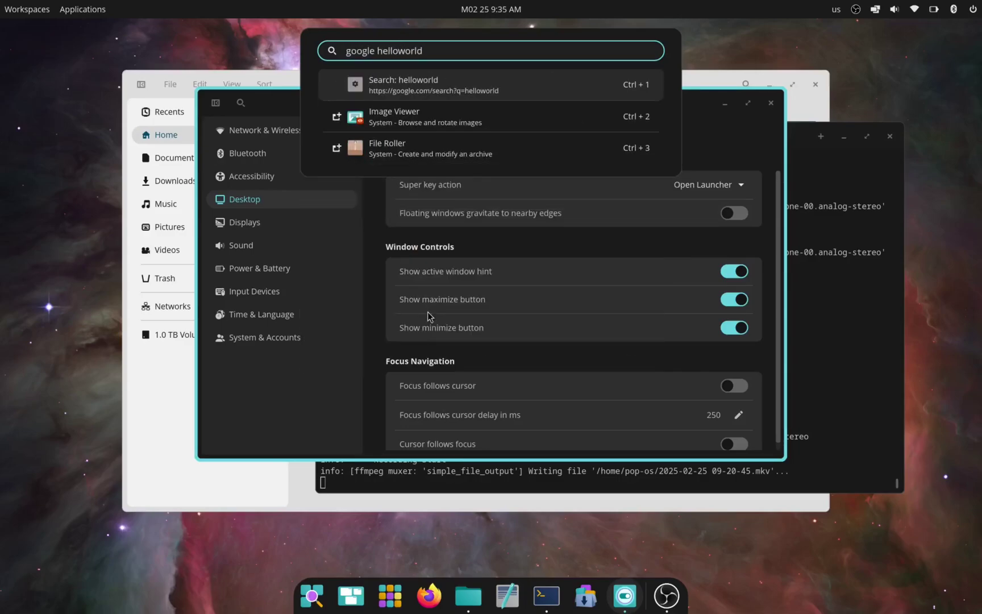
key("Return")
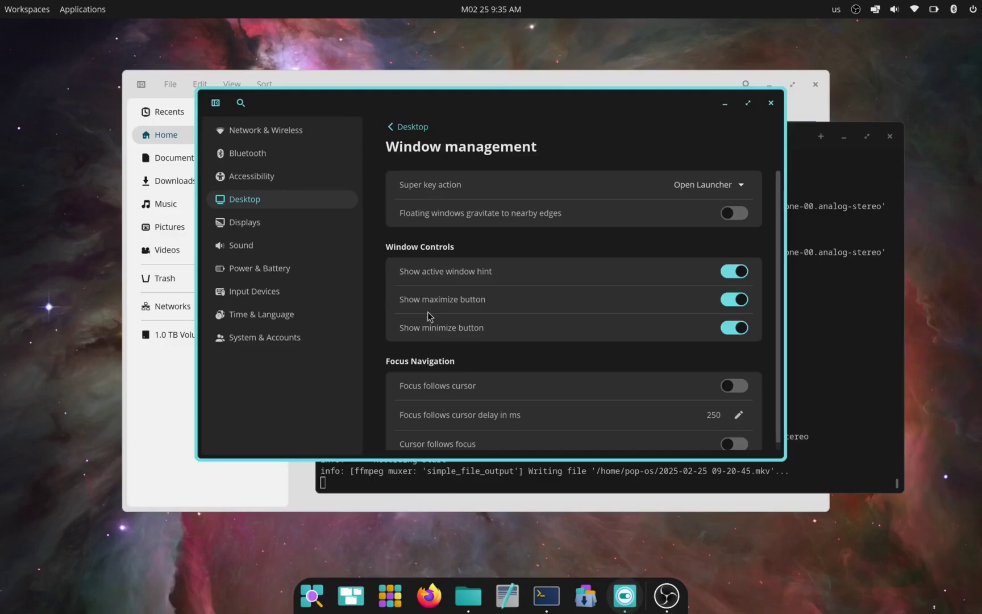
Enter a DuckDuckGo search for test in the launcher and dismiss the launcher without running it
key("super")
type("ddg test")
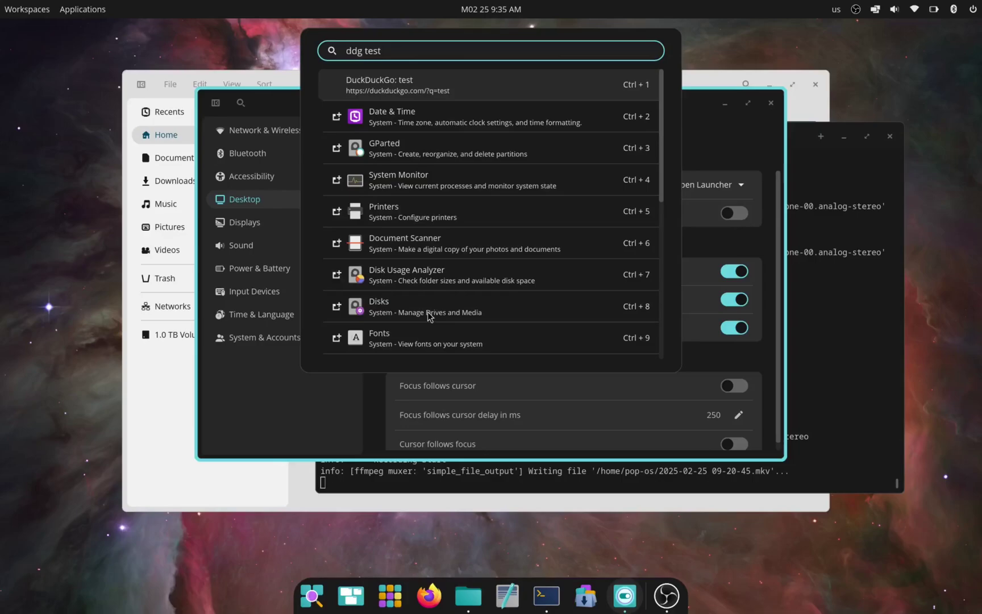
key("Escape")
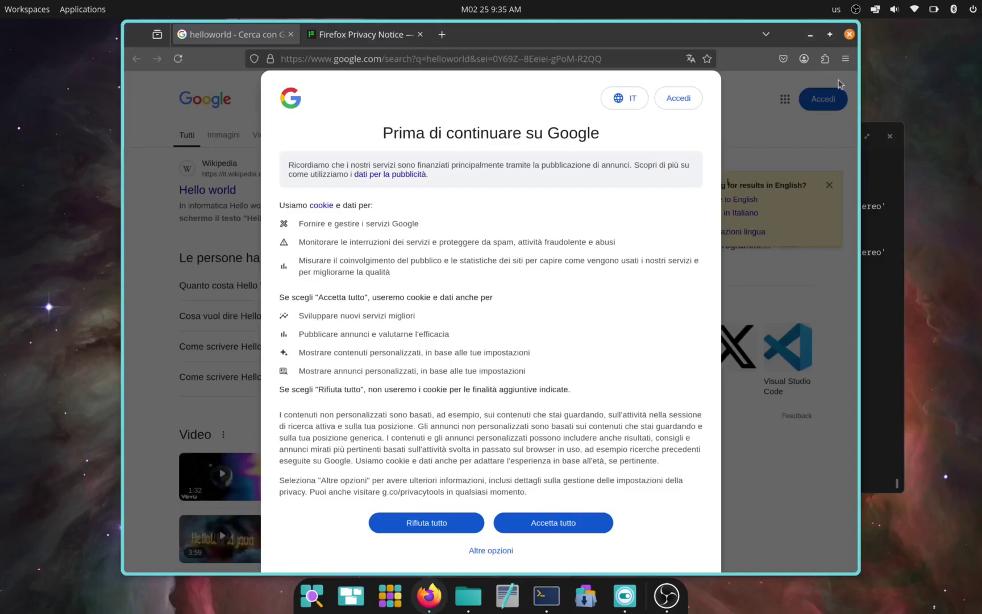
Close the Firefox window, check the battery applet in the panel, and reposition the settings window
left_click(849, 34)
left_click_drag(533, 105, 587, 101)
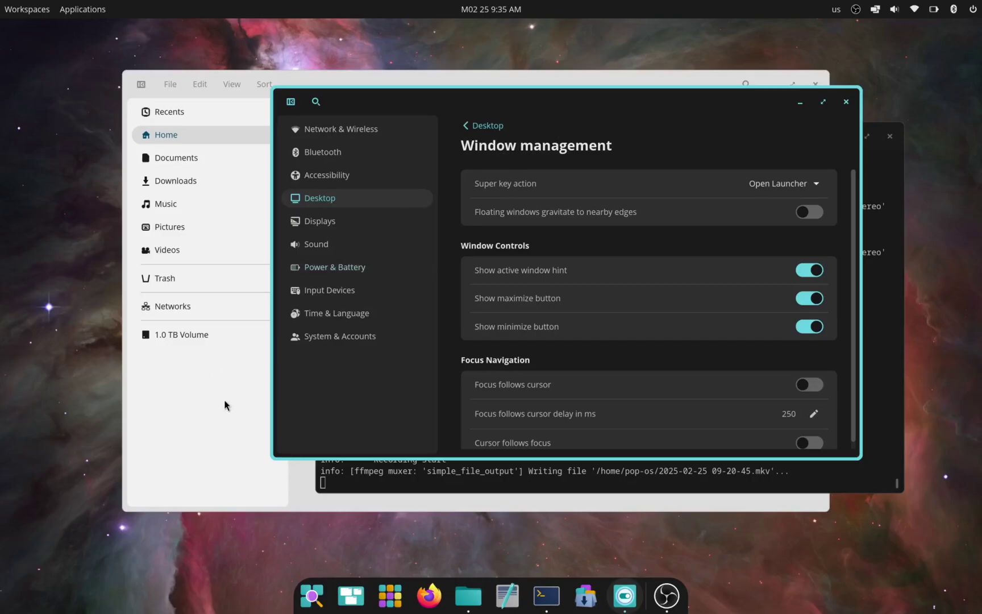
left_click(934, 10)
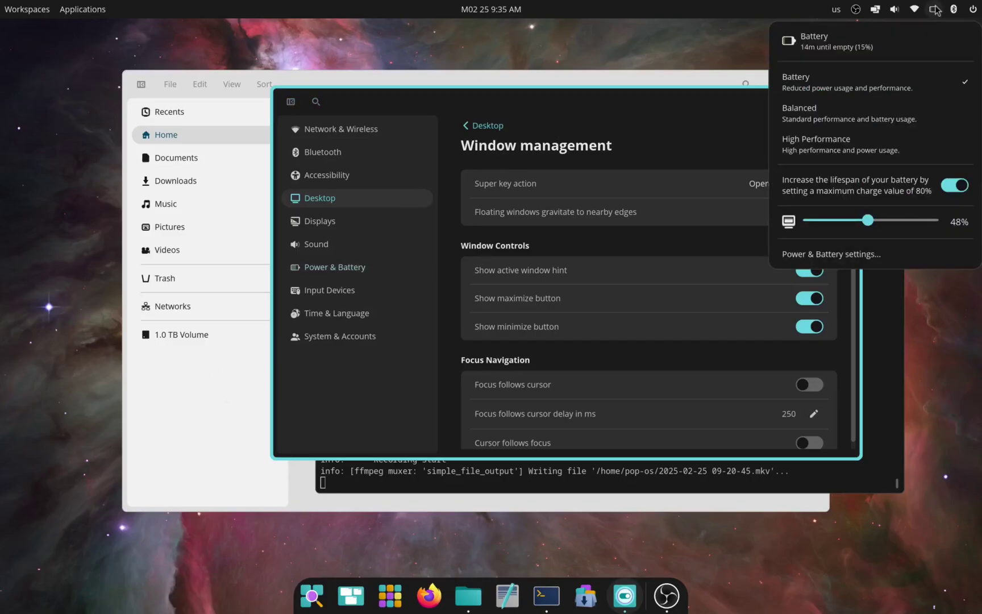
left_click(933, 10)
left_click_drag(395, 198, 467, 157)
Turn on tiling for the current workspace and move focus from the terminal to the file manager
left_click(878, 13)
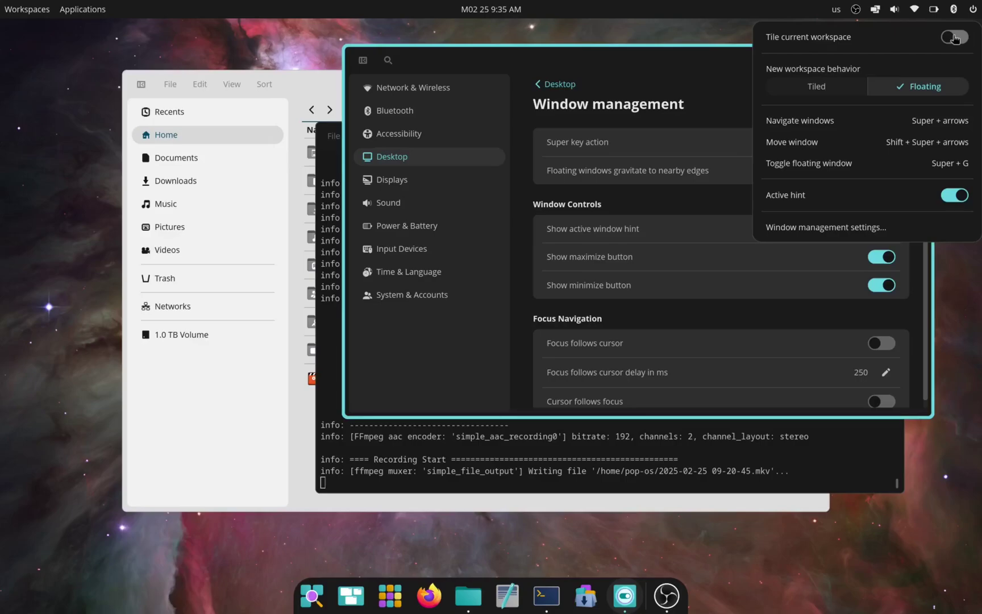
left_click(954, 38)
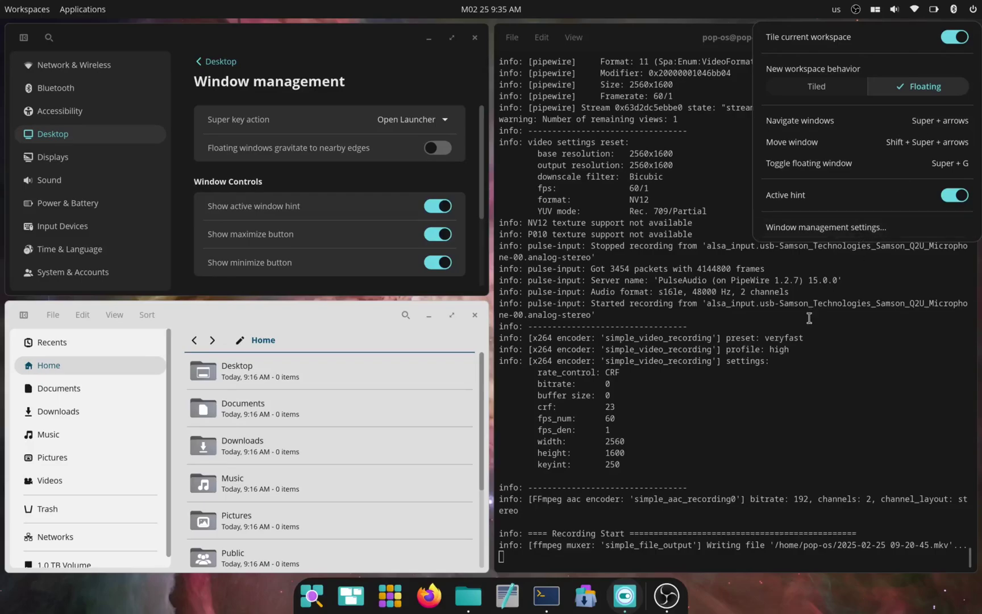
left_click(797, 361)
key("super+Left")
key("super+Down")
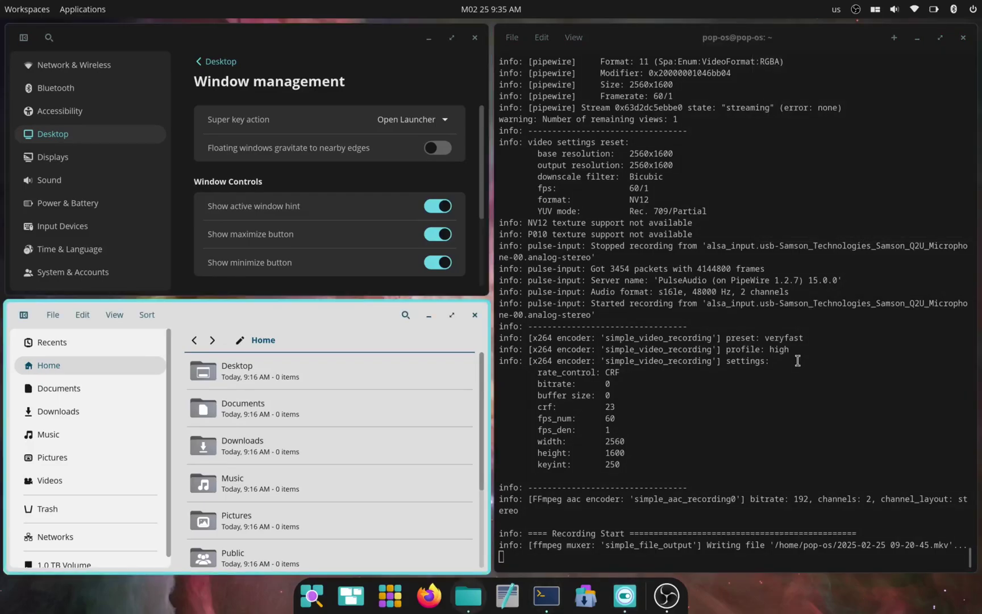
Switch back and forth between the tiled workspace and the OBS workspace above it, ending on the tiled one
key("ctrl+super+Up")
key("ctrl+super+Up")
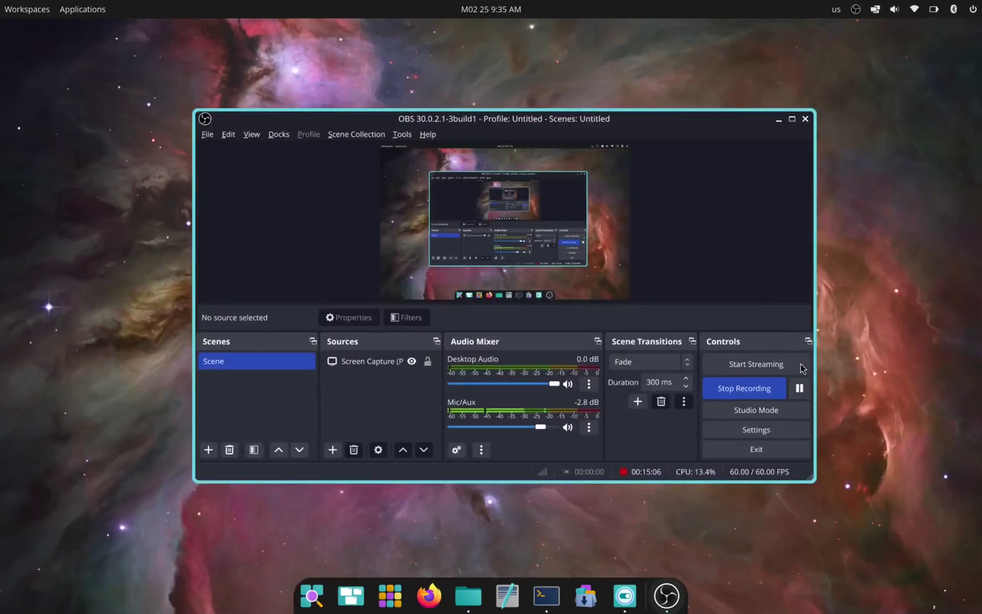
key("ctrl+super+Down")
key("ctrl+super+Down")
key("ctrl+super+Up")
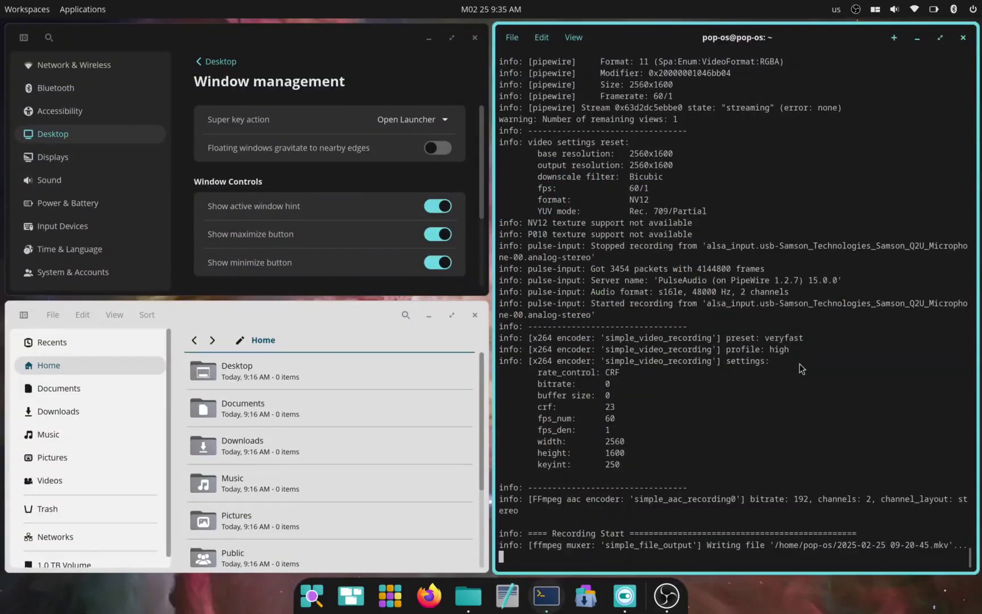
key("ctrl+super+Down")
key("ctrl+super+Up")
key("ctrl+super+Down")
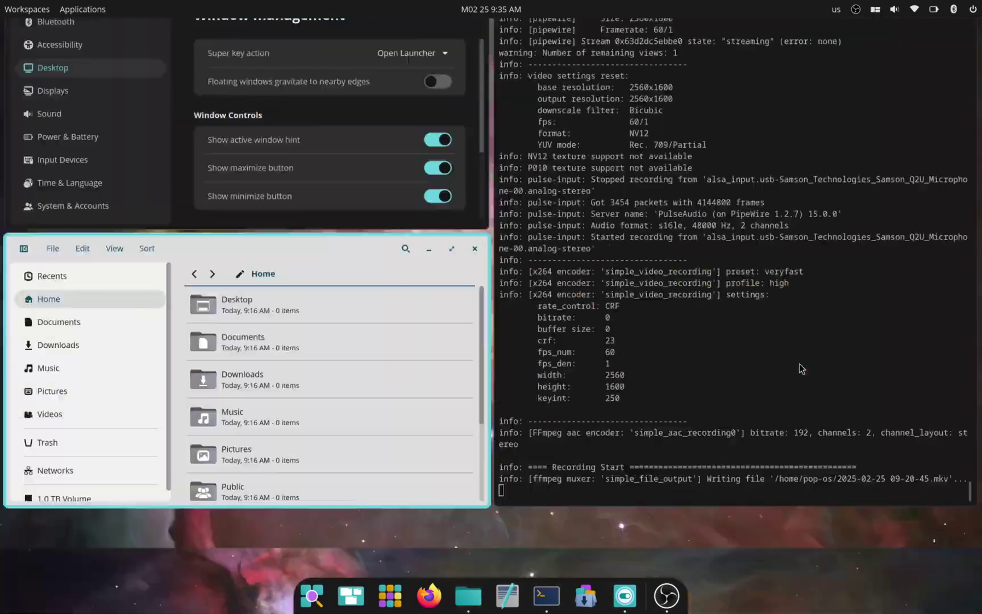
key("ctrl+super+Up")
key("ctrl+super+Up")
key("ctrl+super+Down")
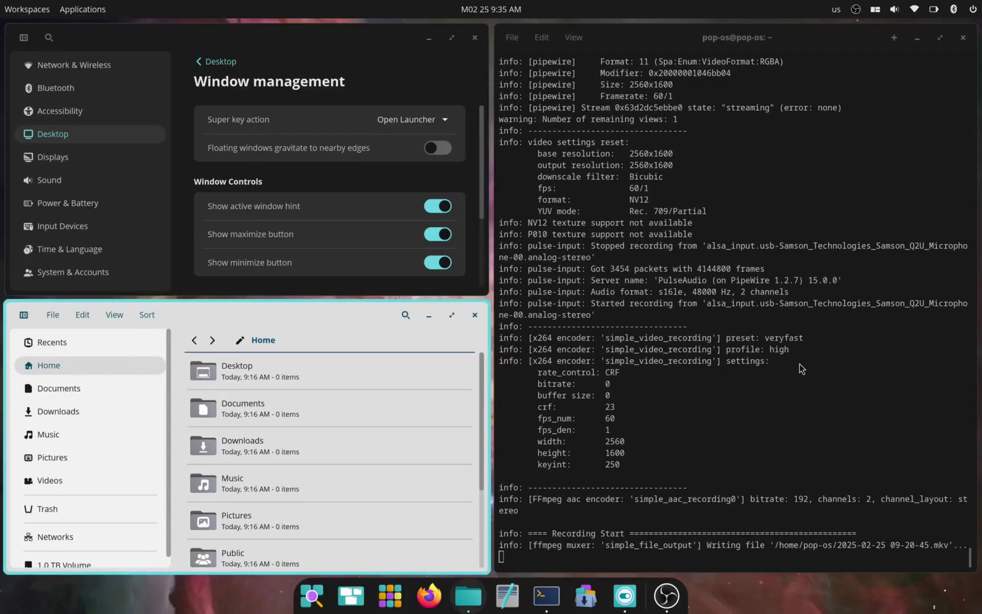
Move the tiled file manager through column and full-width row positions, ending in its own column beyond the terminal
key("super+shift+Up")
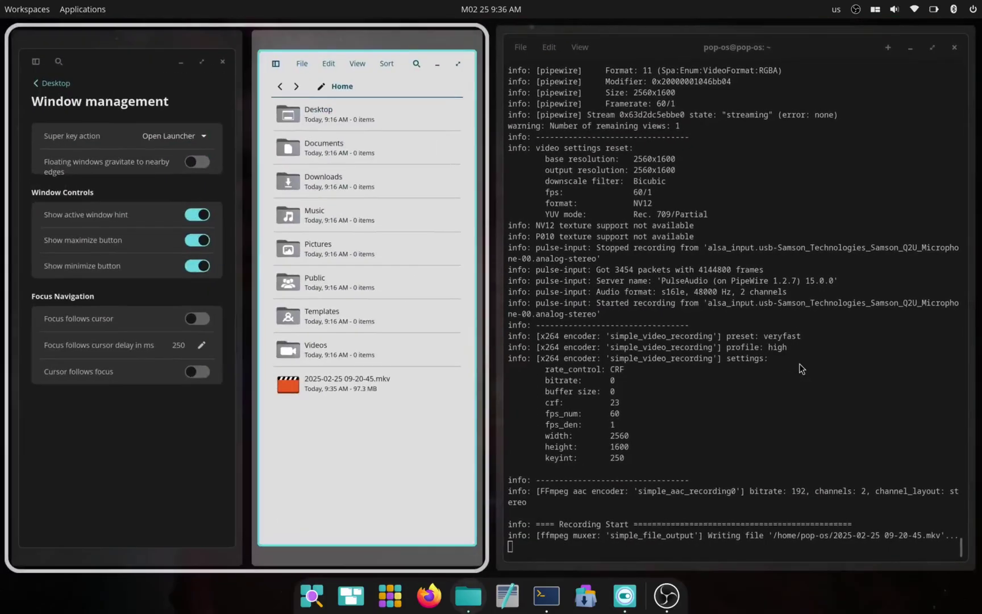
key("super+shift+Left")
key("super+shift+Right")
key("super+shift+Right")
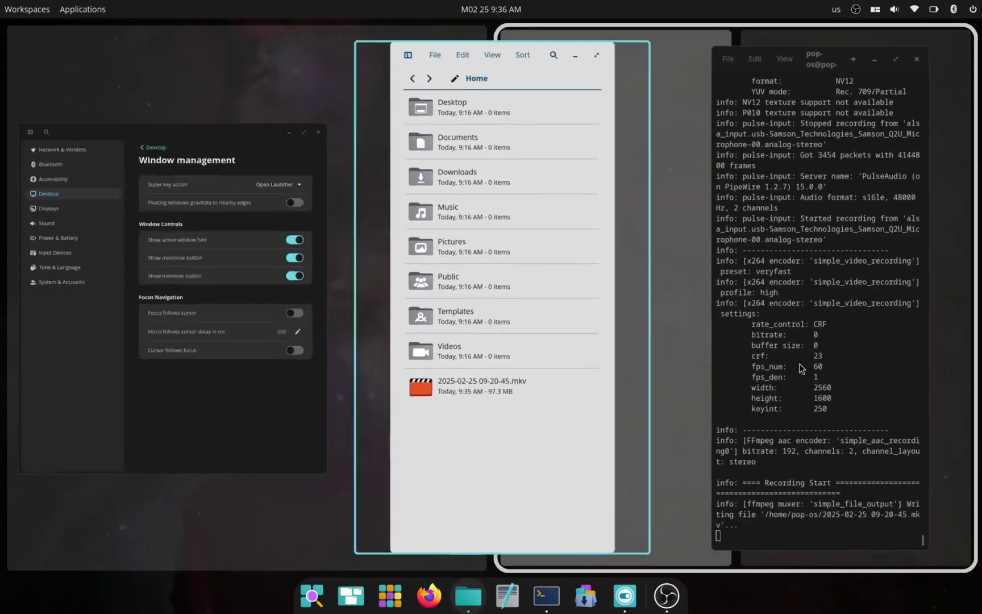
key("super+shift+Left")
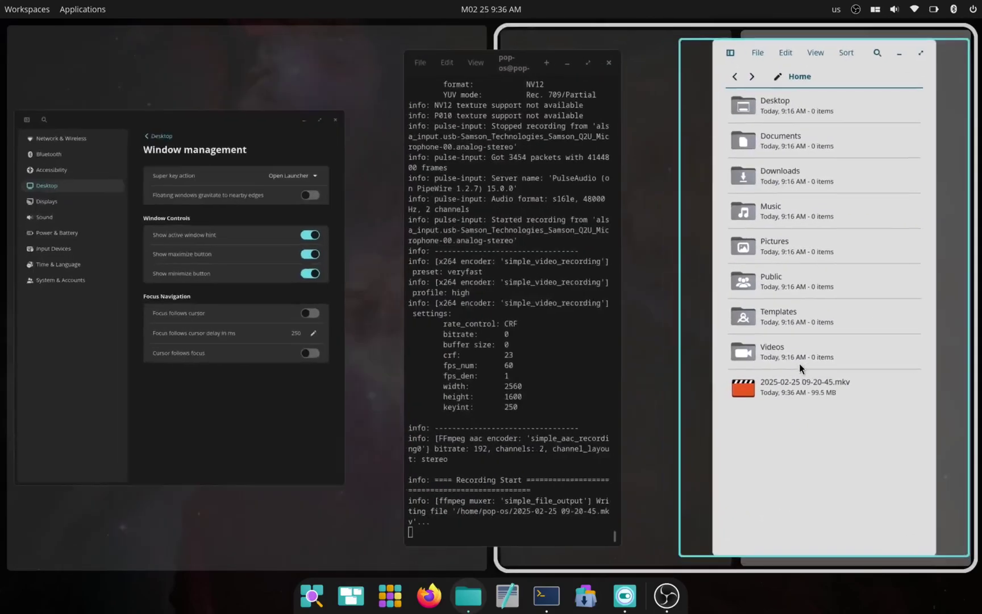
key("super+shift+Down")
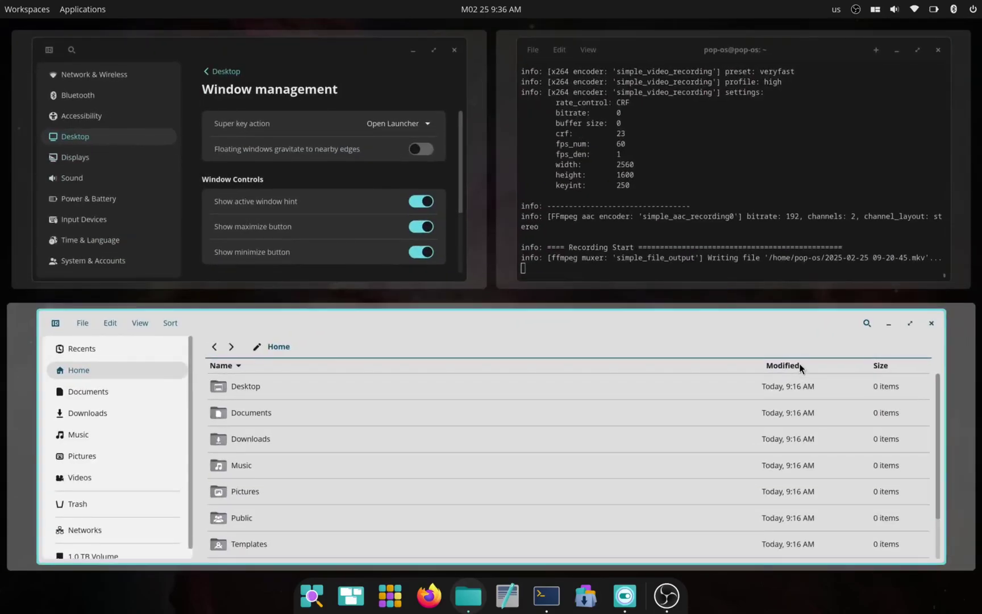
key("super+shift+Right")
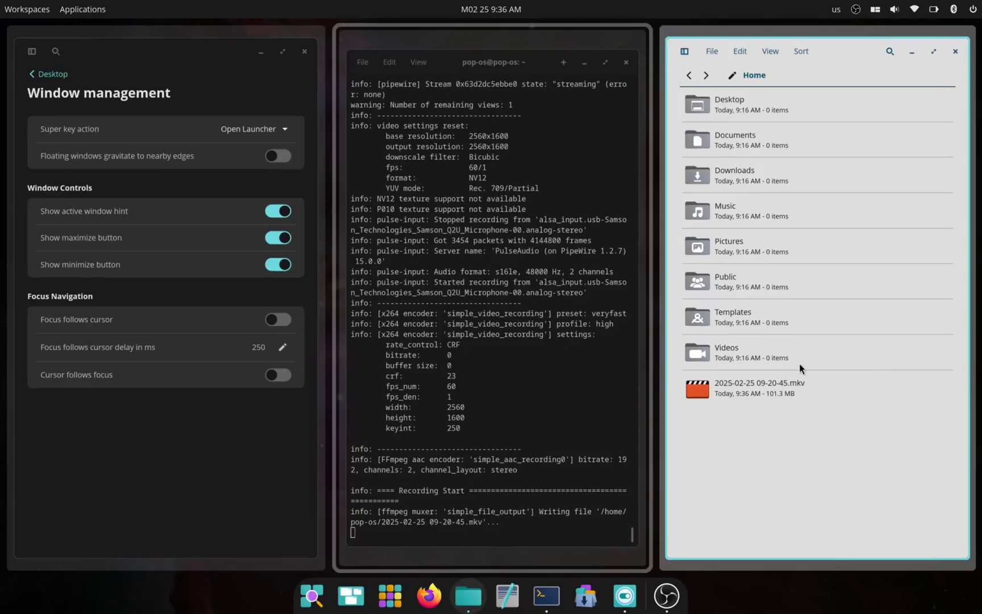
Stack the file manager below the terminal by changing the tile orientation, and return it below the settings window
key("super+o")
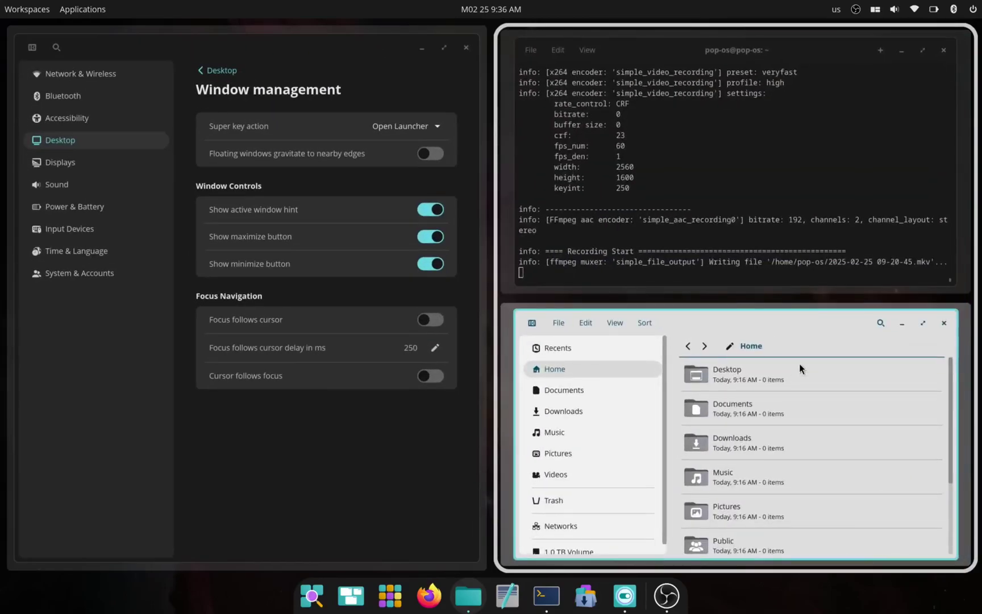
key("super+shift+Left")
key("super+shift+Left")
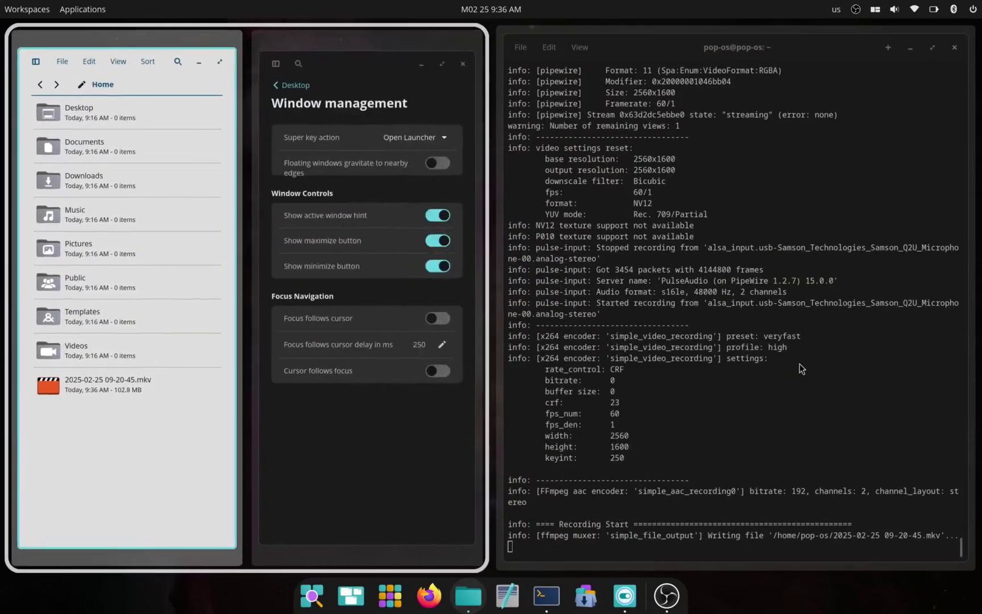
key("super+shift+Down")
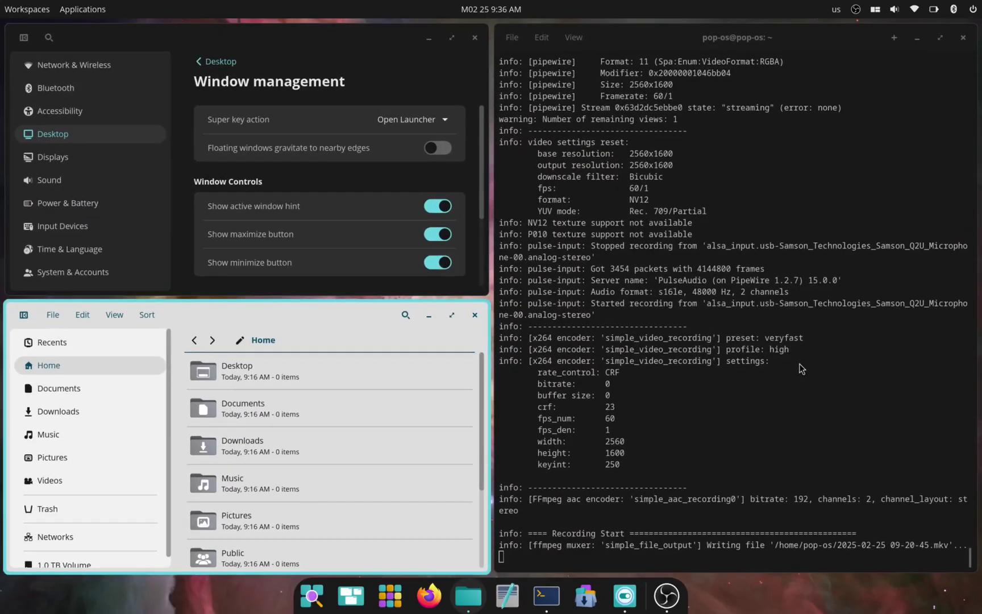
Move the file manager sideways and back below the settings window, and select its Downloads folder
key("super+shift+Right")
key("super+shift+Left")
key("super+shift+Down")
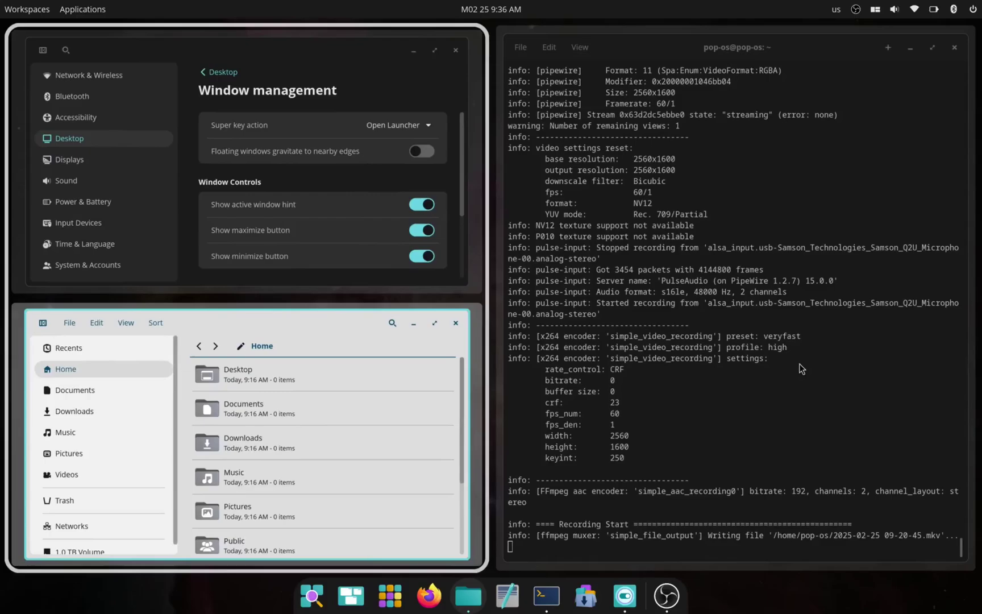
key("Down")
key("Down")
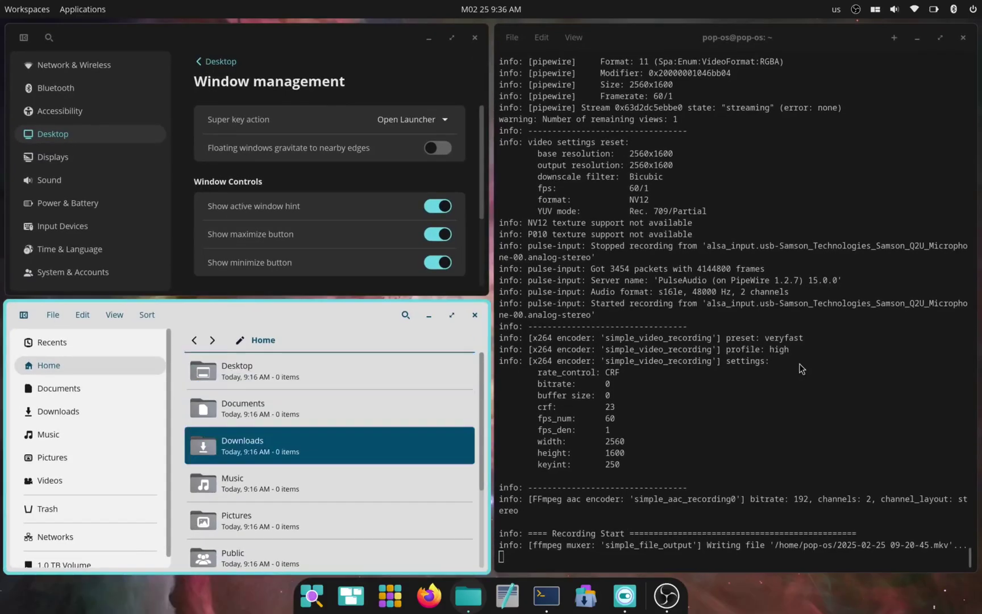
Cycle window focus among the file manager, terminal and settings windows, ending on the file manager
key("super+Right")
key("super+Left")
key("super+Up")
key("super+Down")
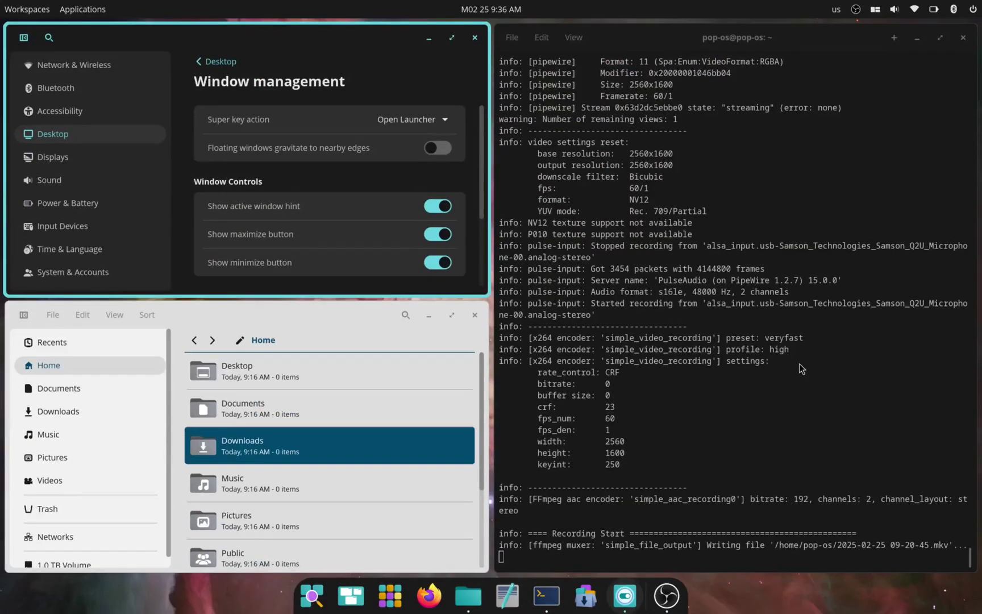
key("super+Down")
Move the file manager beside the settings window in several tile positions and return it to the tile below
key("super+shift+Left")
key("super+shift+Right")
key("super+shift+Down")
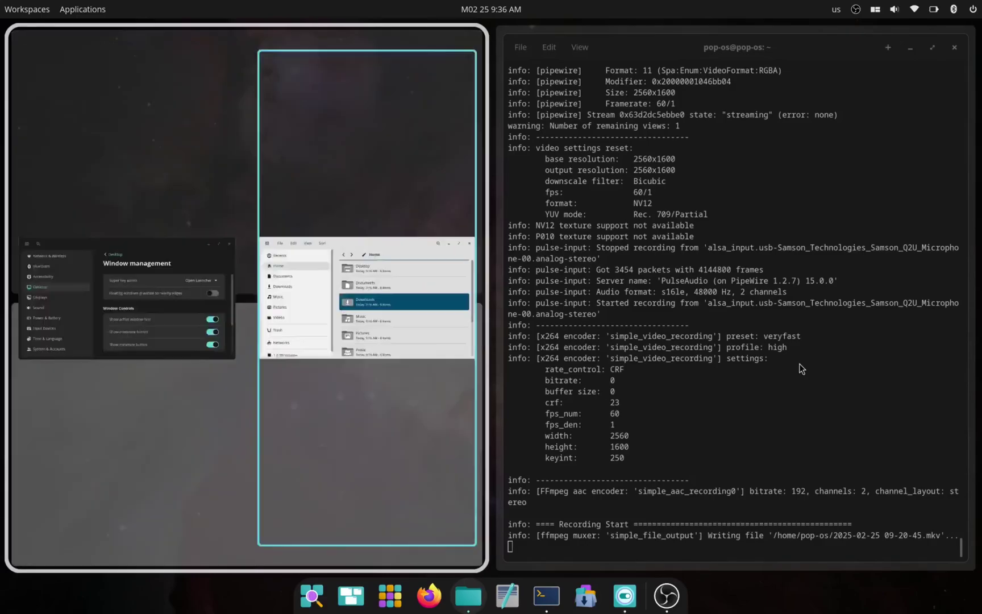
key("super+shift+Left")
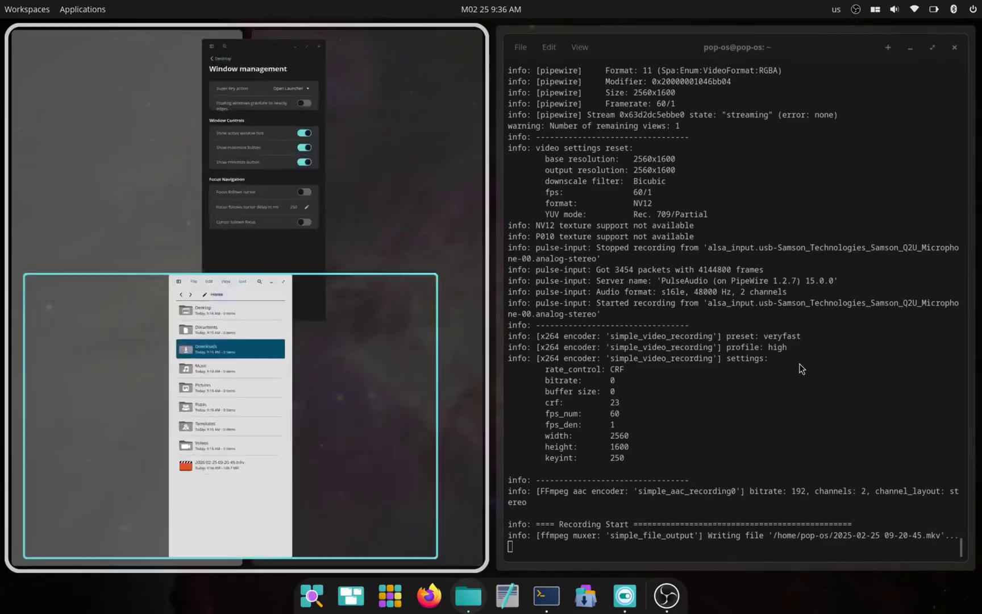
key("super+shift+Right")
key("super+shift+Down")
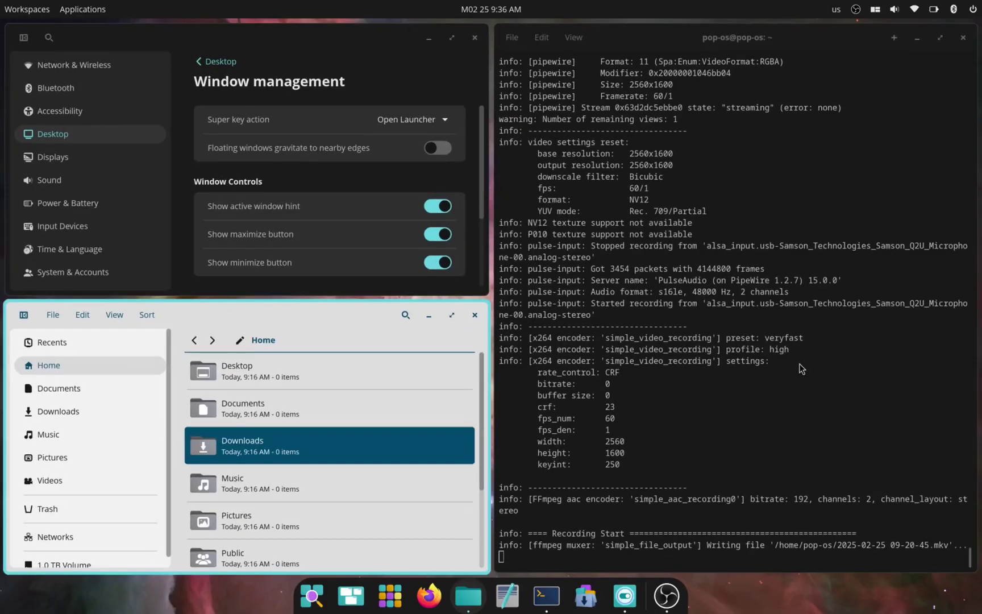
key("super+shift+Right")
key("super+shift+Left")
key("super+shift+Down")
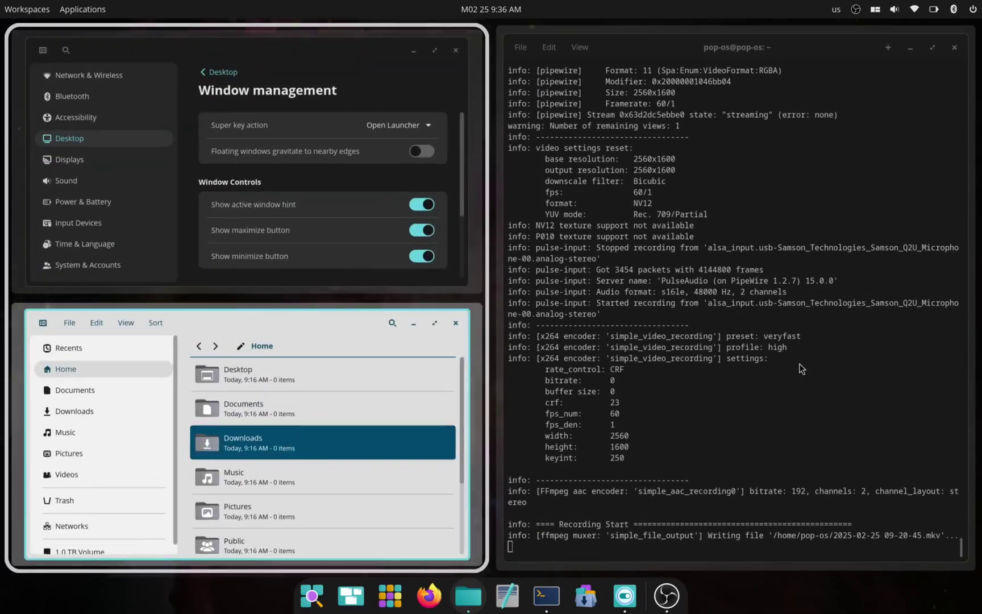
Check the shortcuts in the tiling applet and toggle the file manager to floating and back to tiled
key("super")
key("Escape")
left_click(875, 10)
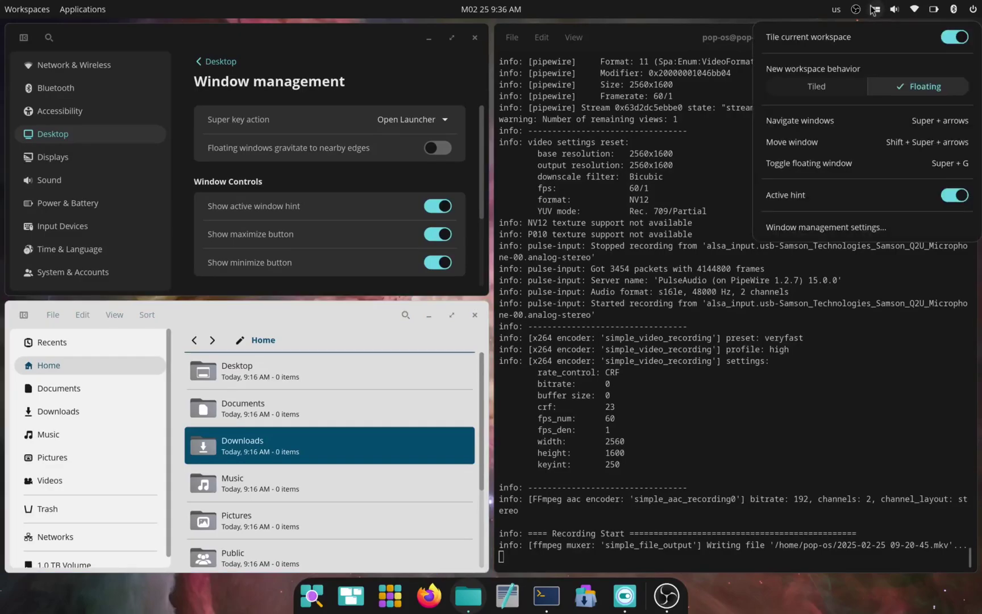
left_click(372, 312)
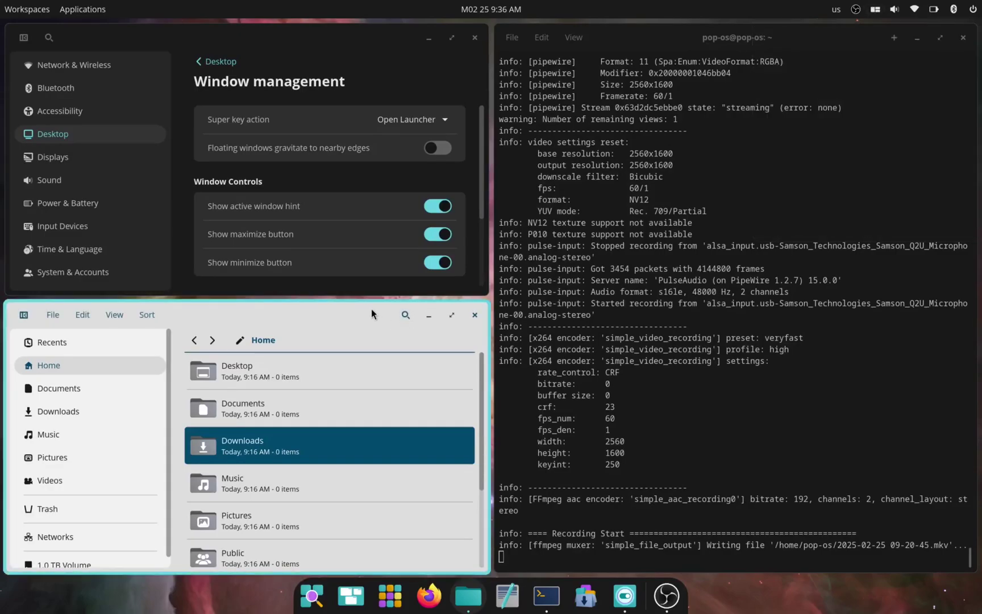
key("super+g")
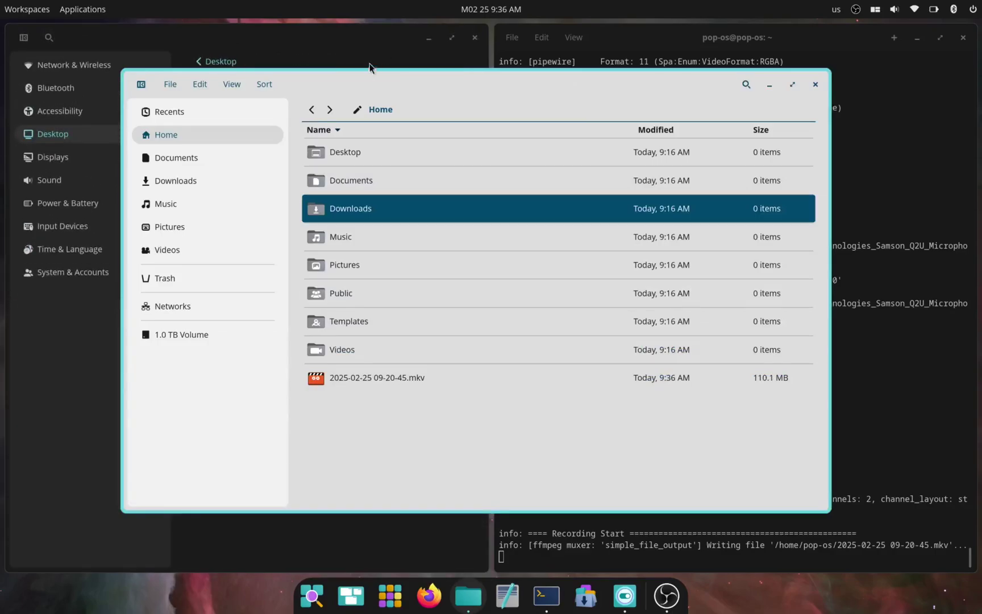
key("super+g")
Review the tiling applet's shortcuts again and shift focus from the terminal to the settings window
left_click(878, 10)
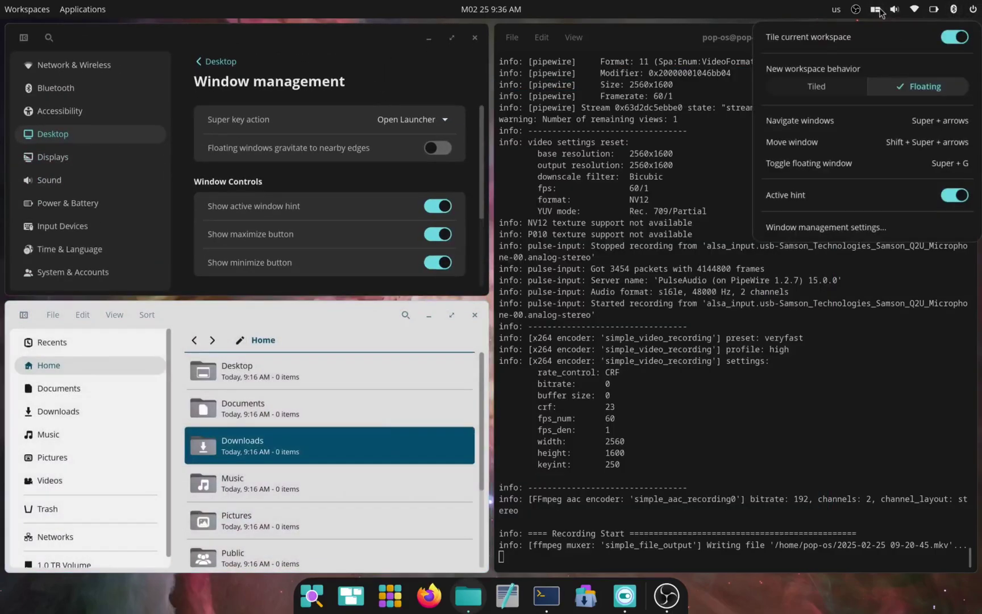
left_click(697, 222)
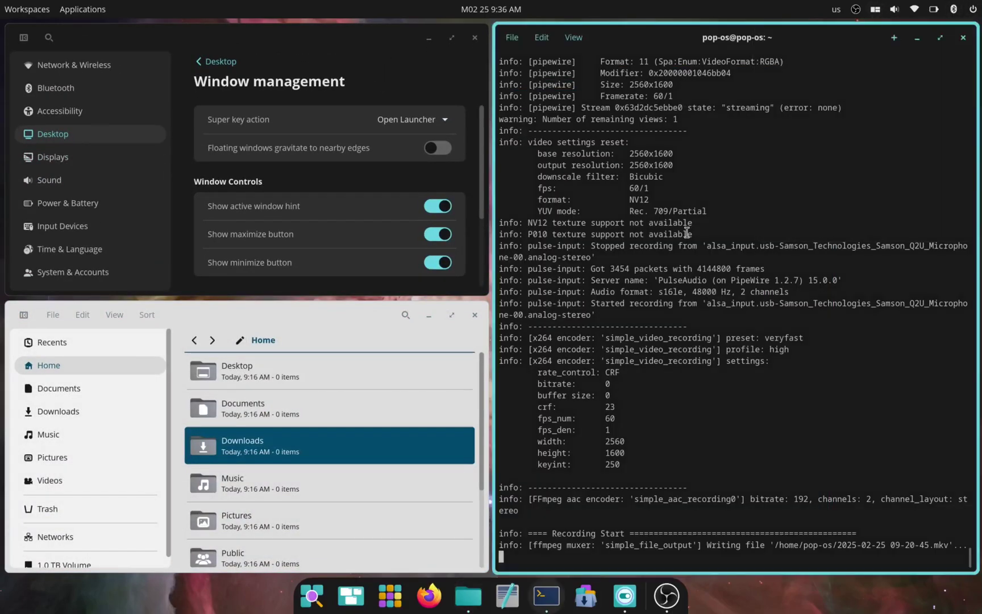
key("super+Left")
key("super+Right")
key("super+Left")
Move the settings window through column positions around the file manager and place it in the tile below it
key("super+shift+Down")
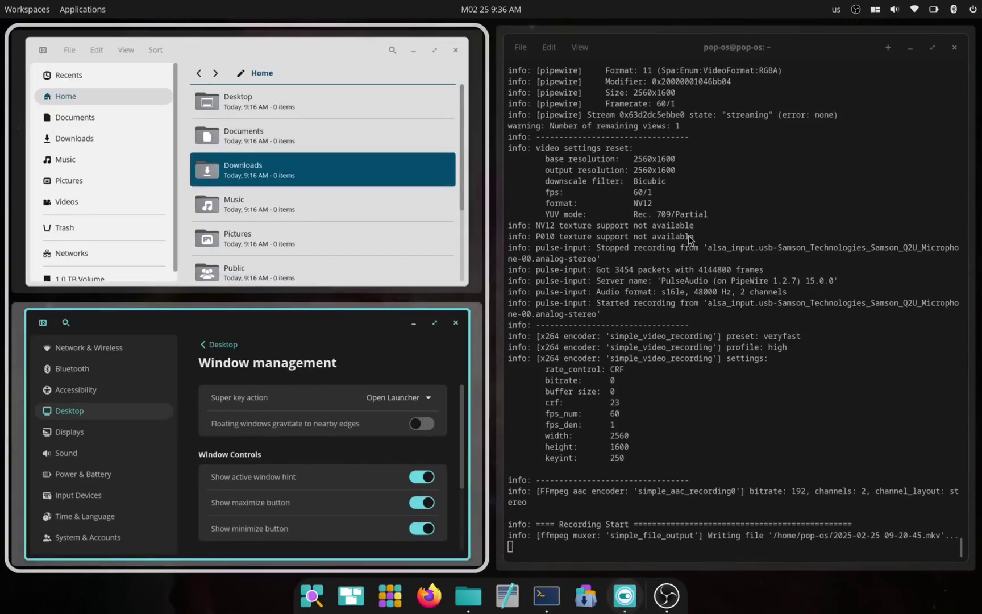
key("super+shift+Right")
key("super+shift+Left")
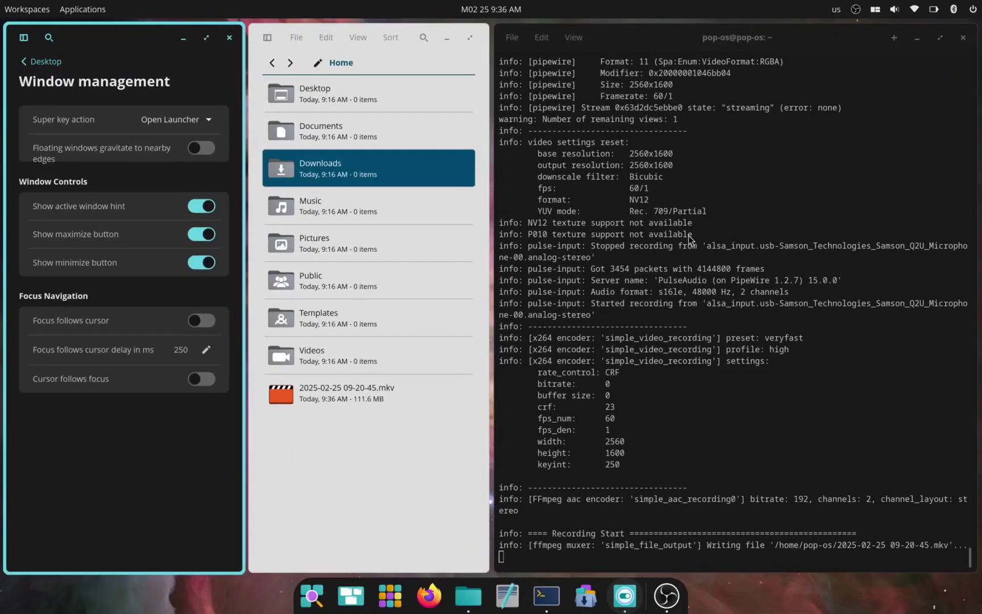
key("super+shift+Up")
key("super+shift+Down")
key("super+shift+Left")
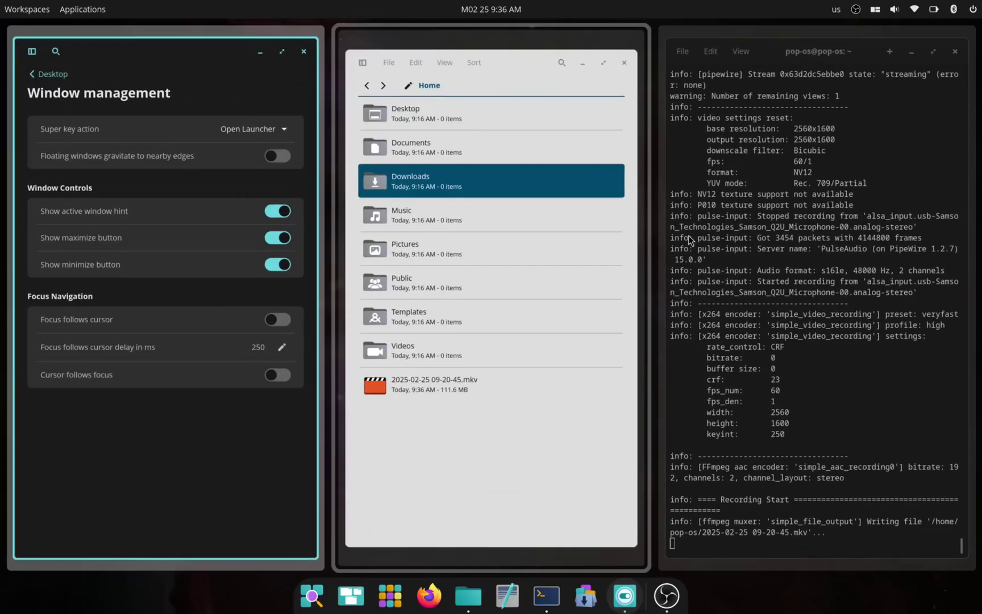
key("super+shift+Right")
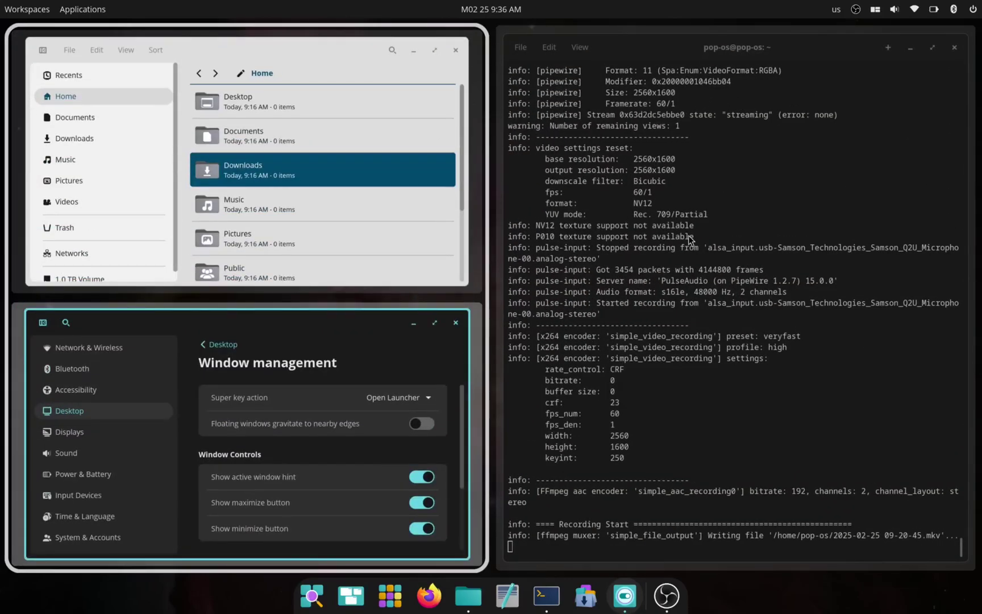
Focus the terminal and move it into the stack between the file manager and the settings window
key("super+Right")
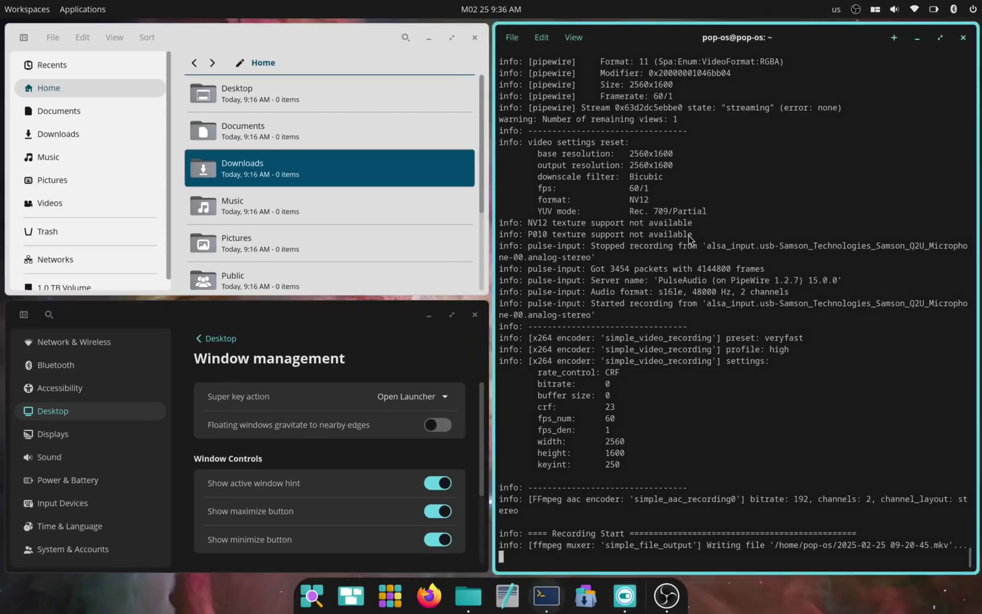
key("super+shift+Left")
key("super+shift+Down")
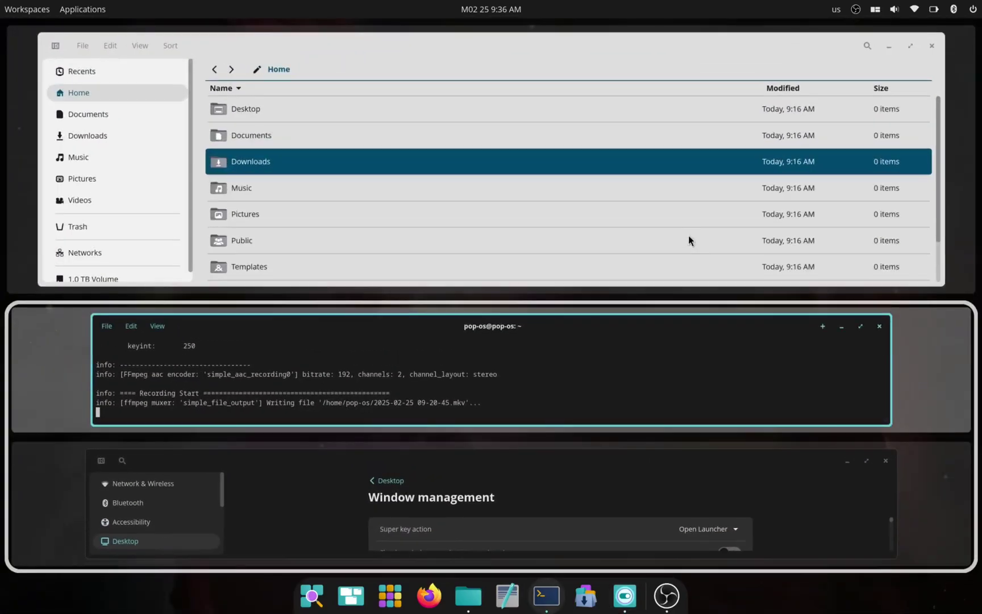
Move the terminal out of its group with the settings window into its own stacked tile below the file manager
key("super+shift+Up")
key("Up")
key("Up")
key("Right")
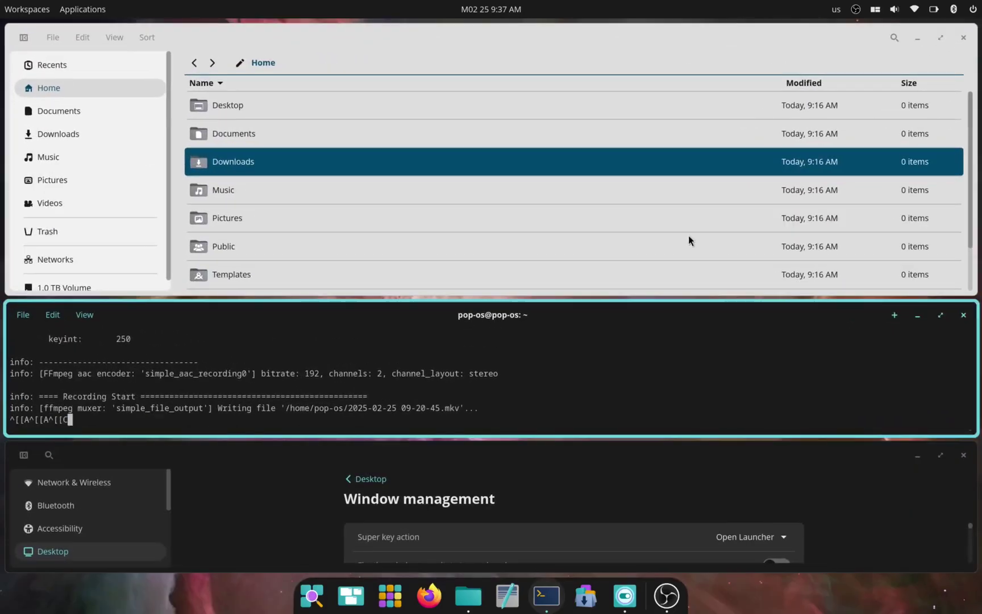
key("Down")
key("Left")
key("Down")
Focus the file manager, move it down past the terminal, and place it in a column beside the other two windows
left_click(491, 32)
key("super+shift+Down")
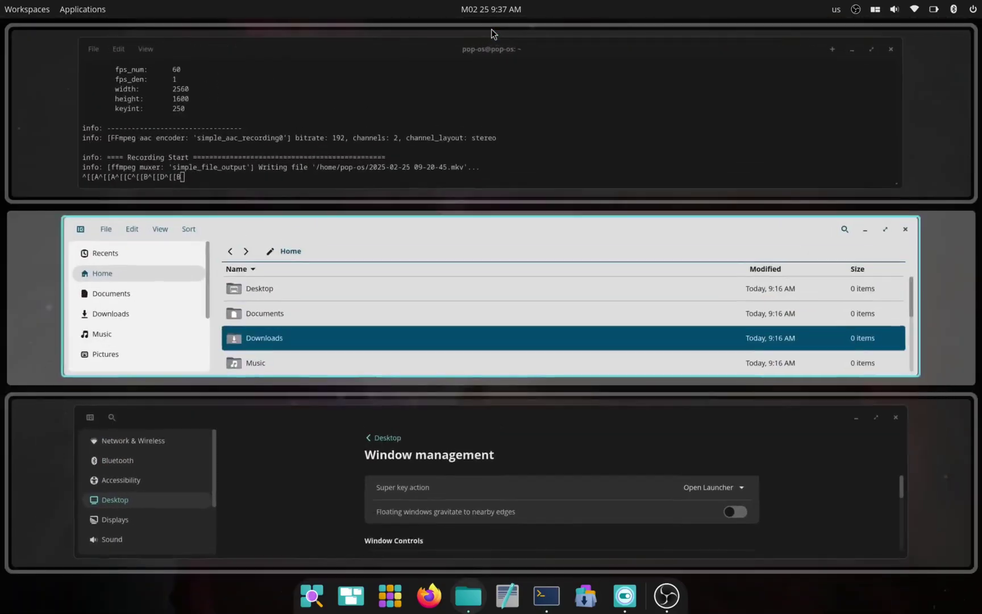
key("super+shift+Down")
key("super+shift+Right")
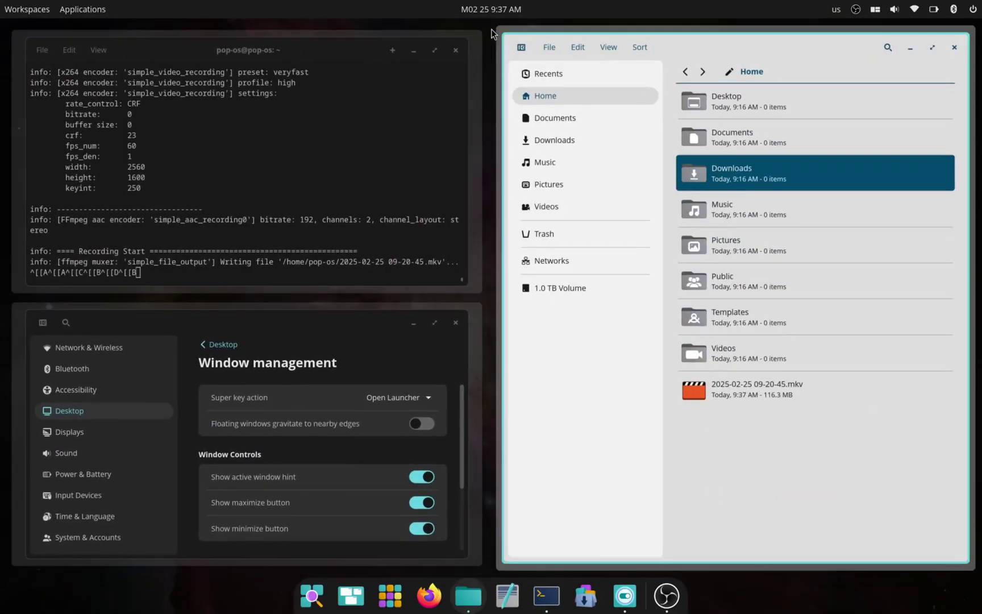
Shift focus from the file manager to the terminal and move the terminal below the settings window
key("Up")
key("Up")
key("super+Left")
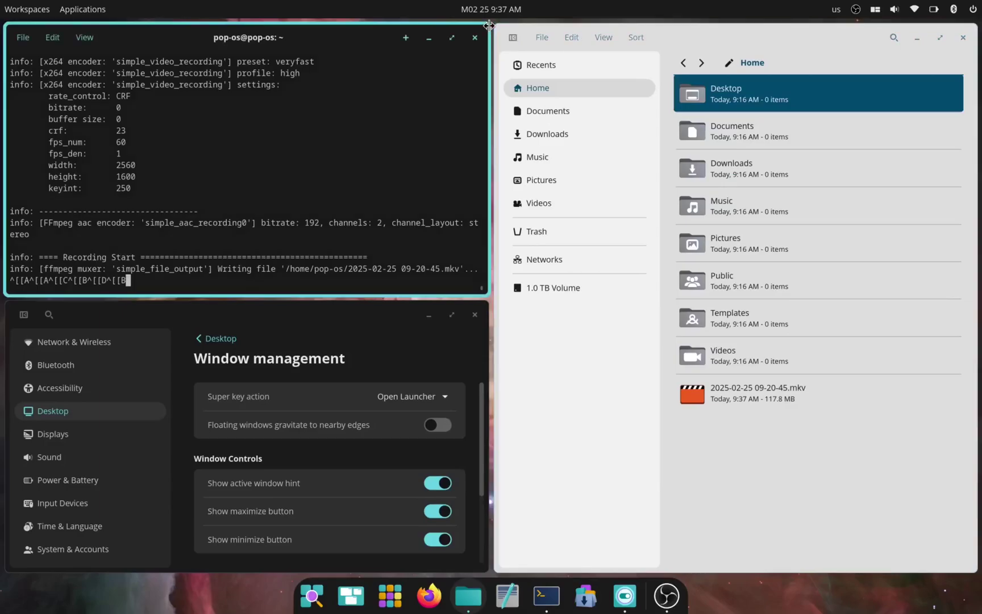
key("super+shift+Down")
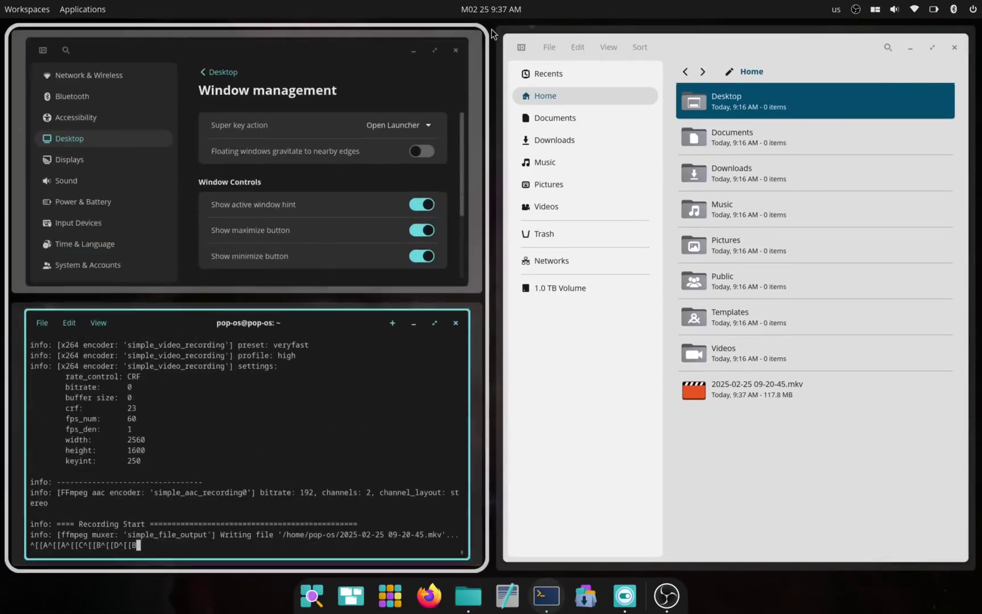
Move the terminal through full-width and side-by-side tile positions and return it below the settings window
key("super+shift+Left")
key("super+shift+Right")
key("super+shift+Down")
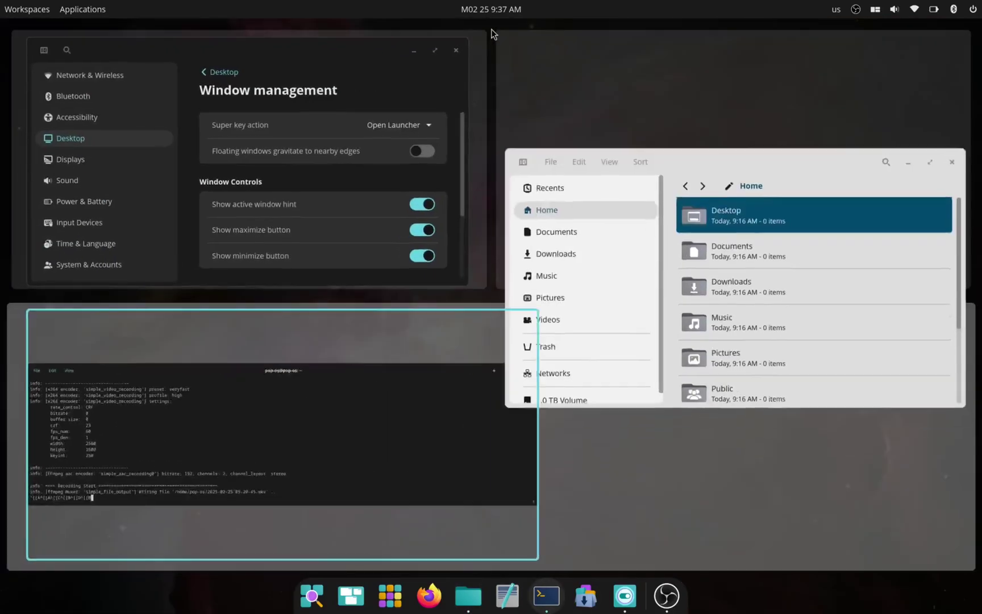
key("super+shift+Up")
key("super+shift+Left")
key("super+shift+Left")
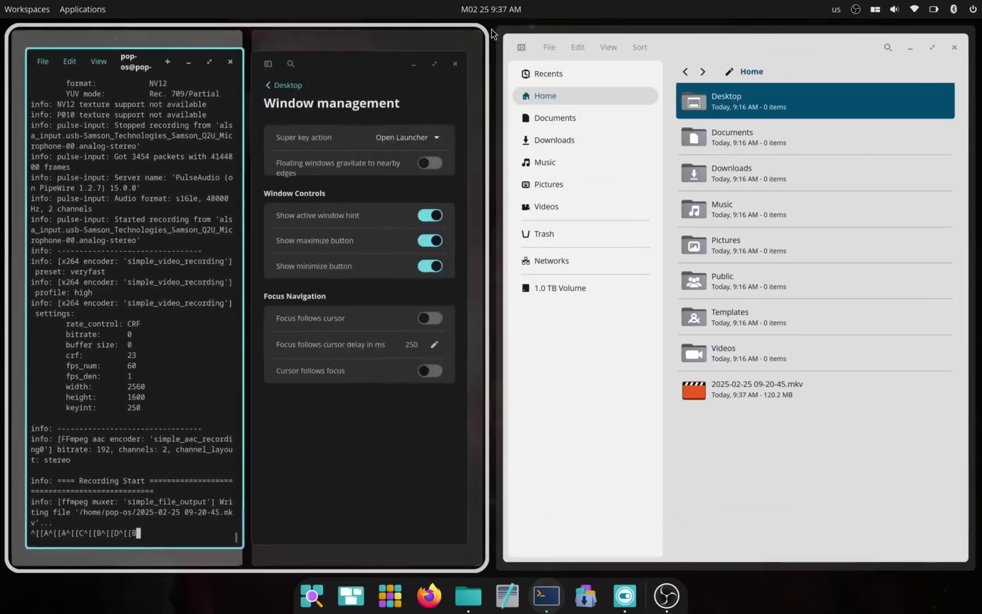
key("super+shift+Down")
Shift focus between the terminal and the neighbouring tiles, ending on the settings window above the terminal
key("Right")
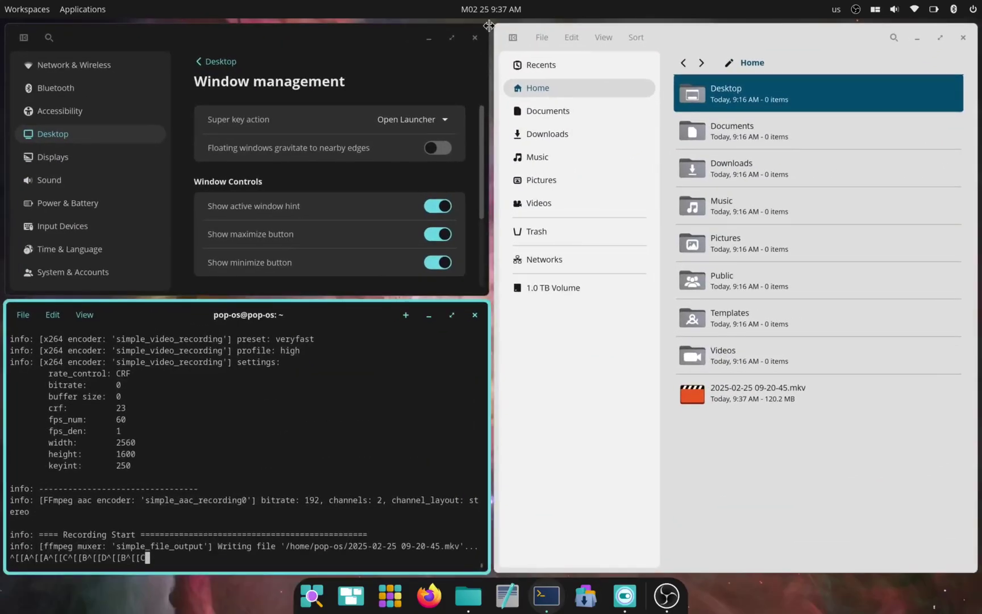
key("super+Right")
key("super+Left")
key("super+Down")
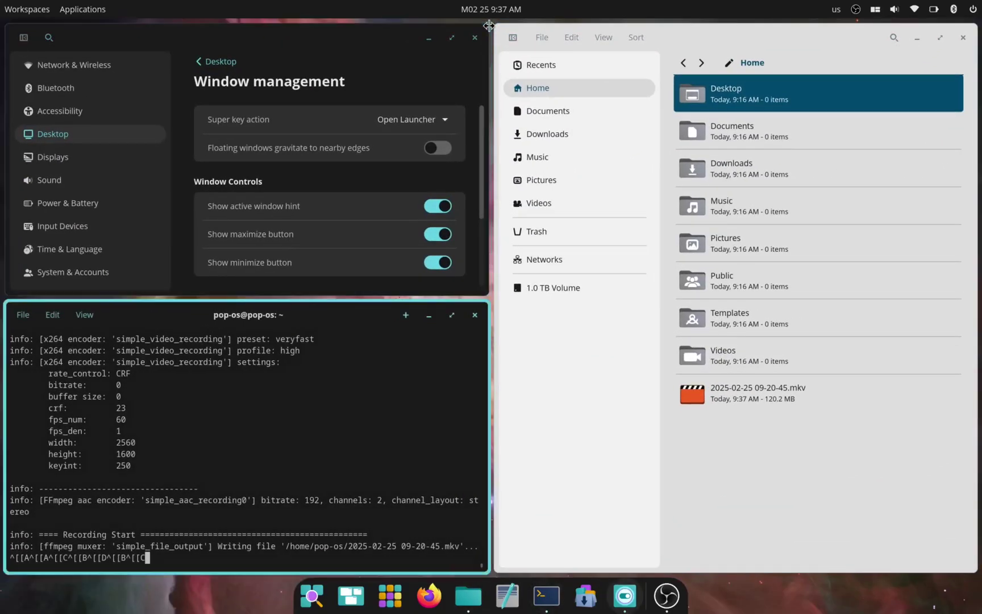
key("super+Up")
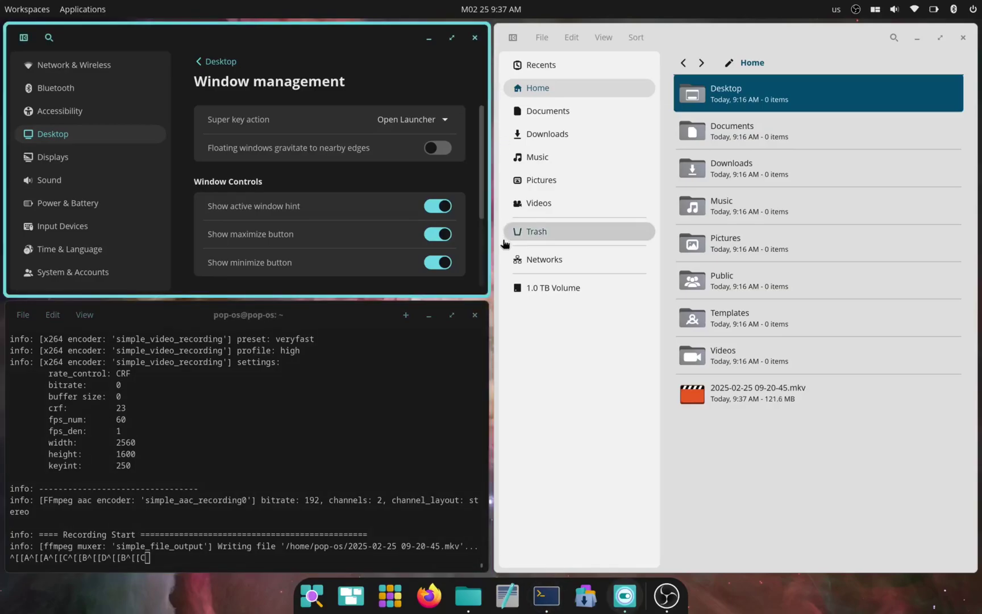
Resize the tiles so the settings window is shorter and the file manager column is wider
left_click_drag(452, 297, 450, 269)
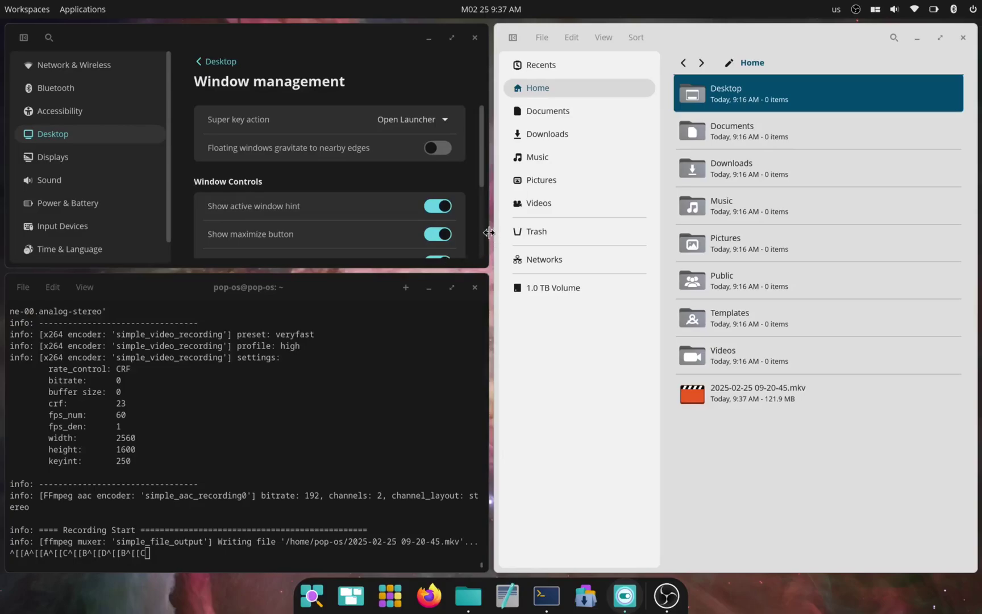
left_click_drag(487, 225, 450, 239)
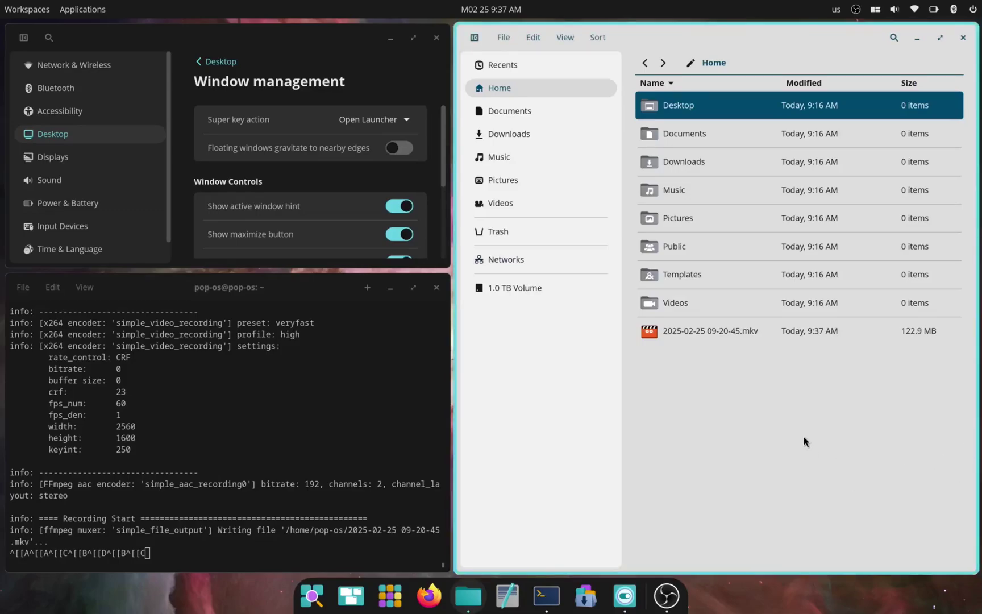
left_click(9, 517)
left_click(44, 272)
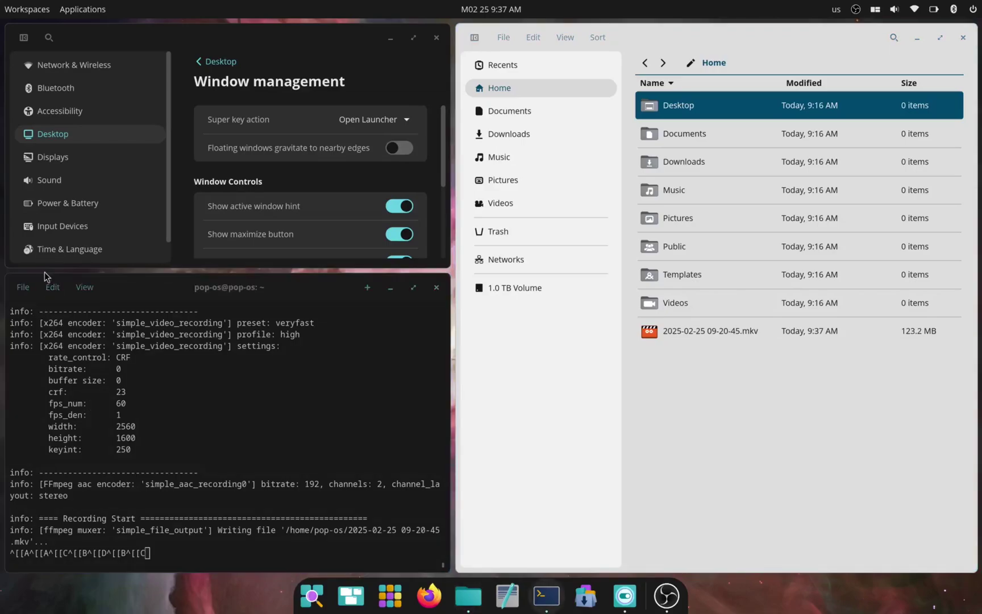
left_click_drag(44, 272, 126, 271)
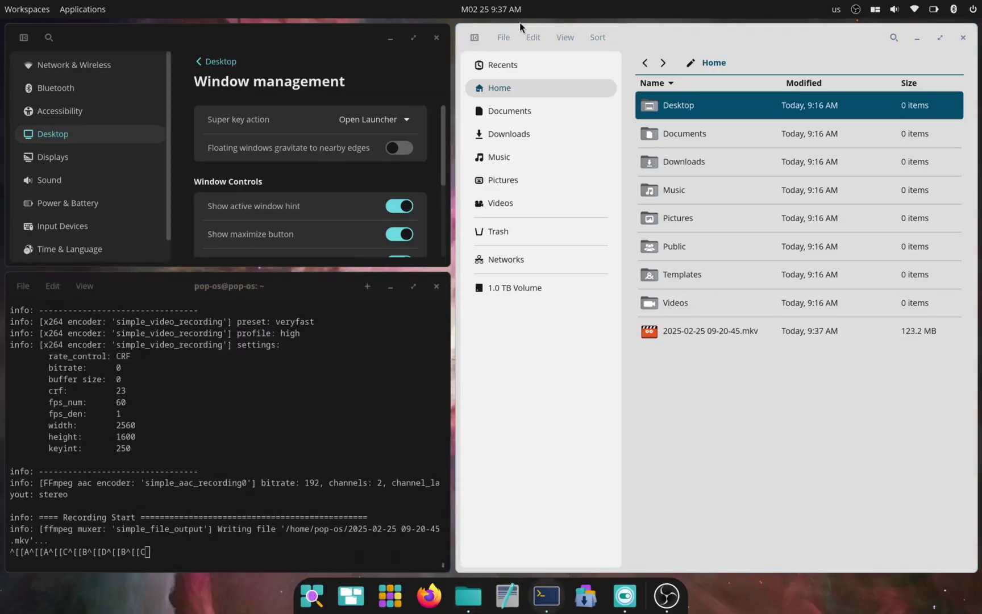
Show Recents in the file manager, and open the date, time and calendar settings from the clock's calendar
left_click(502, 64)
left_click(506, 10)
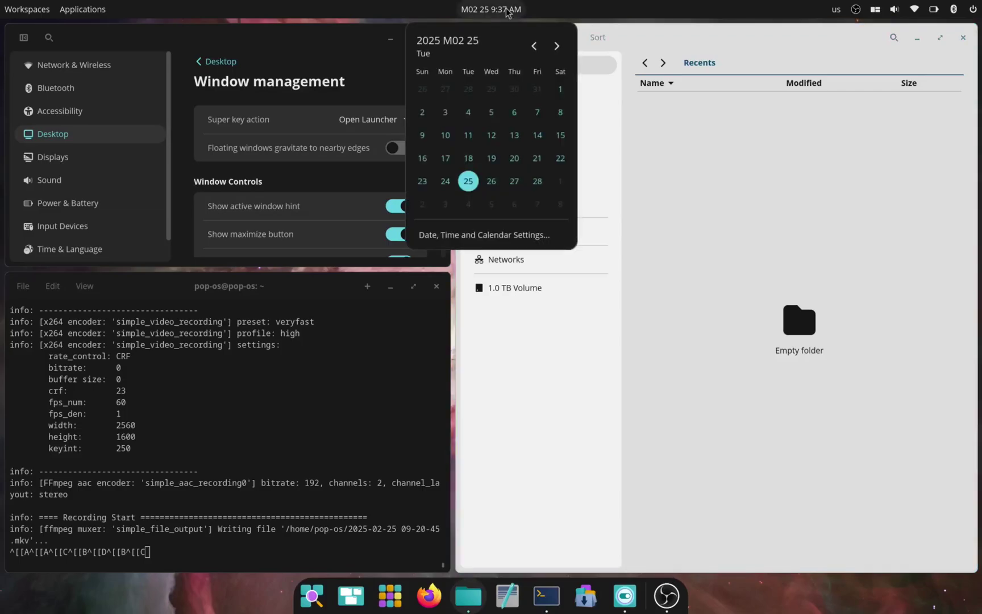
left_click(469, 236)
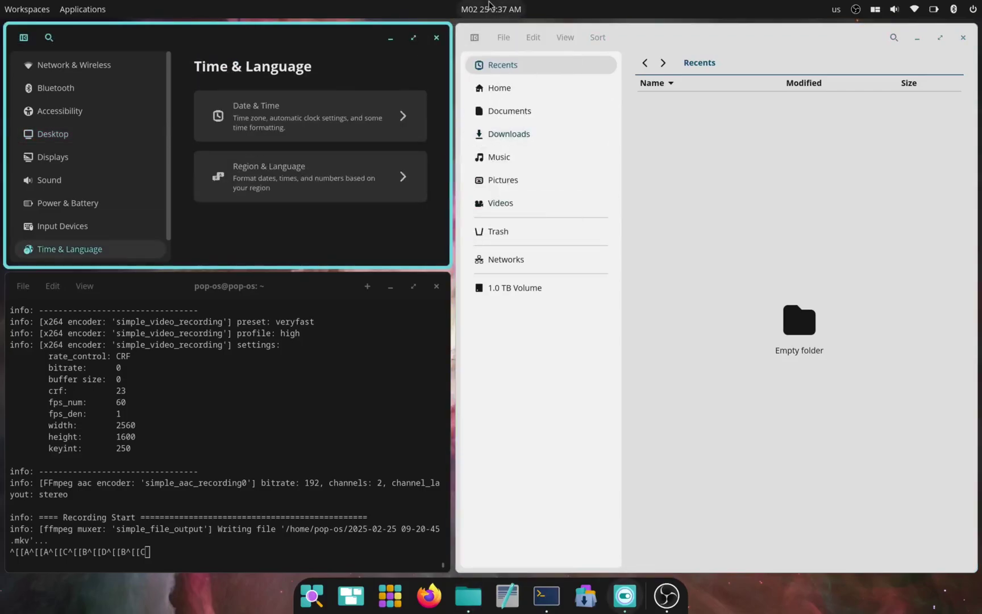
left_click(491, 9)
left_click(481, 234)
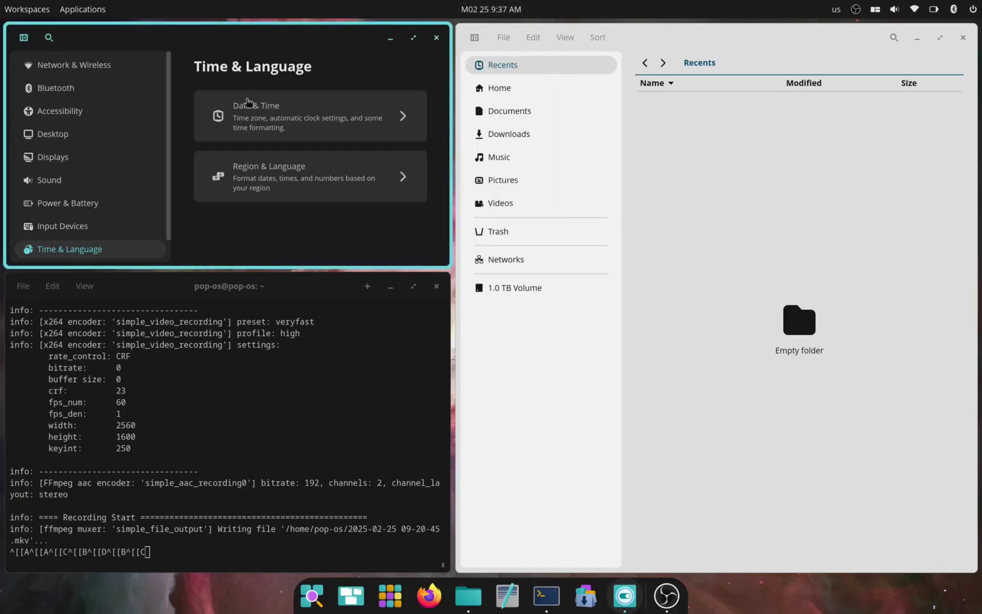
Open the Date & Time settings and review the date and time format options
left_click(253, 121)
scroll(361, 196, "down", 3)
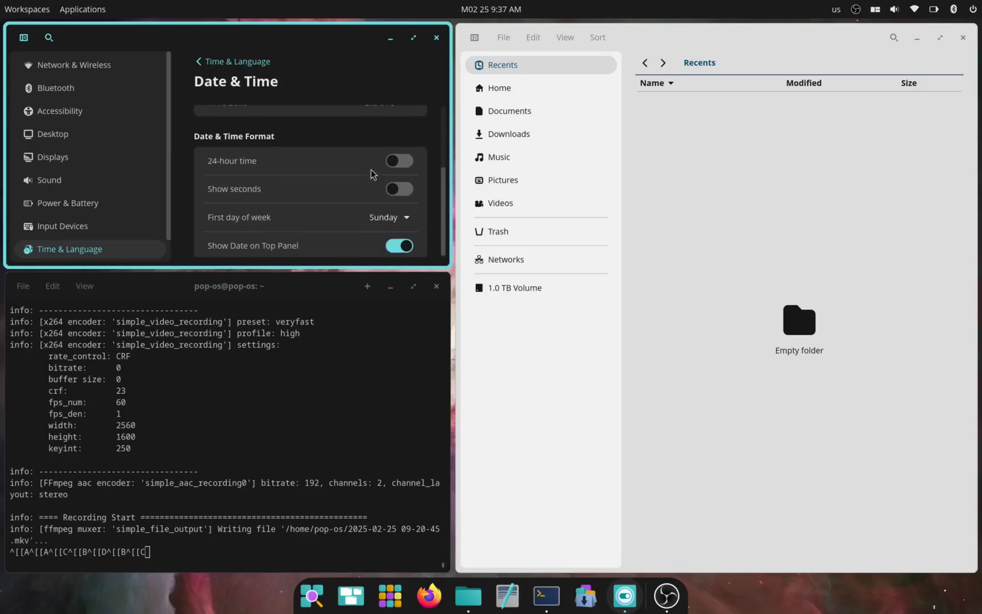
scroll(368, 180, "up", 3)
scroll(368, 178, "down", 3)
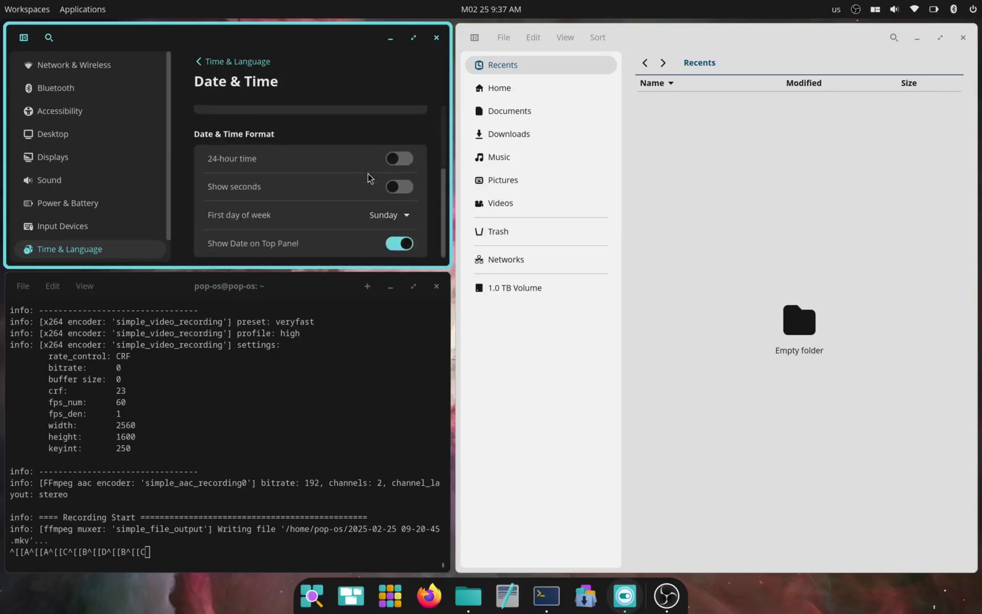
Toggle Show Date on Top Panel off and on several times, leaving it enabled
left_click(400, 243)
left_click(400, 243)
left_click(400, 243)
left_click(400, 243)
left_click(400, 243)
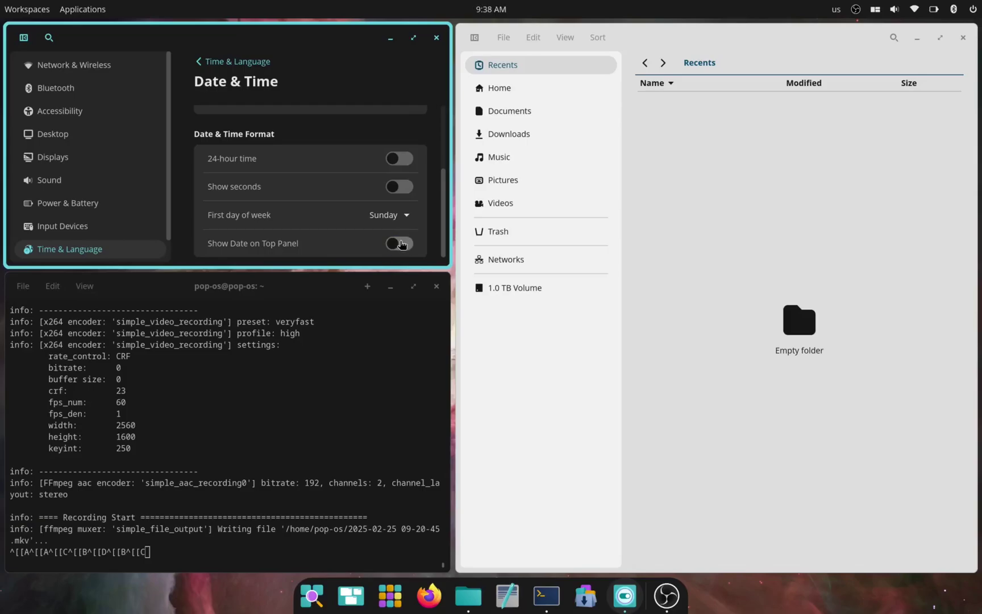
left_click(400, 243)
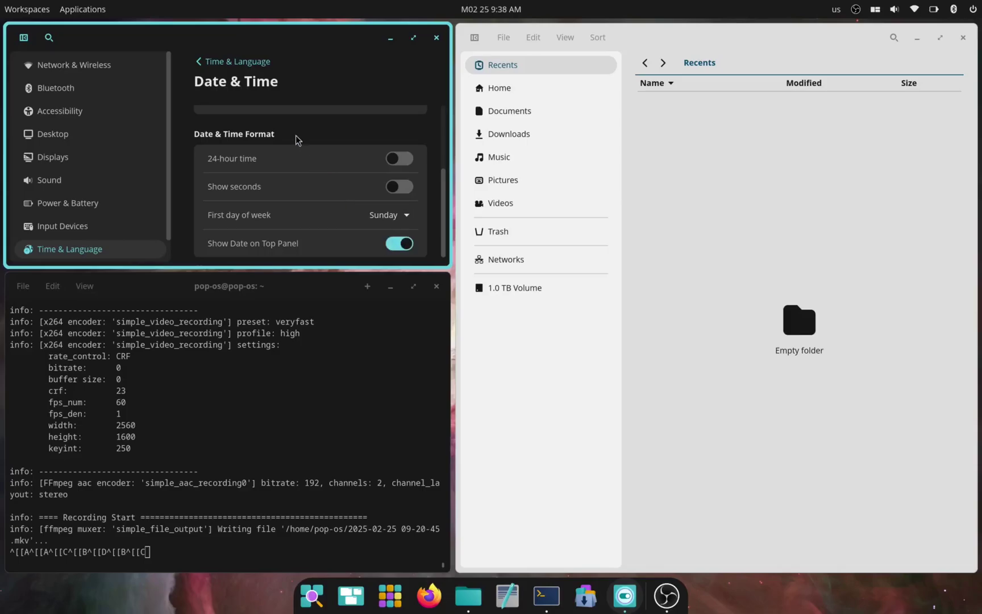
Open the Region & Language settings and browse the list of regions available for formatting
left_click(202, 64)
left_click(297, 178)
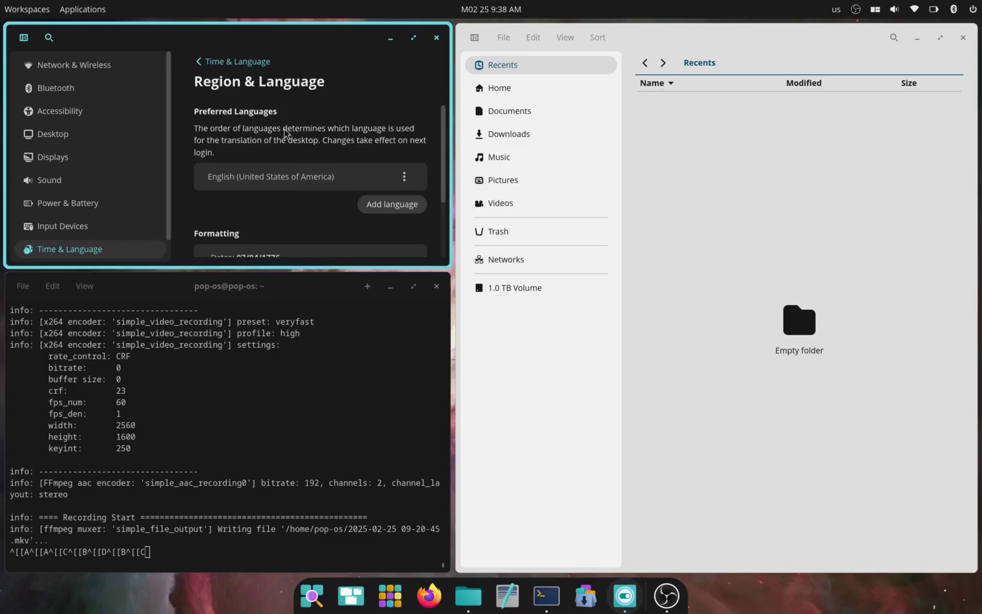
scroll(284, 133, "down", 3)
left_click(289, 249)
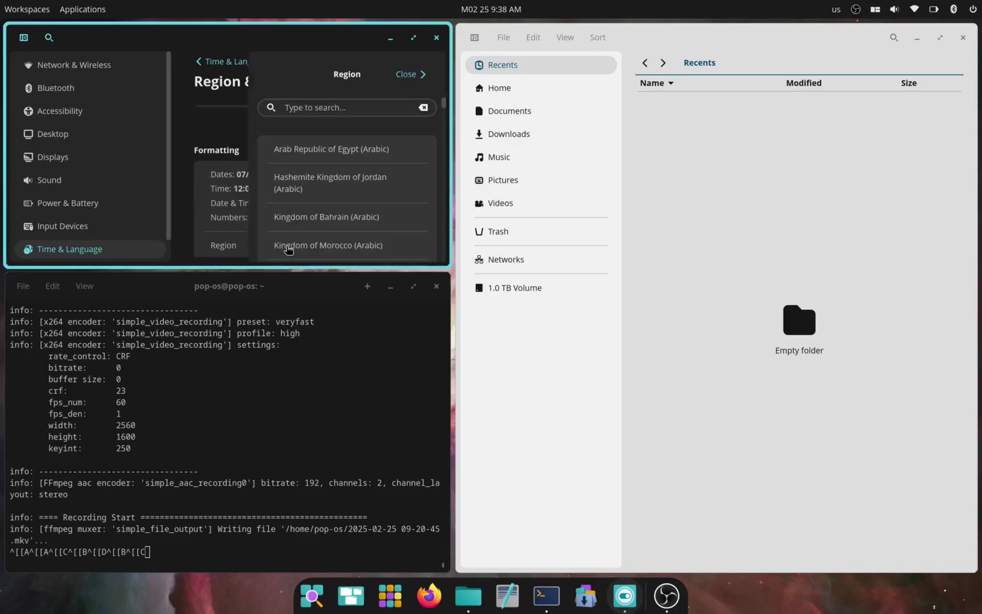
scroll(312, 168, "down", 15)
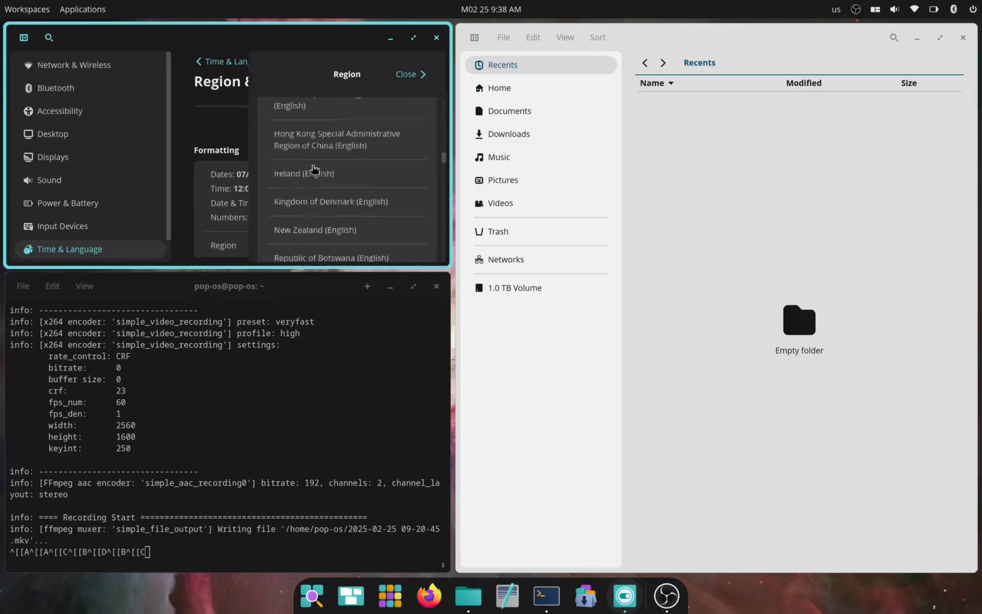
Browse the list of regions, close it without choosing one, and return to the Time & Language page
scroll(313, 169, "down", 12)
left_click(403, 74)
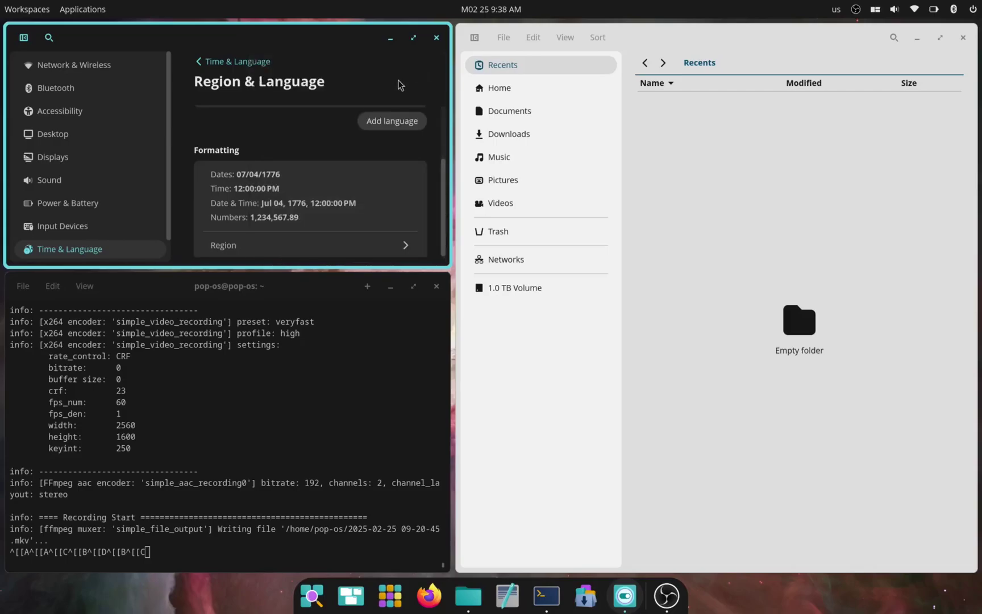
left_click(234, 61)
Move the Settings window onto the Files window to stack them, and switch between the two stacked windows
left_click_drag(202, 40, 433, 207)
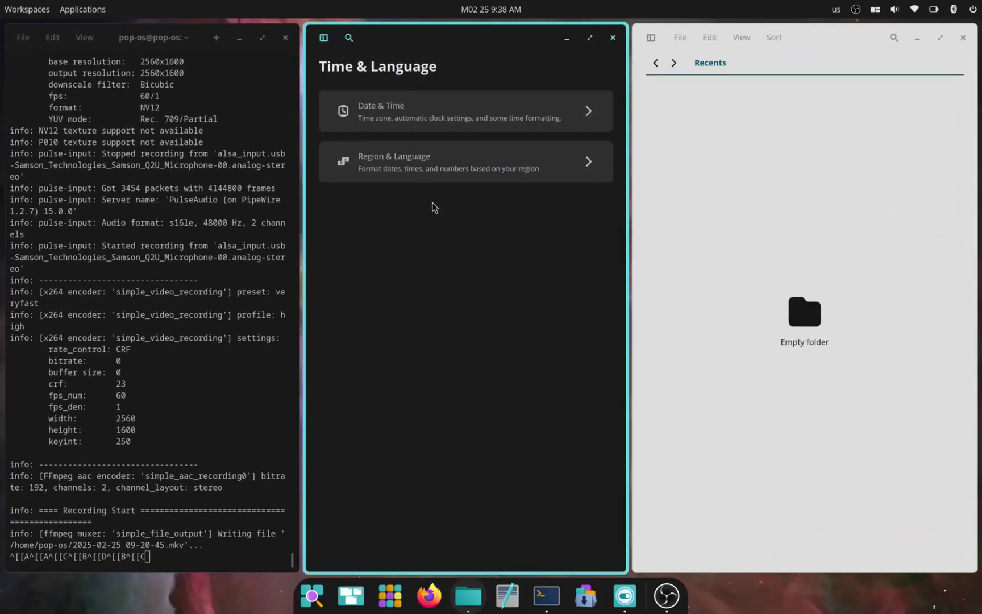
left_click_drag(428, 41, 712, 294)
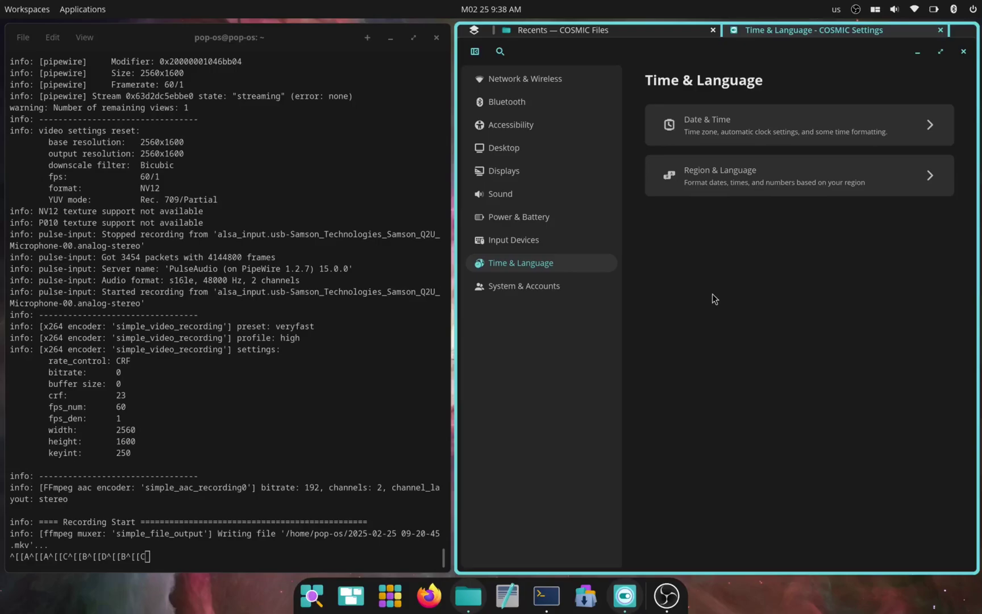
left_click(630, 29)
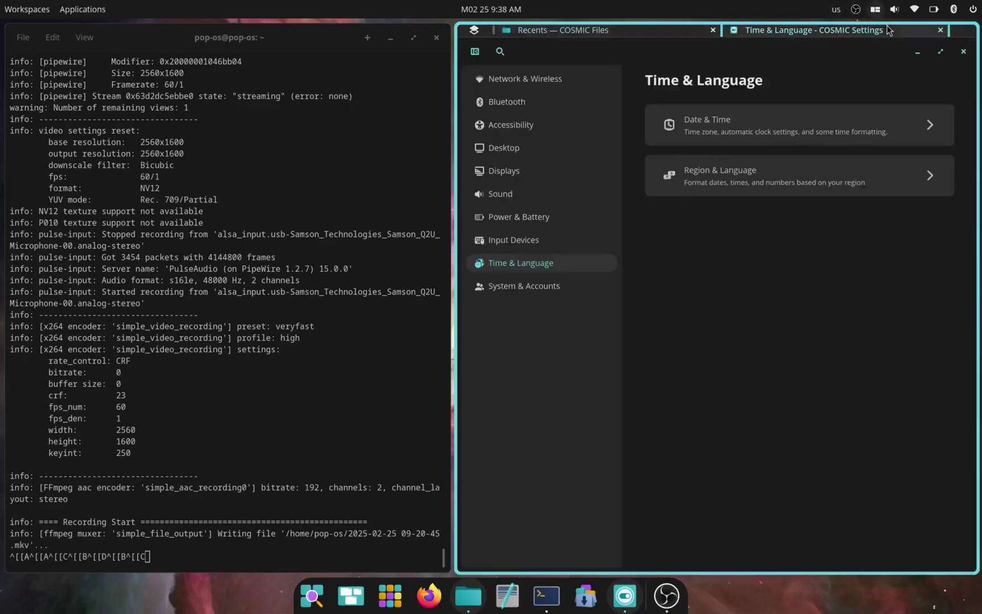
left_click(886, 30)
Open the window management settings from the tiling options
left_click(876, 10)
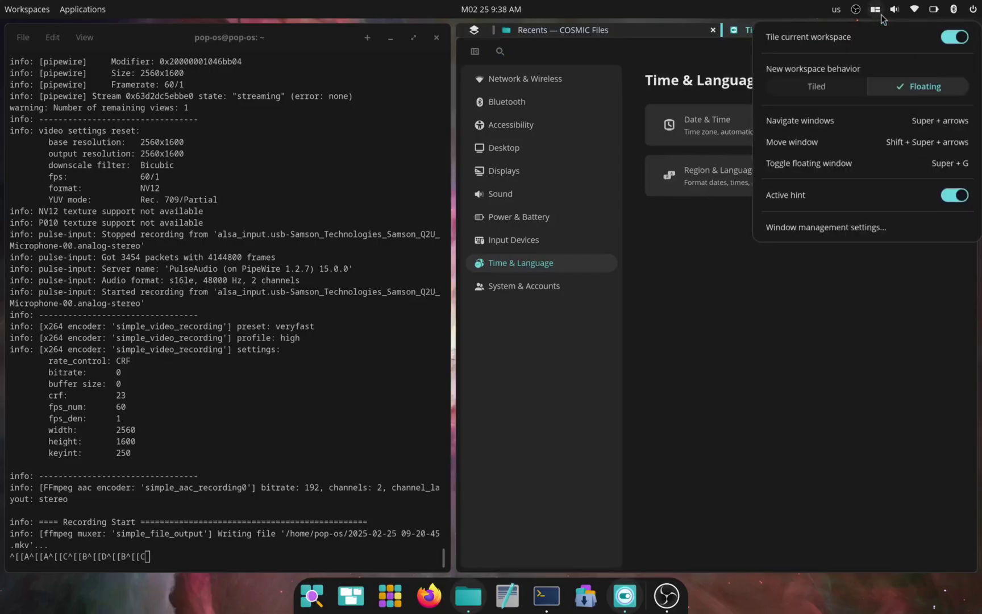
left_click(831, 227)
left_click(849, 445)
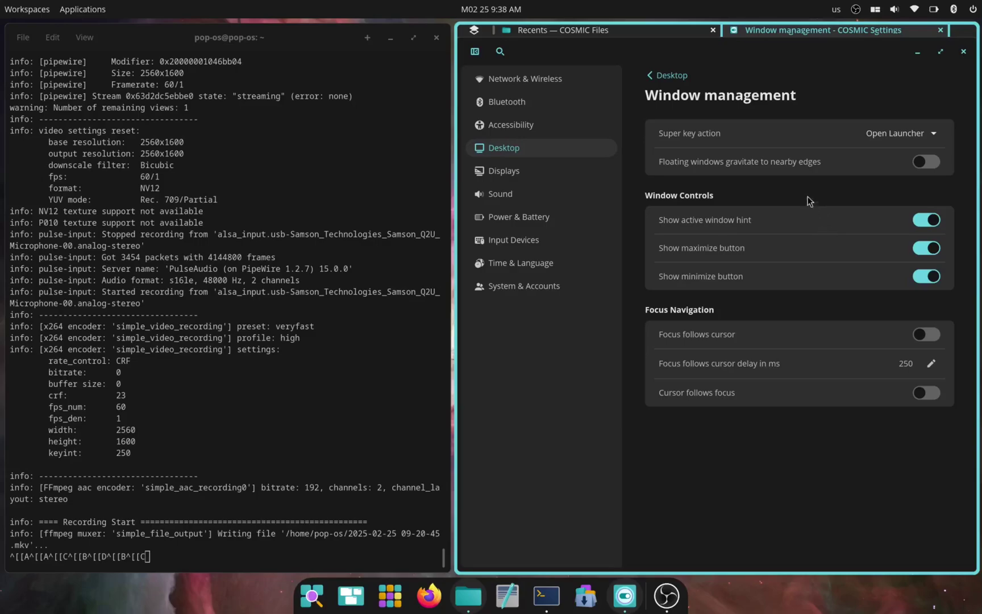
Search the settings for "short" and open the keyboard shortcuts page
left_click(498, 50)
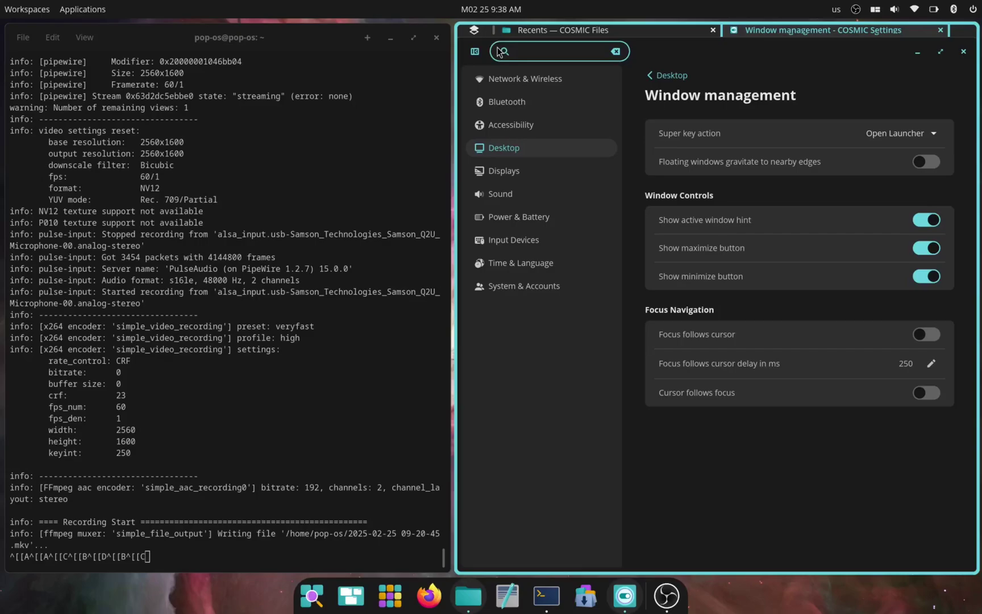
type("short")
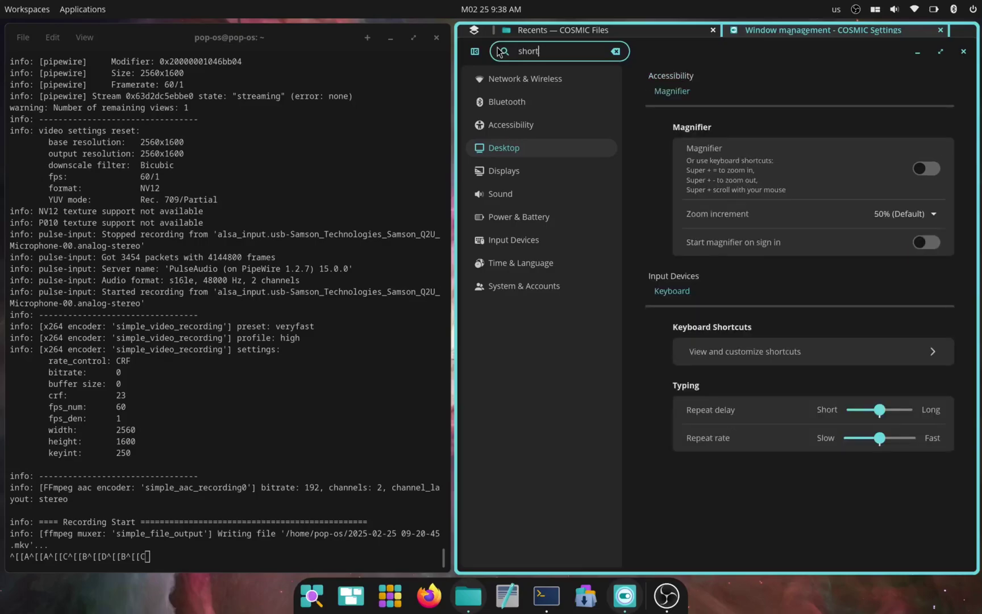
left_click(702, 346)
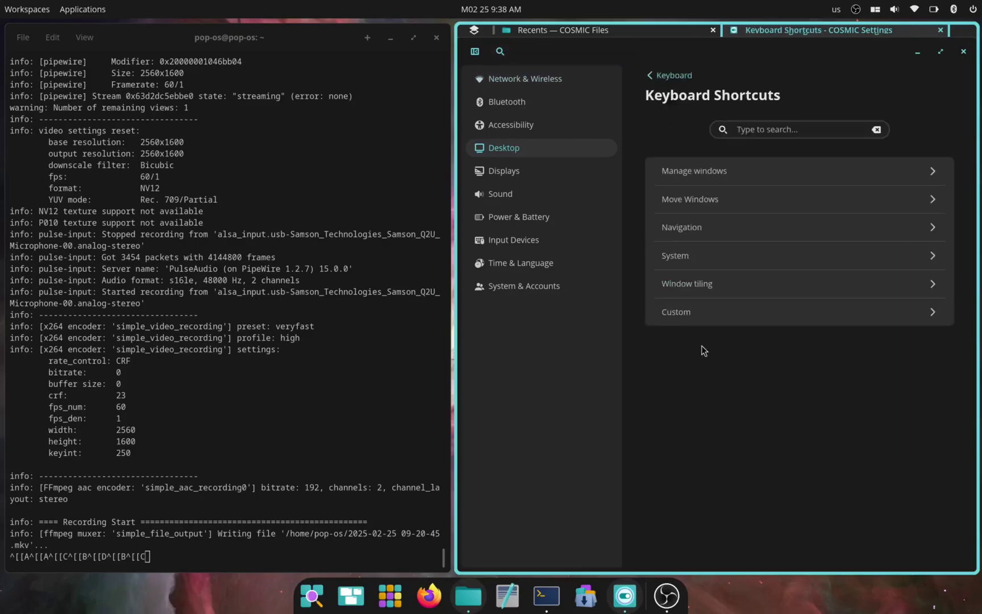
Review the Manage windows shortcuts and the Toggle sticky window keybinding, and check the battery status
left_click(713, 171)
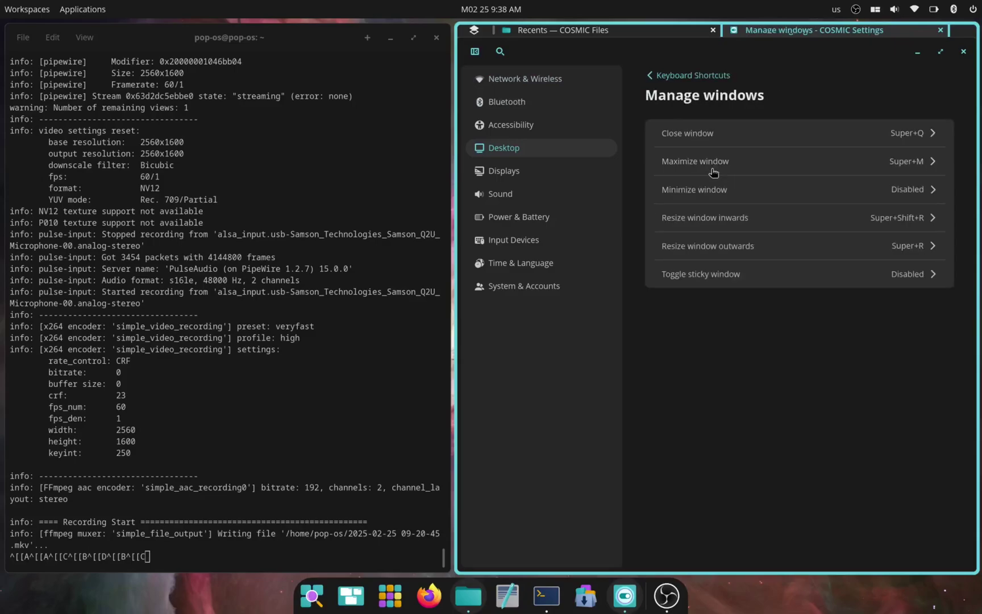
left_click(695, 281)
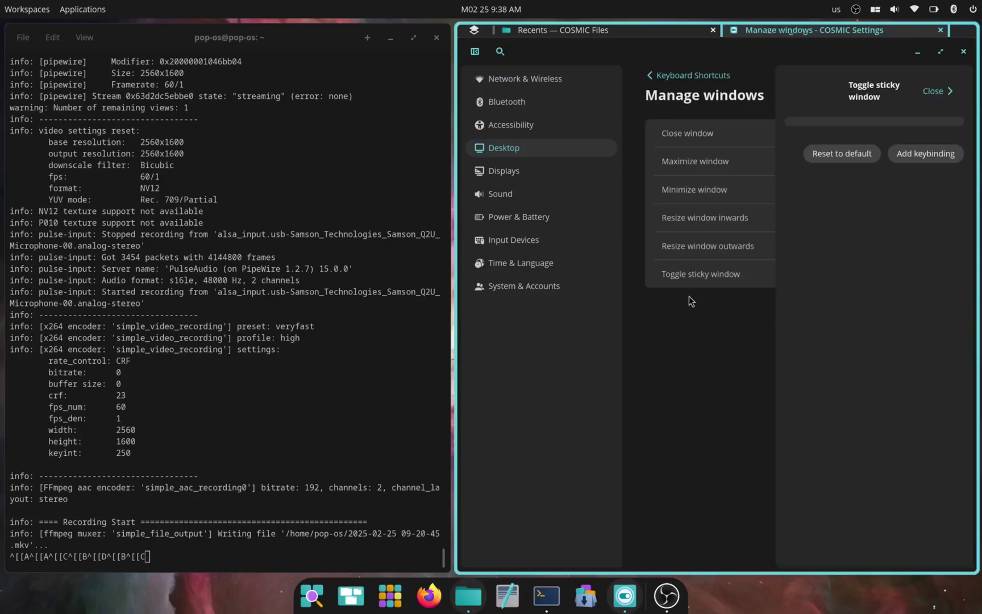
left_click(932, 89)
left_click(936, 7)
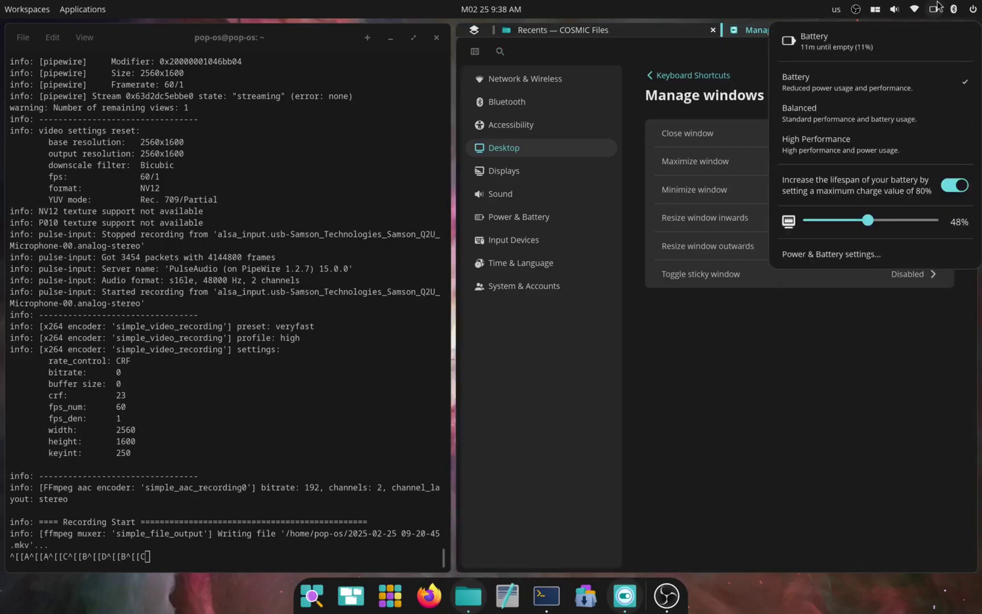
left_click(937, 5)
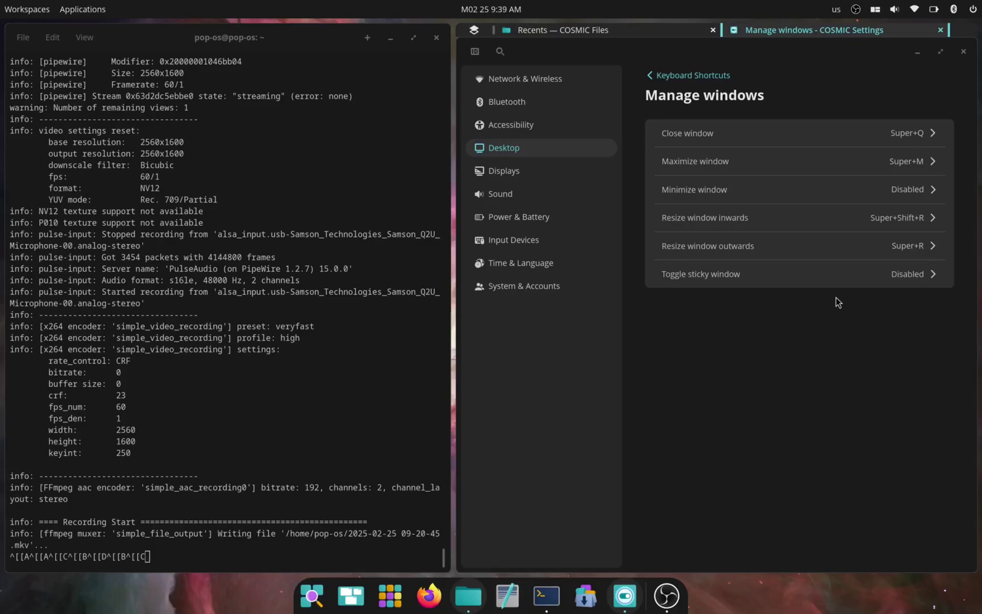
Review the list of Move Windows keyboard shortcuts
left_click(689, 77)
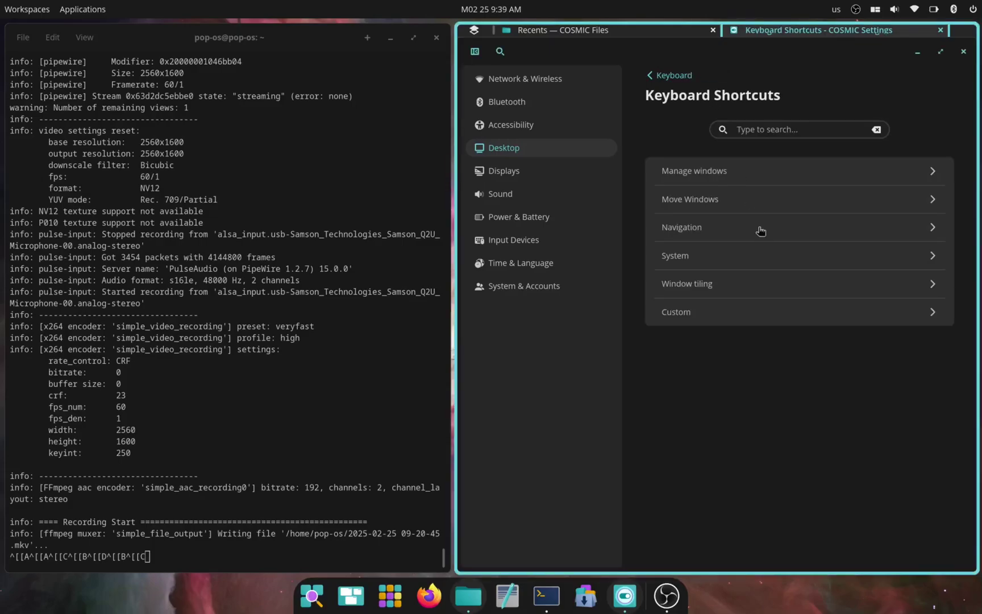
left_click(728, 203)
scroll(760, 235, "down", 2)
scroll(759, 234, "down", 5)
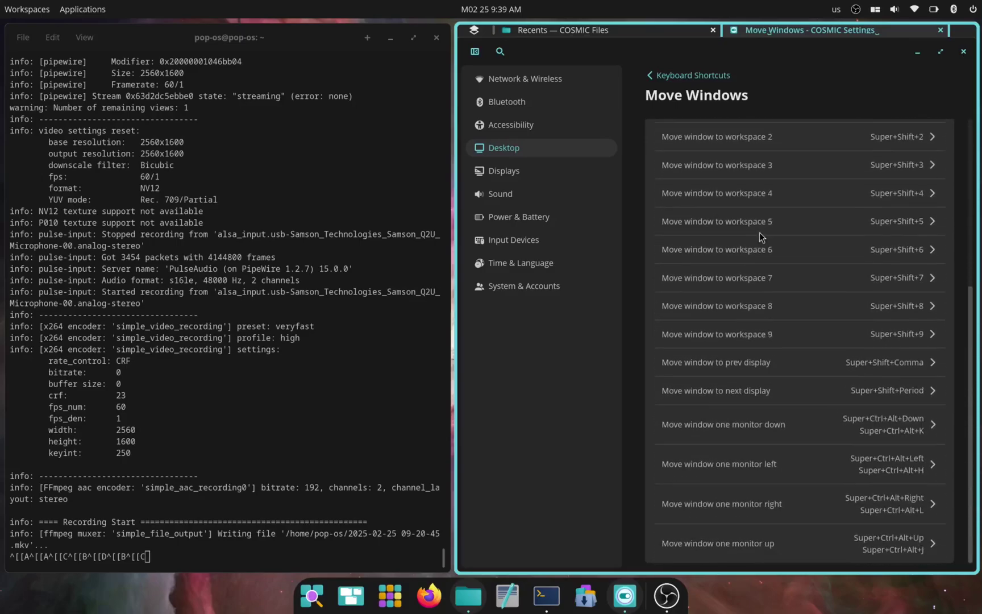
Return to the shortcut categories and search the keyboard shortcuts for "stac"
left_click(650, 74)
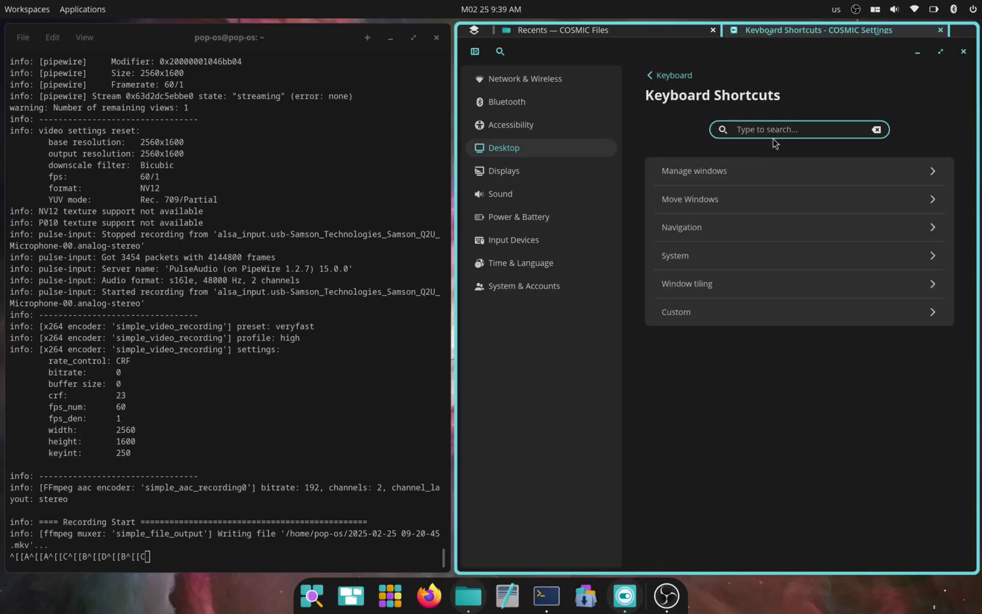
left_click(781, 122)
type("stac")
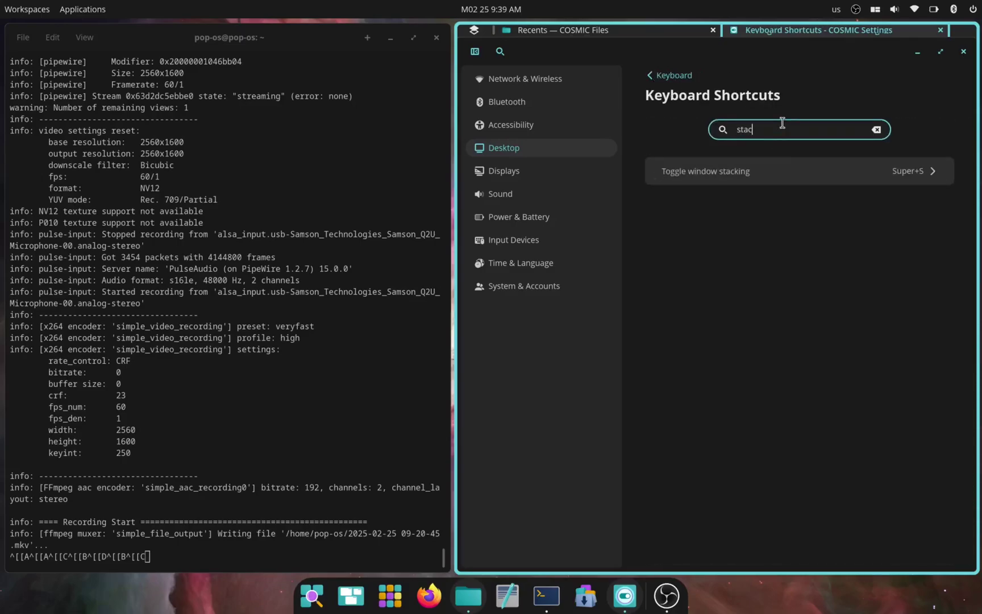
Toggle window stacking off and on again for the Files and Settings windows
left_click(709, 244)
key("super+s")
key("super+s")
key("super+s")
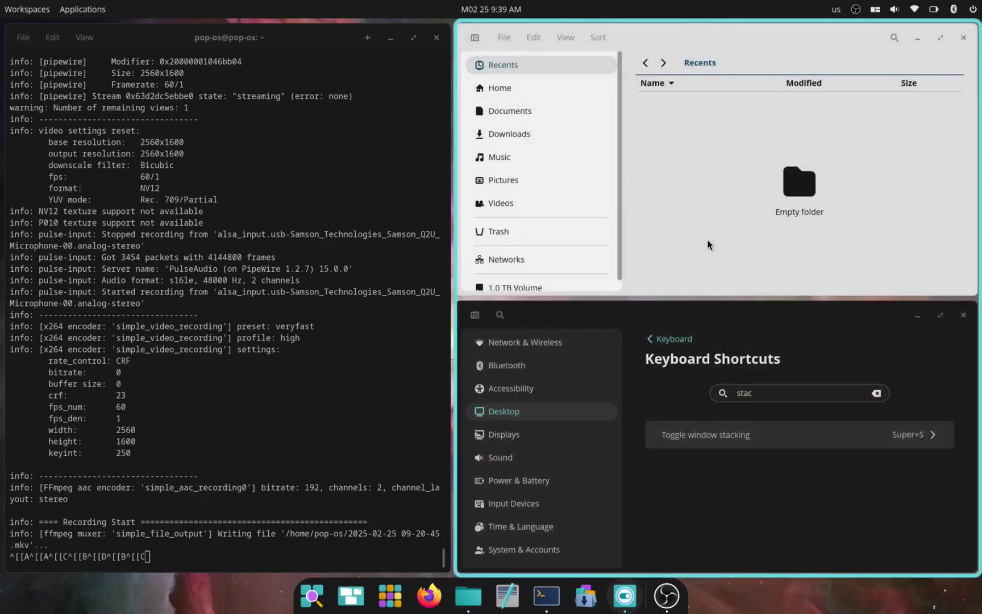
key("super+s")
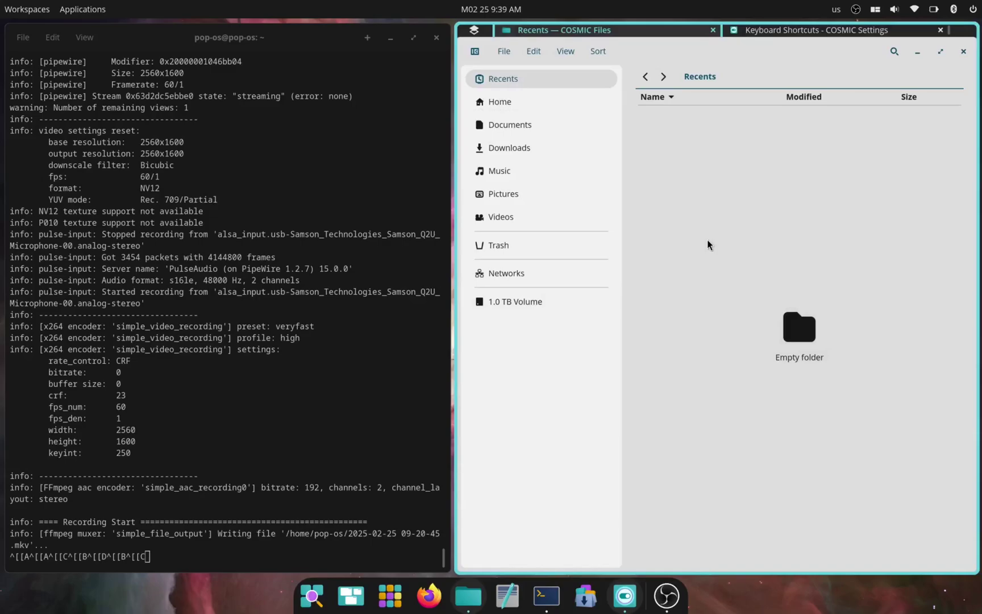
Switch back and forth between the stacked Files and Settings windows, ending on Files
left_click(771, 32)
left_click(660, 33)
left_click(765, 30)
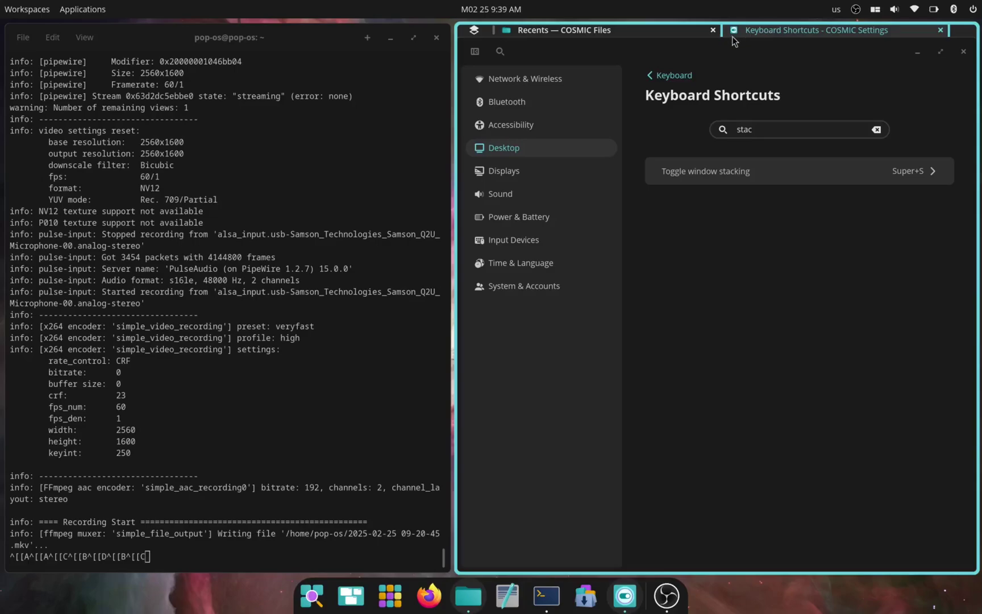
left_click(629, 27)
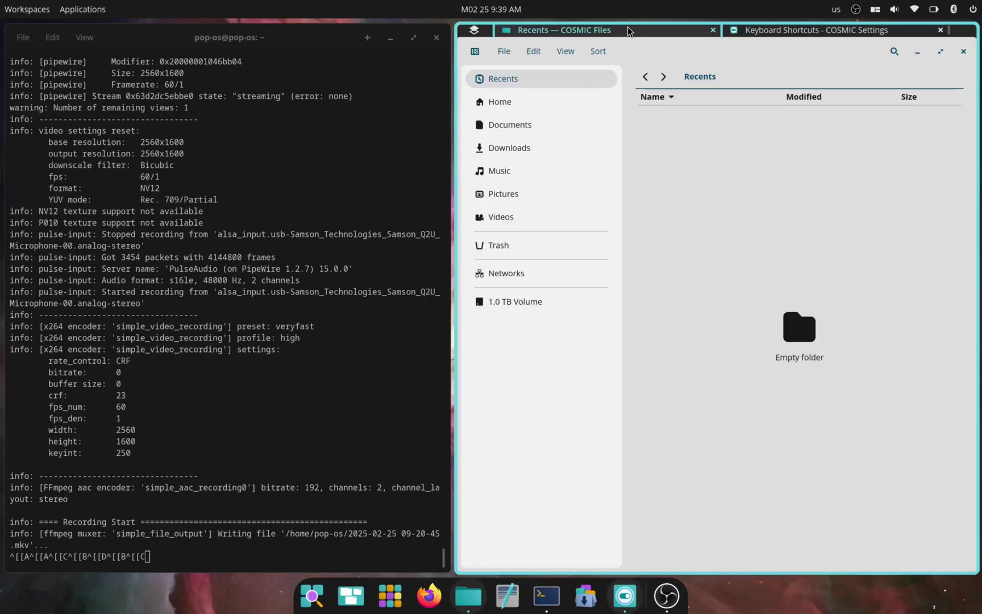
Move the Files and Settings stack to the other side of the terminal, and detach the Files window as its own tile
left_click_drag(484, 26, 543, 145)
left_click_drag(483, 27, 51, 126)
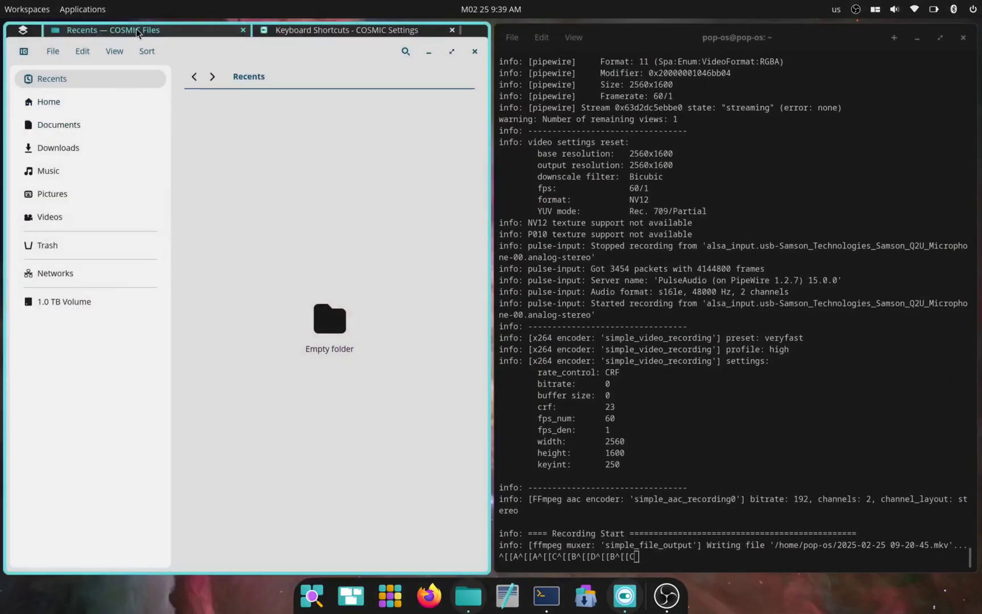
left_click_drag(135, 28, 310, 304)
Turn on stacking for the terminal window and pull the terminal out of its stack into a separate tile
left_click(358, 50)
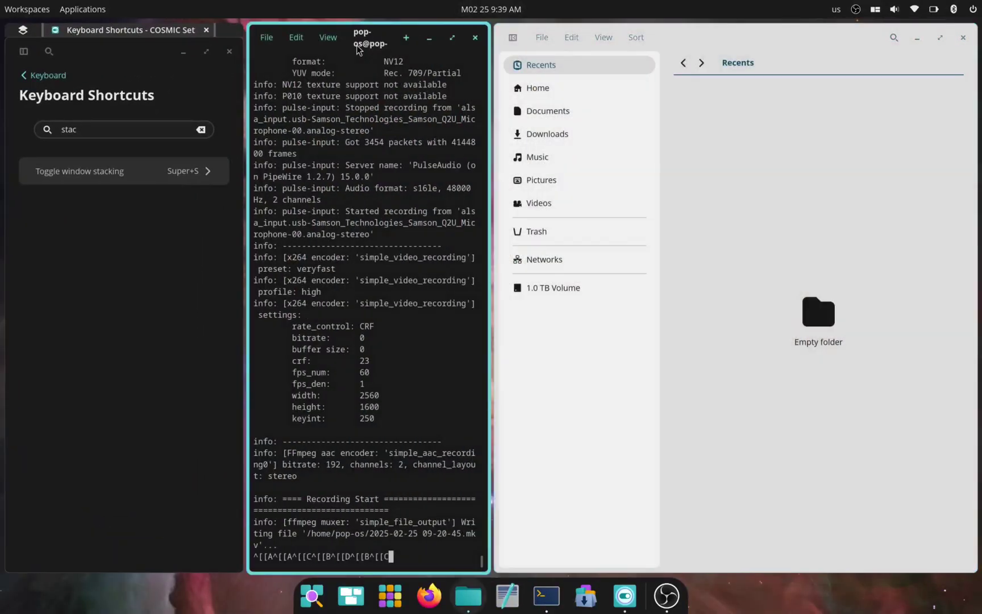
key("super+s")
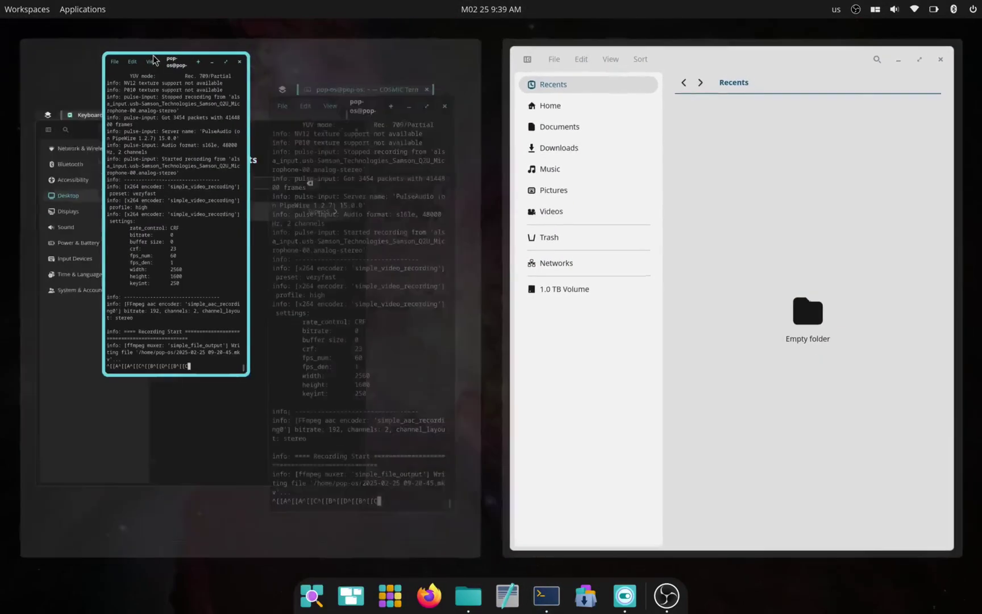
left_click_drag(332, 32, 193, 267)
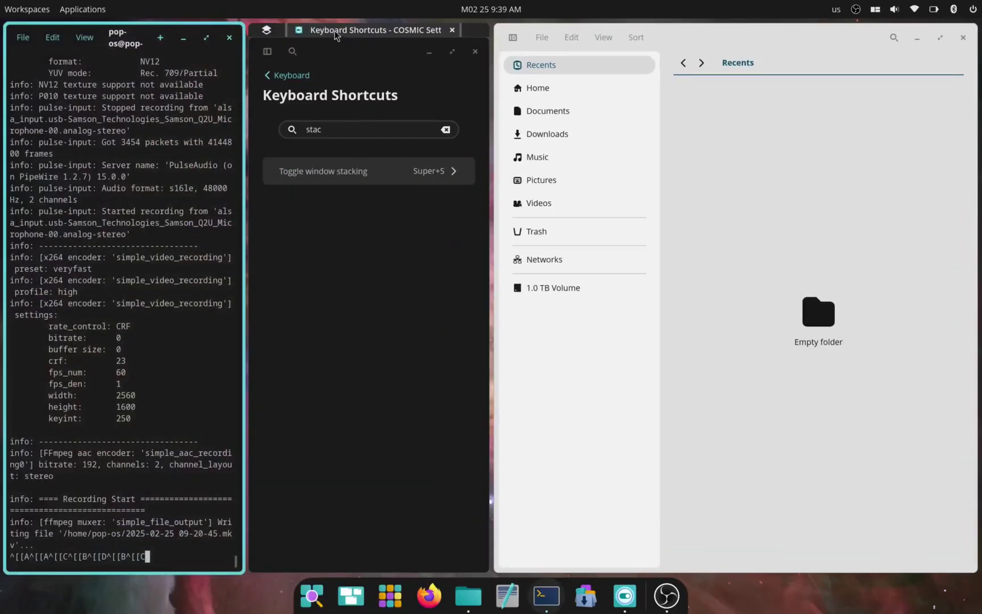
Detach the Settings window from its stack and stack the Files window with the terminal
left_click_drag(343, 31, 189, 300)
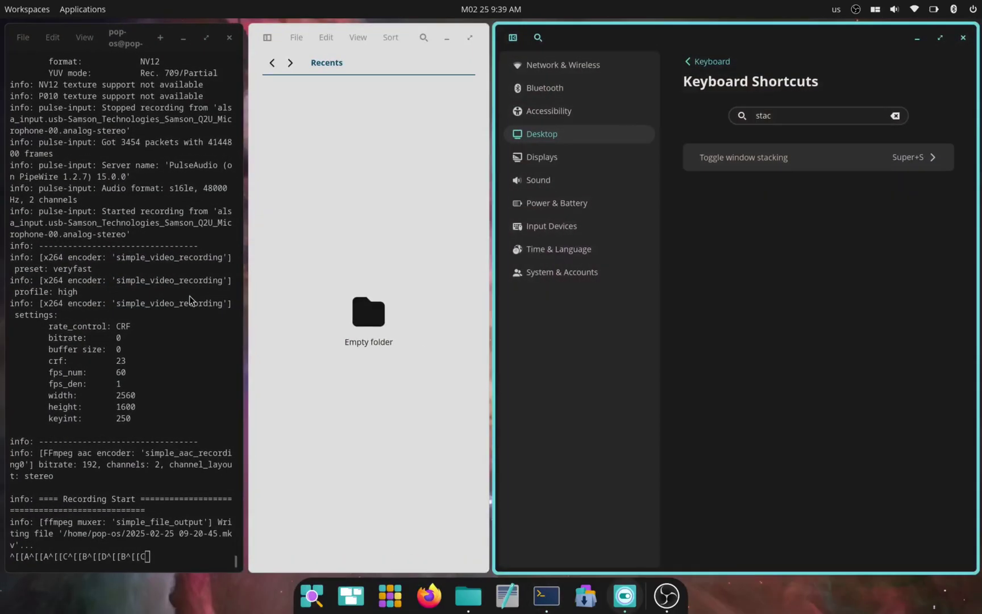
left_click(396, 116)
left_click_drag(390, 48, 246, 296)
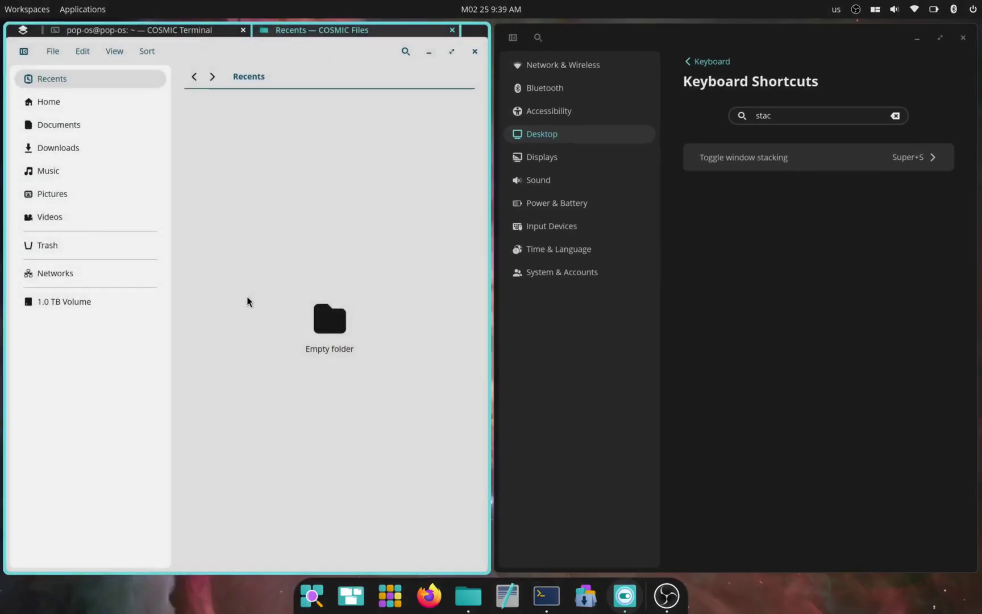
Turn off tiling for the current workspace
left_click(882, 9)
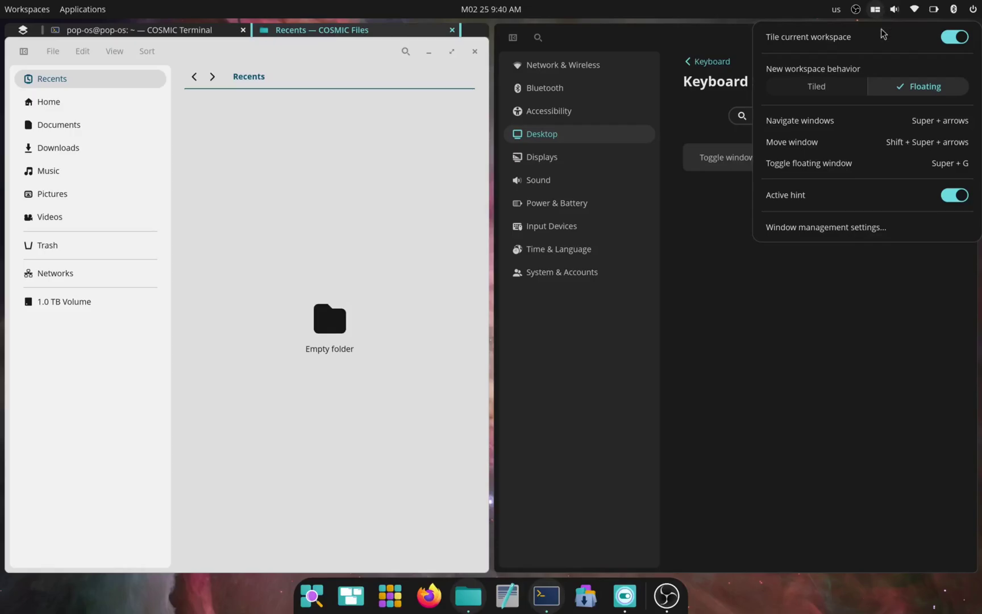
left_click(955, 37)
left_click(822, 257)
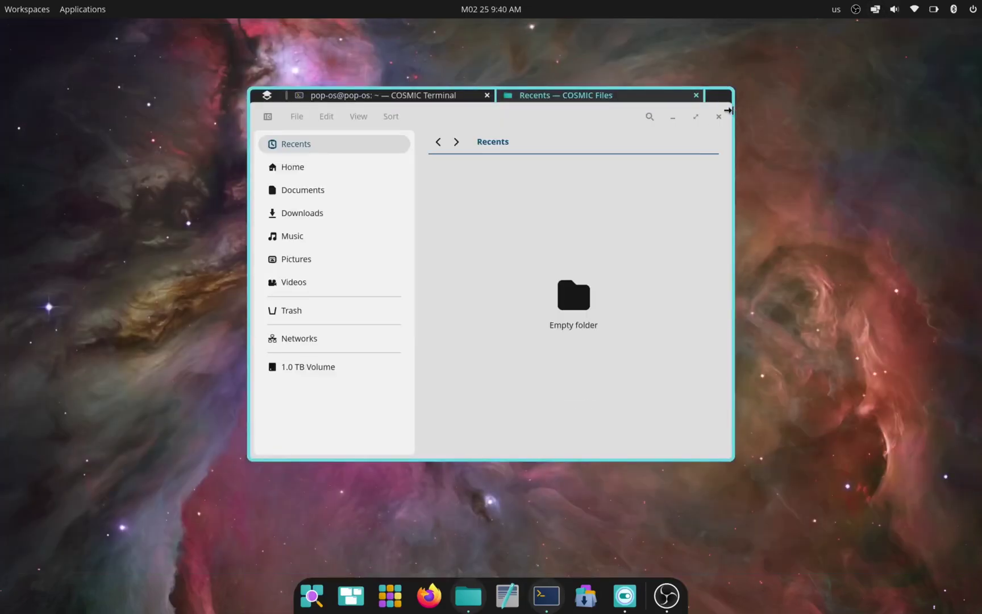
Reposition the floating terminal and Files stack and add the Settings window to it
left_click_drag(721, 96, 775, 71)
left_click_drag(578, 77, 613, 114)
key("super+s")
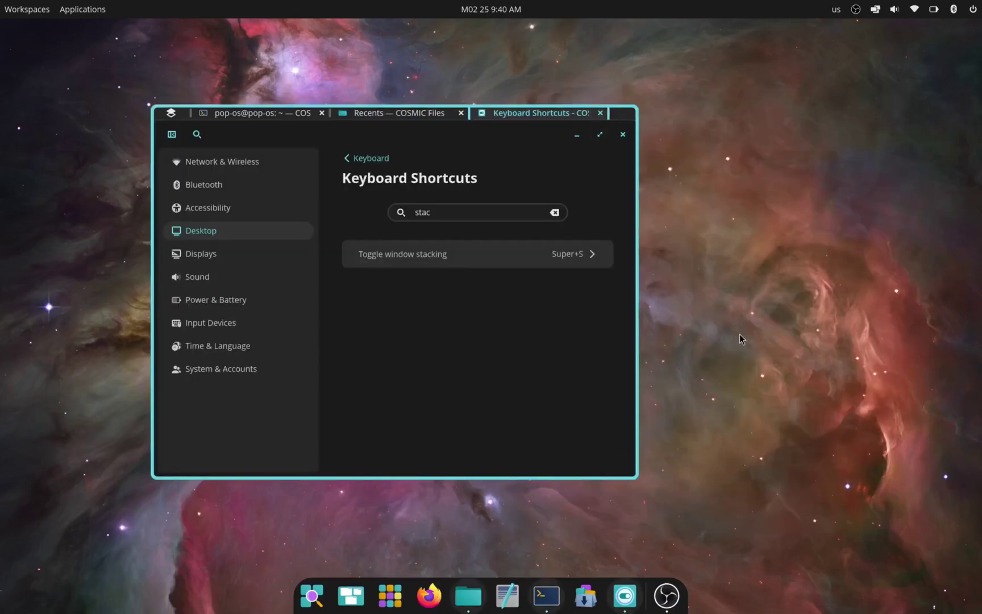
Resize and reposition the floating three-window stack so it covers most of the desktop
left_click_drag(634, 482, 674, 471)
left_click_drag(712, 501, 810, 569)
left_click_drag(730, 453, 621, 372)
left_click_drag(703, 488, 834, 451)
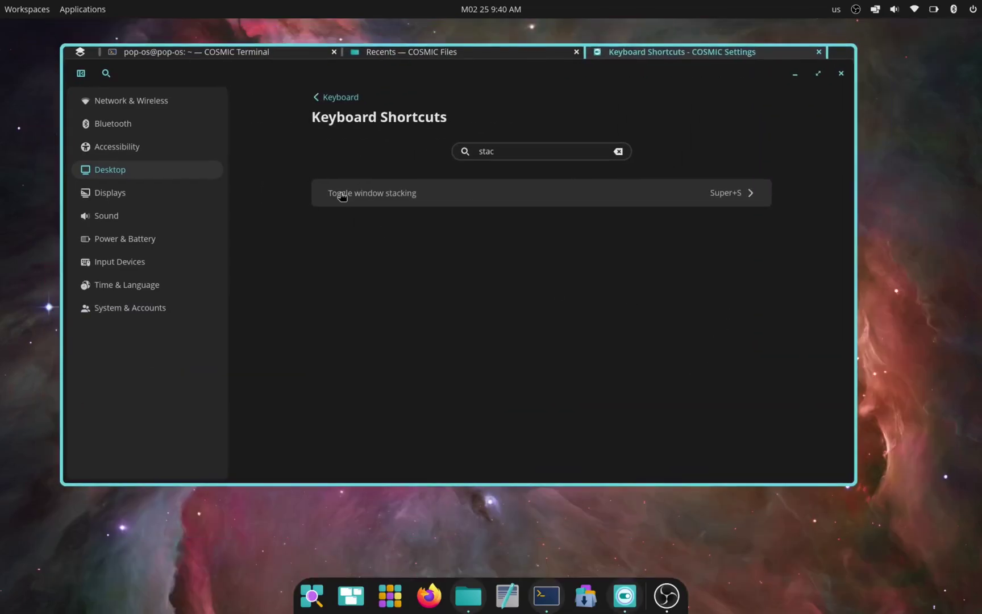
Switch between the stacked Files and Terminal windows, and take a screenshot of the Files window
left_click(398, 55)
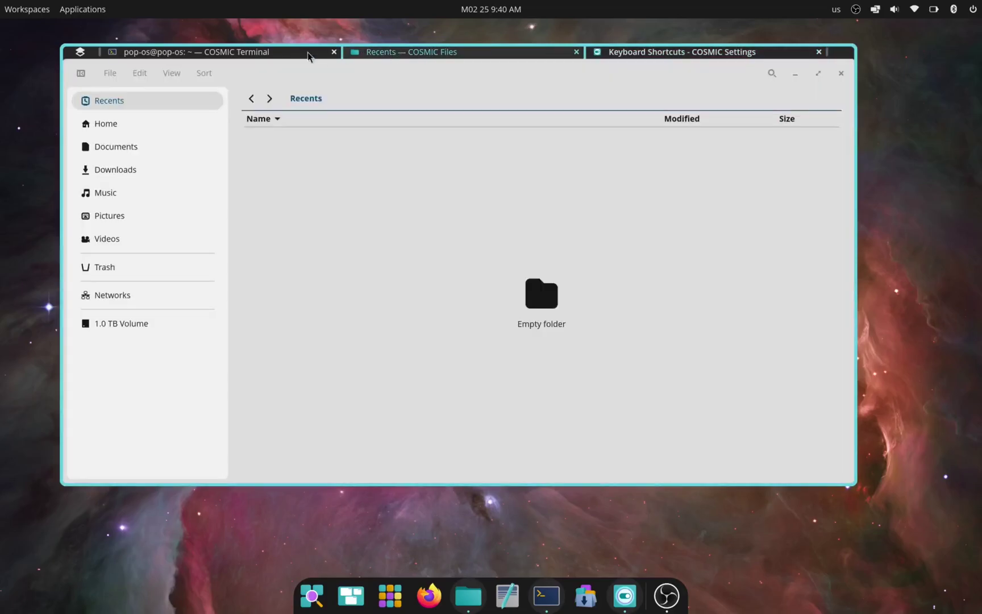
left_click(275, 57)
left_click(395, 57)
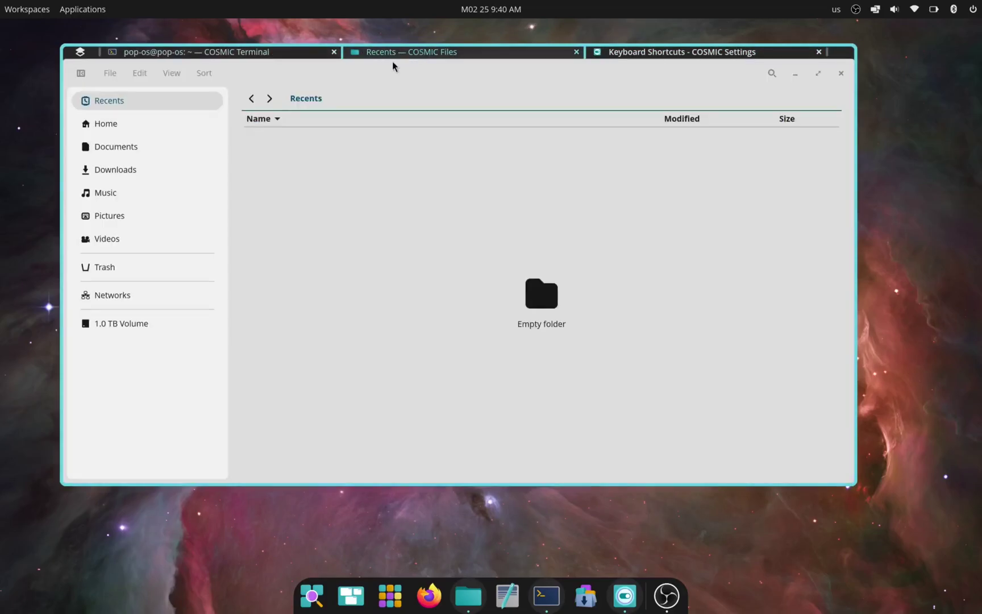
right_click(506, 53)
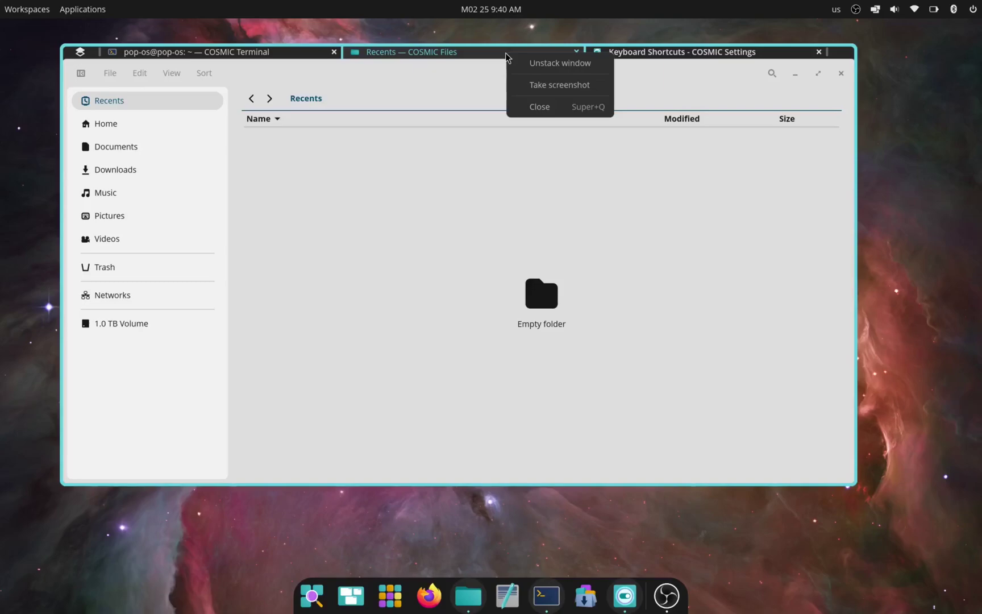
left_click(534, 92)
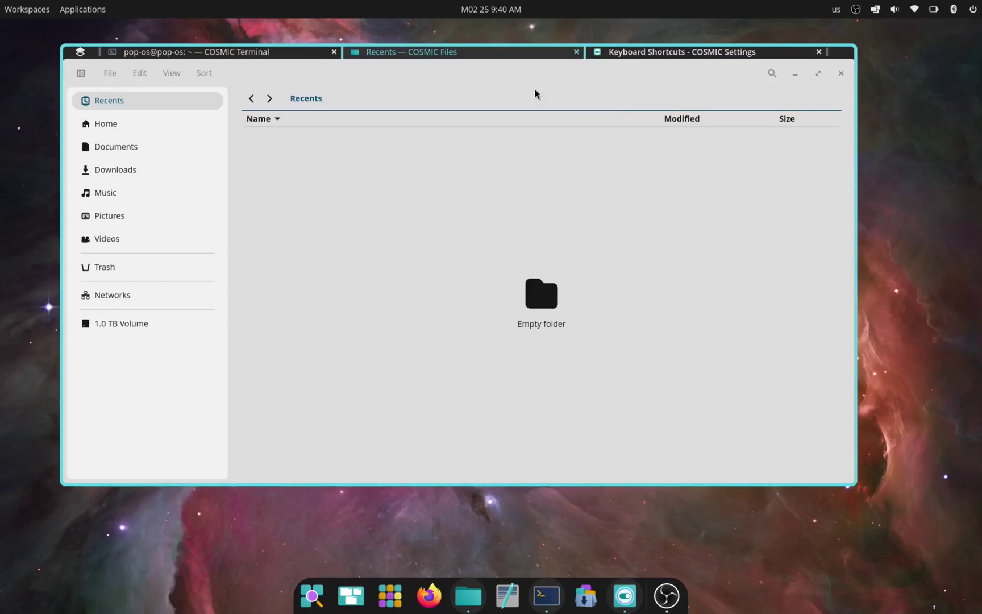
Take another screenshot of the stacked Files window through the options of its stack tab
right_click(499, 52)
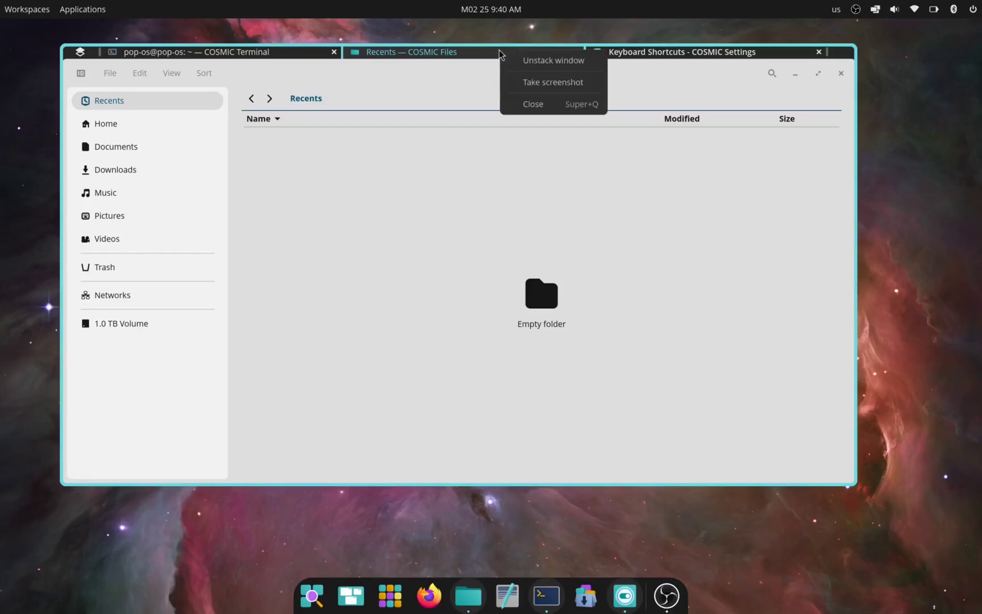
left_click(529, 87)
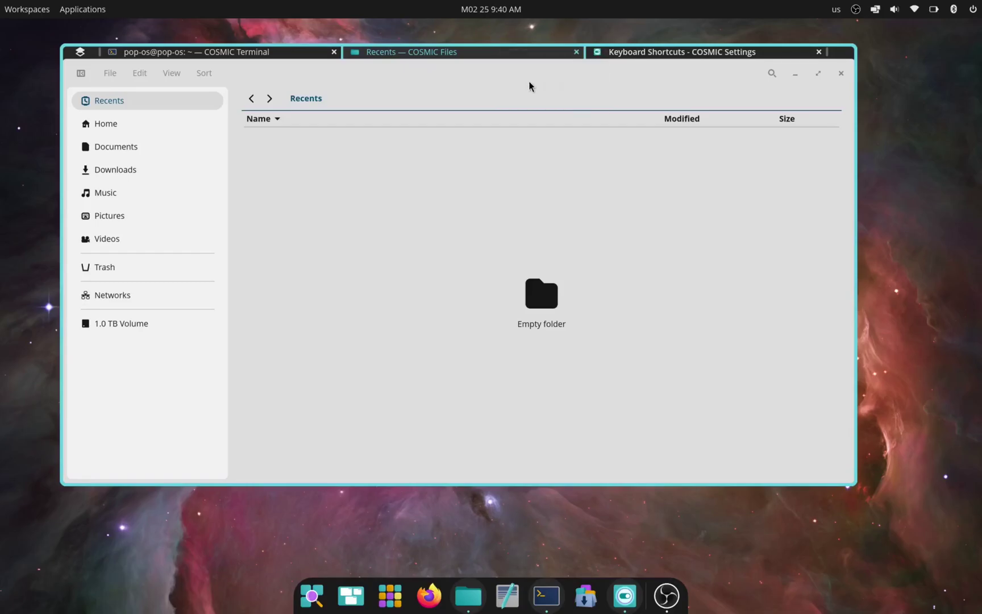
left_click(634, 59)
left_click(505, 52)
right_click(504, 51)
left_click(474, 59)
Open COSMIC Screenshot, try out a region selection, and capture only the Files window to Pictures
key("super")
type("screenshot")
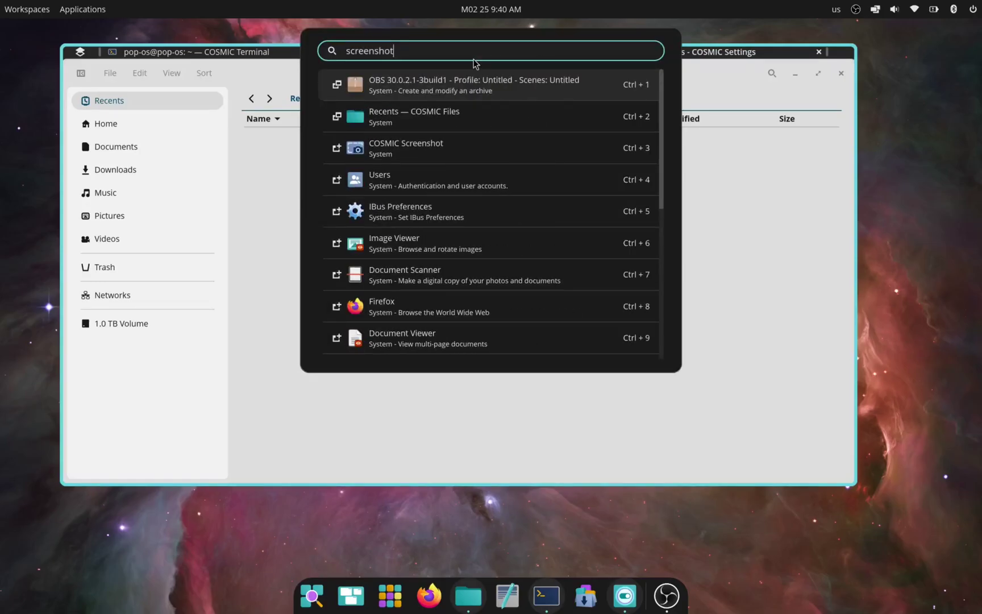
left_click(432, 150)
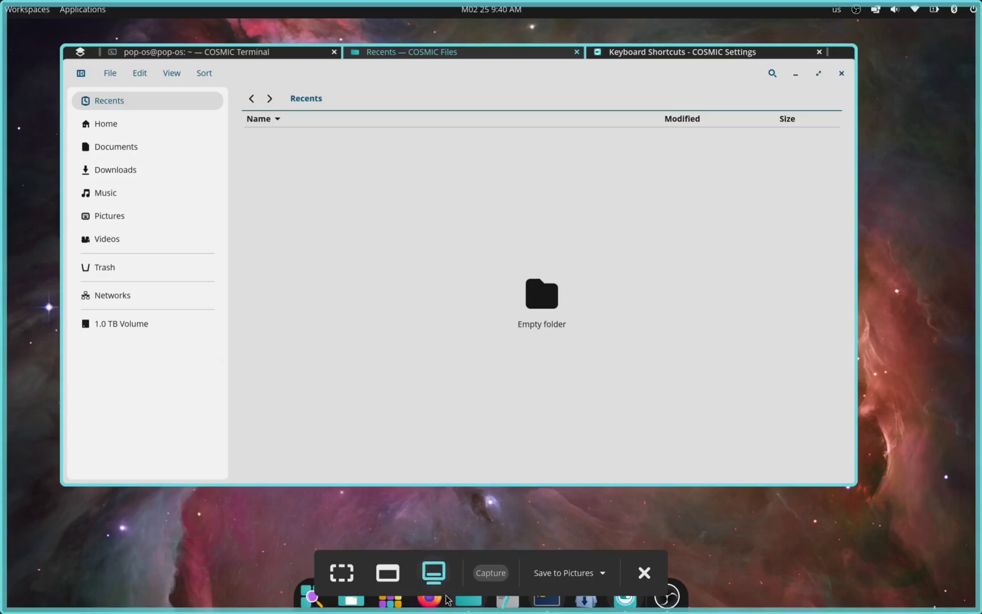
left_click(342, 572)
left_click_drag(233, 171, 506, 395)
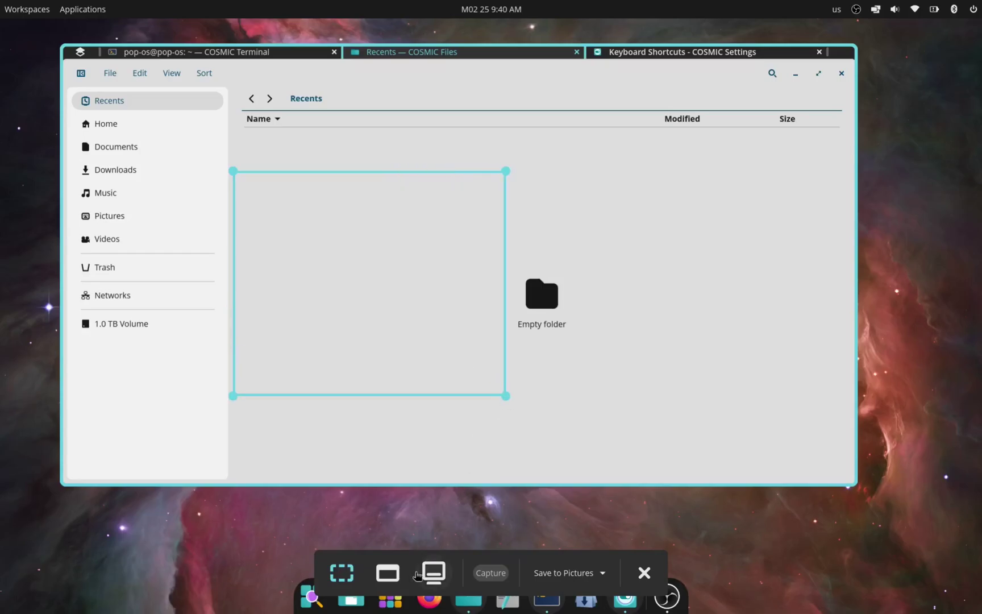
left_click(388, 572)
left_click(434, 282)
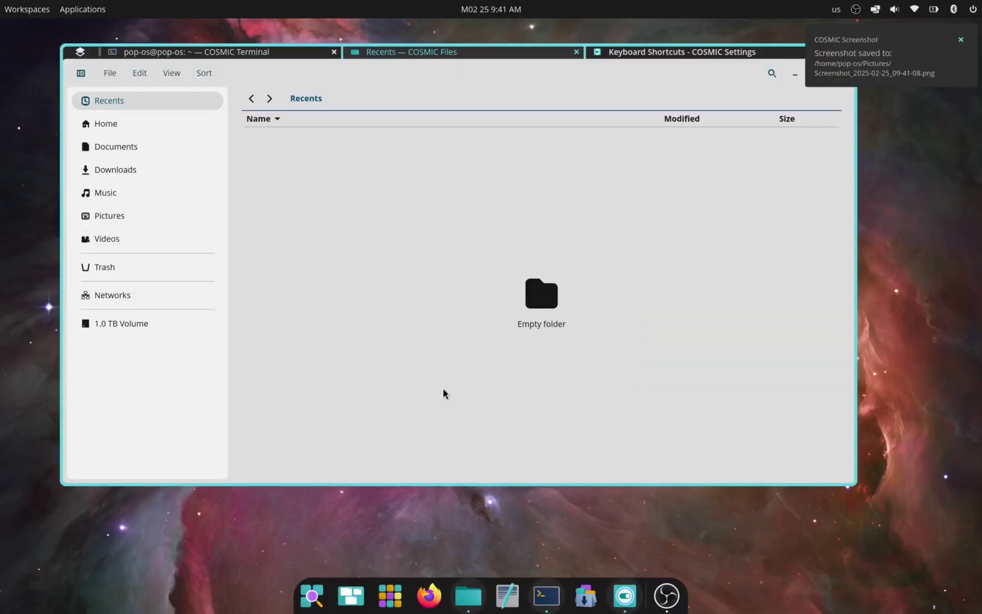
Try to reopen COSMIC Screenshot by searching the launcher for "screenshot"
key("super")
type("cosmic")
key("ctrl+a")
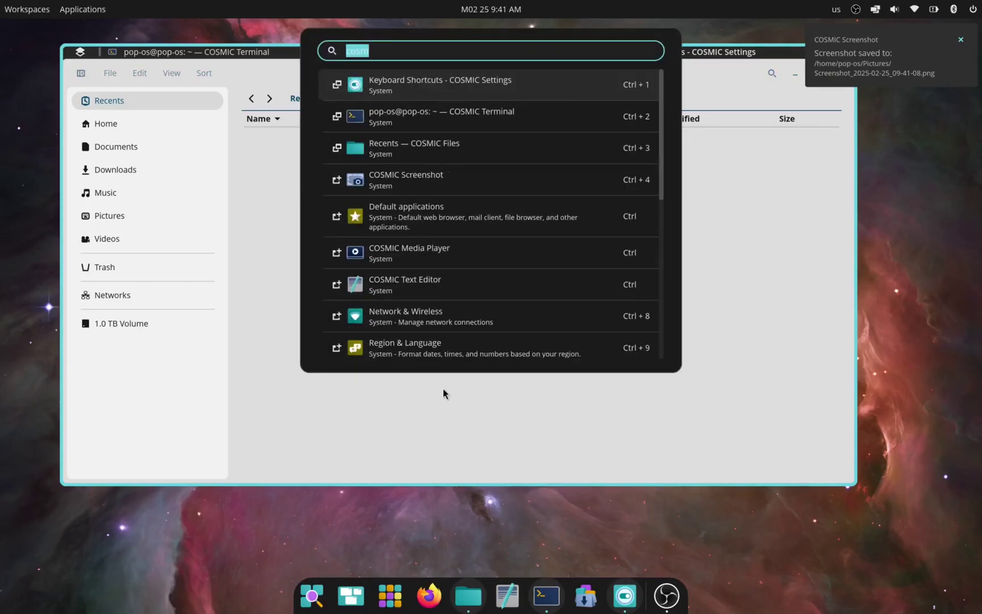
type("screenshot")
key("Down")
key("Down")
key("Down")
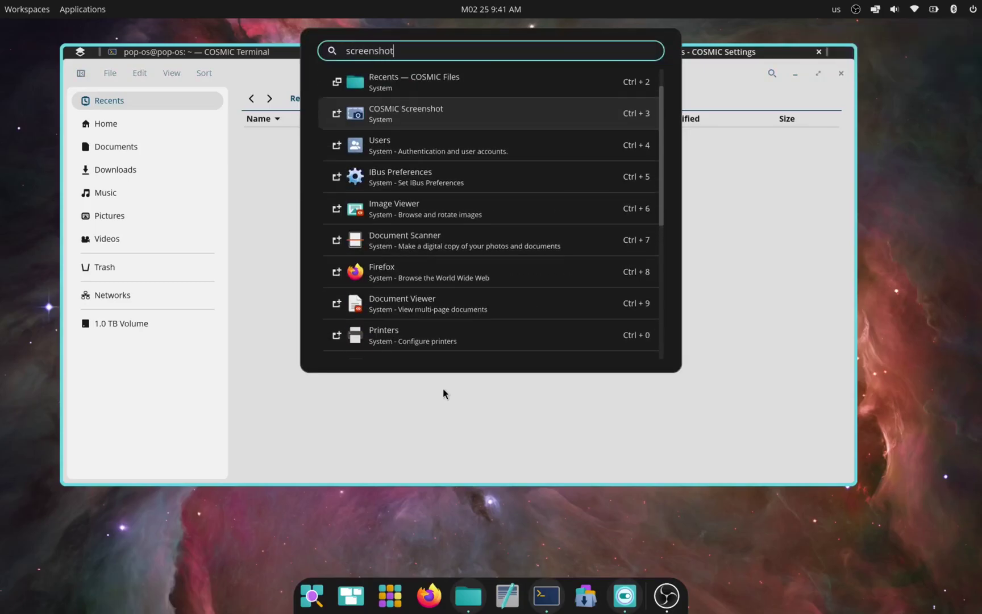
key("Return")
Open COSMIC Screenshot from the launcher and switch it to full-screen capture
key("super")
type("screensh")
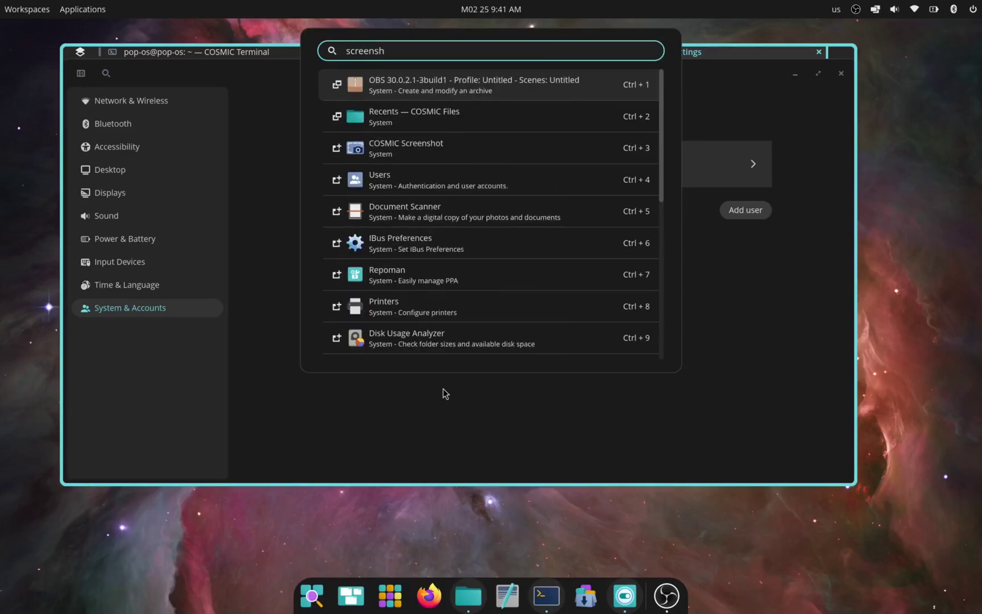
key("ctrl+3")
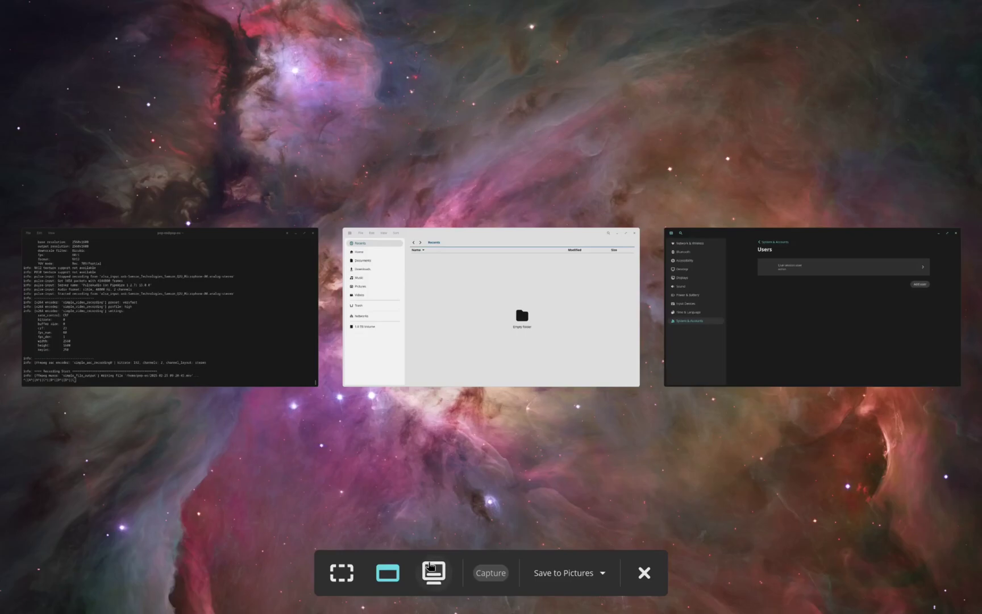
left_click(434, 574)
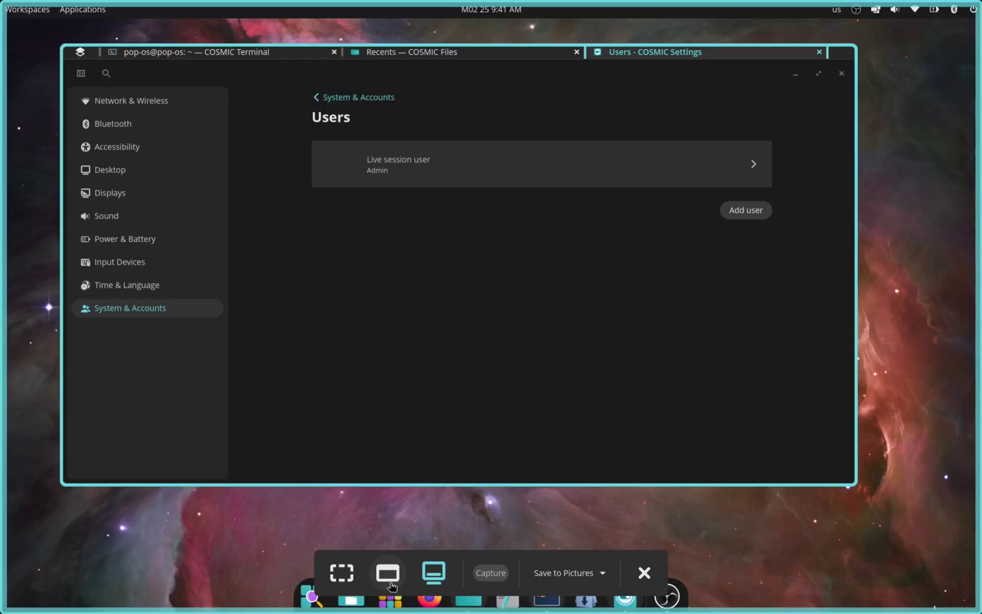
Set the screenshot destination to Save to Clipboard, capture the full screen, and dismiss the notification
left_click(579, 579)
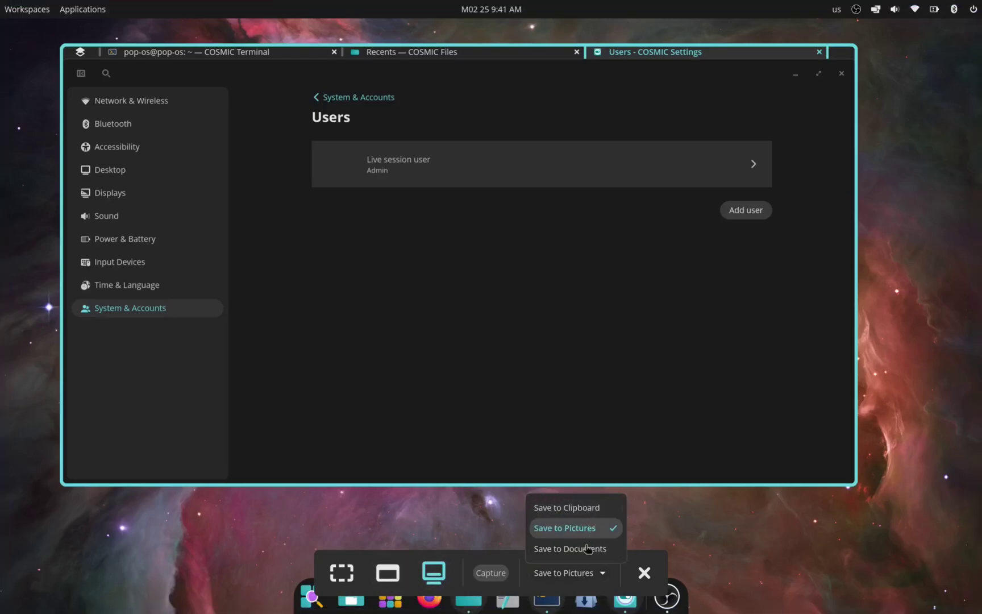
left_click(584, 509)
left_click(590, 584)
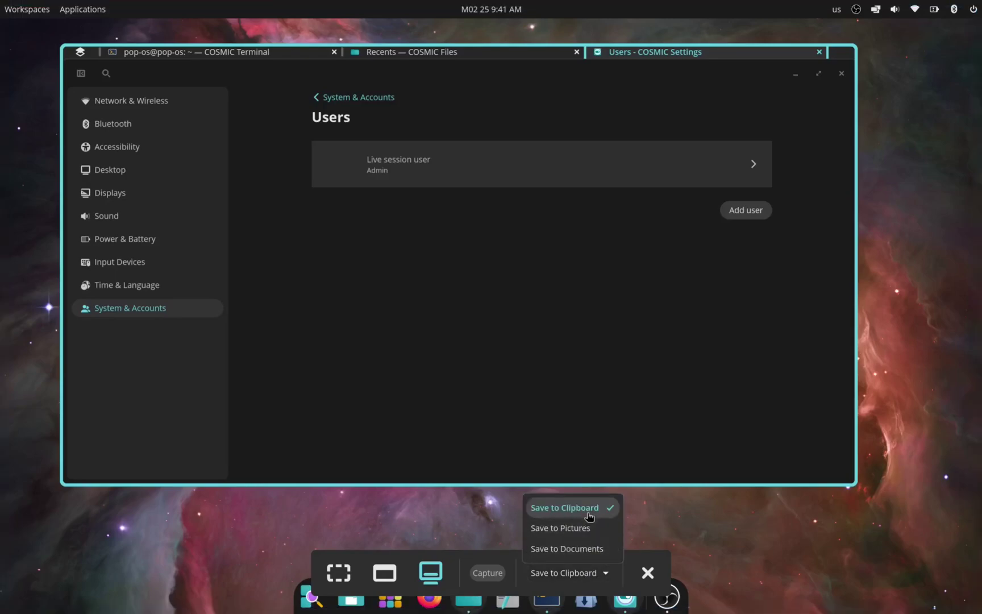
left_click(589, 514)
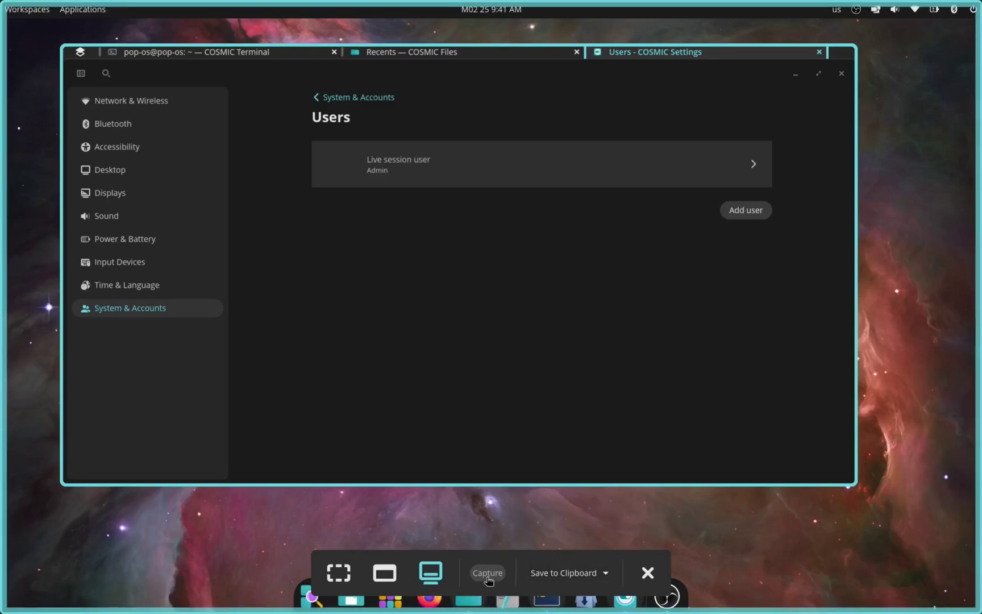
left_click(557, 579)
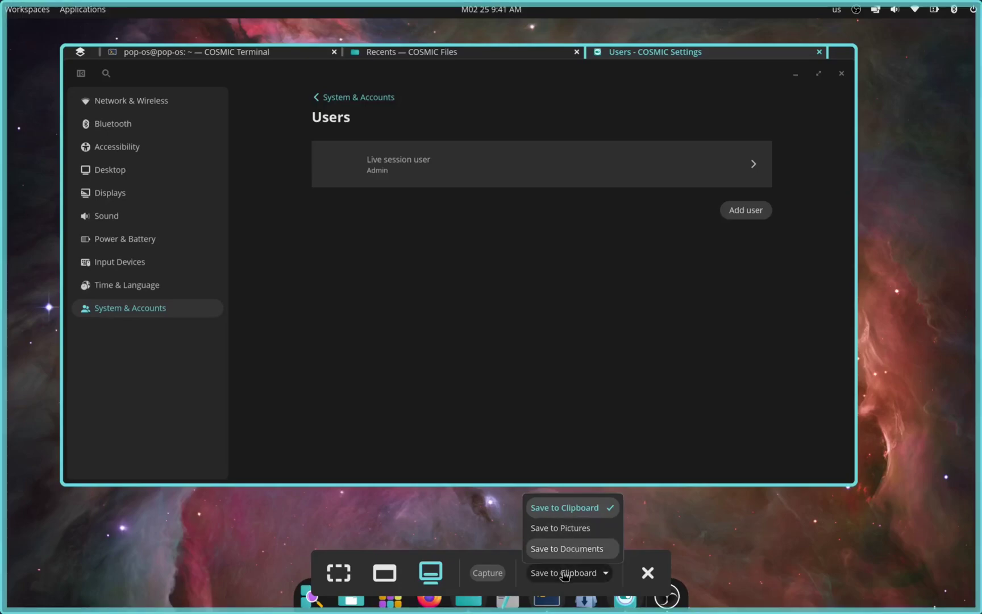
left_click(565, 574)
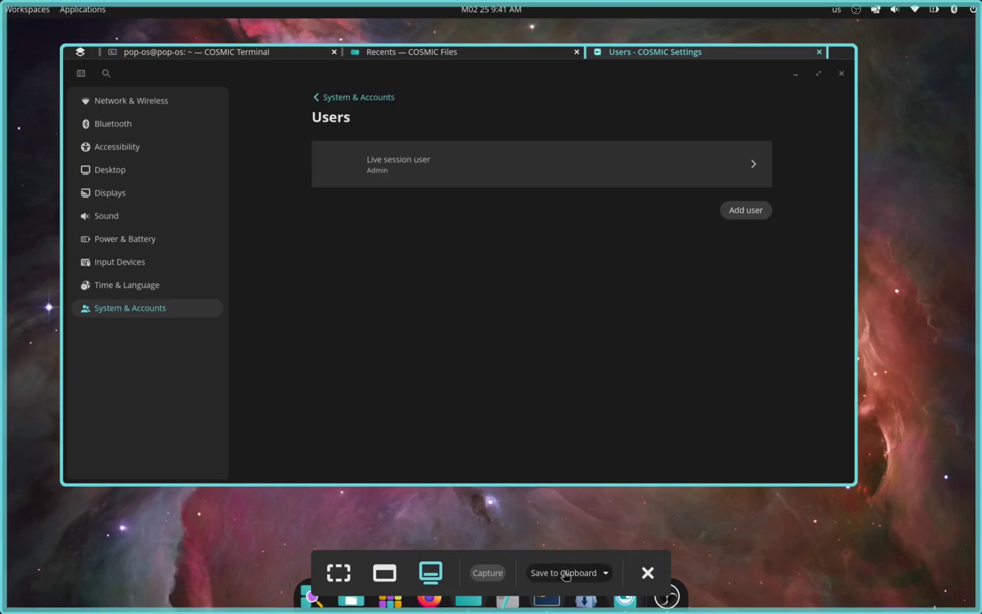
left_click(495, 574)
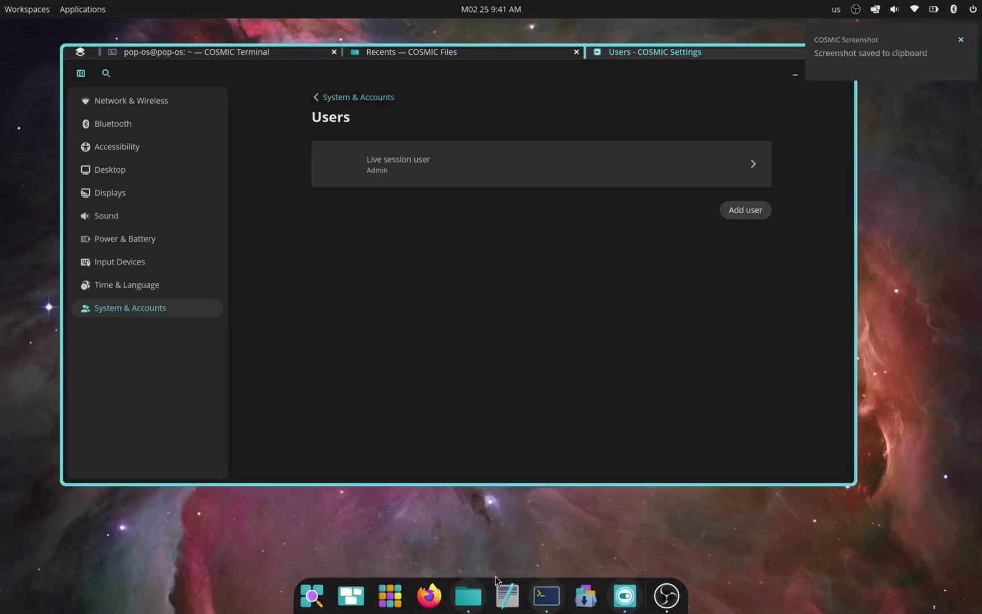
left_click(888, 60)
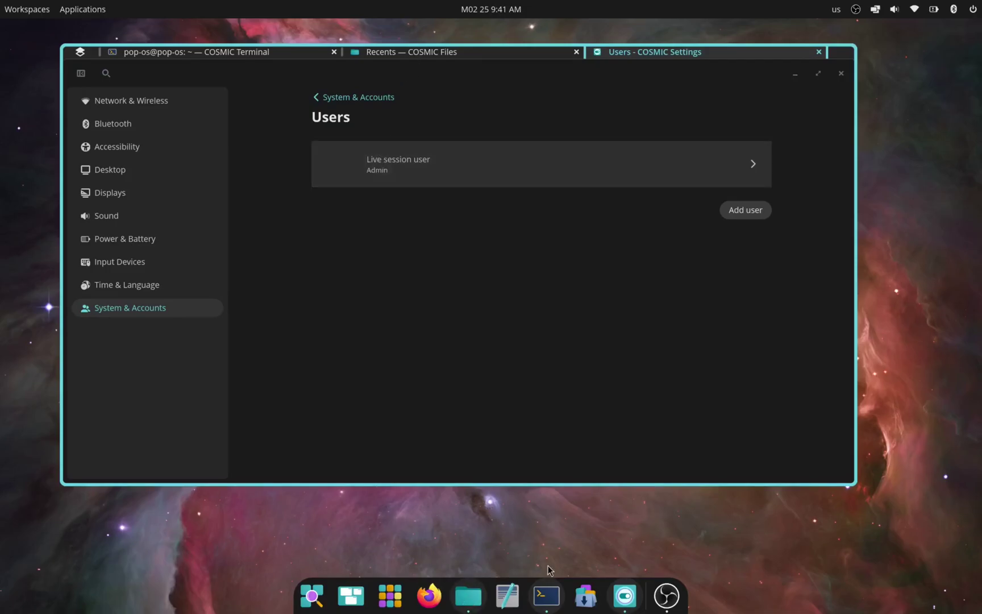
Minimize the three-window stack to the dock and restore it several times using the Settings and Terminal dock entries
left_click(626, 603)
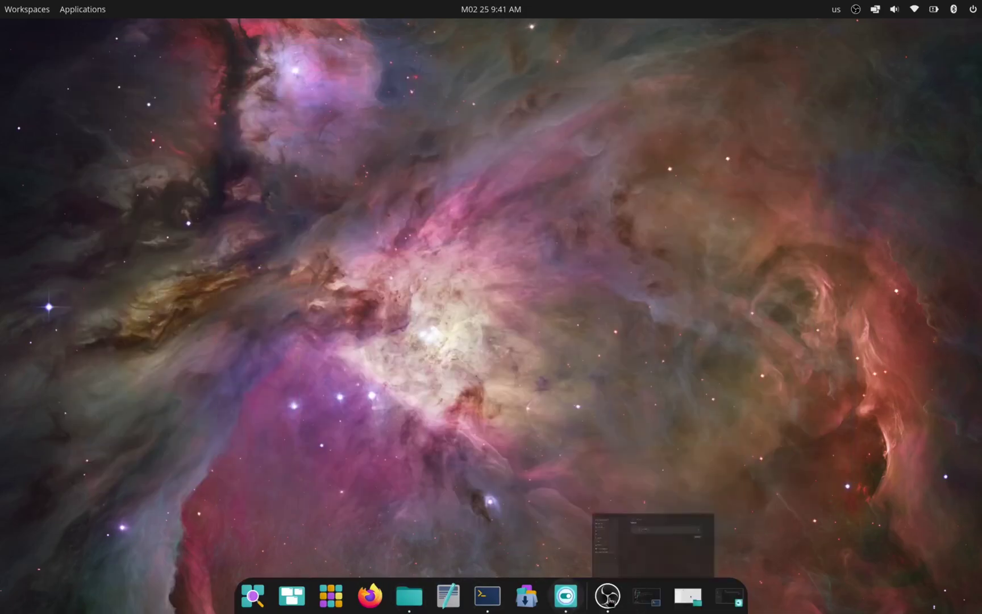
left_click(658, 596)
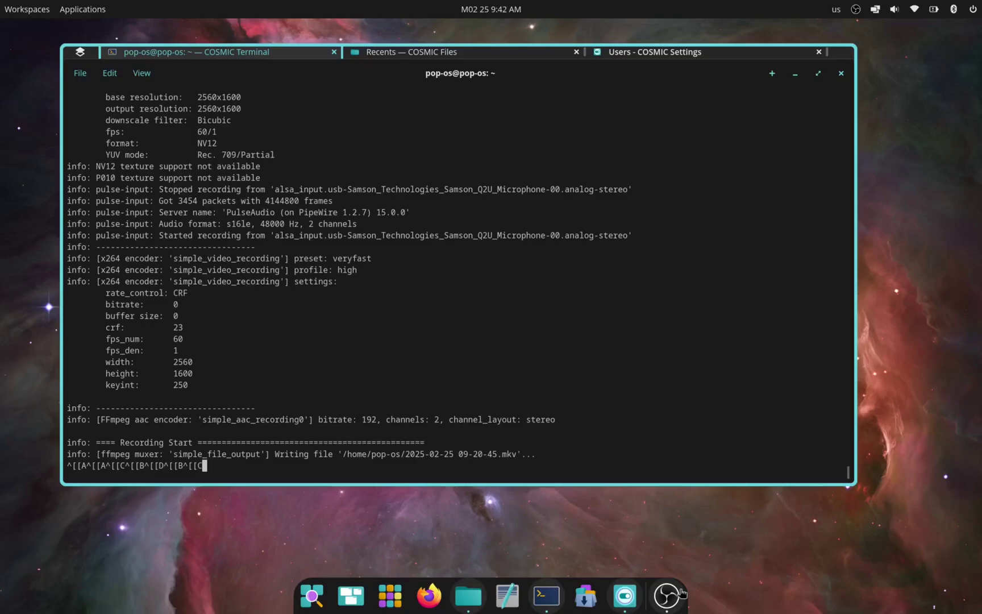
left_click(624, 605)
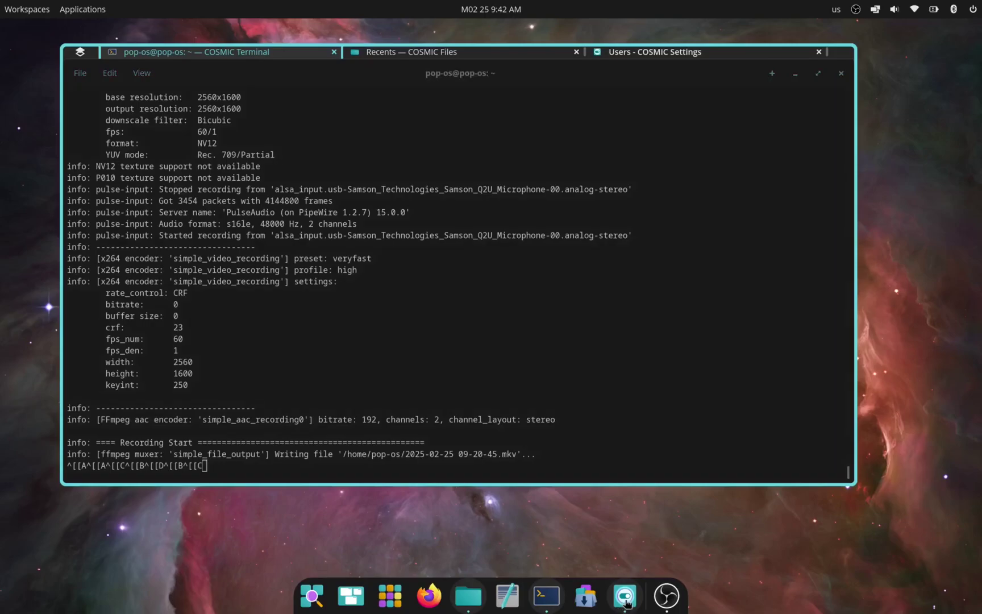
left_click(550, 594)
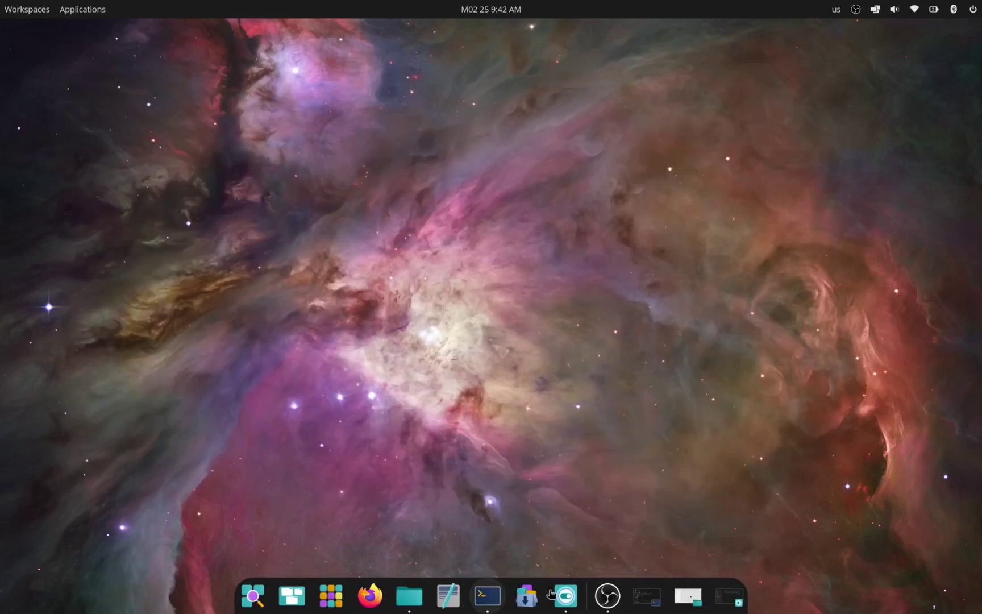
left_click(483, 598)
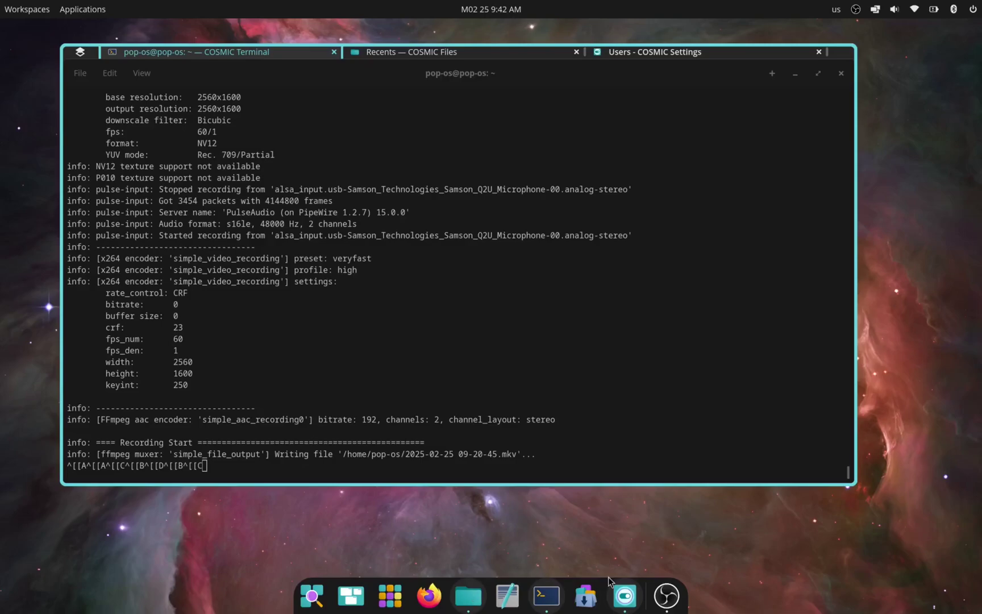
left_click(546, 596)
left_click(547, 596)
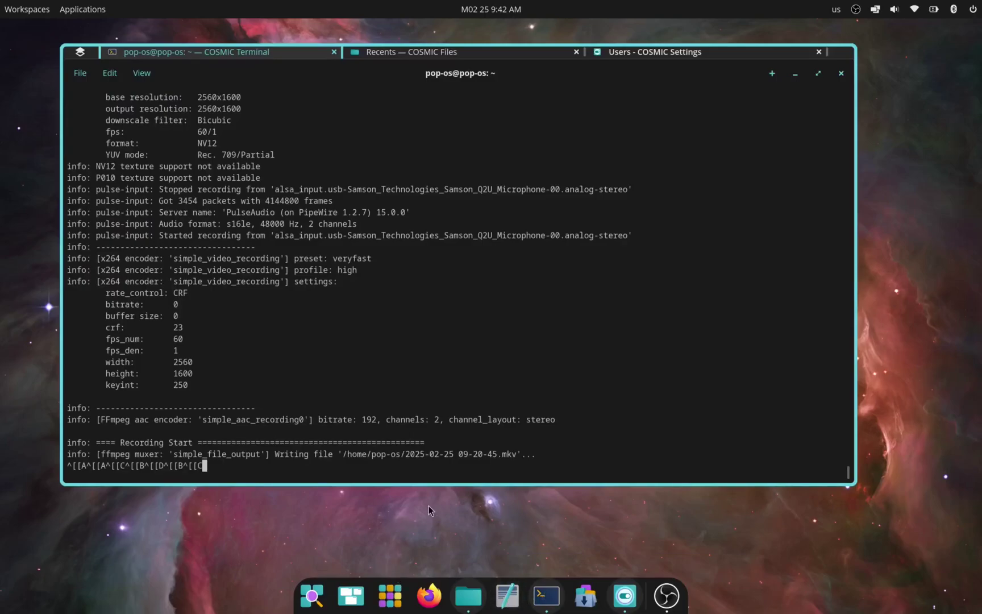
Find and open the Panel settings page, and make the window stack taller and move it up against the top panel
key("super")
type("set")
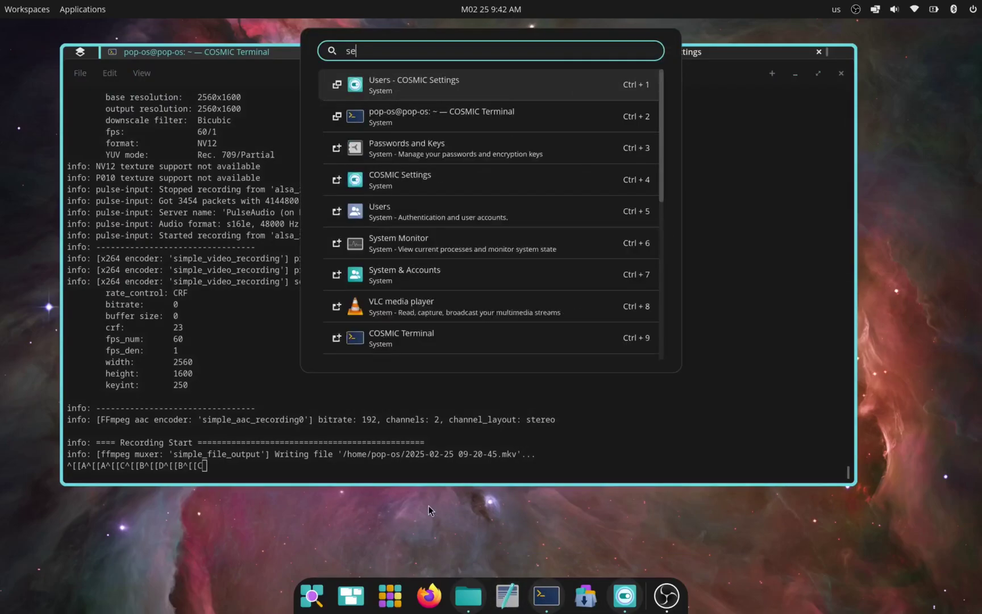
key("BackSpace")
key("BackSpace")
key("BackSpace")
type("panel")
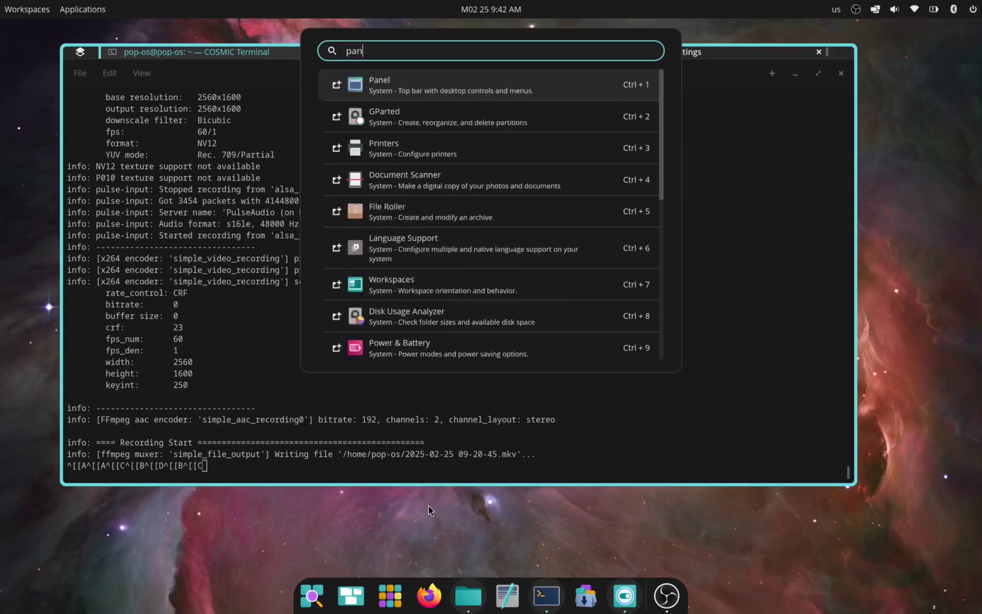
key("Return")
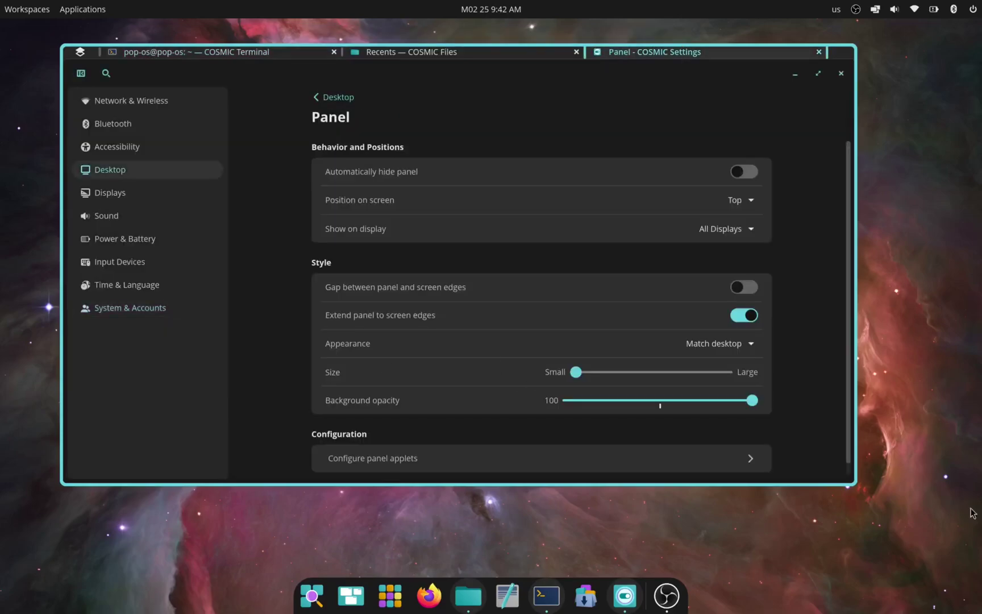
left_click_drag(855, 485, 861, 570)
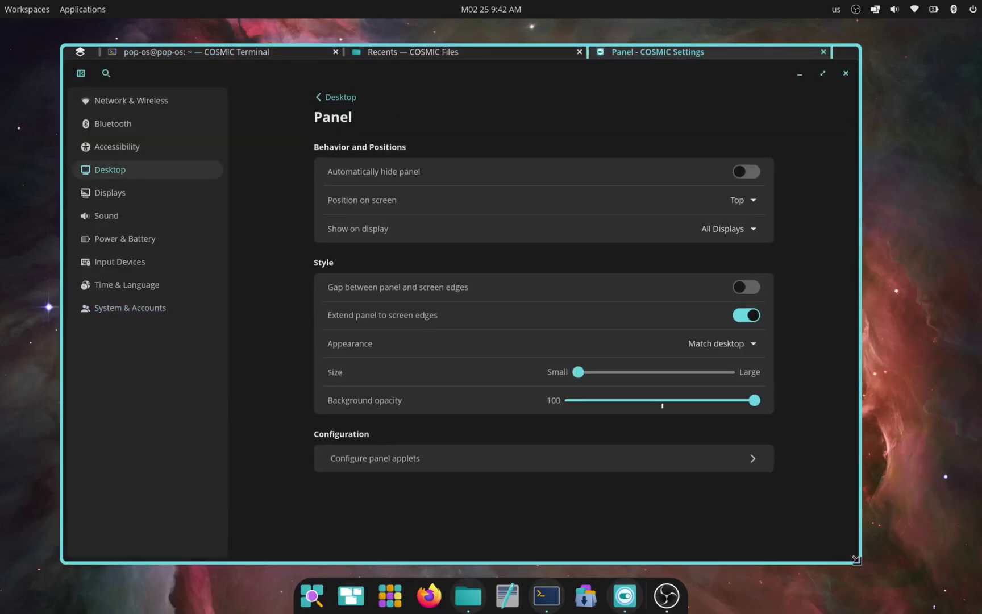
left_click_drag(820, 531, 838, 504)
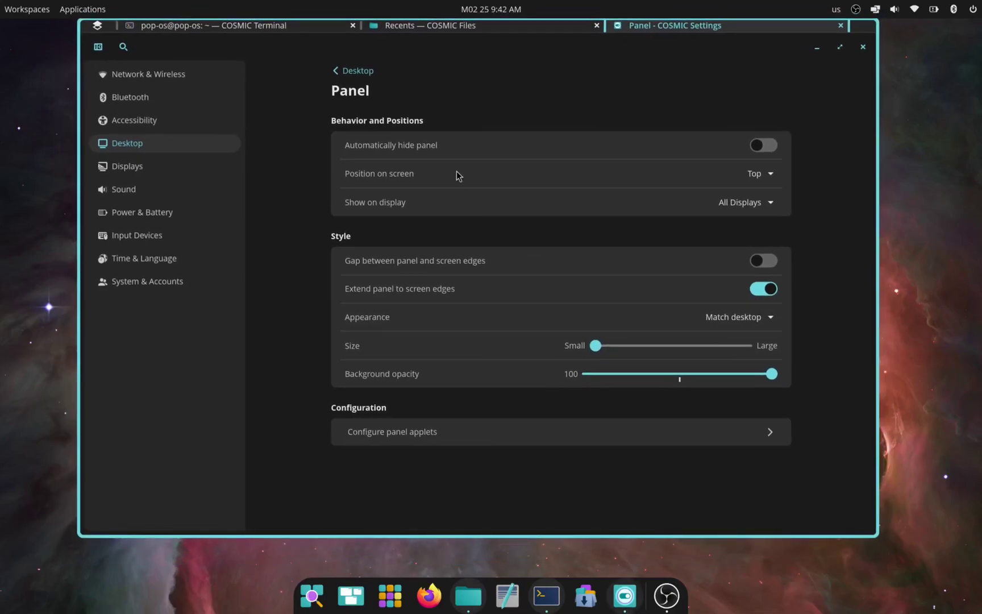
Toggle automatic hiding of the panel off and on, reopen the Panel settings page, and leave automatic hiding enabled
left_click(763, 146)
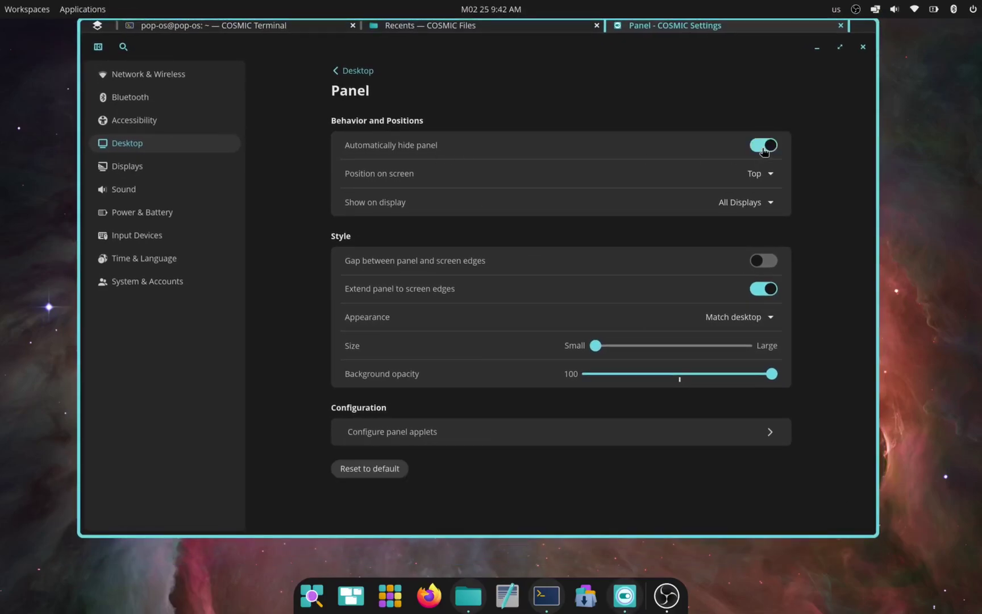
left_click(764, 149)
left_click(765, 148)
left_click(766, 146)
left_click(351, 71)
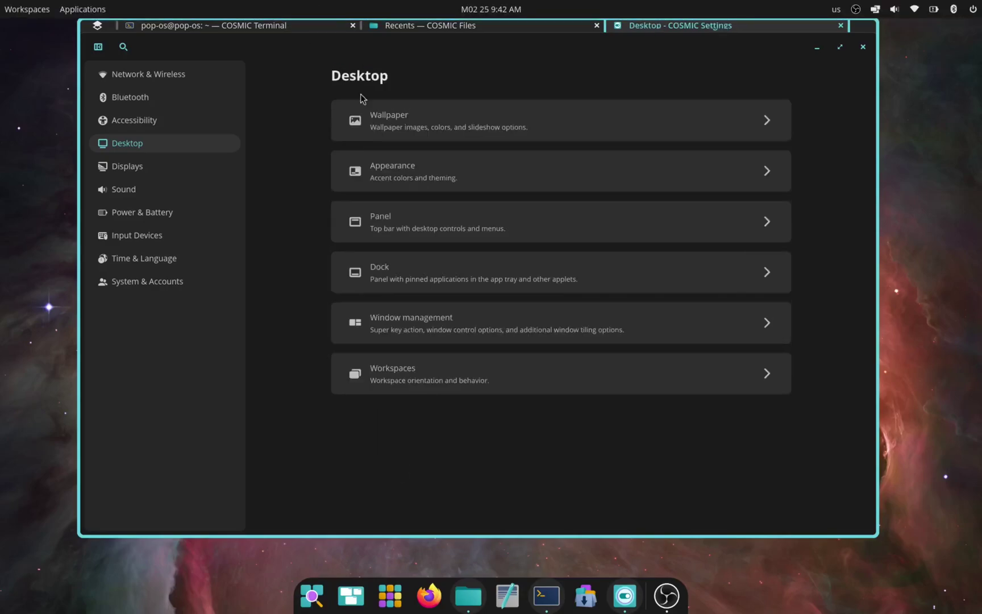
left_click(436, 236)
left_click(763, 145)
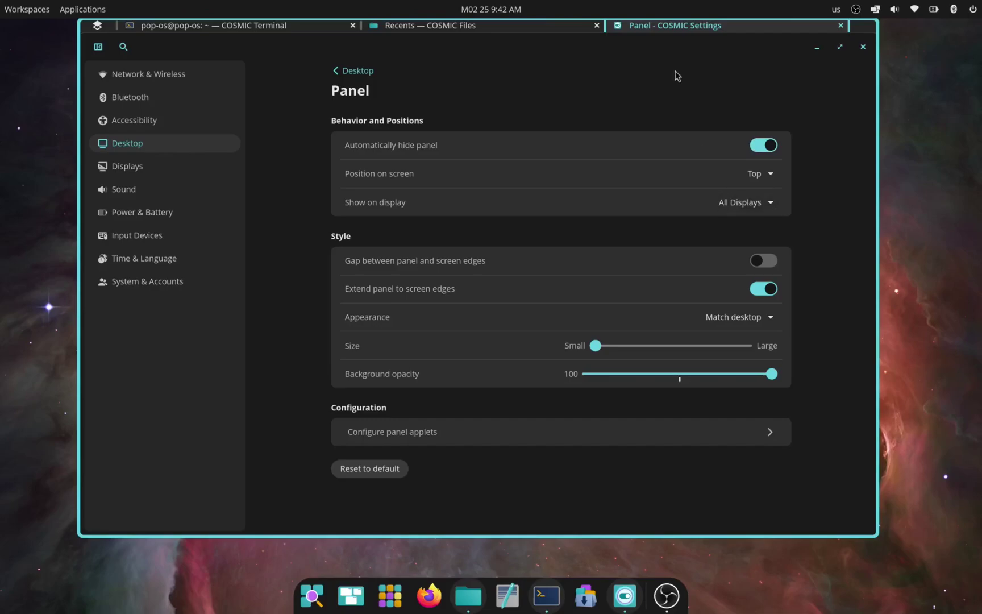
Move the window stack down away from the top panel, and view and close the battery applet
left_click_drag(621, 46, 699, 64)
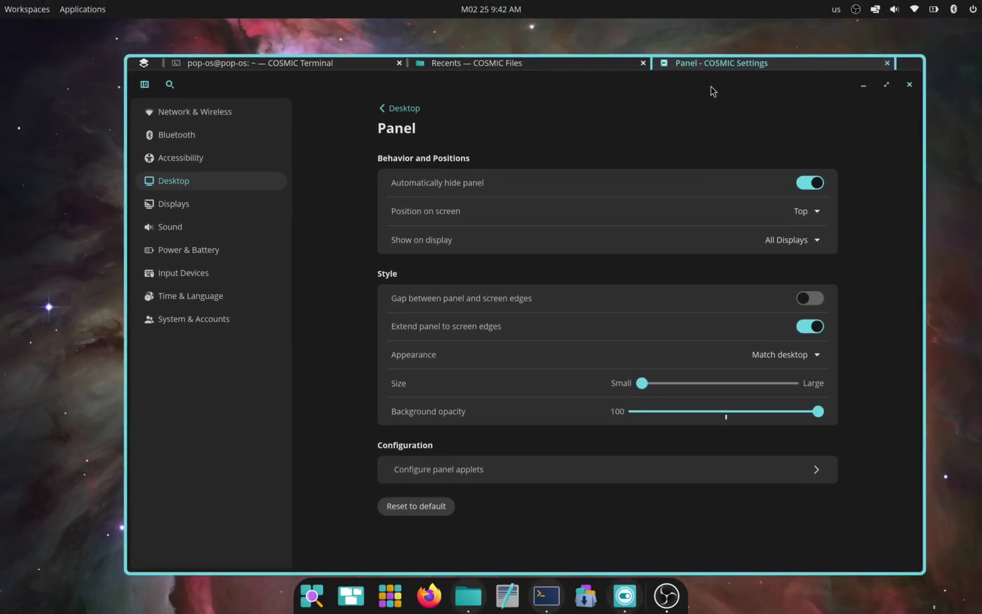
left_click(937, 7)
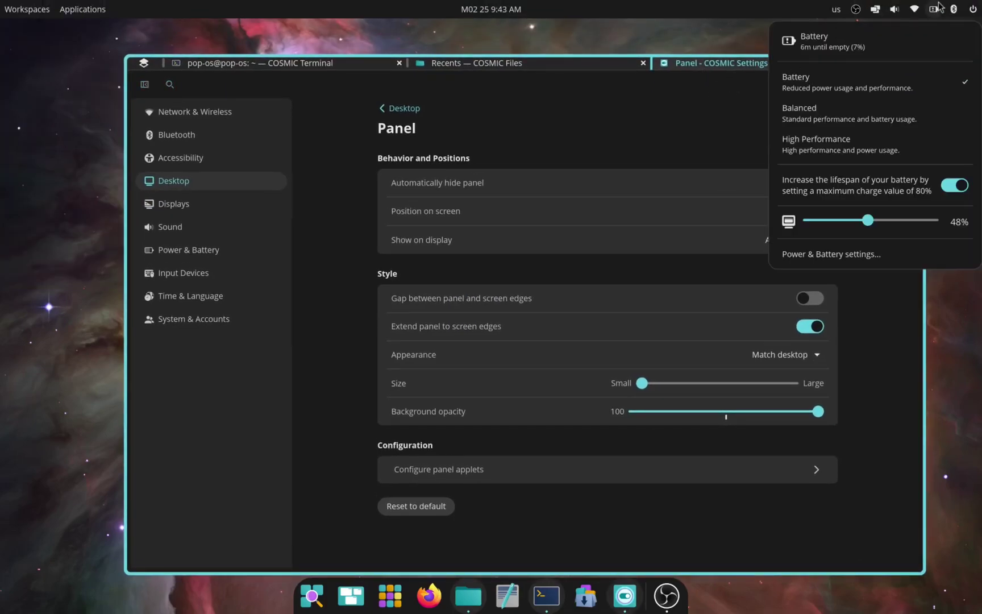
left_click(937, 7)
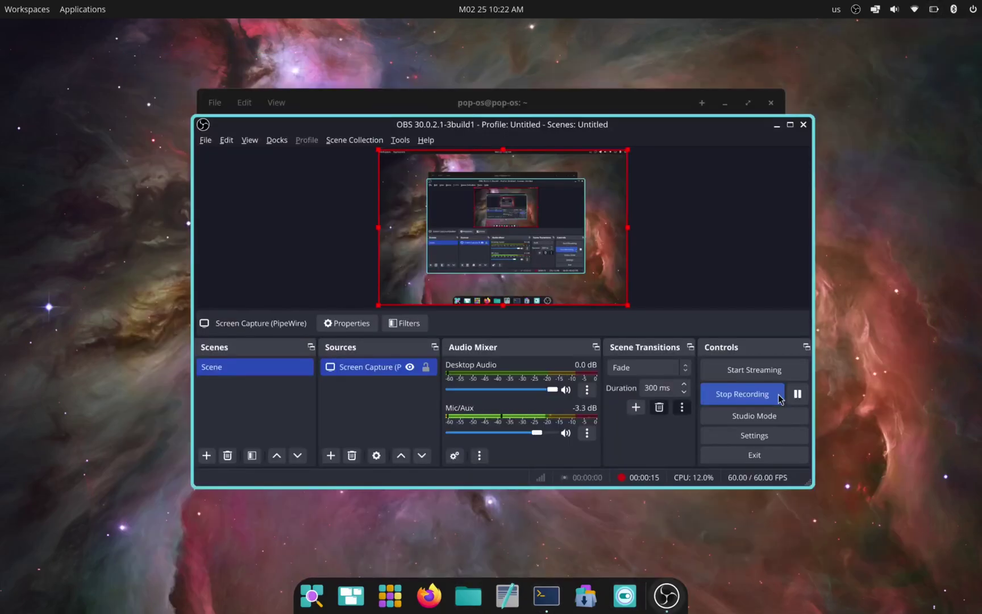
Minimize the OBS window to the dock, and view and close the battery applet
left_click(776, 126)
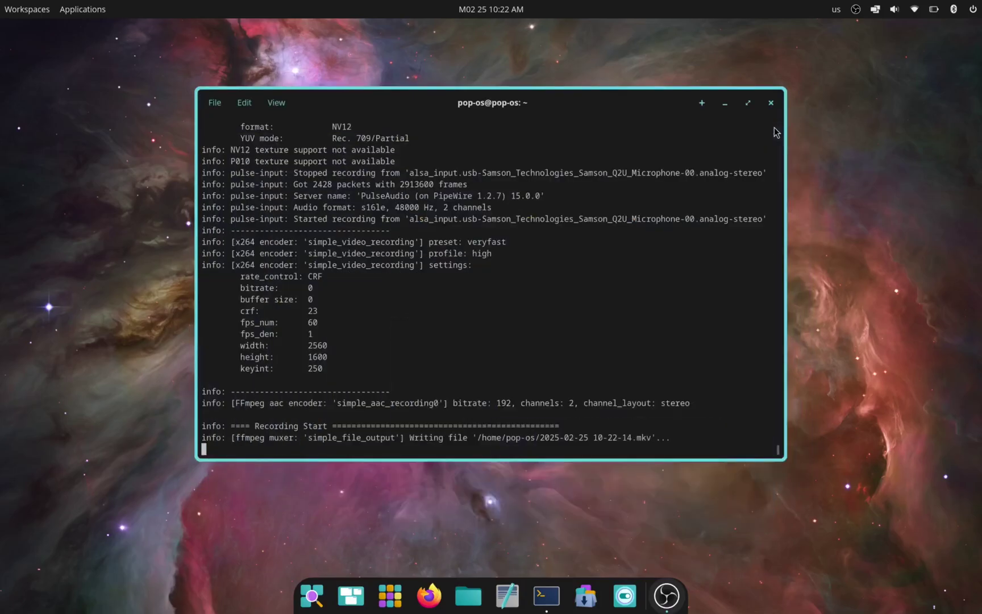
left_click(934, 9)
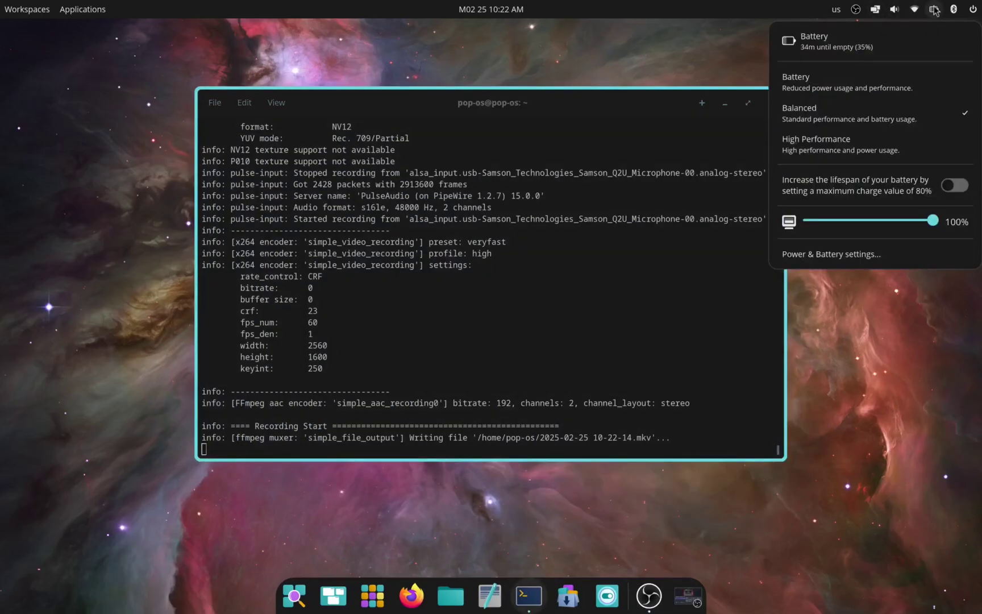
left_click(588, 55)
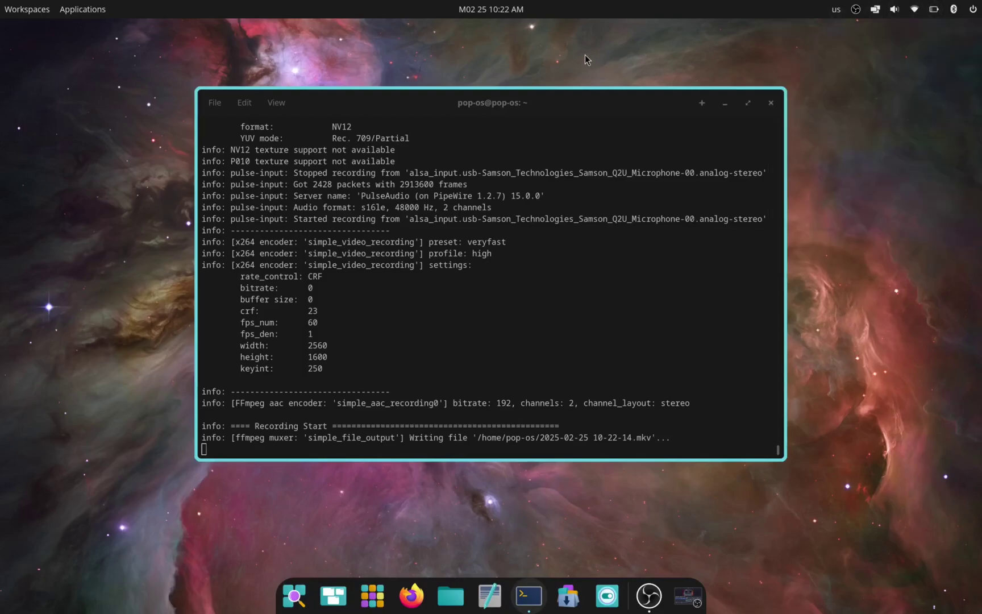
Switch back and forth several times between the terminal's workspace and the empty workspace below it, ending on the terminal
key("super+ctrl+Down")
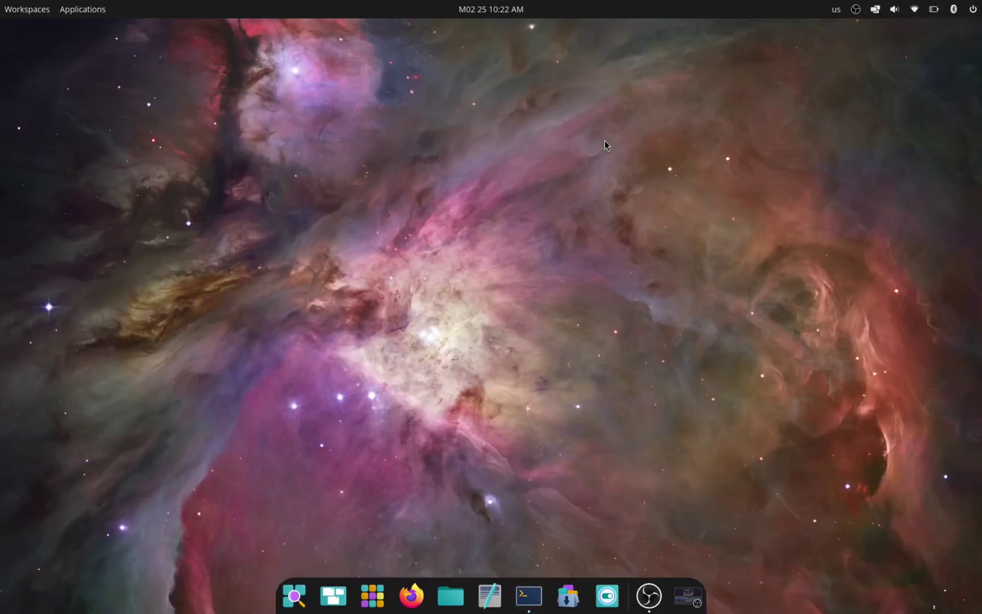
key("super+ctrl+Up")
key("super+ctrl+Down")
key("super+ctrl+Up")
key("super+ctrl+Down")
key("super+ctrl+Up")
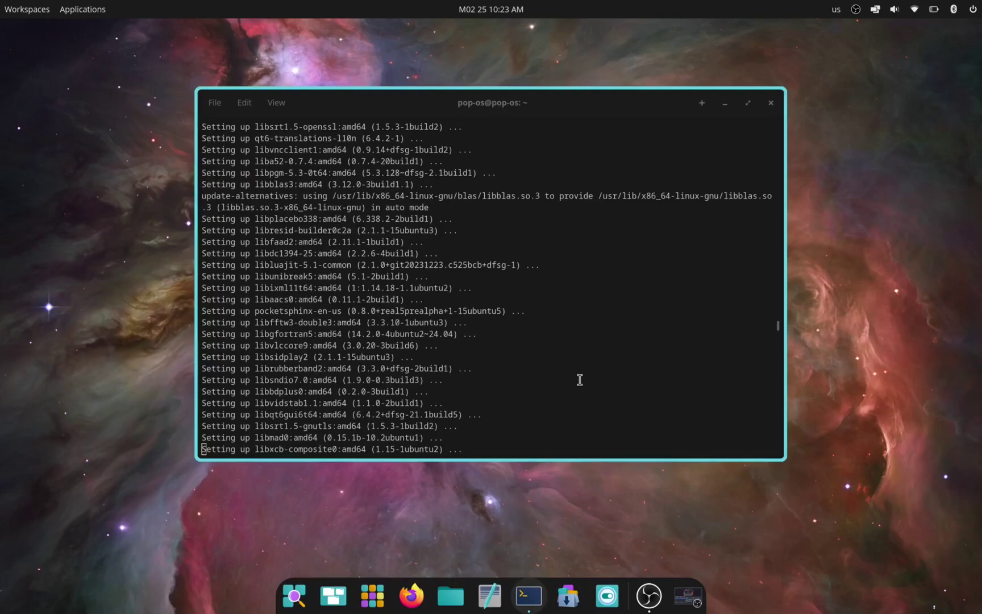
key("super+ctrl+Down")
key("super+ctrl+Up")
Search the launcher for the mouse options and open the Mouse settings page
key("super")
type("jdk")
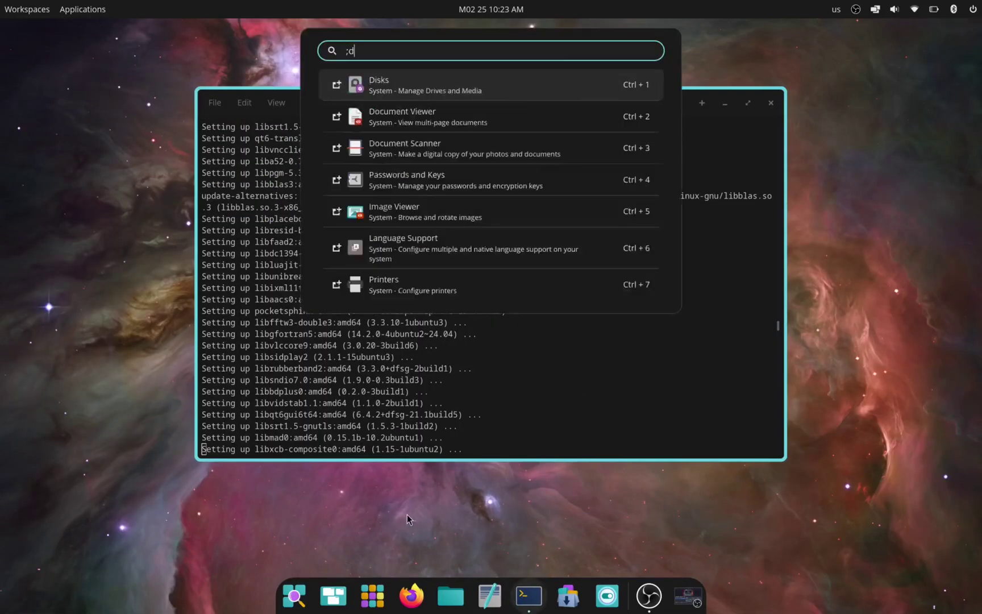
key("ctrl+a")
key("BackSpace")
type("i")
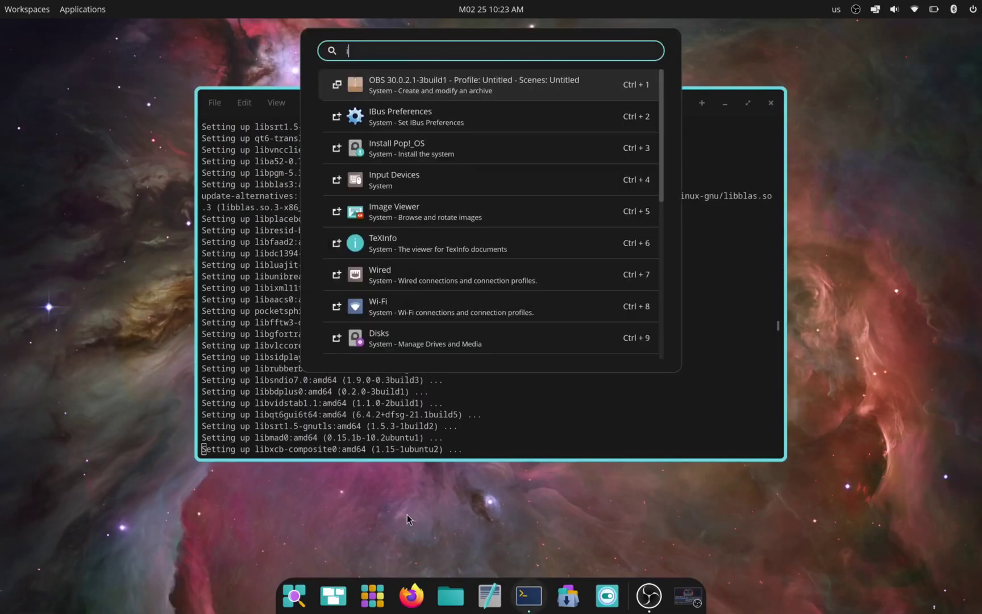
type("nvert")
key("ctrl+a")
type("mous")
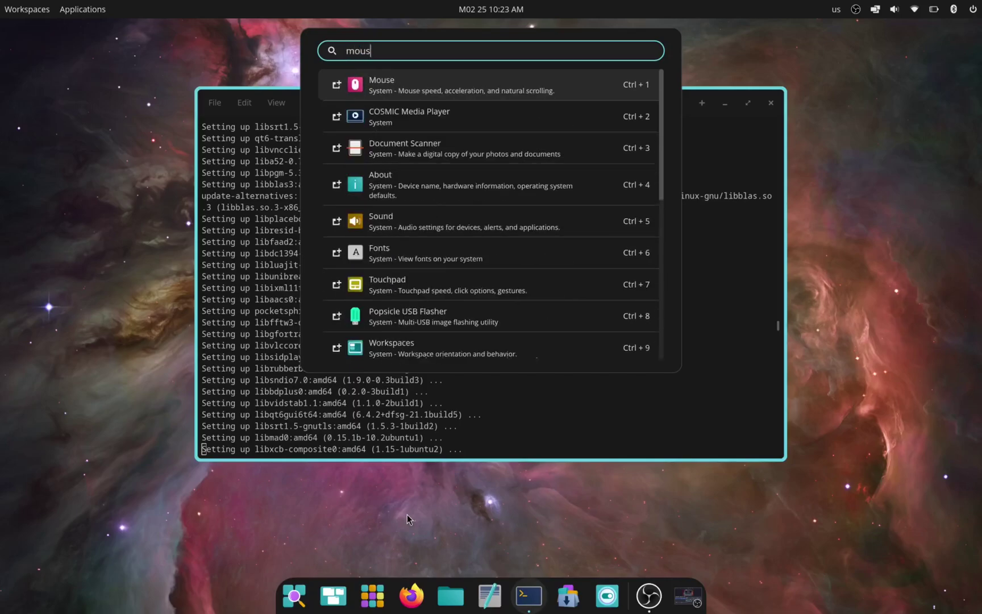
key("Return")
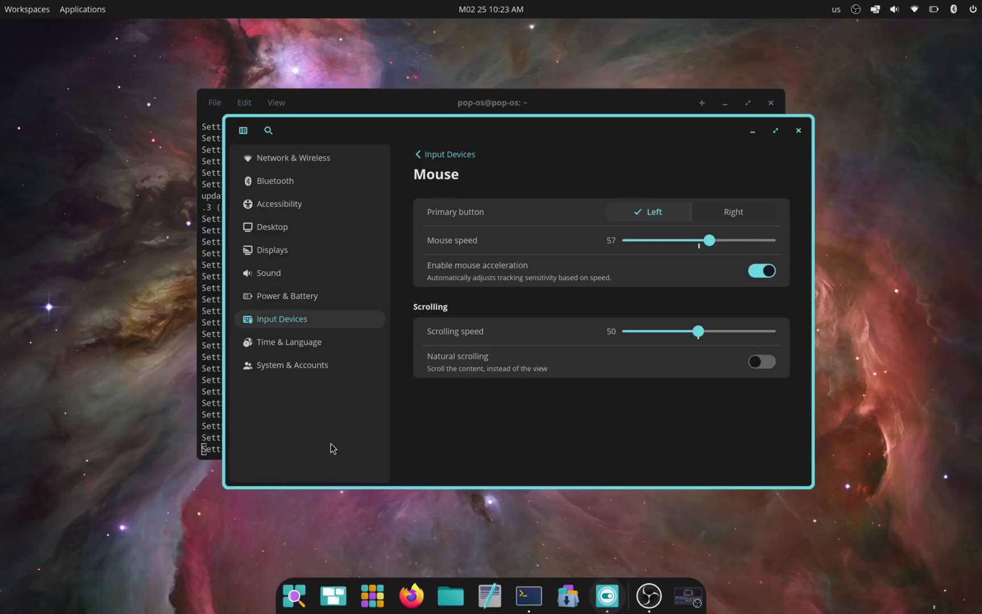
Enable natural scrolling, close the settings window, and test scrolling up and down in the terminal output
left_click(762, 362)
left_click(800, 130)
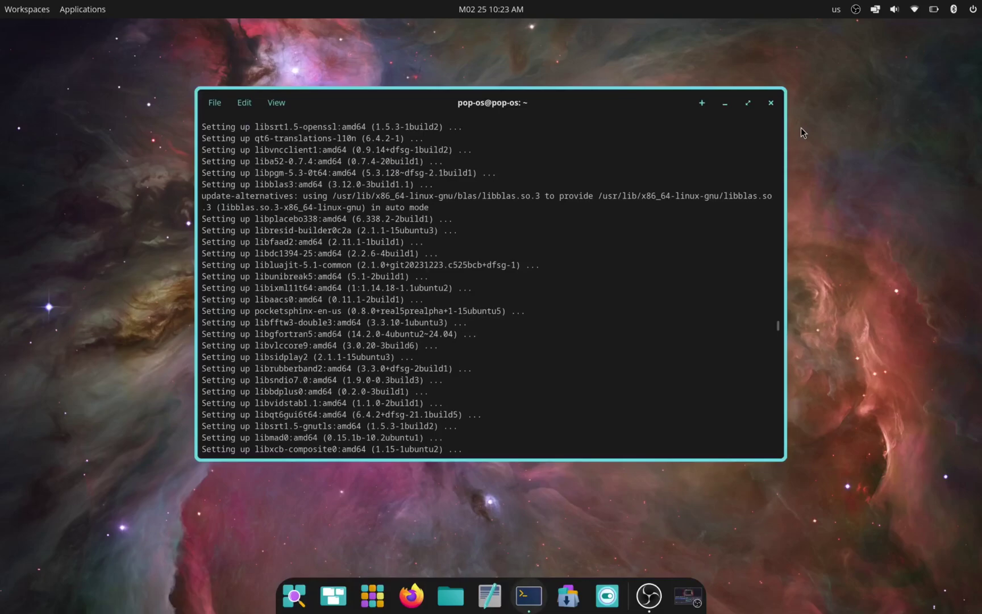
scroll(581, 265, "up", 10)
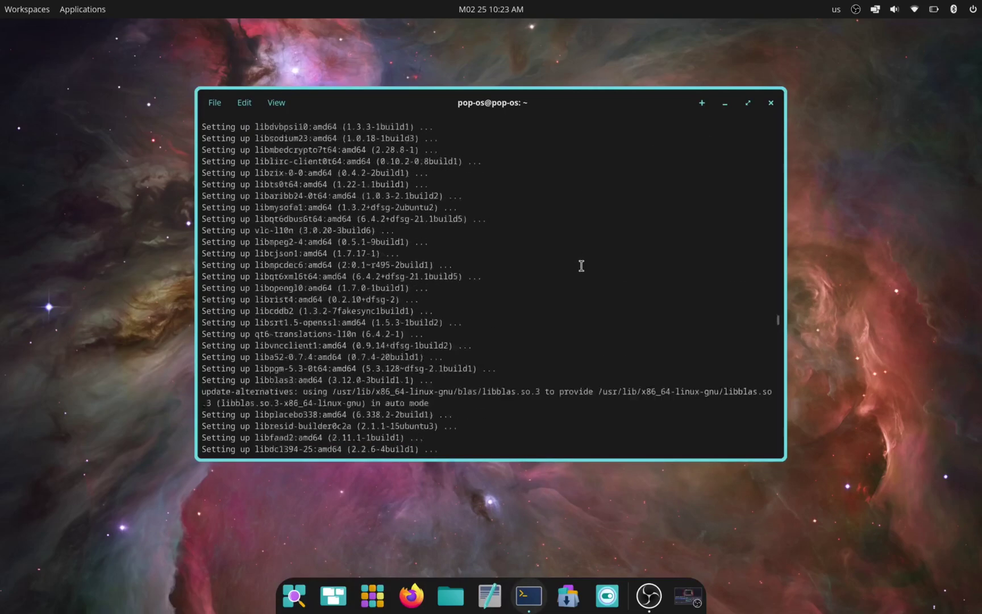
scroll(581, 266, "down", 10)
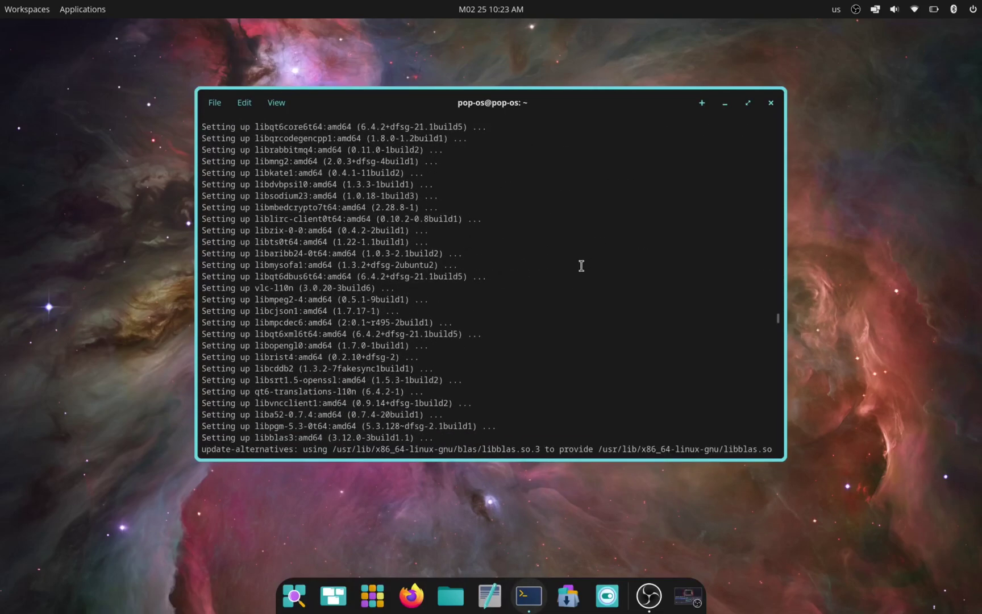
Reopen the Mouse settings page, shrink its window until the sidebar overflows, and test scrolling the sidebar
key("super")
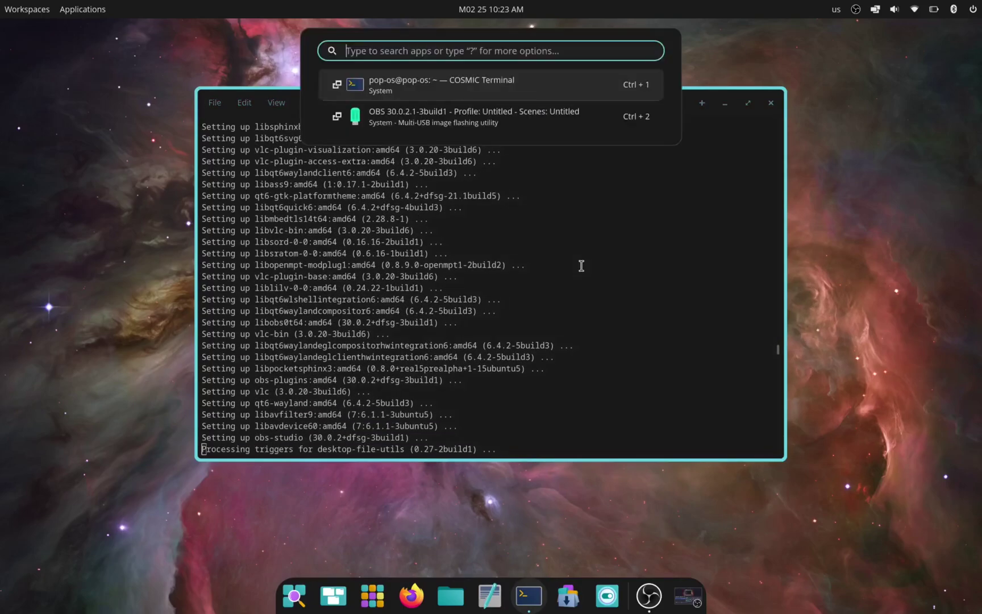
type("mous")
key("Return")
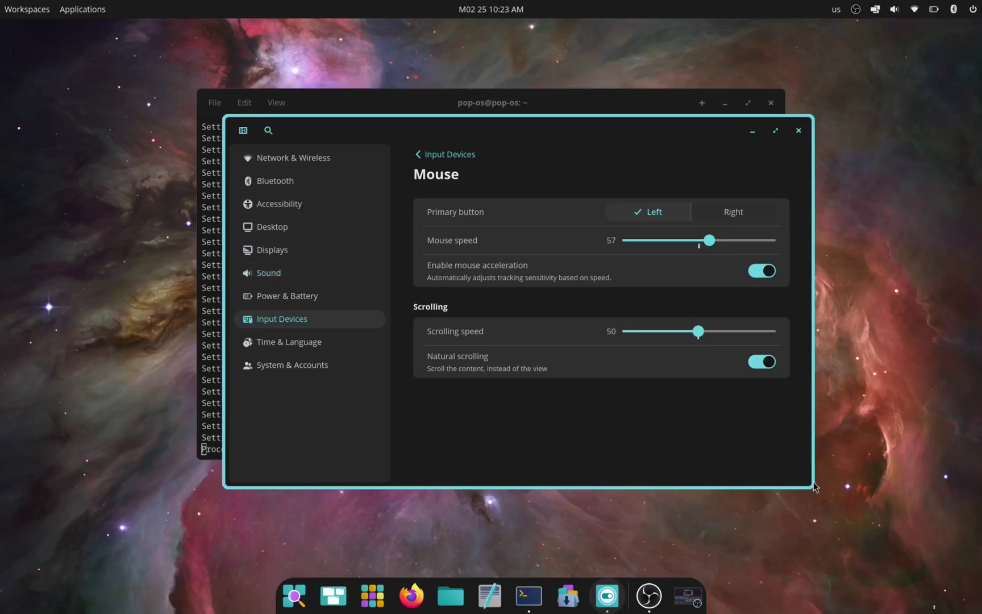
left_click_drag(812, 486, 657, 300)
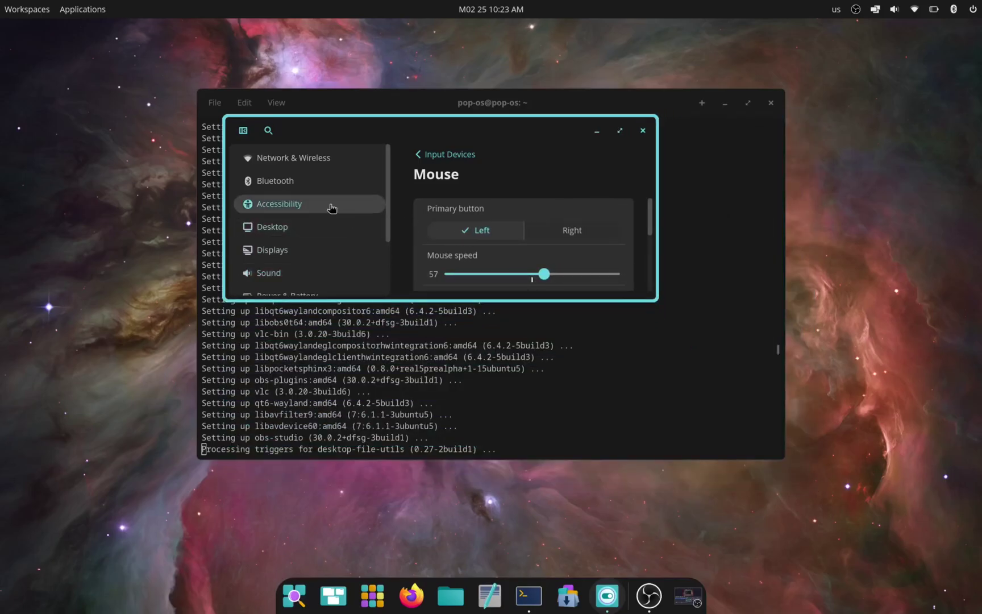
scroll(330, 208, "down", 2)
scroll(332, 208, "up", 2)
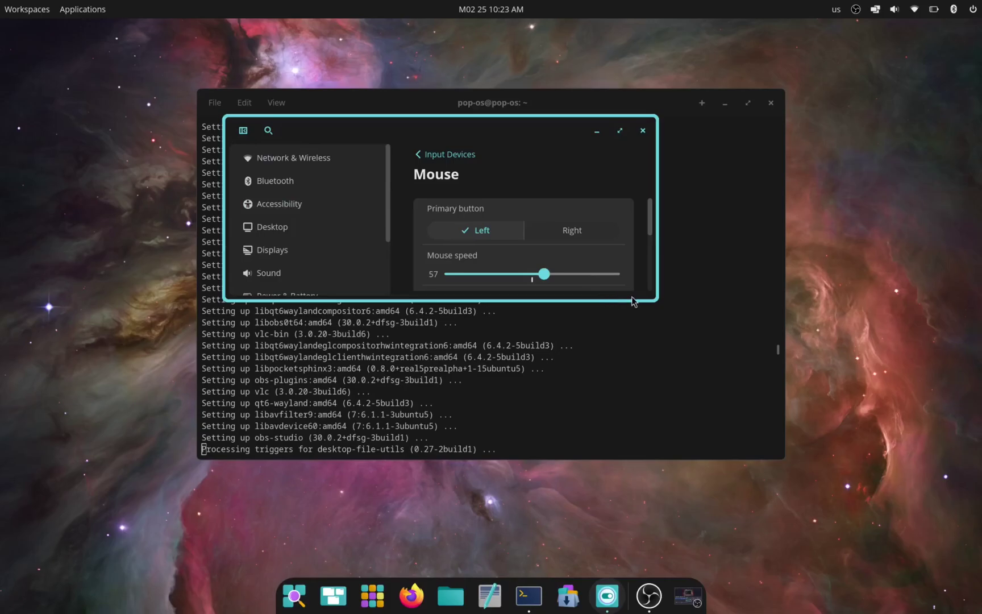
mouse_move(658, 302)
left_mouse_down()
mouse_move(784, 440)
mouse_move(814, 458)
mouse_move(655, 302)
left_mouse_up()
Toggle natural scrolling off and back on around another scroll test, enlarge and close the settings window, and scroll the terminal output
left_click(771, 363)
scroll(300, 201, "down", 3)
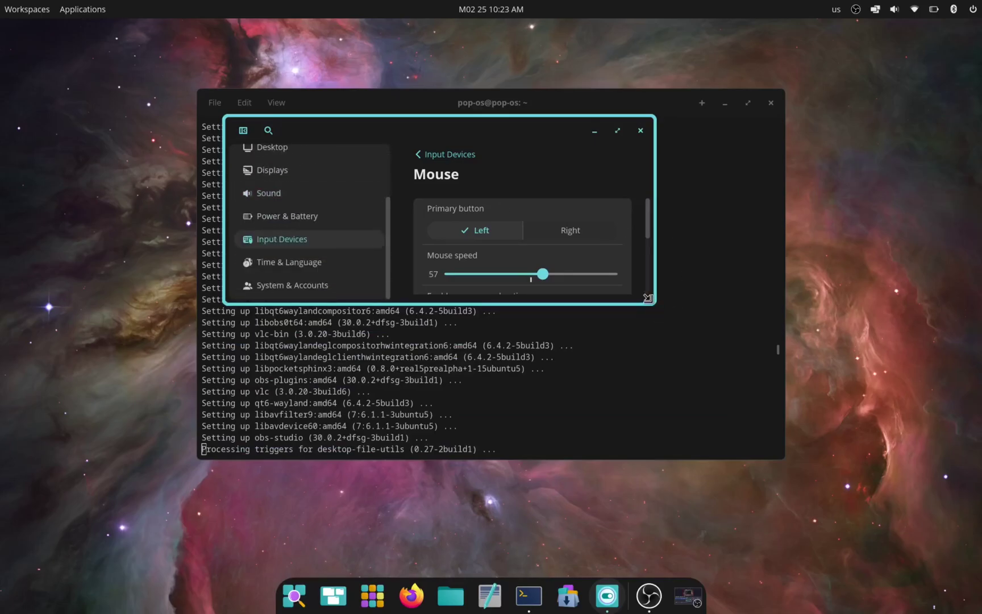
left_click_drag(655, 302, 800, 447)
left_click(749, 361)
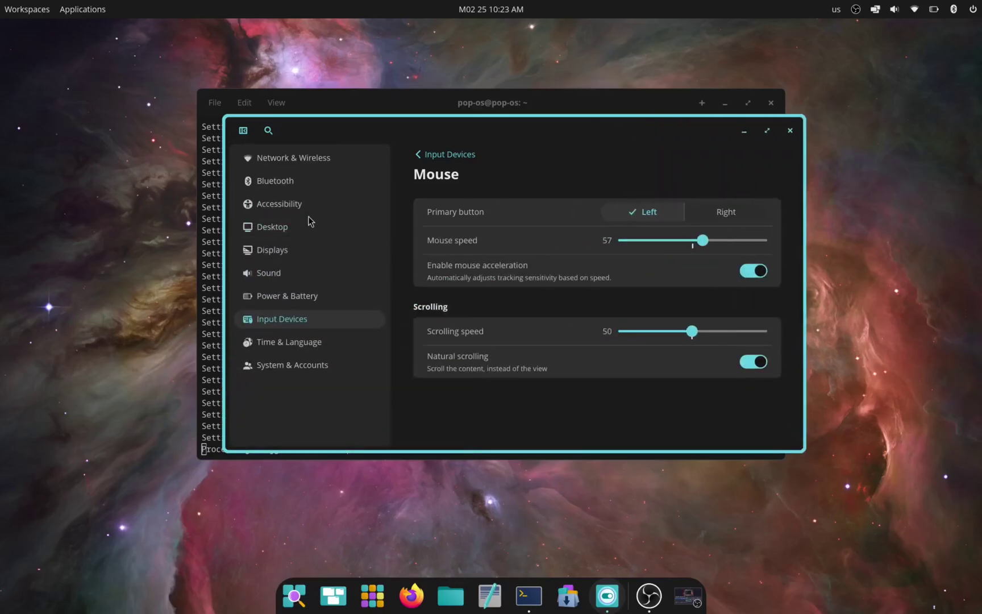
left_click(793, 131)
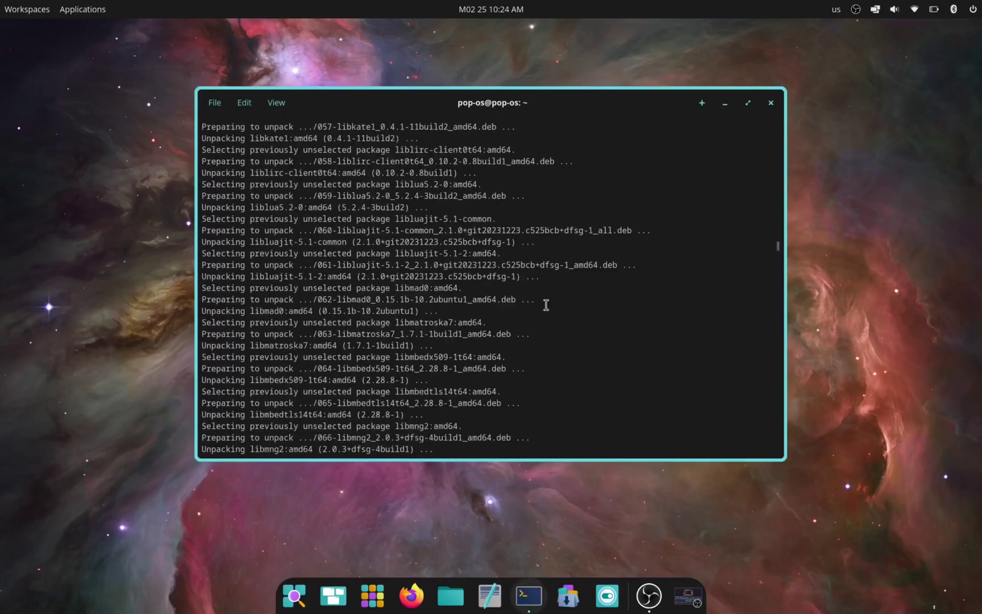
scroll(546, 305, "up", 10)
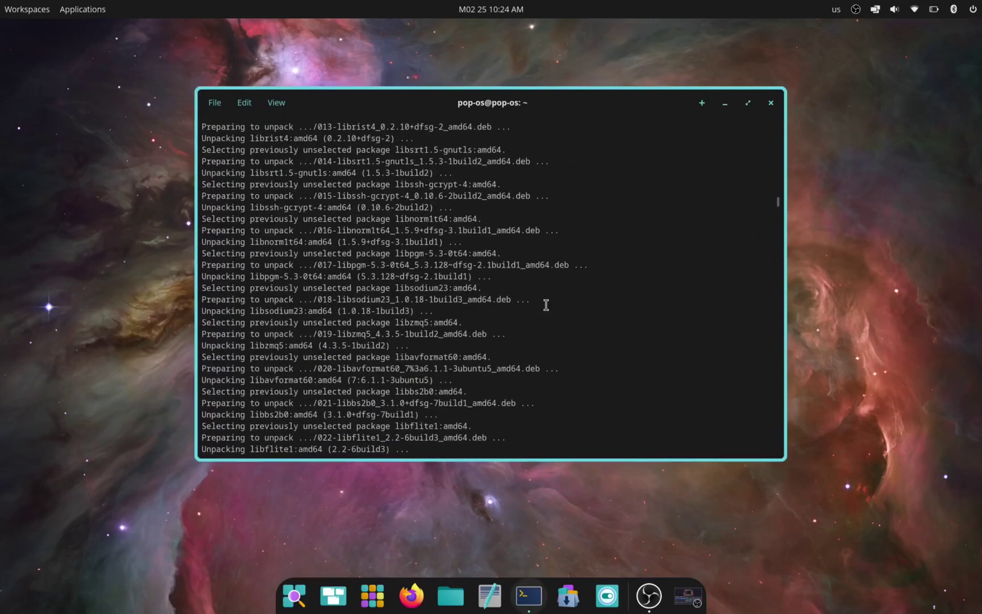
Go to the empty workspace below the terminal and open the Panel settings page there
key("super+h")
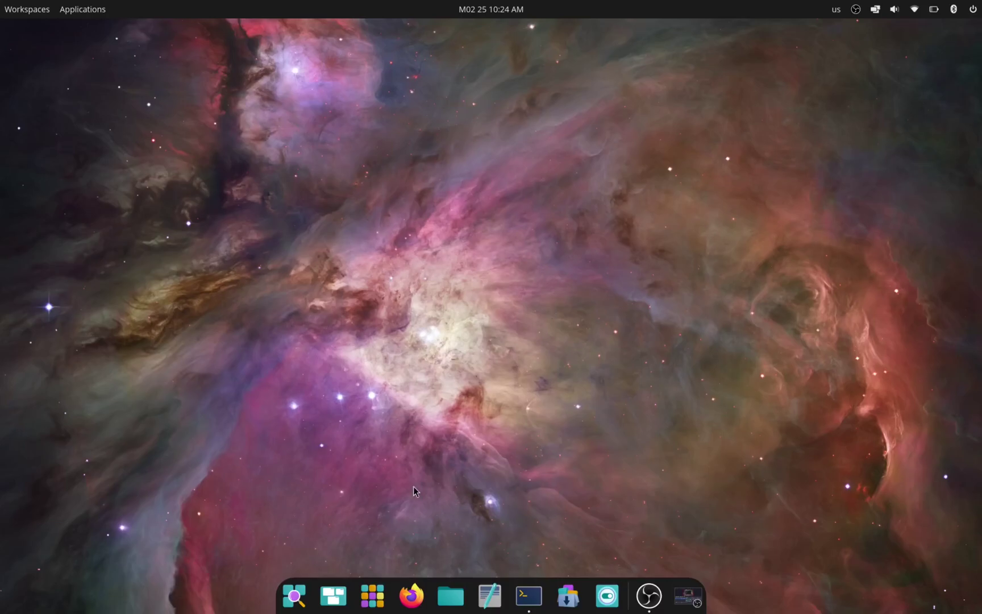
key("super")
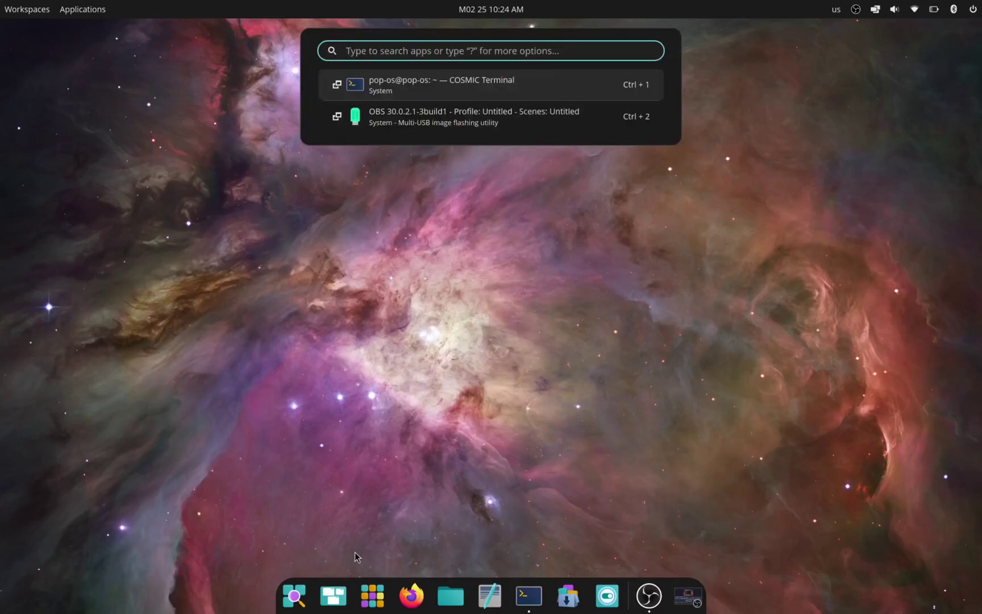
type("panel")
key("Return")
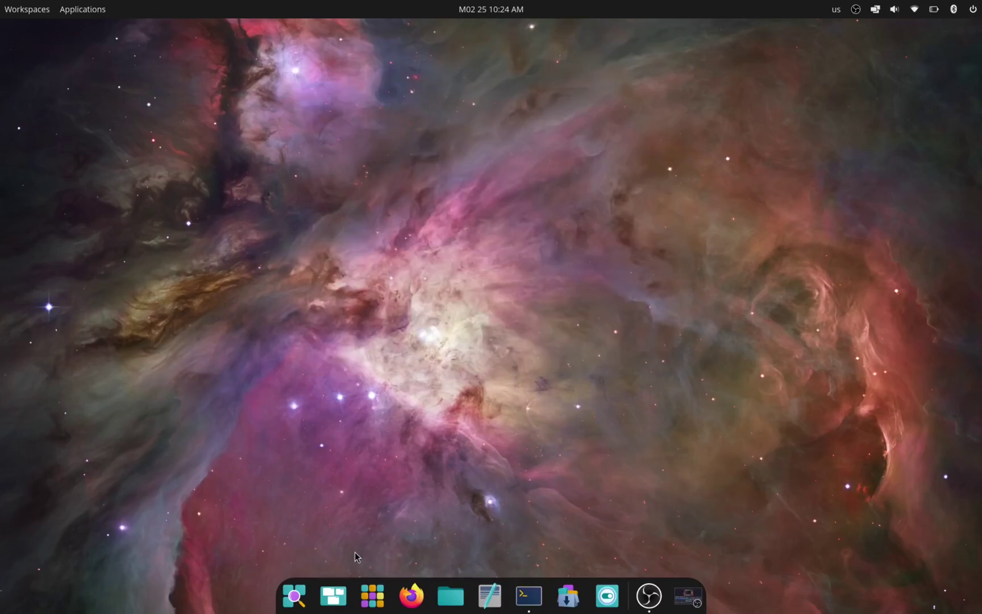
Switch between the Panel settings workspace and its neighbouring workspaces to check the switching, returning to the settings
key("super+ctrl+Down")
key("super+ctrl+Up")
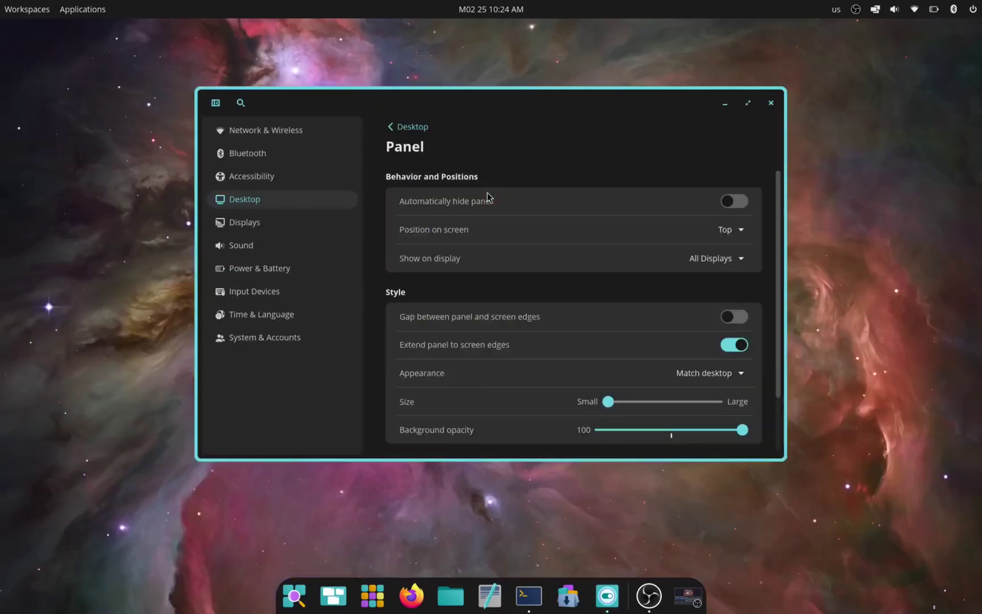
key("super+ctrl+Up")
key("super+ctrl+Down")
Turn on automatic hiding of the panel and move the settings window slightly to the right
left_click(734, 201)
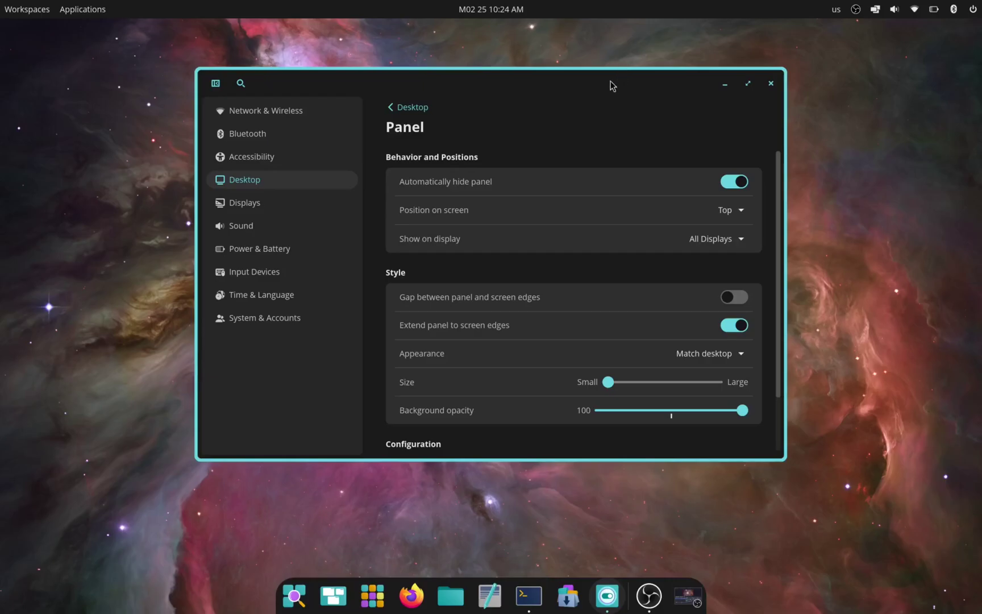
left_click_drag(609, 84, 642, 84)
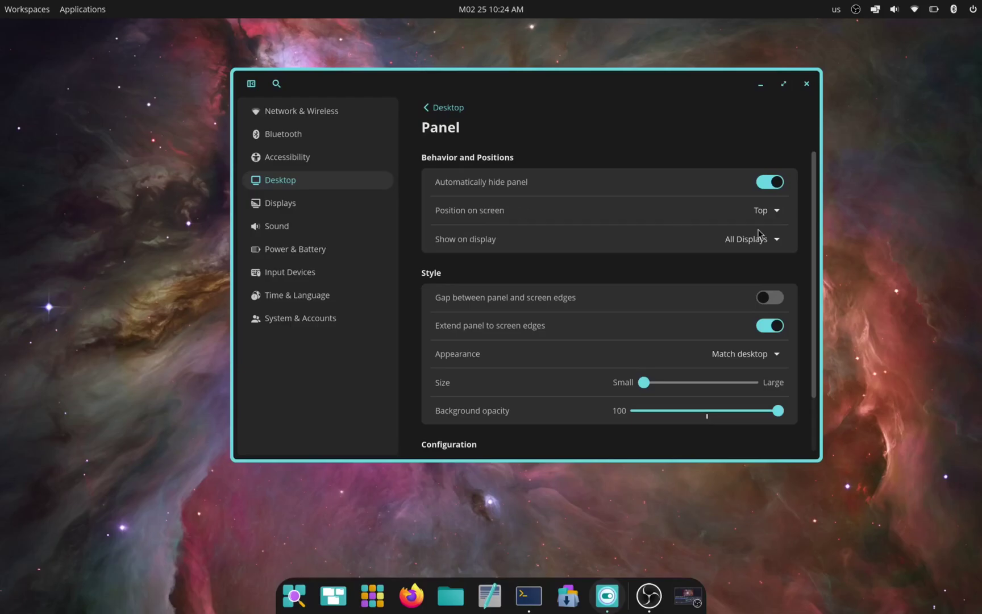
Set the panel's position on screen to Right, and after that to Left
left_click(770, 212)
left_click(768, 255)
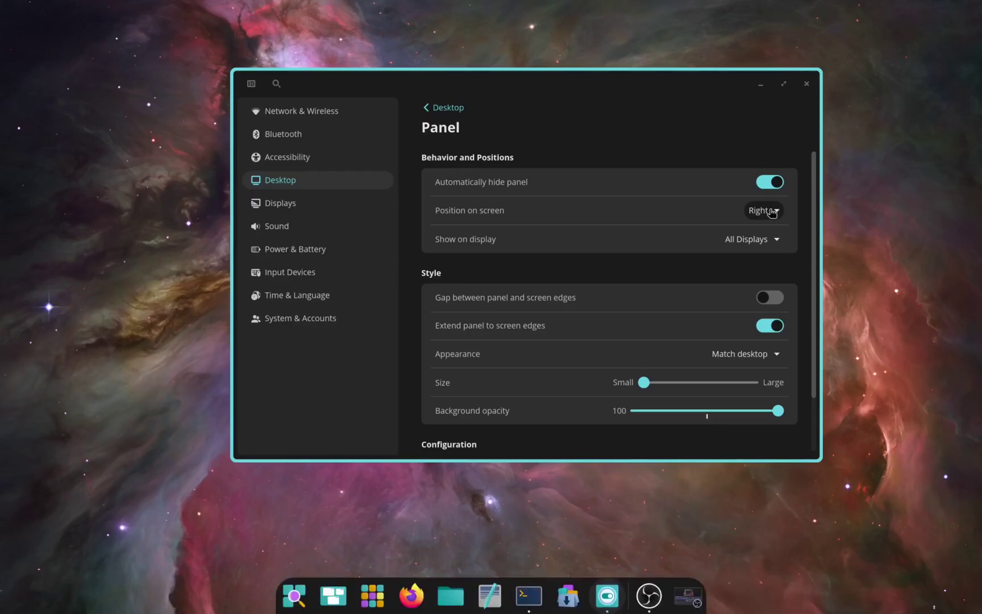
left_click(771, 212)
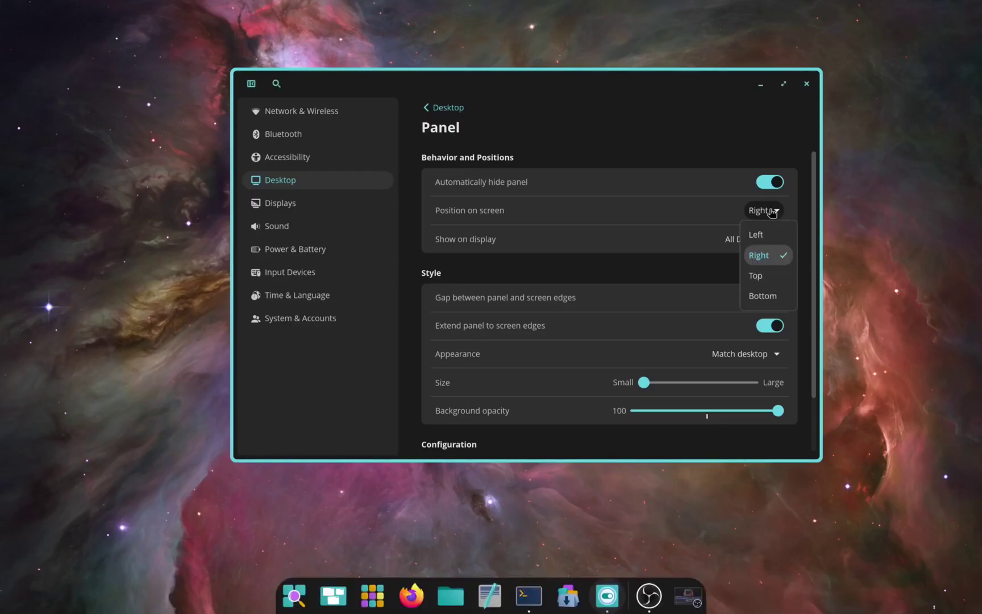
left_click(770, 235)
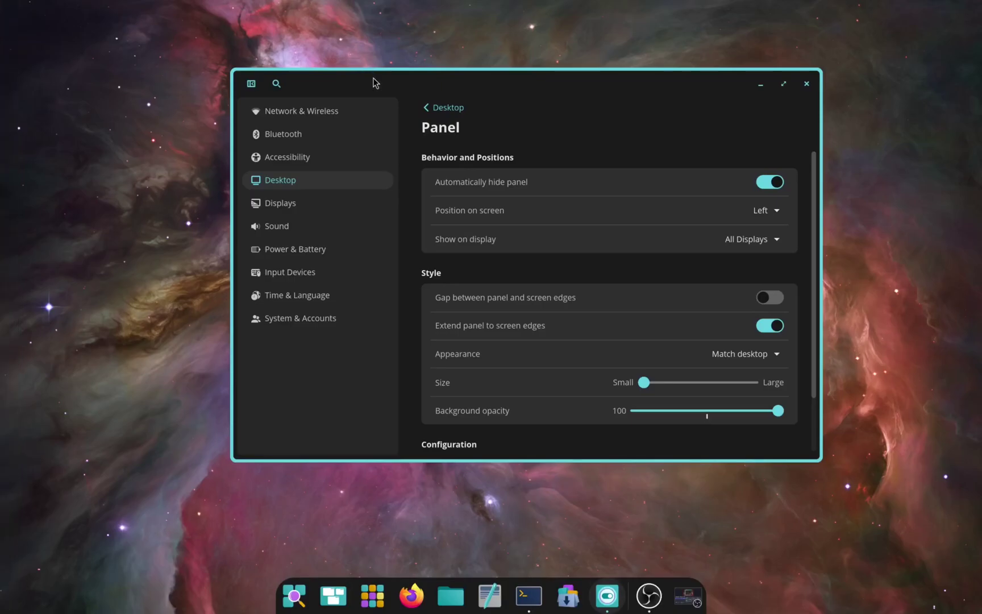
Move the settings window around and away from the left screen edge, and reveal the hidden panel at that edge
left_click_drag(374, 77, 357, 88)
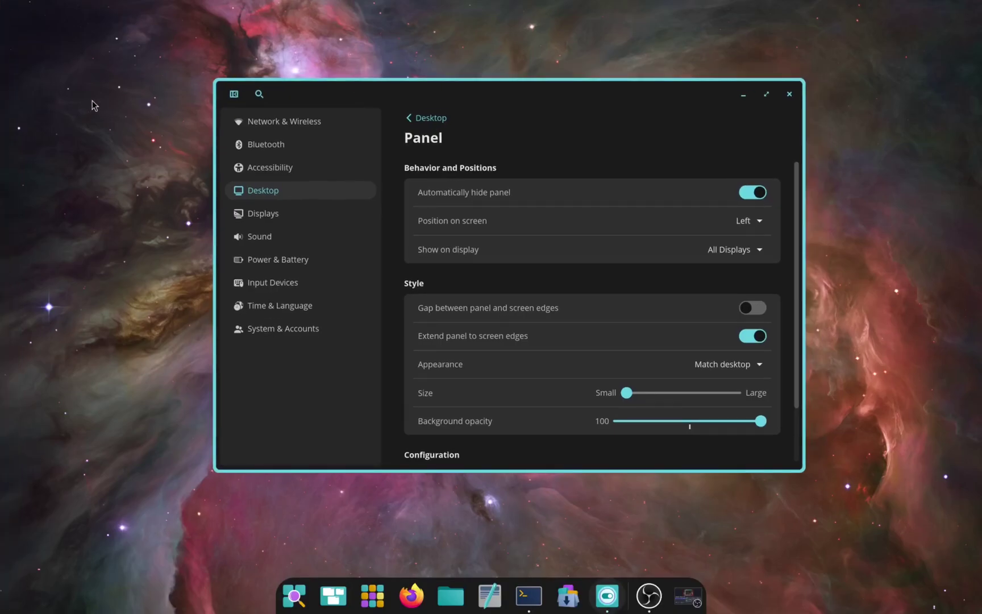
left_click_drag(292, 96, 334, 104)
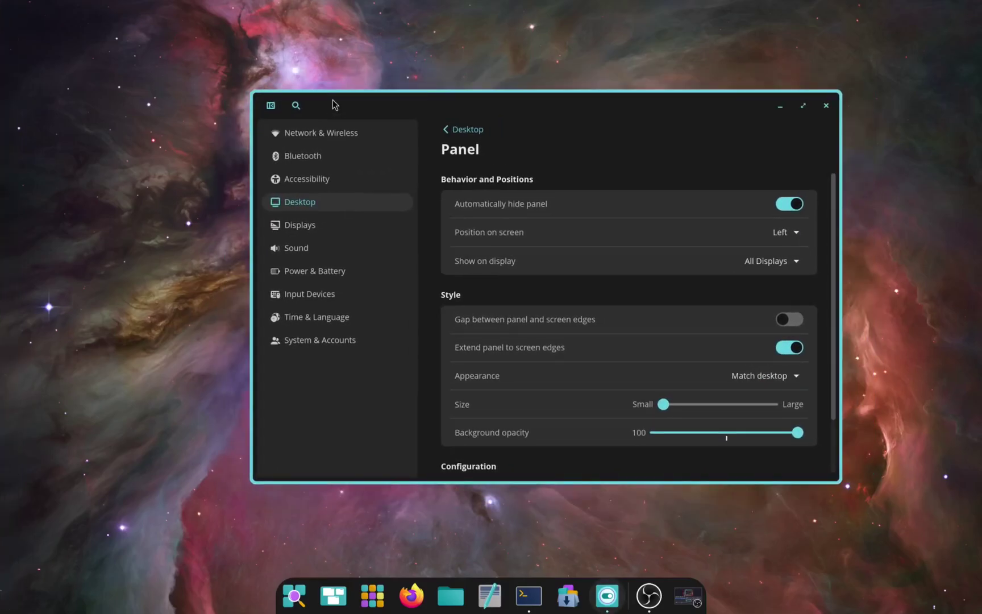
mouse_move(2, 183)
left_click_drag(368, 108, 419, 122)
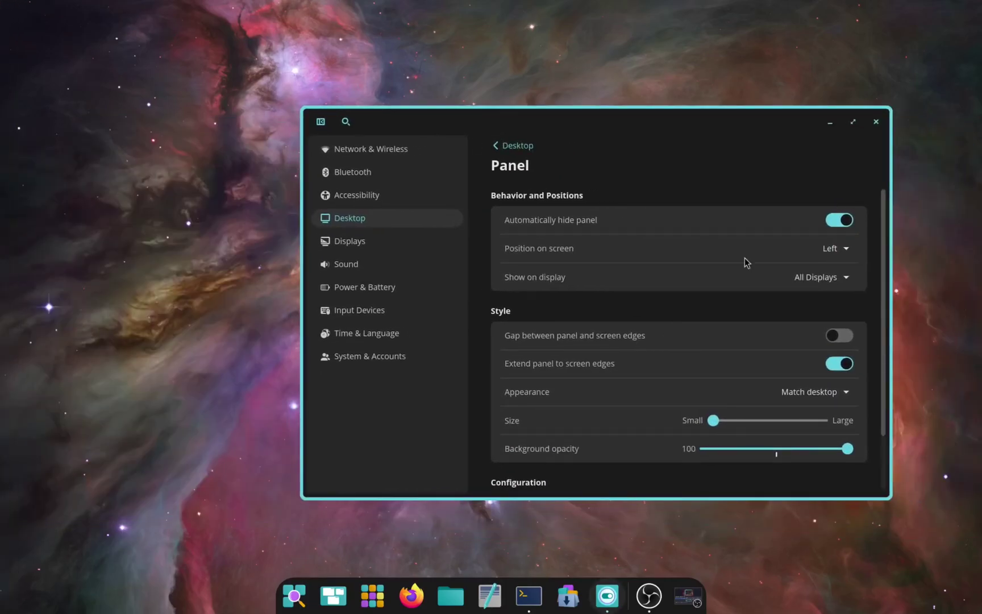
Set the panel's position on screen back to Top and move the settings window to the left
left_click(835, 248)
left_click(837, 312)
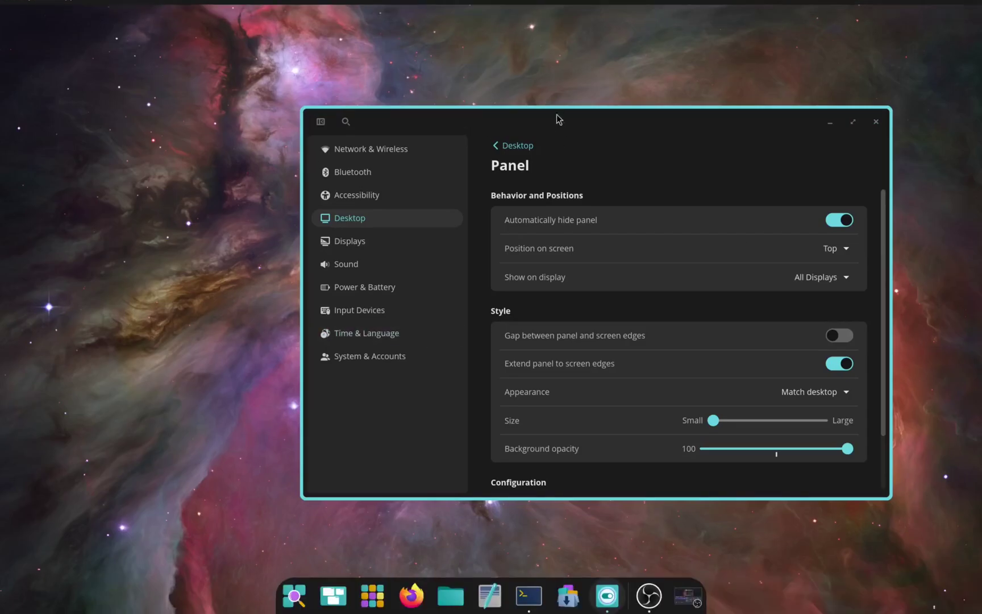
left_click_drag(549, 118, 432, 113)
Turn automatic hiding of the panel off and on again, and move the settings window down and to the right
left_click(718, 204)
left_click(717, 205)
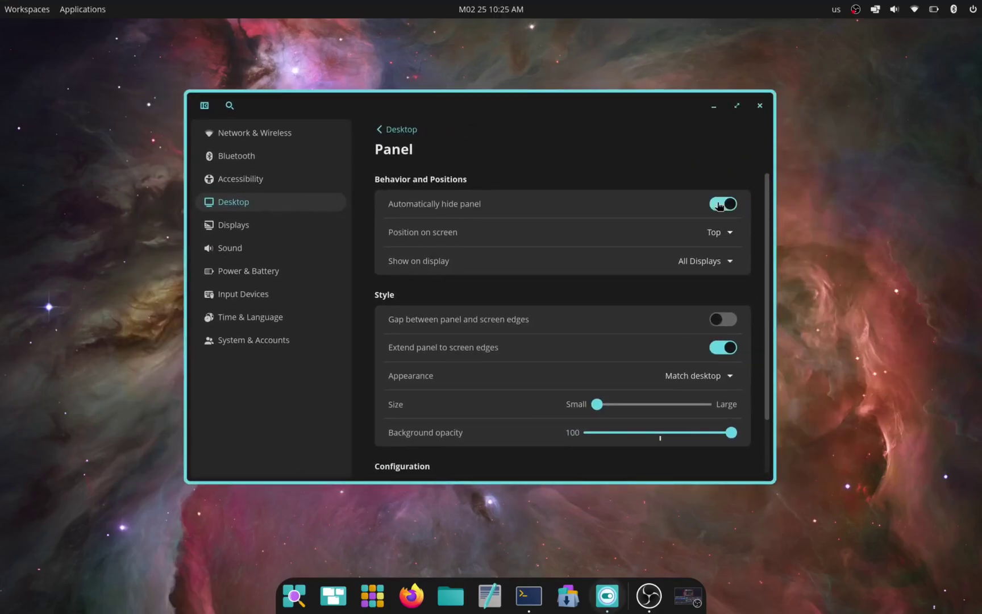
left_click_drag(576, 103, 640, 125)
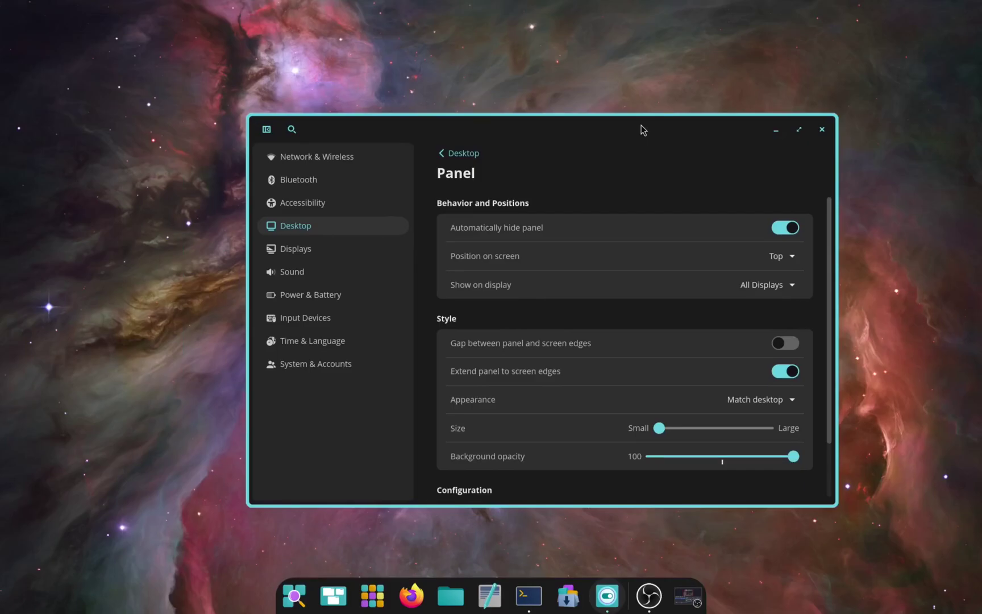
Move the settings window up and to the left, and enlarge it to show the remaining panel options
left_click_drag(522, 130, 392, 100)
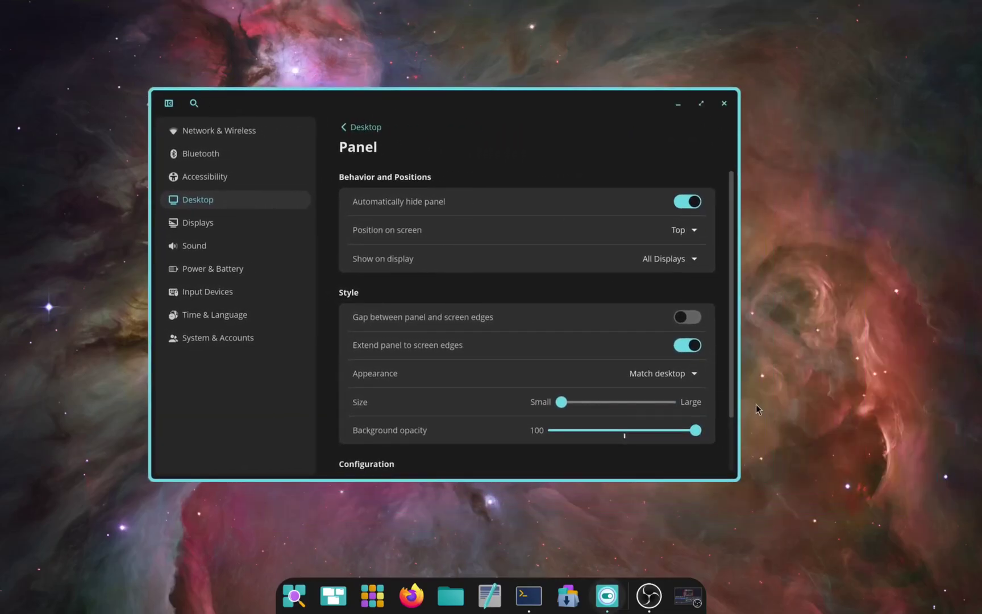
left_click_drag(737, 480, 820, 532)
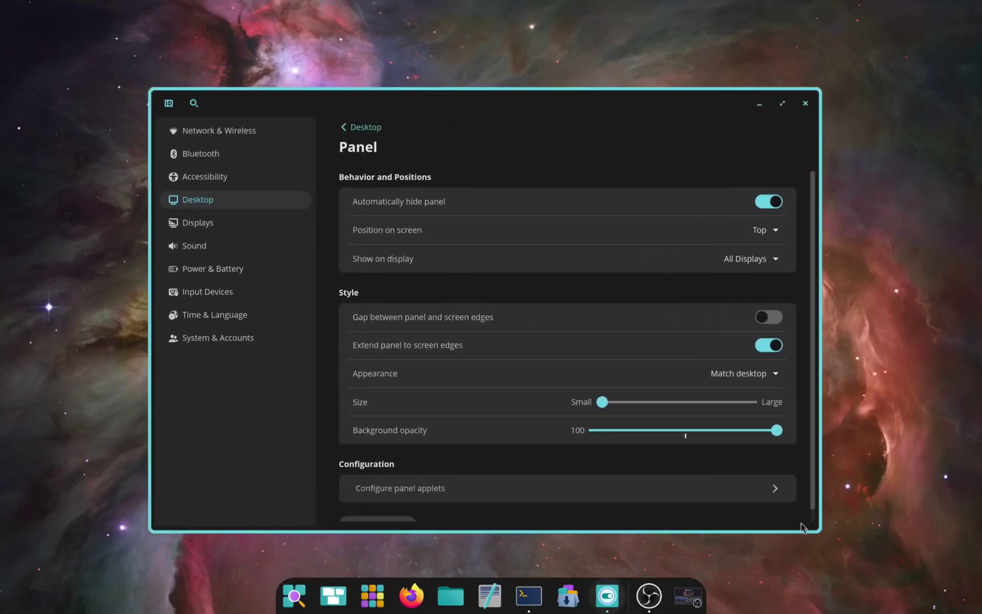
scroll(815, 301, "down", 1)
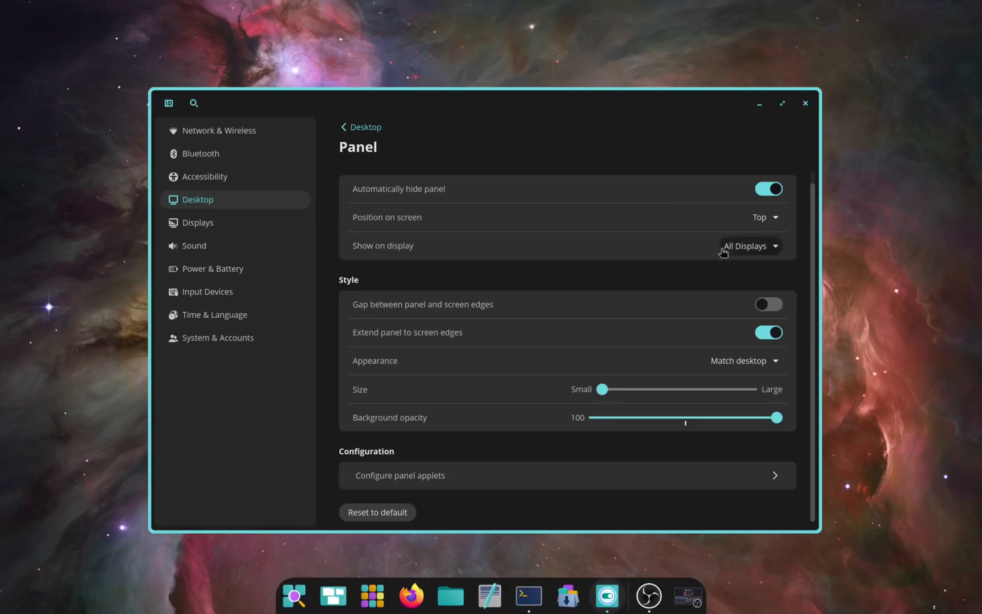
Check the available displays for showing the panel and keep All Displays
left_click(748, 247)
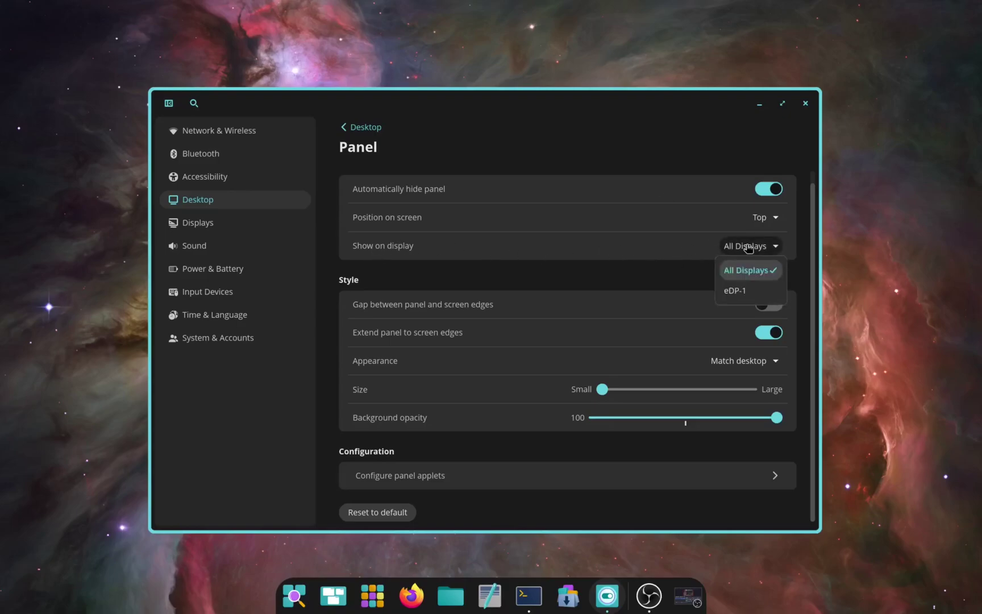
left_click(744, 275)
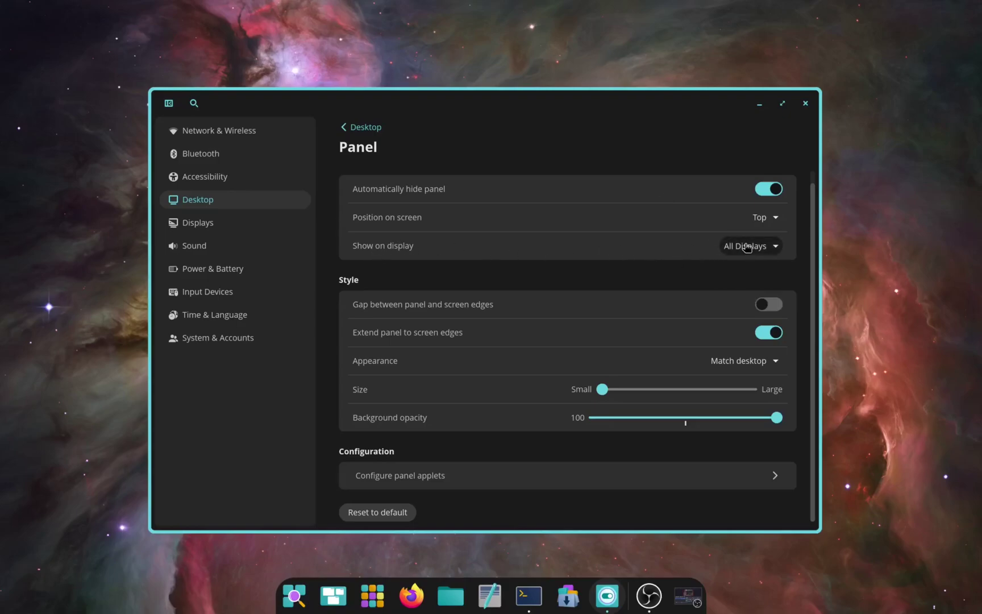
left_click(746, 246)
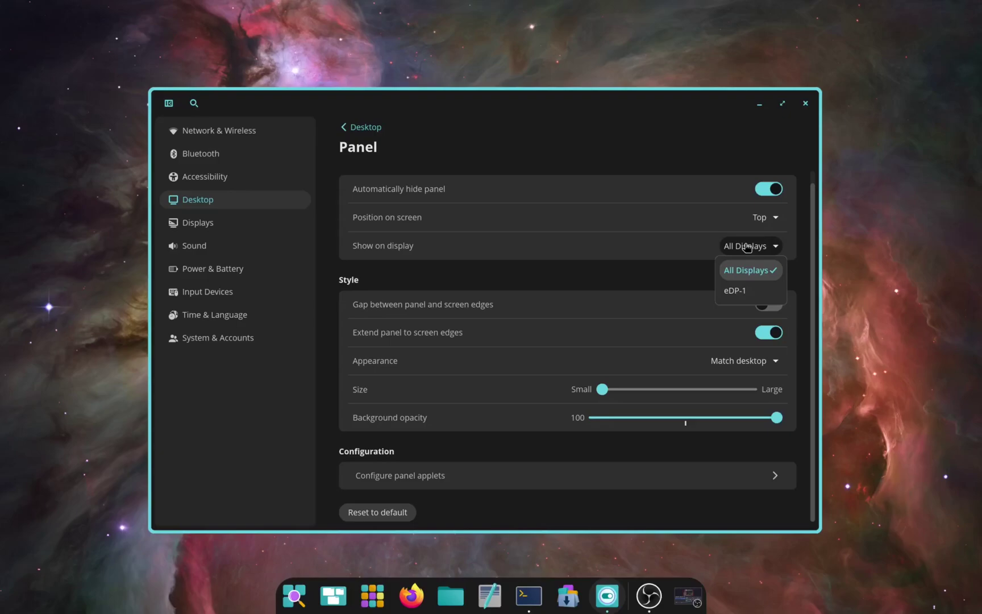
left_click(367, 262)
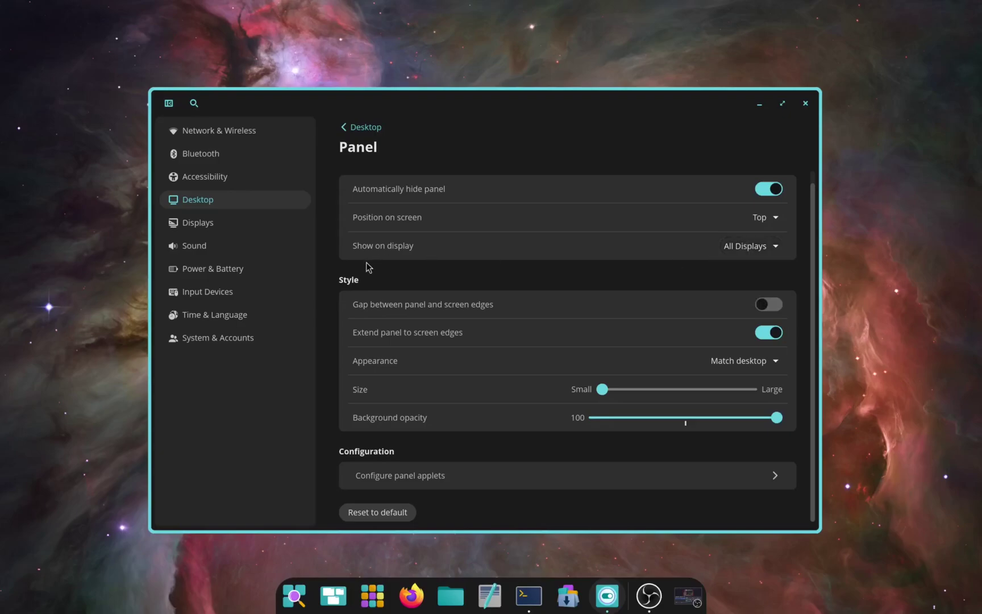
Turn on the gap between the panel and the screen edges, and turn off automatic hiding of the panel
mouse_move(469, 2)
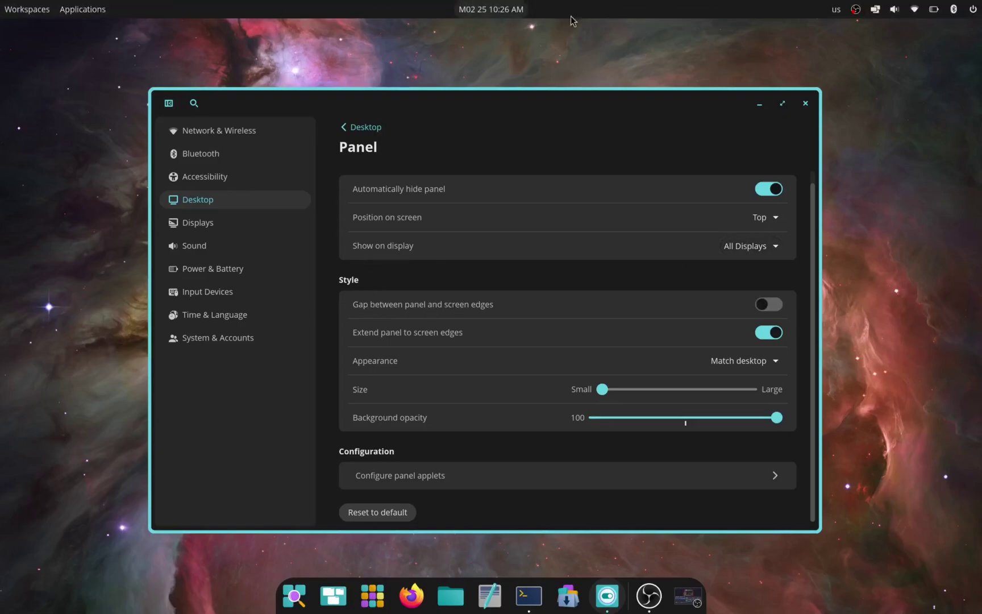
left_click(768, 306)
mouse_move(577, 2)
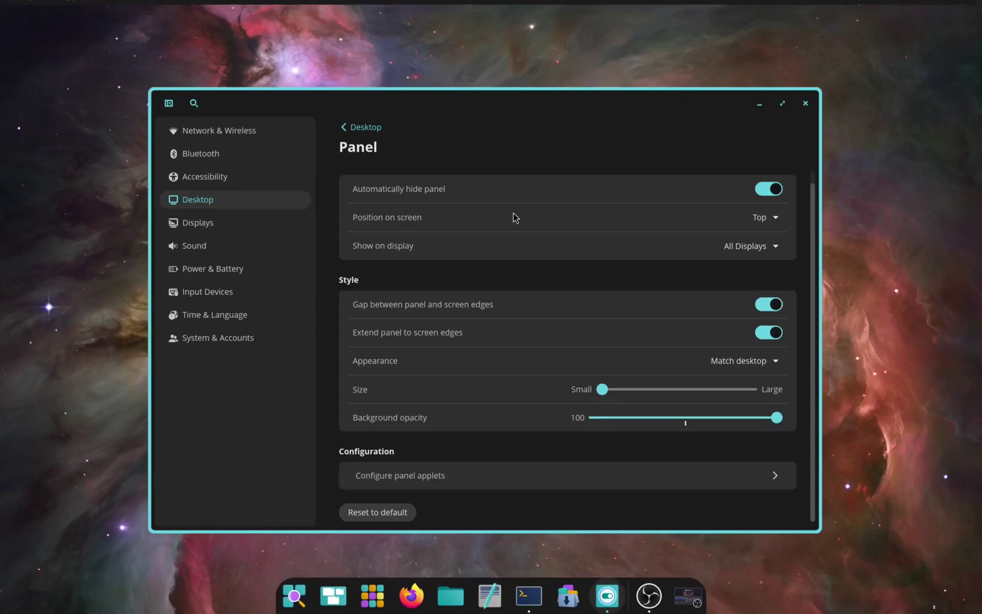
left_click(782, 190)
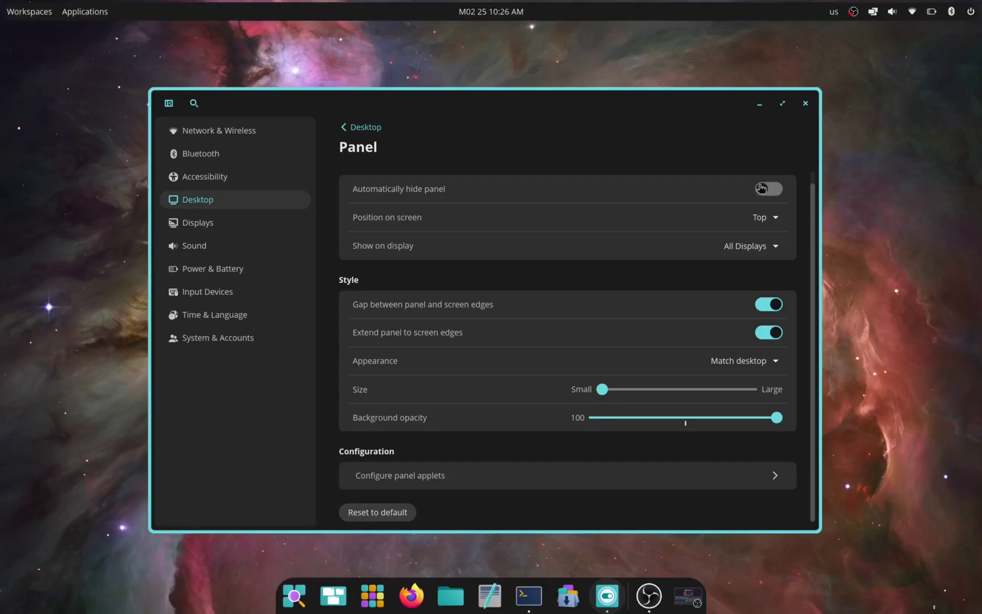
left_click_drag(560, 103, 616, 101)
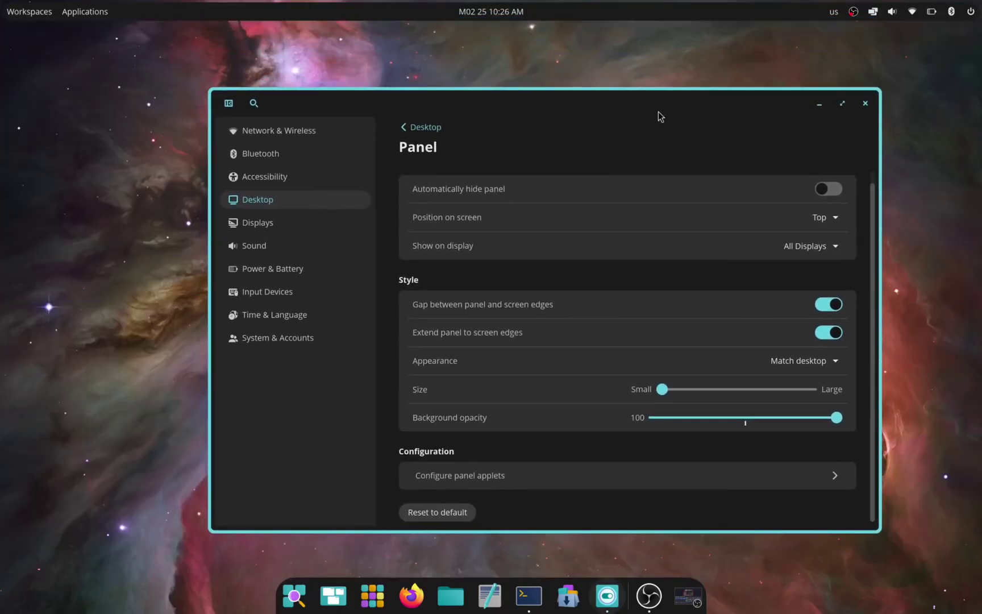
left_click(12, 18)
left_click(11, 17)
Turn extending the panel to the screen edges off and on again, twice
left_click(819, 334)
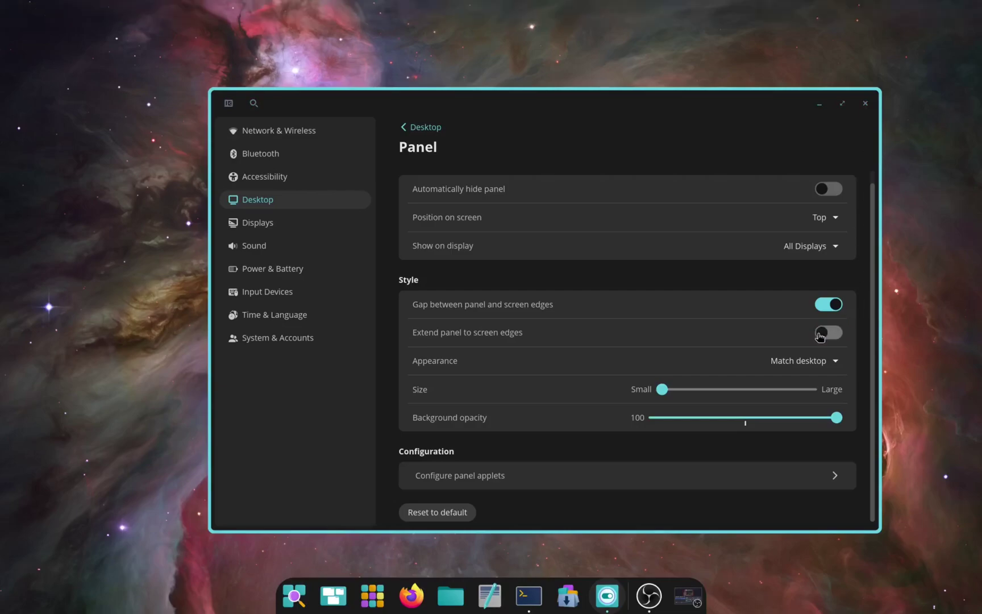
left_click(819, 334)
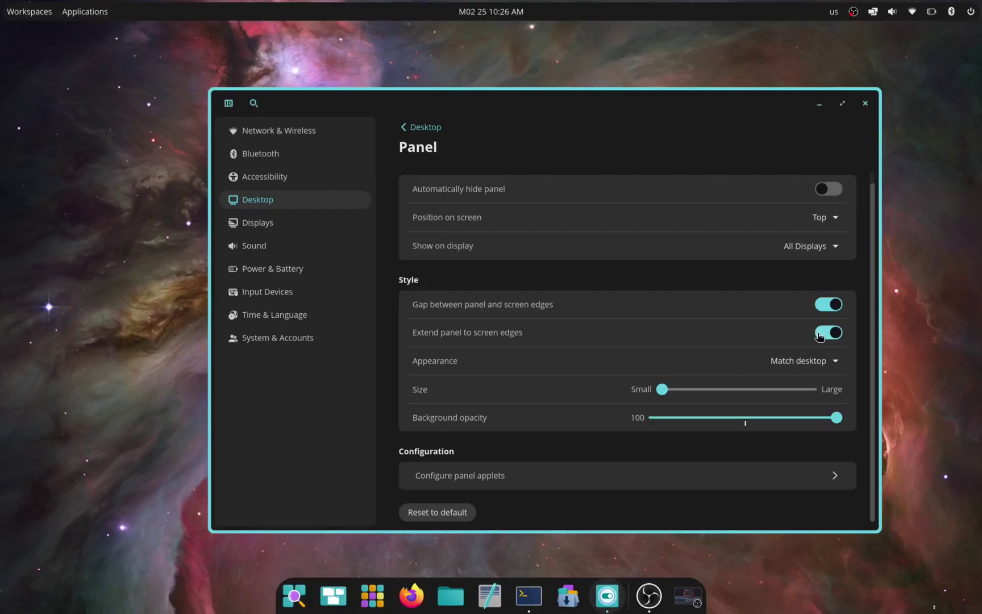
left_click(832, 334)
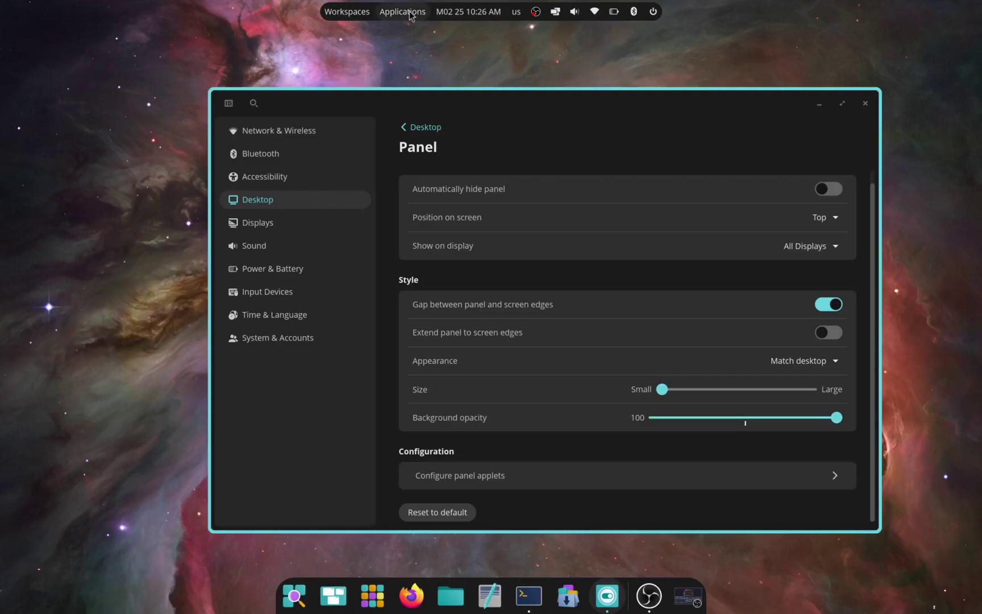
left_click(828, 333)
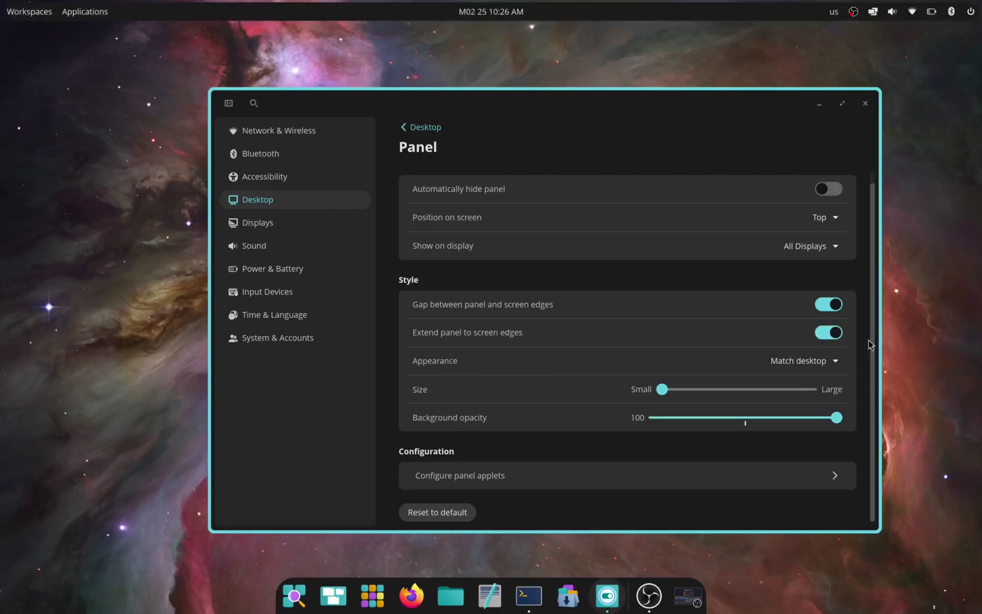
Set the panel's appearance to Light and view its calendar, network and battery popups
left_click(813, 361)
left_click(784, 316)
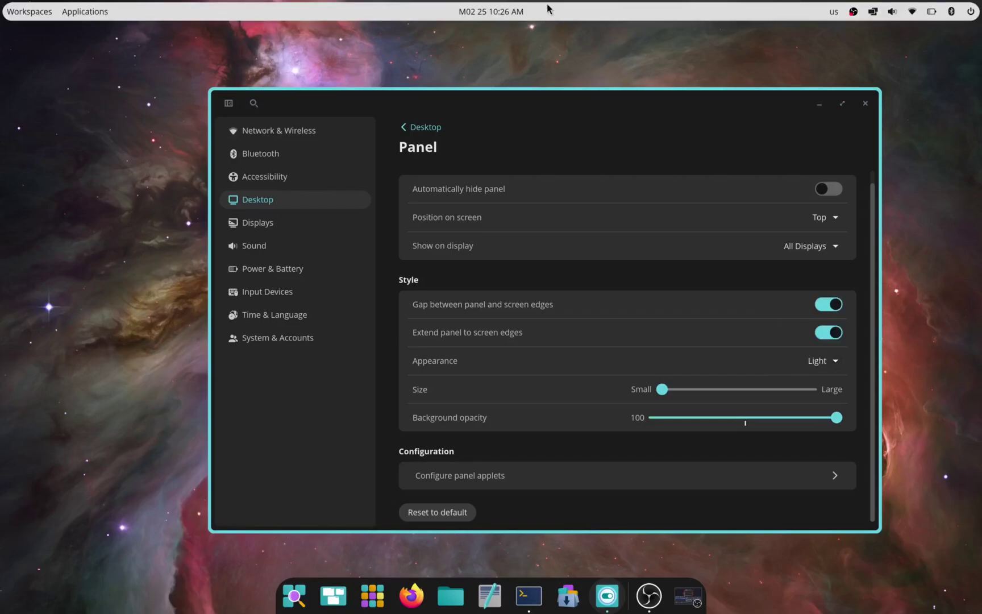
left_click(502, 11)
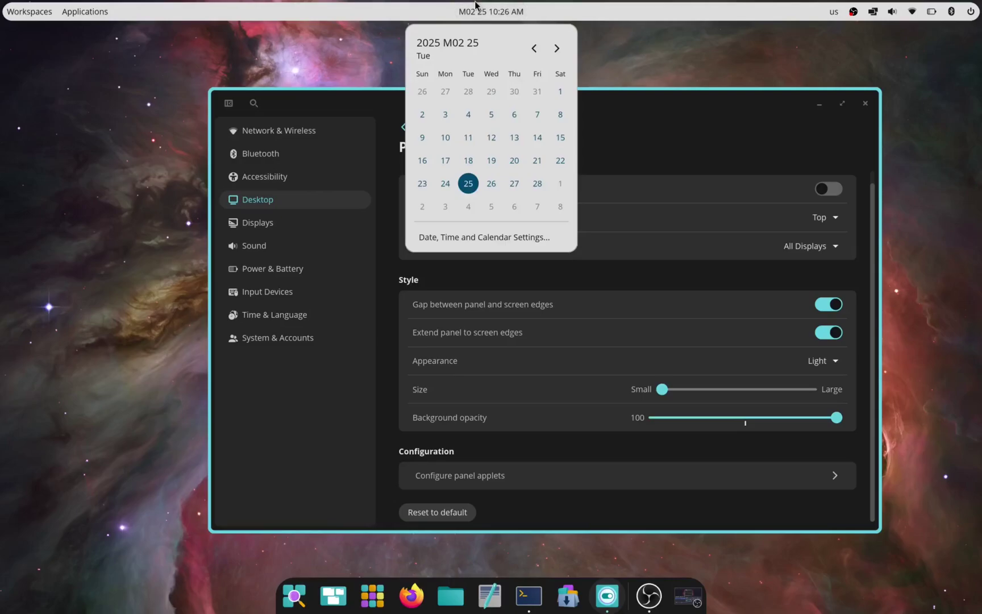
left_click(476, 5)
left_click(912, 11)
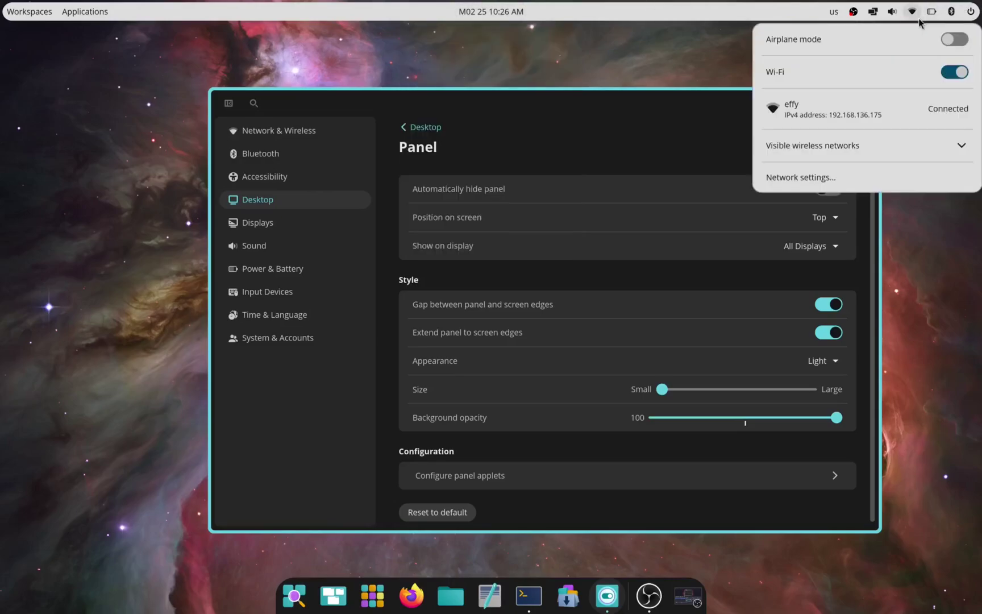
left_click(931, 12)
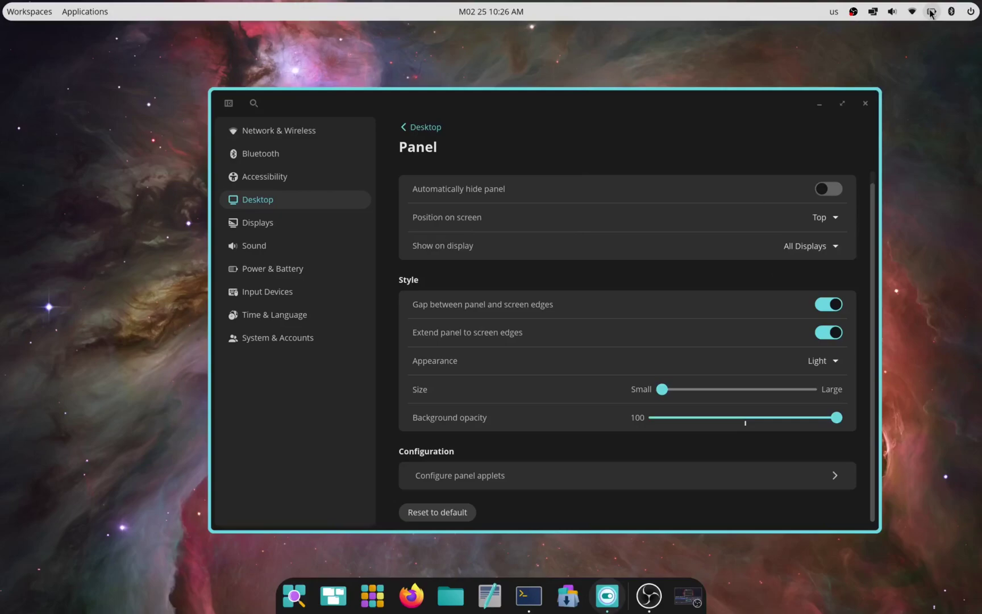
left_click(930, 12)
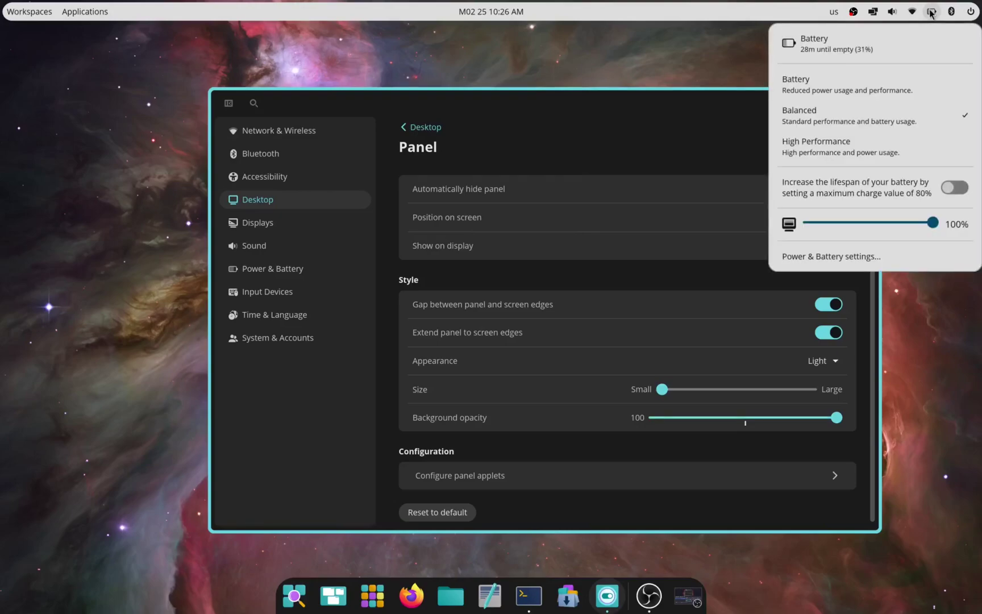
left_click(931, 13)
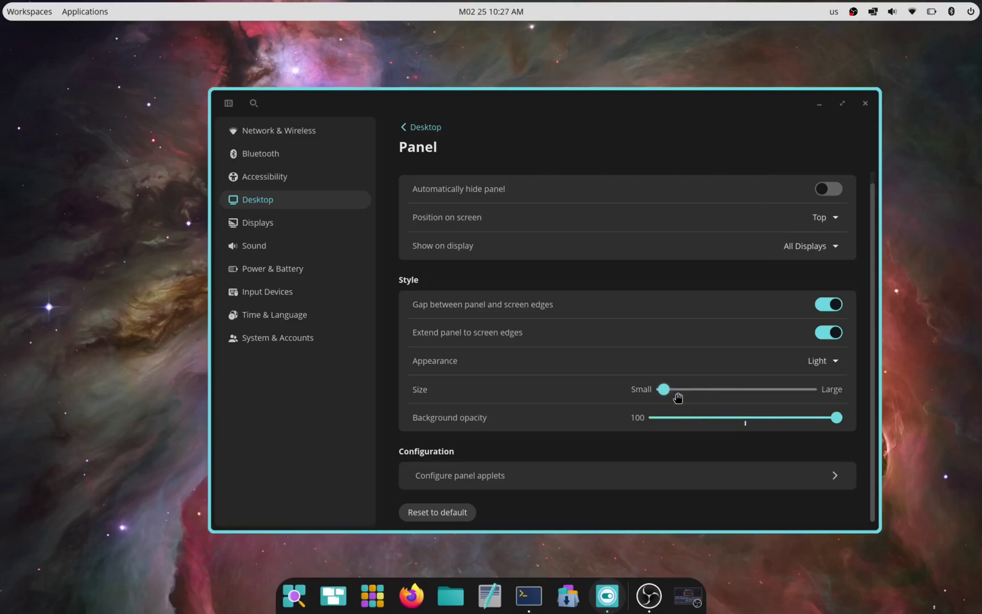
Enlarge the panel to nearly the Large end of the size range and return it to Small
left_click_drag(662, 390, 809, 392)
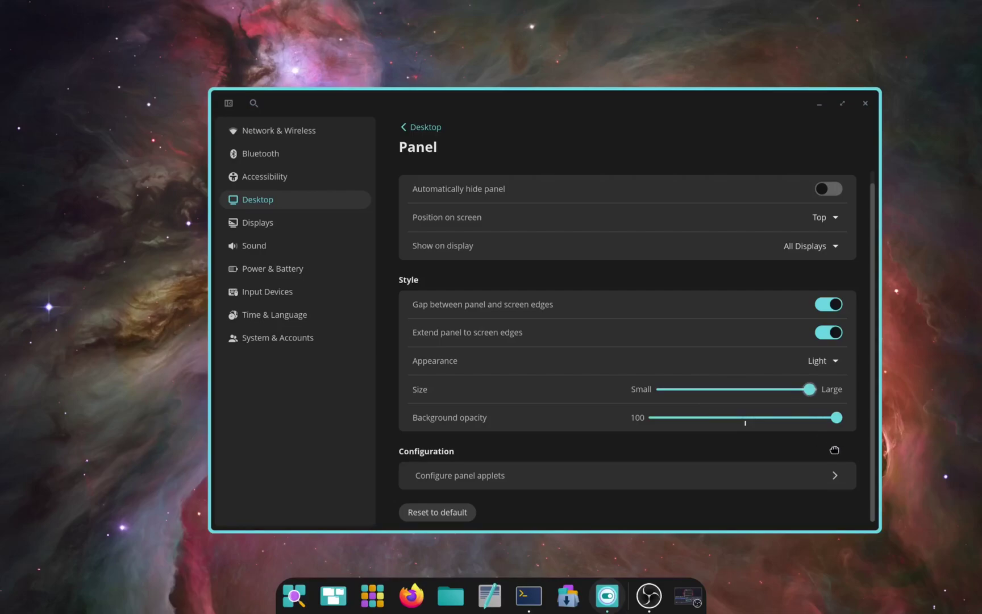
left_click_drag(834, 449, 828, 400)
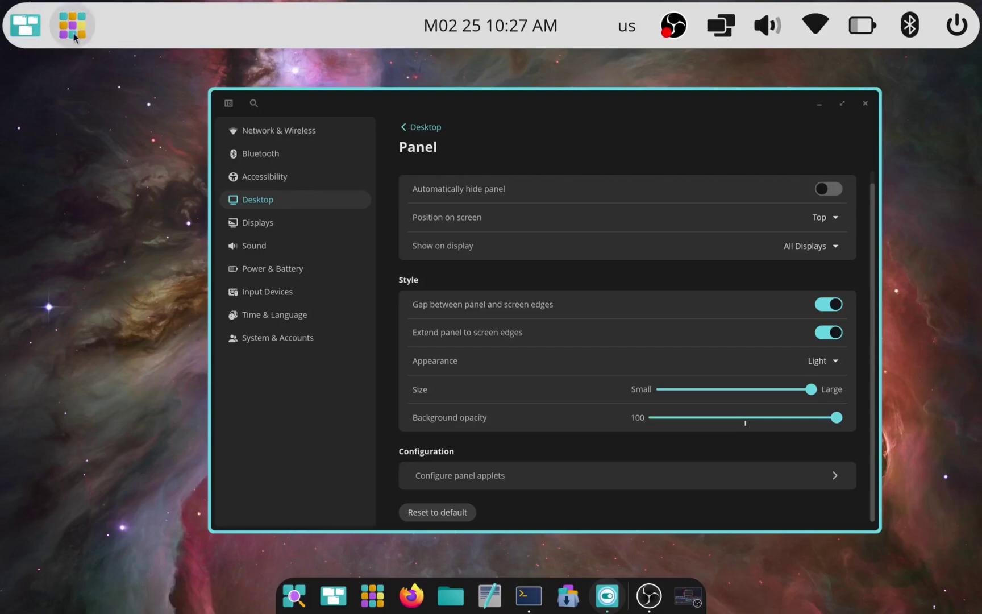
left_click_drag(809, 389, 660, 391)
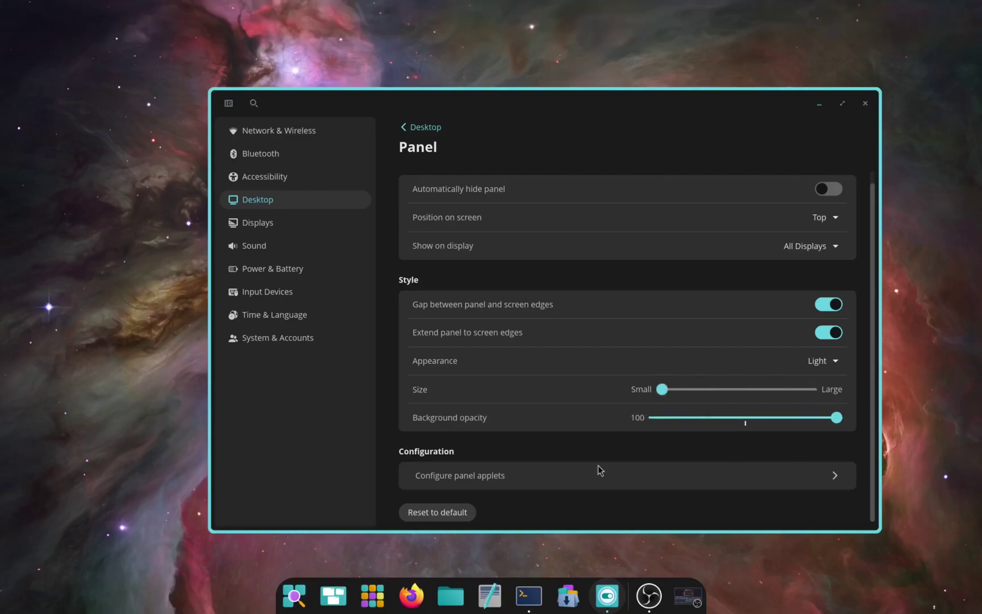
Set the panel's appearance to Dark, lowering its background opacity first to 46 and finally to 0
left_click_drag(835, 418, 737, 500)
left_click(821, 360)
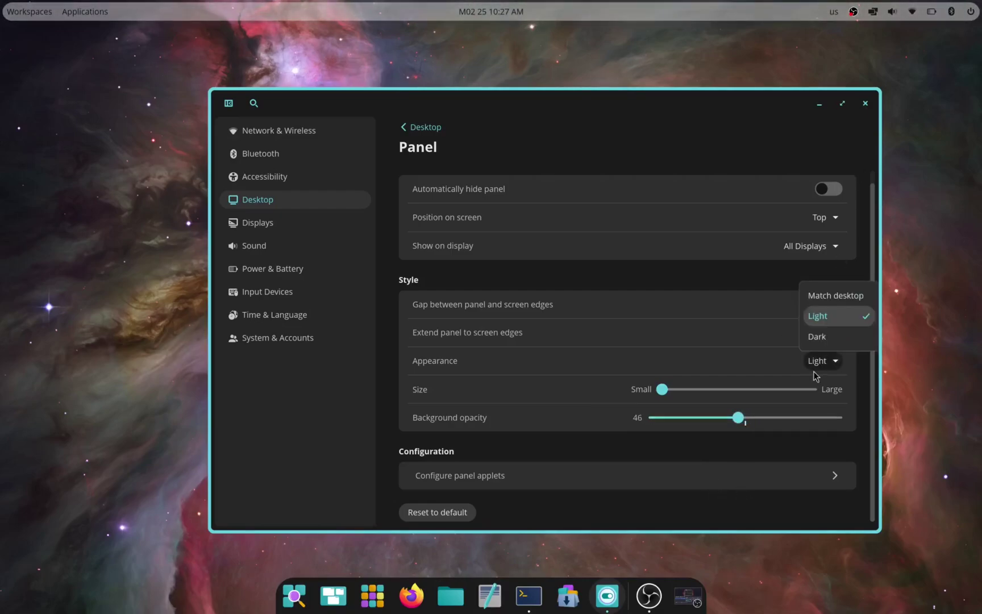
left_click(816, 336)
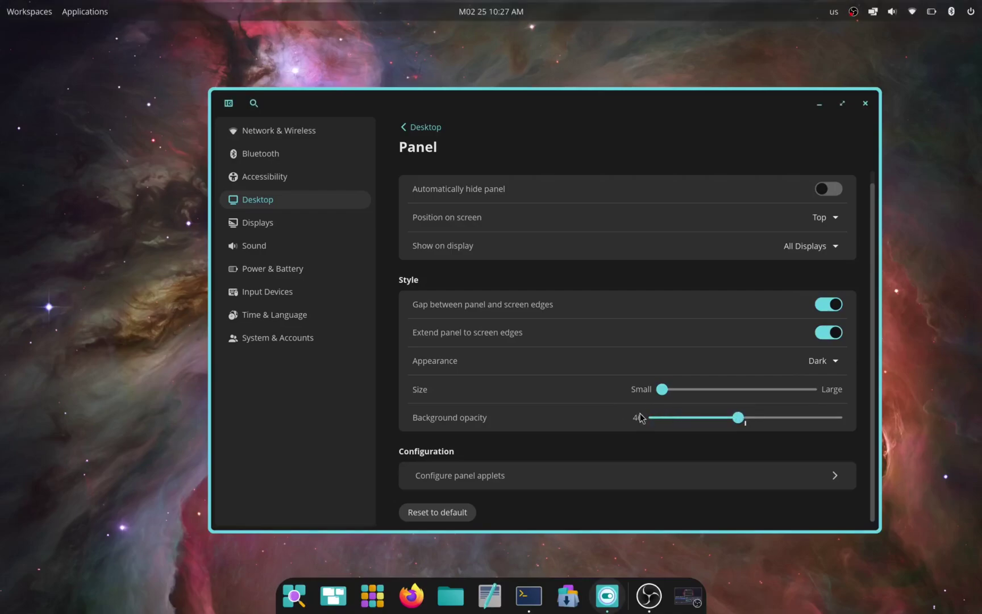
left_click_drag(645, 418, 625, 413)
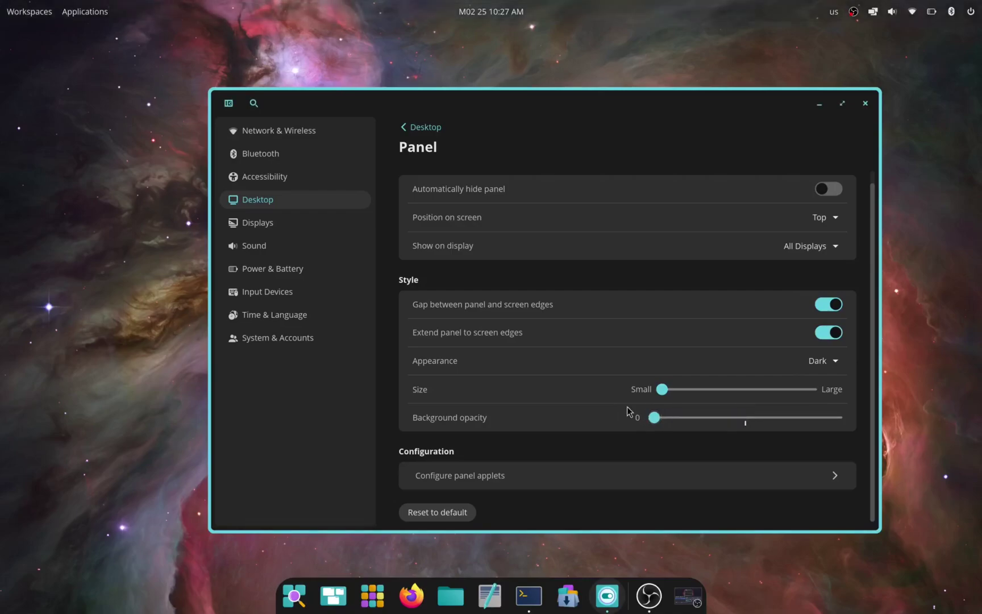
Open and close the calendar popup and the workspaces overview from the transparent panel
left_click(482, 14)
left_click(482, 16)
left_click(37, 10)
left_click(37, 10)
Return to the panel's desktop settings and review the full list of configured panel applets
left_click(309, 241)
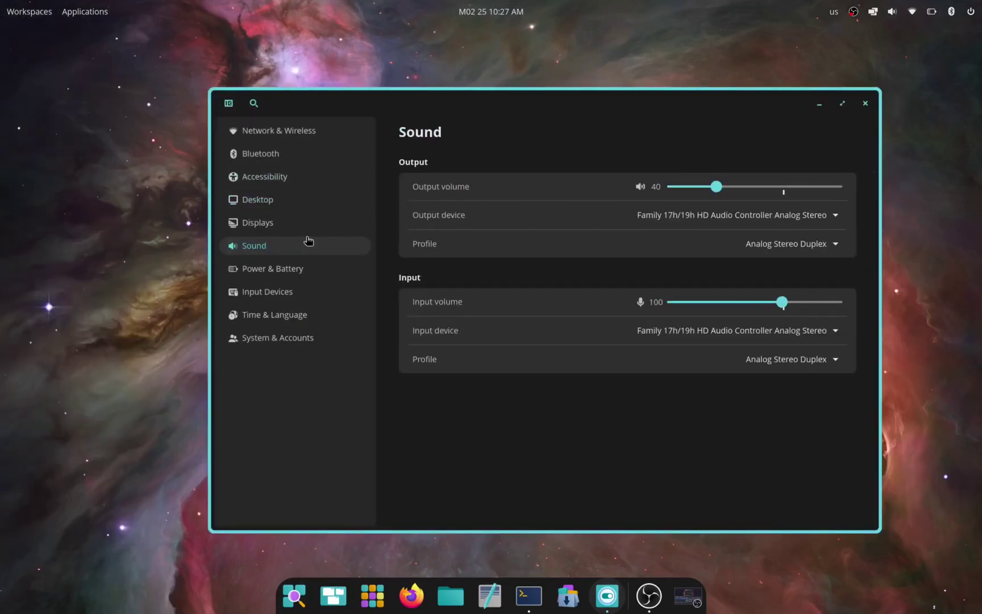
left_click(287, 203)
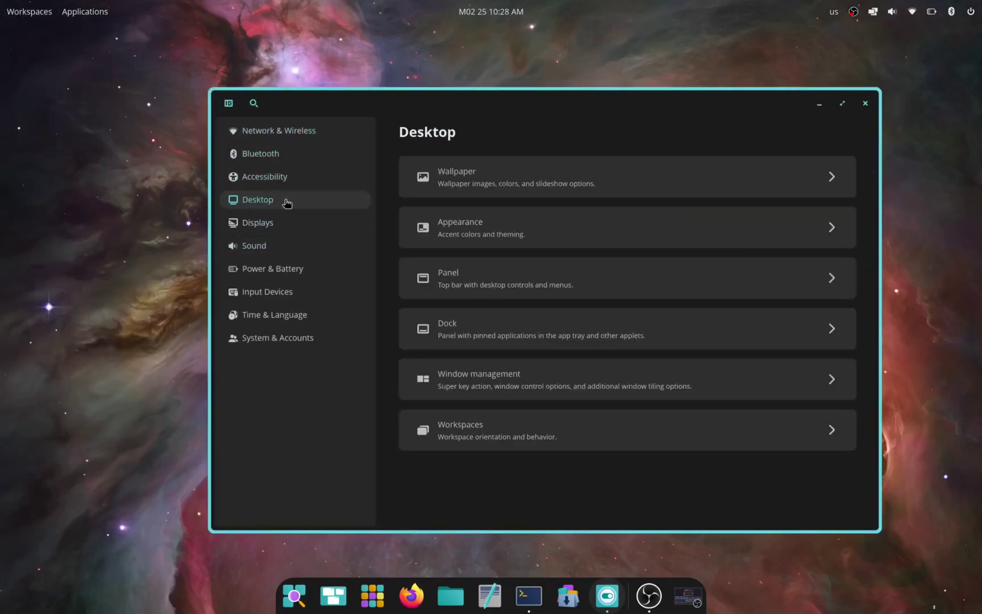
left_click(500, 287)
scroll(529, 383, "down", 1)
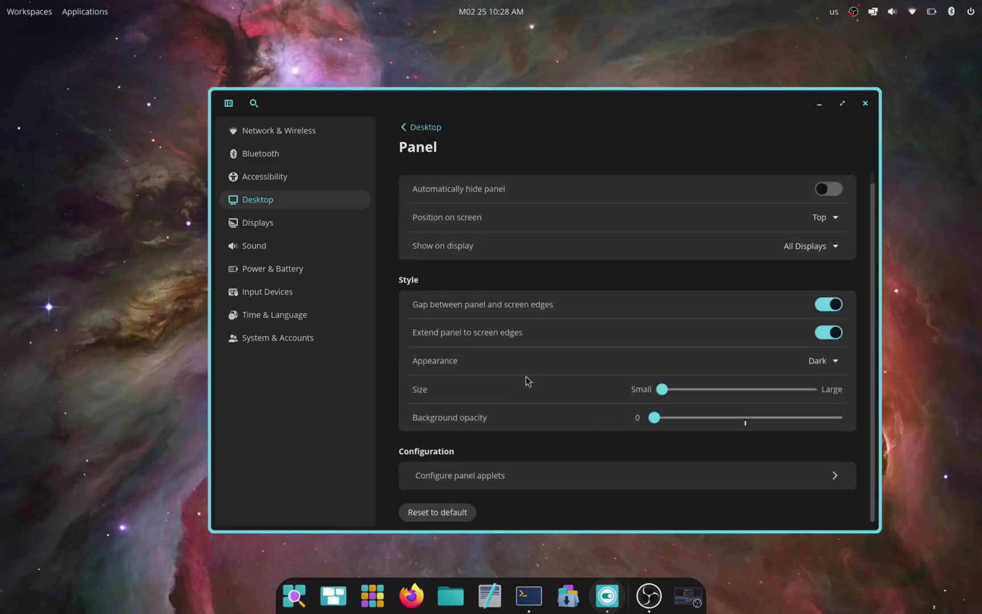
left_click(509, 482)
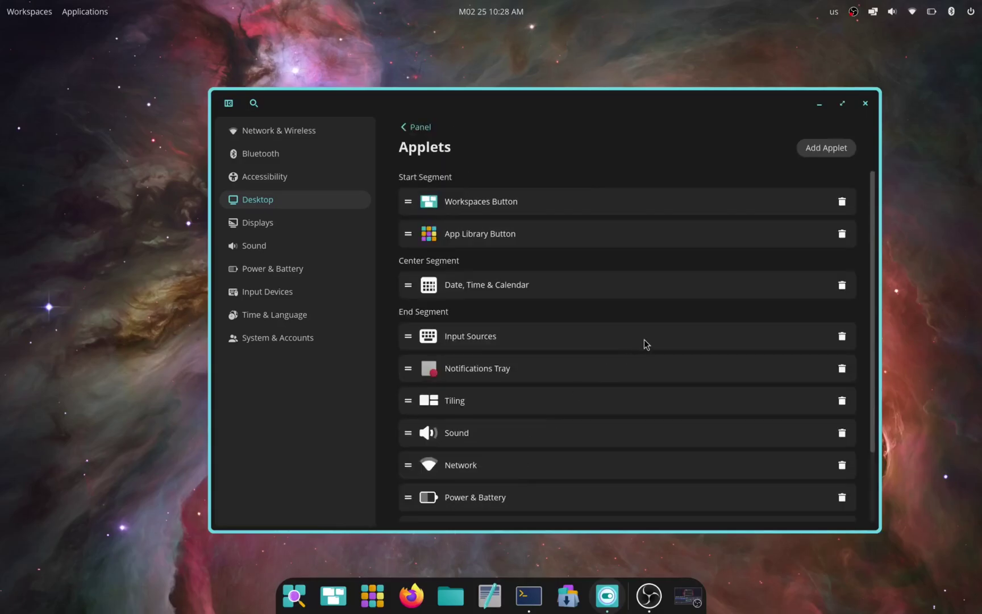
scroll(644, 344, "down", 3)
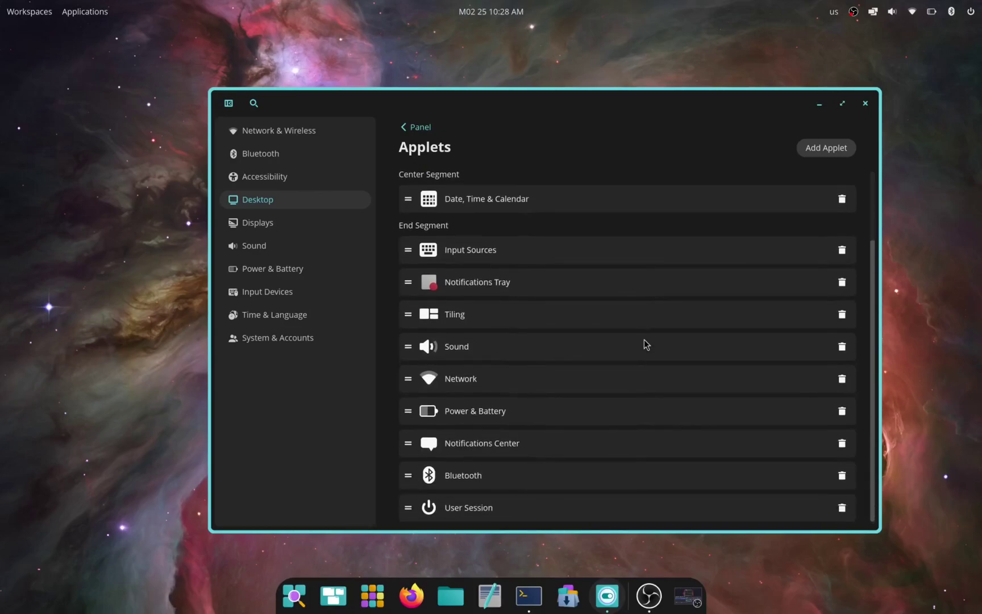
scroll(644, 344, "up", 3)
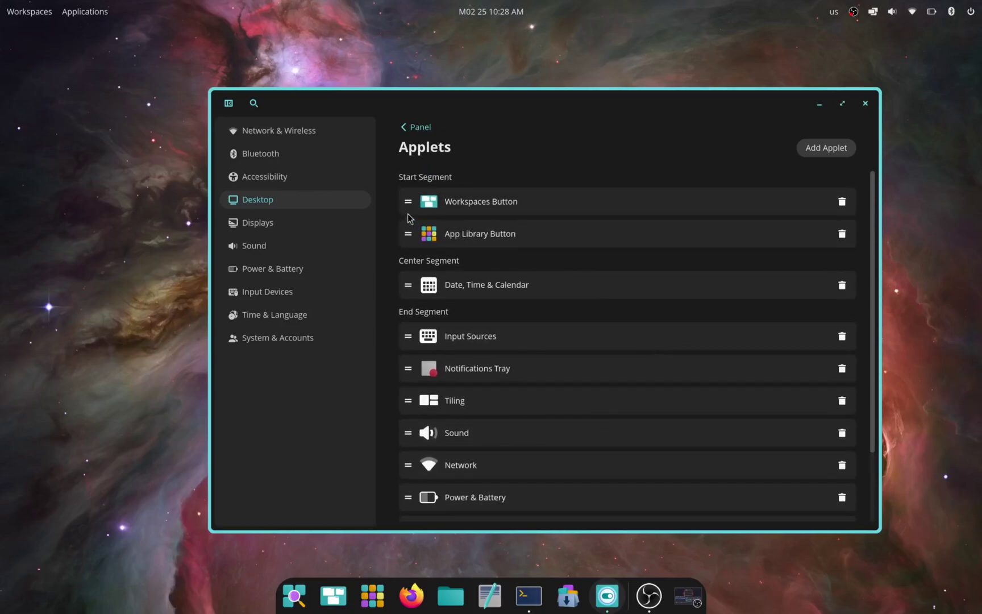
Move the Workspaces Button applet below the App Library Button in the start segment and open the panel's battery popup
left_click_drag(407, 201, 408, 238)
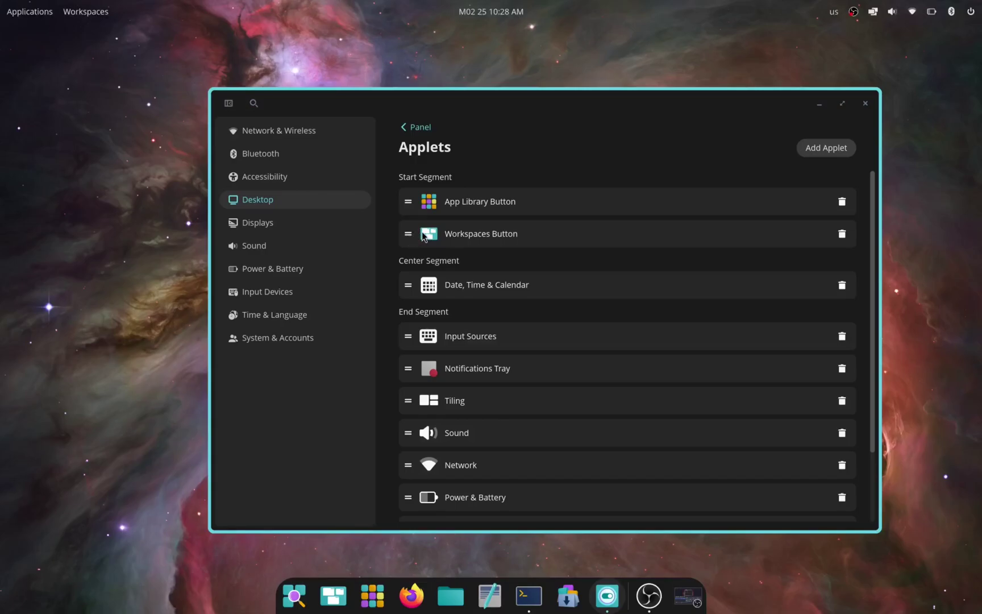
left_click(932, 12)
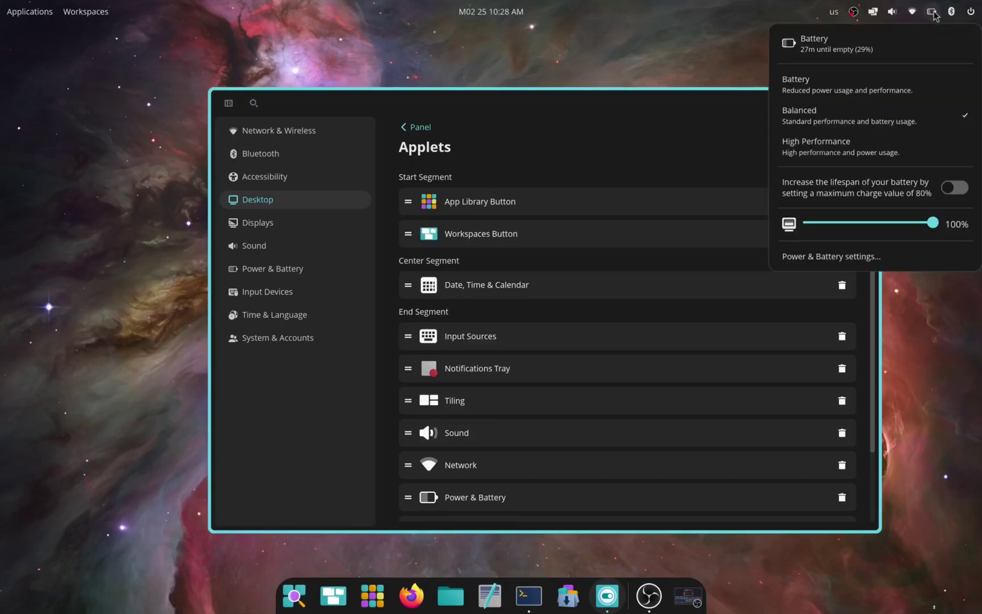
Close the battery popup, enlarge the settings window, and move the Sound applet above Date, Time & Calendar in the center segment
left_click(933, 13)
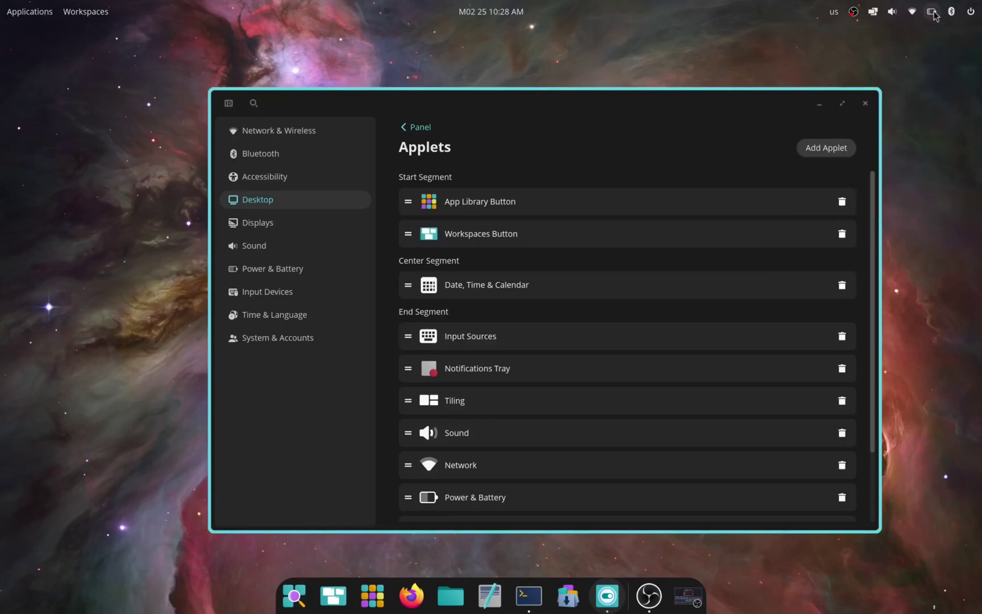
left_click_drag(726, 108, 638, 72)
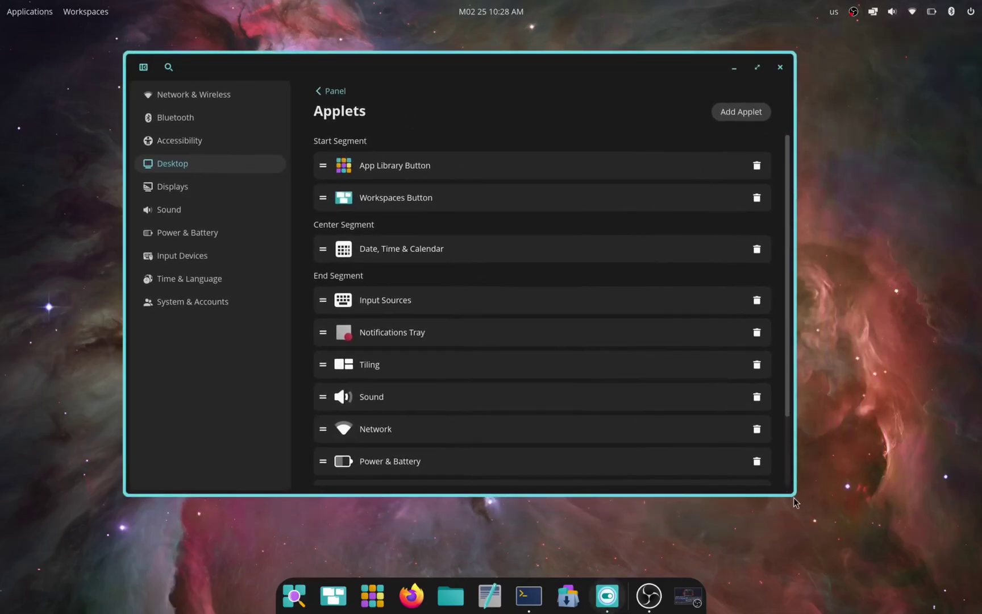
left_click_drag(791, 490, 879, 538)
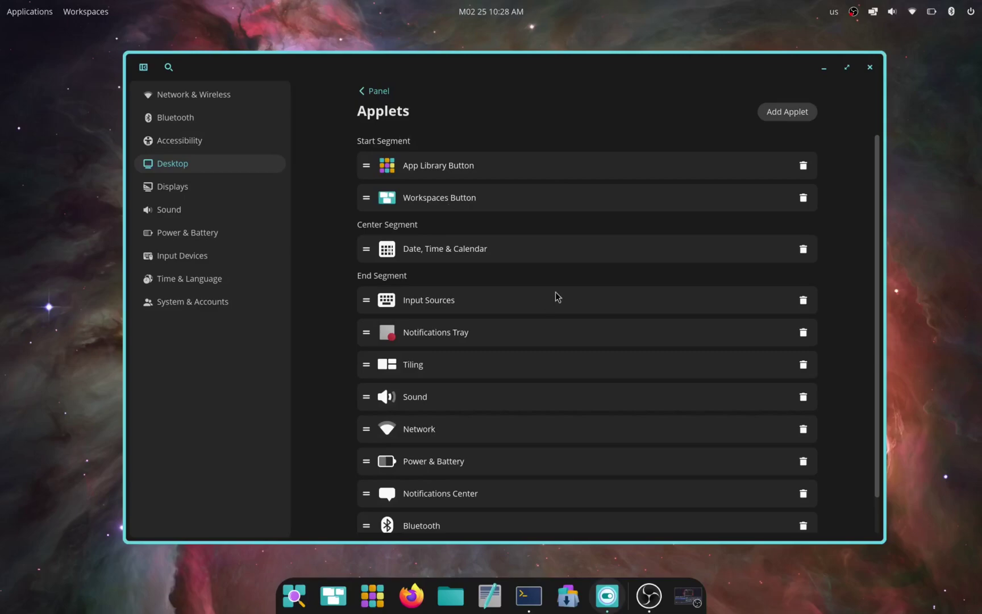
left_click_drag(367, 300, 366, 272)
left_click_drag(366, 396, 366, 249)
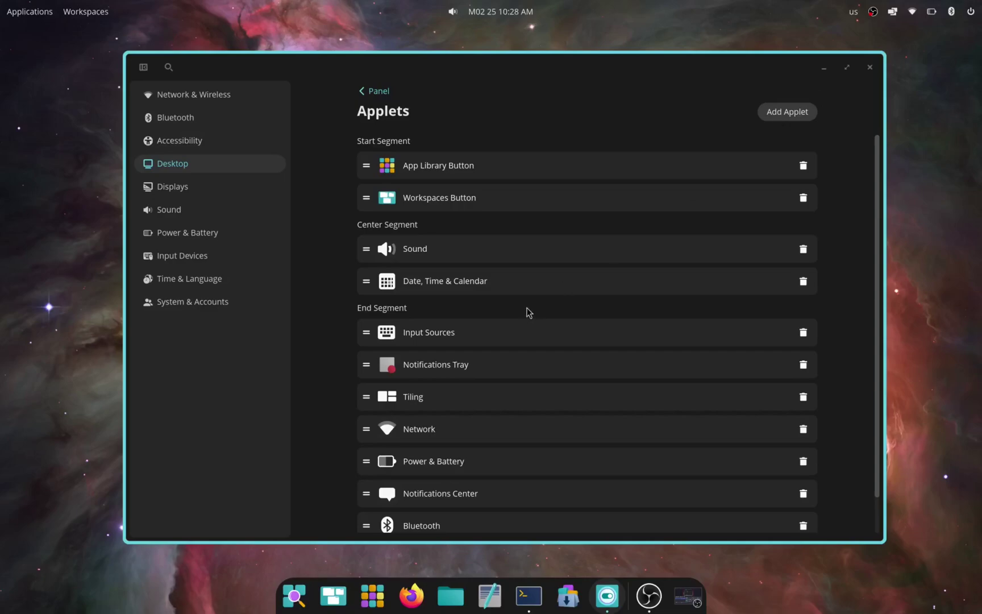
Move the Notifications Tray applet into the center segment, and return it to the first place of the end segment
left_click_drag(433, 369, 468, 370)
left_click_drag(370, 367, 370, 291)
mouse_move(544, 2)
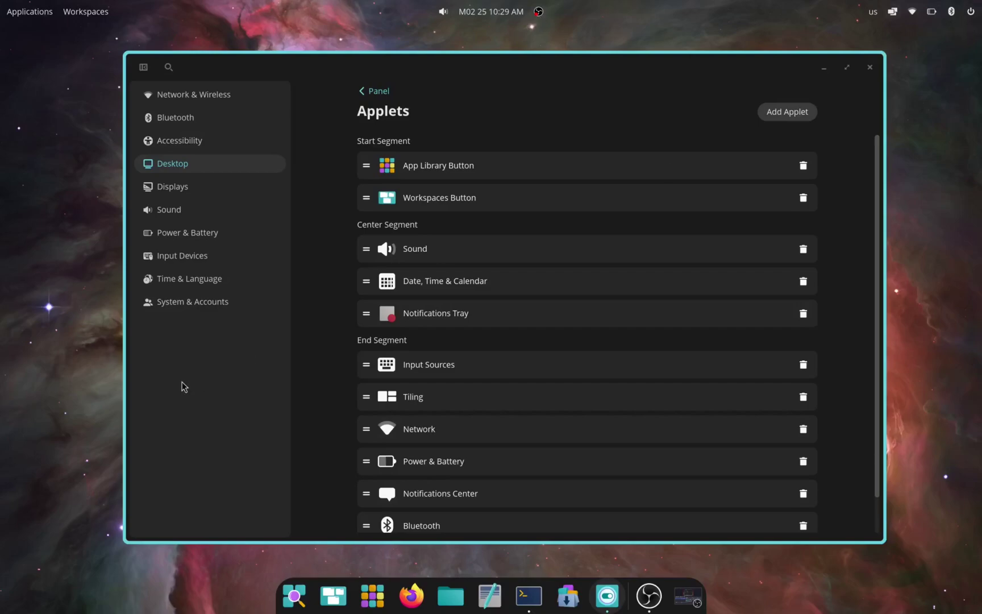
scroll(322, 356, "down", 2)
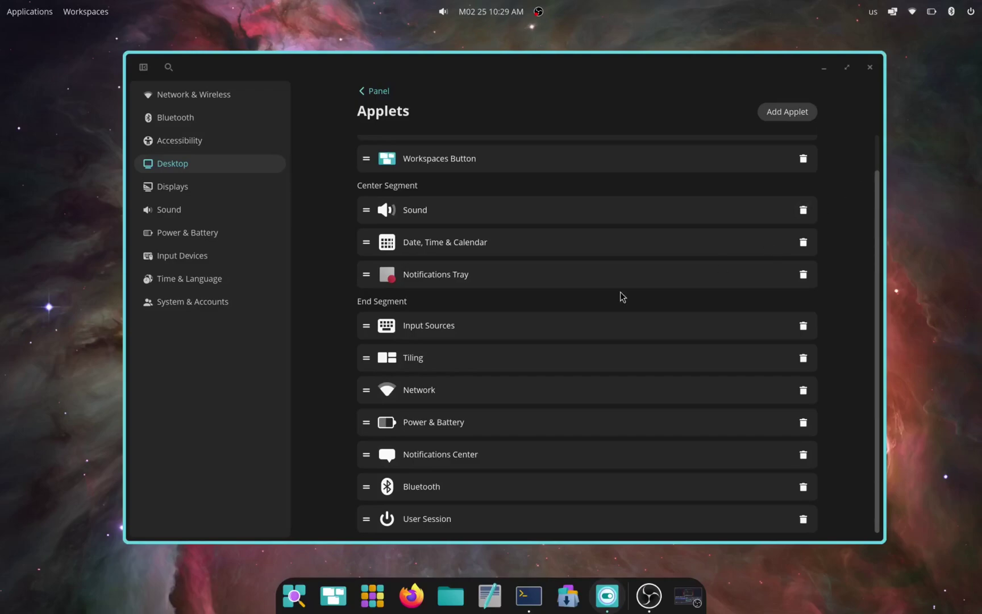
left_click_drag(365, 273, 374, 312)
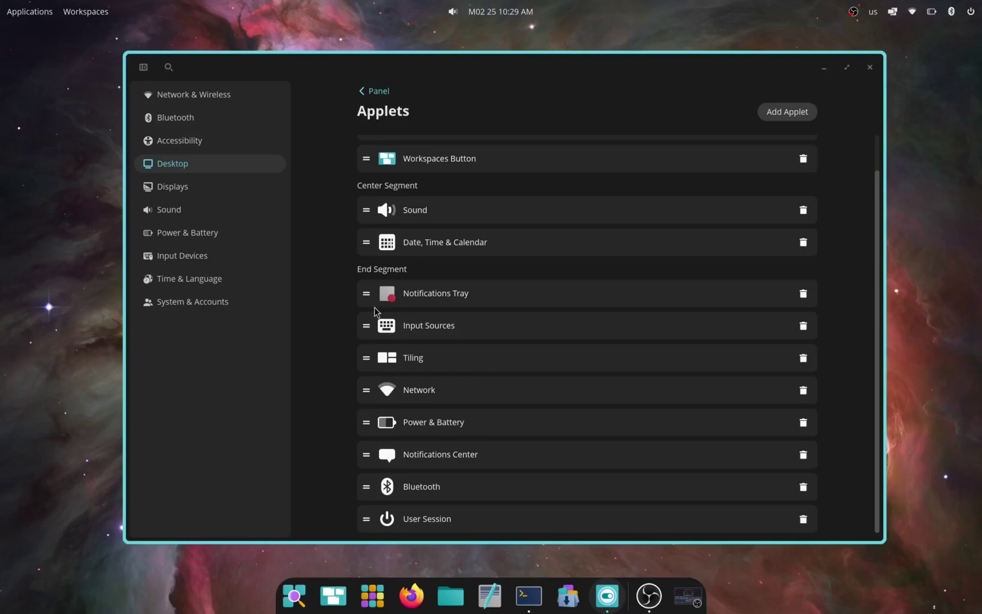
scroll(375, 312, "up", 2)
Add the App Tray applet to the panel and remove it from the start segment again
left_click(787, 111)
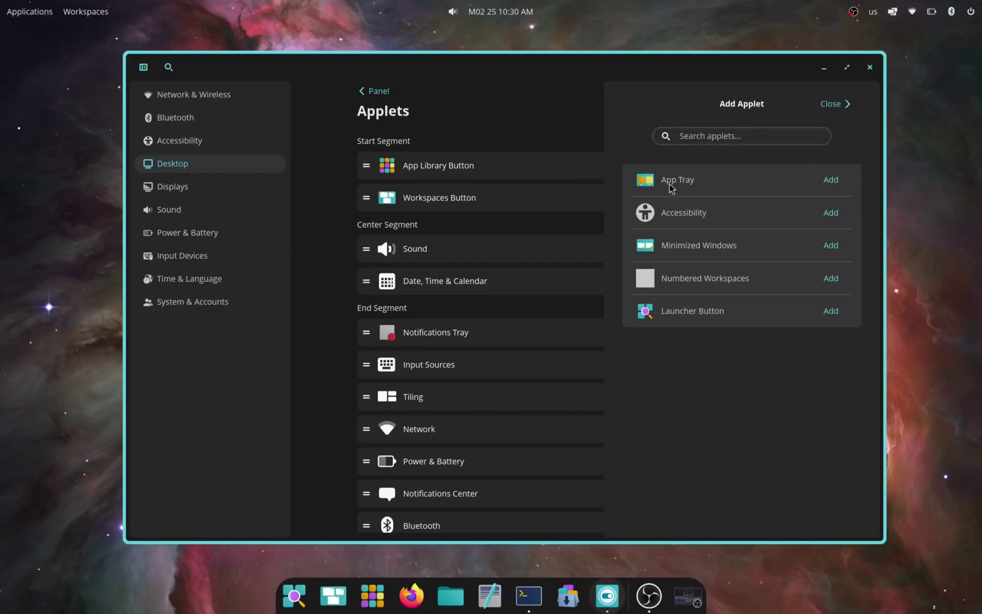
left_click(827, 179)
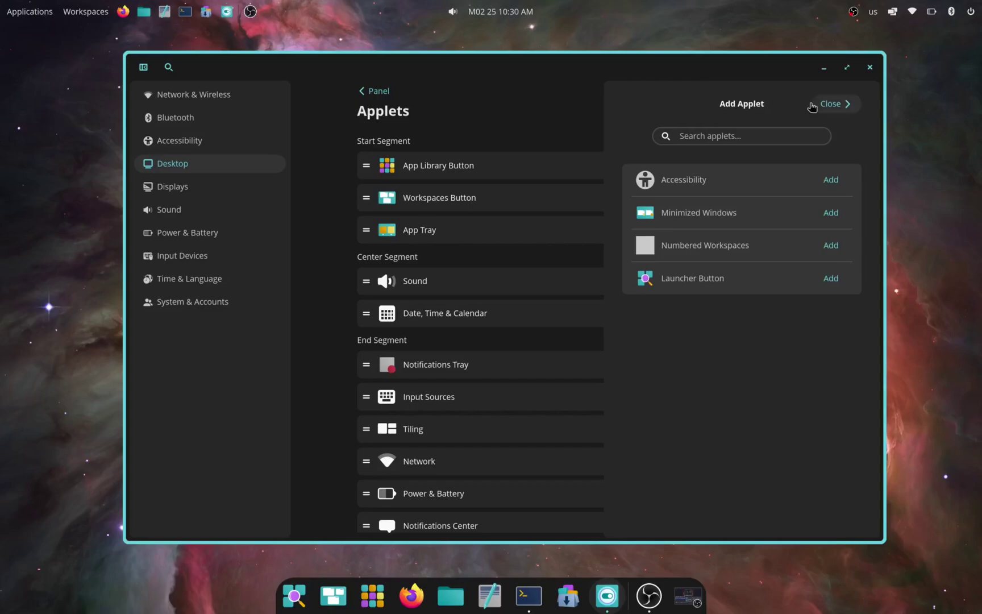
left_click(834, 104)
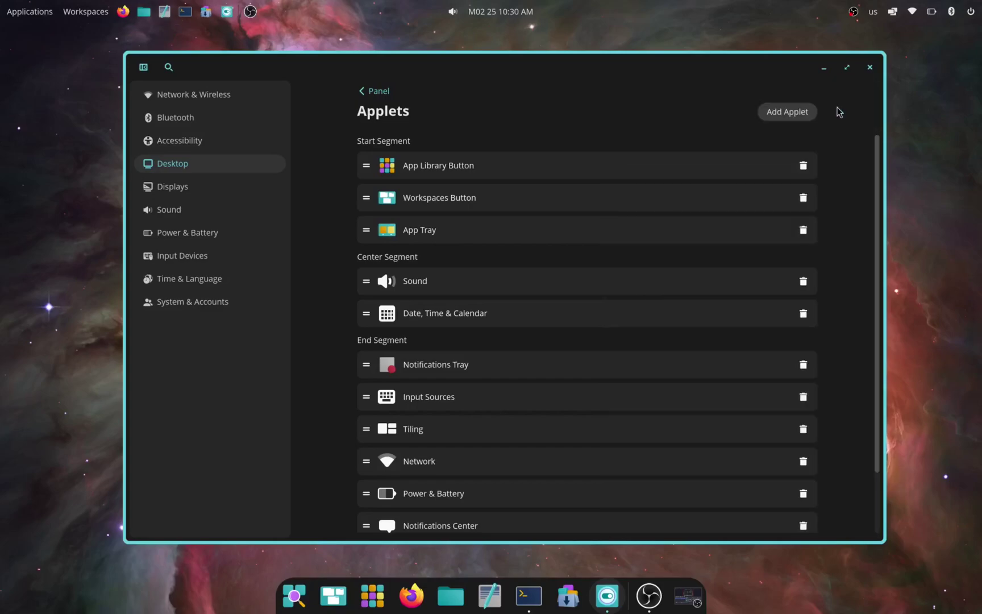
left_click(804, 231)
Add the Minimized Windows applet to the panel and use it to restore the minimized OBS window
left_click(787, 114)
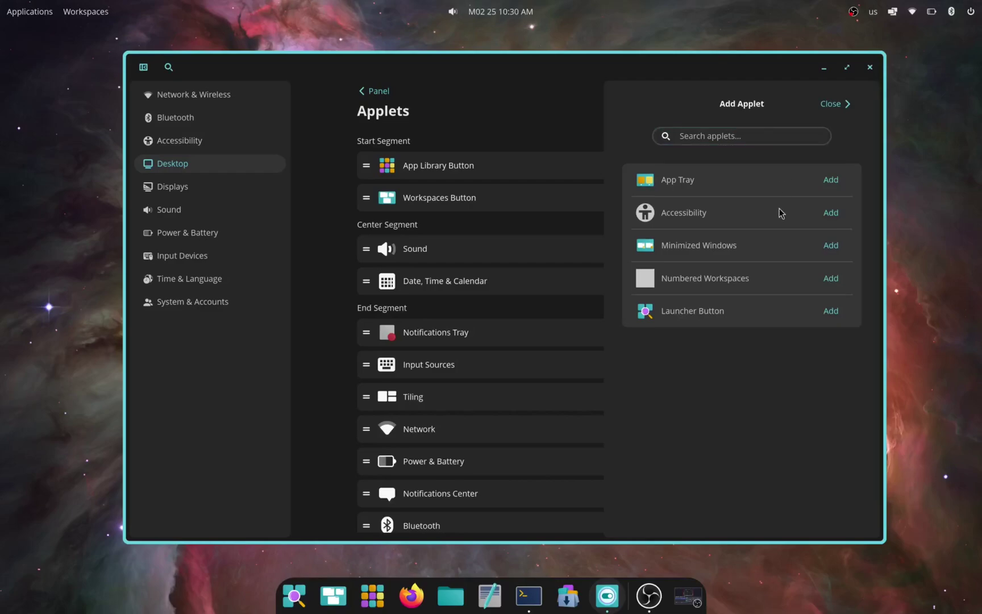
left_click(831, 244)
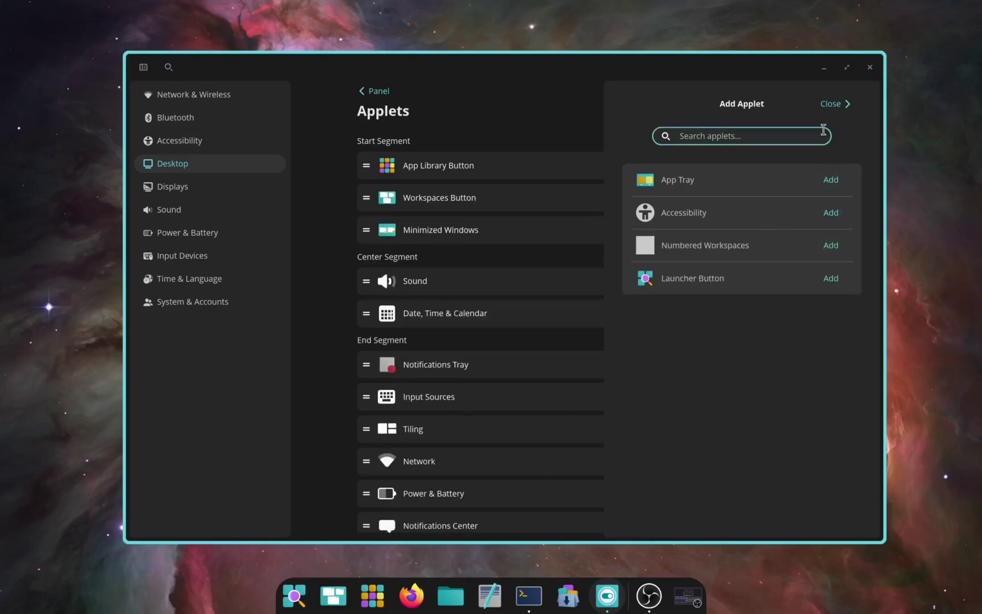
left_click(844, 104)
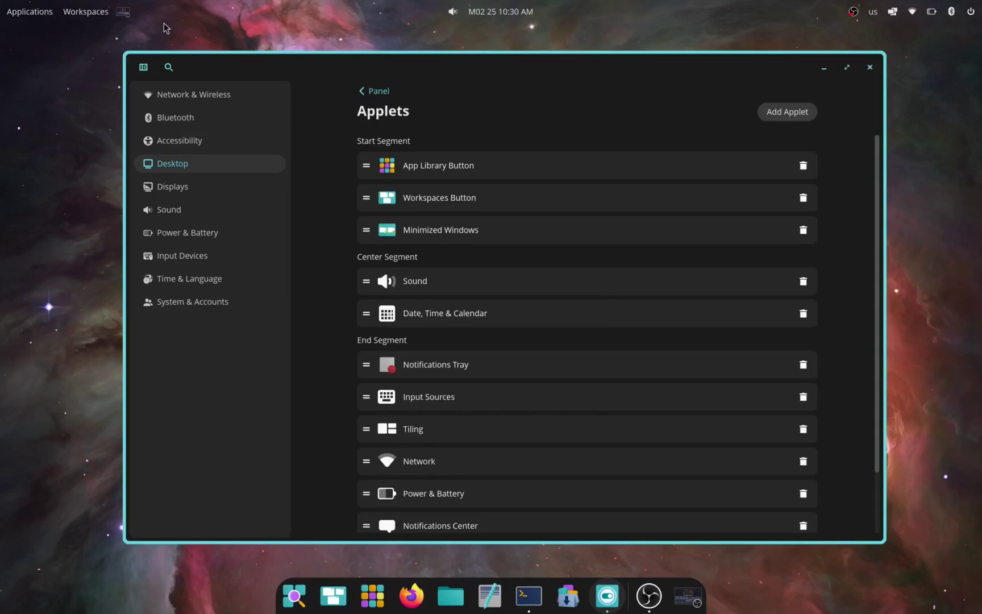
left_click(122, 13)
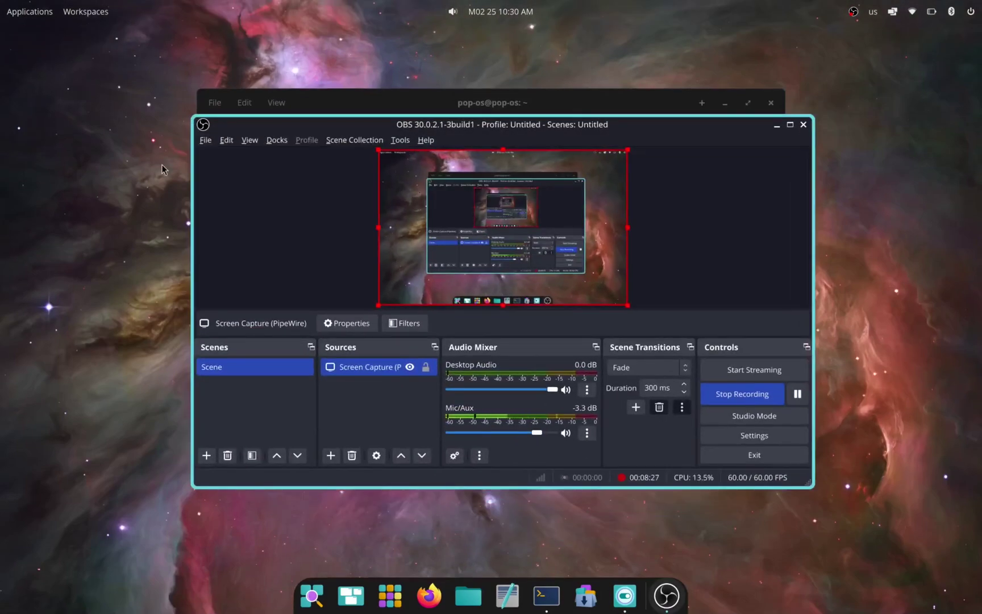
Switch between the two workspaces, return to the applet settings, and review the applets still available for the panel
key("ctrl+super+Down")
key("ctrl+super+Up")
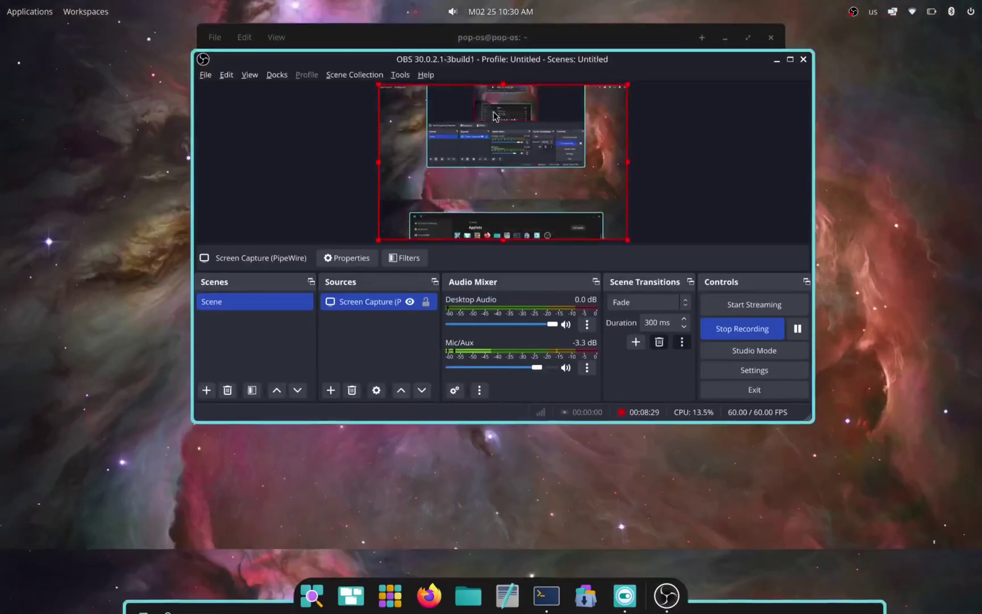
key("ctrl+super+Down")
left_click(785, 108)
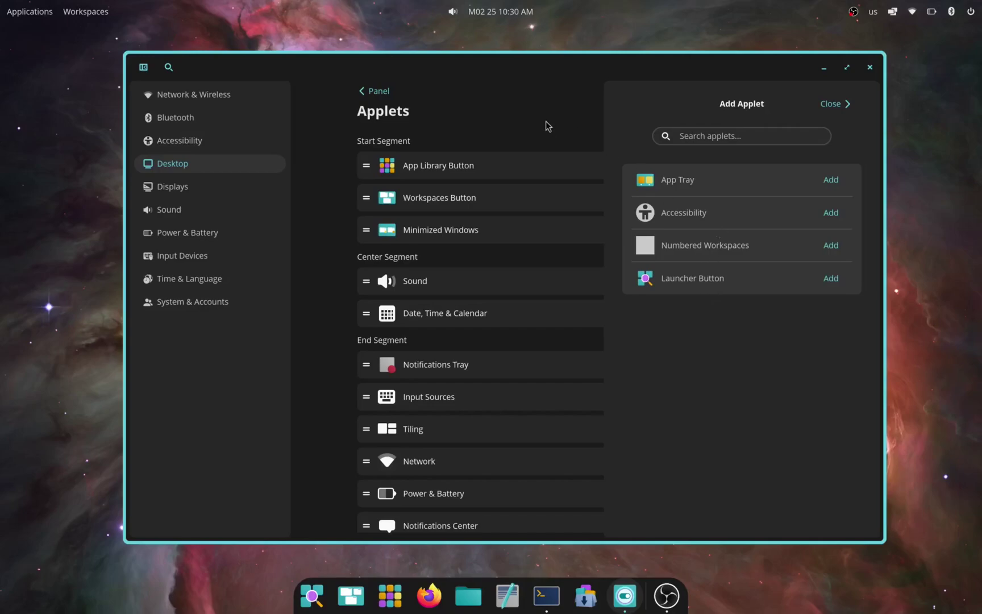
left_click(833, 103)
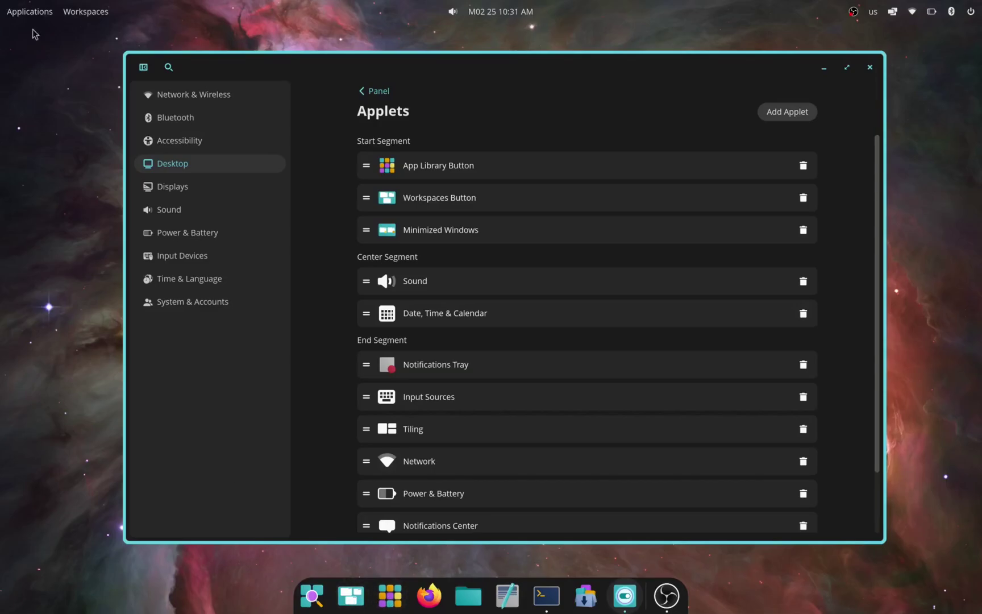
Turn on automatic hiding in the dock's desktop settings and reposition the settings window slightly to try it out
left_click(378, 91)
left_click(380, 92)
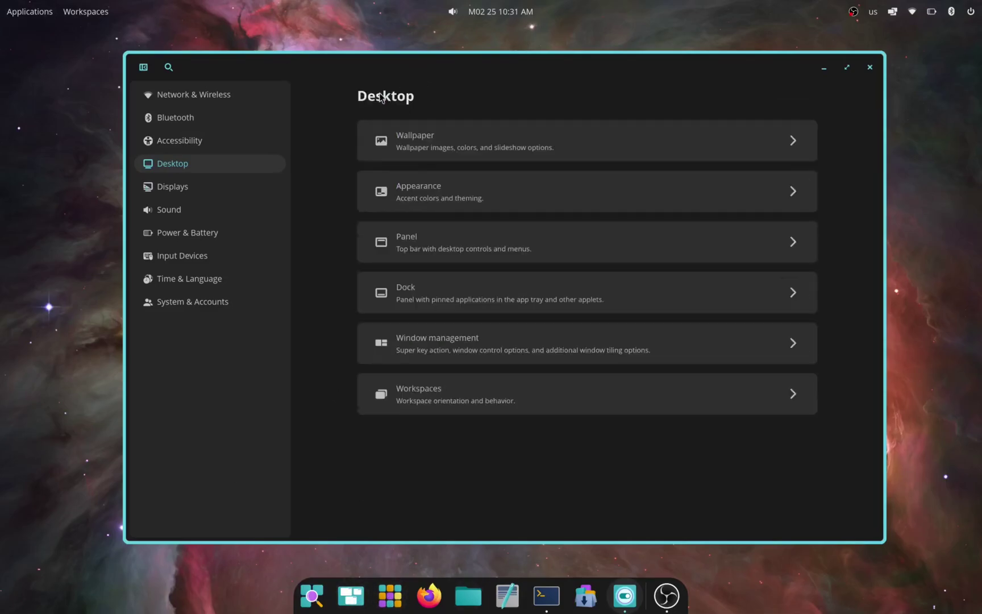
left_click(439, 296)
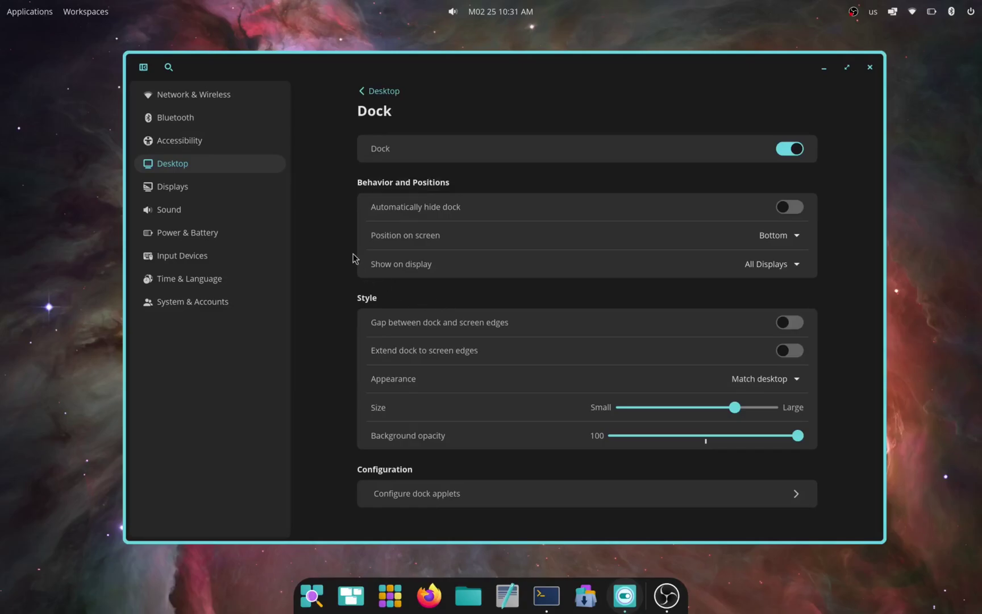
left_click(793, 204)
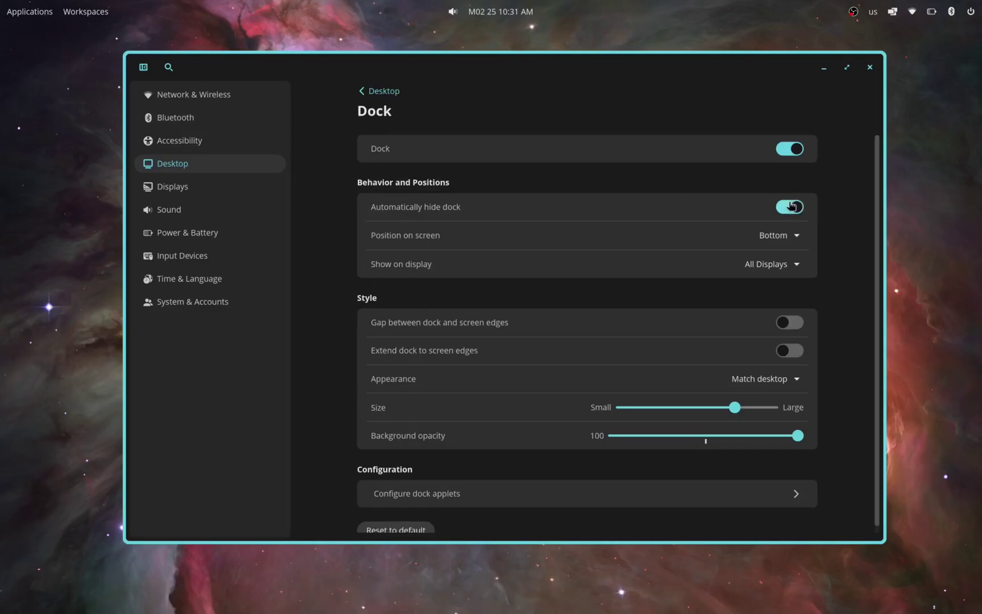
left_click_drag(588, 70, 569, 71)
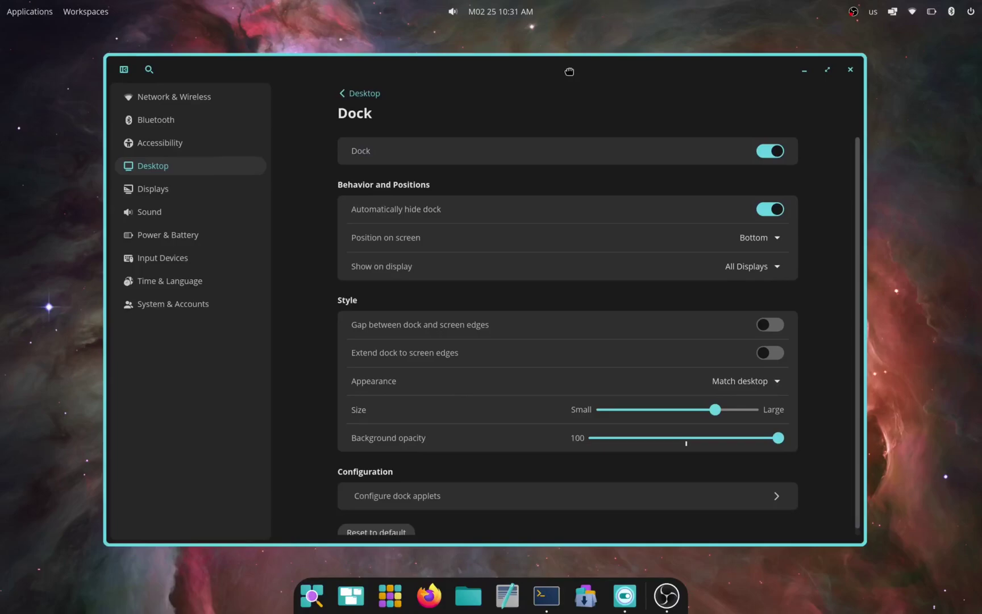
left_click_drag(569, 71, 582, 70)
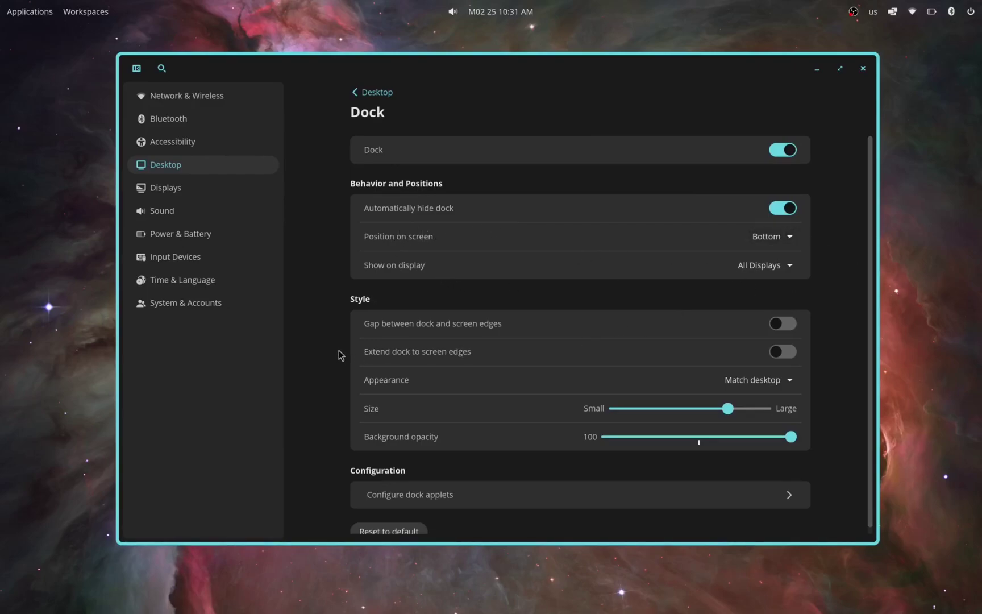
Try the smallest dock size, restore the larger size, and lower the dock's background opacity to 0
scroll(339, 354, "down", 1)
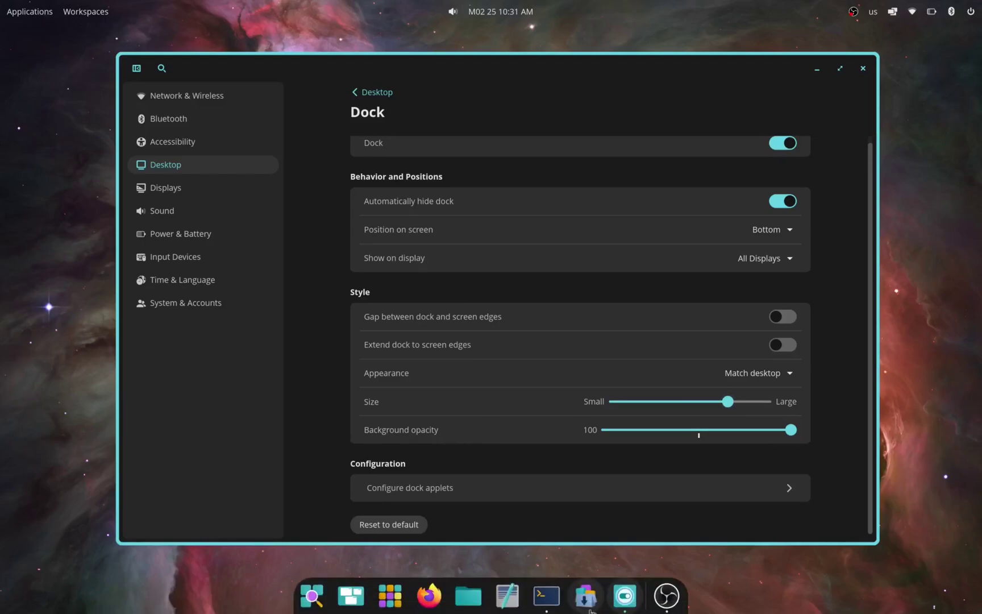
left_click_drag(726, 405, 612, 433)
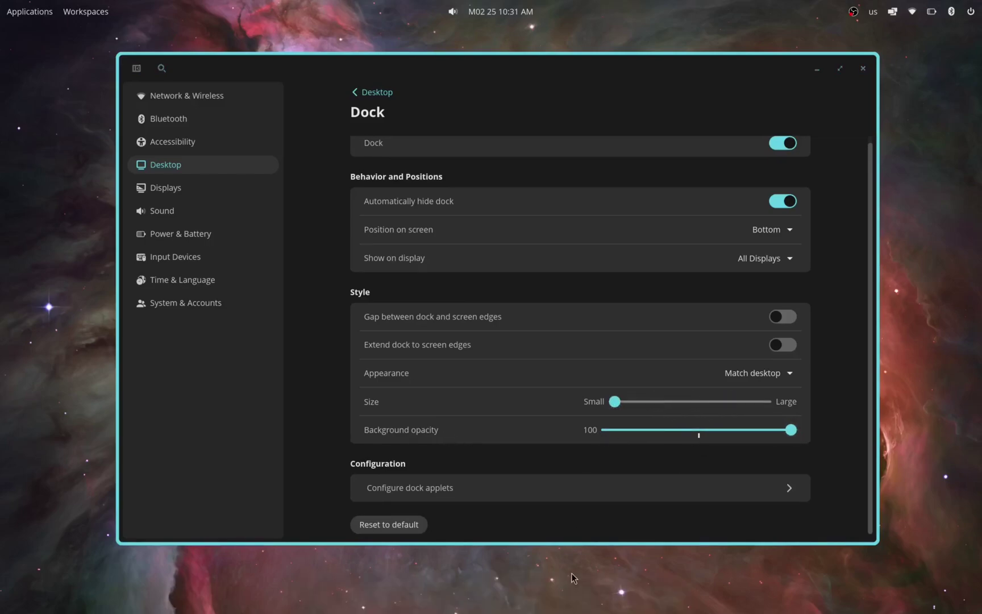
mouse_move(538, 610)
left_click_drag(614, 401, 727, 401)
left_click_drag(655, 435, 563, 452)
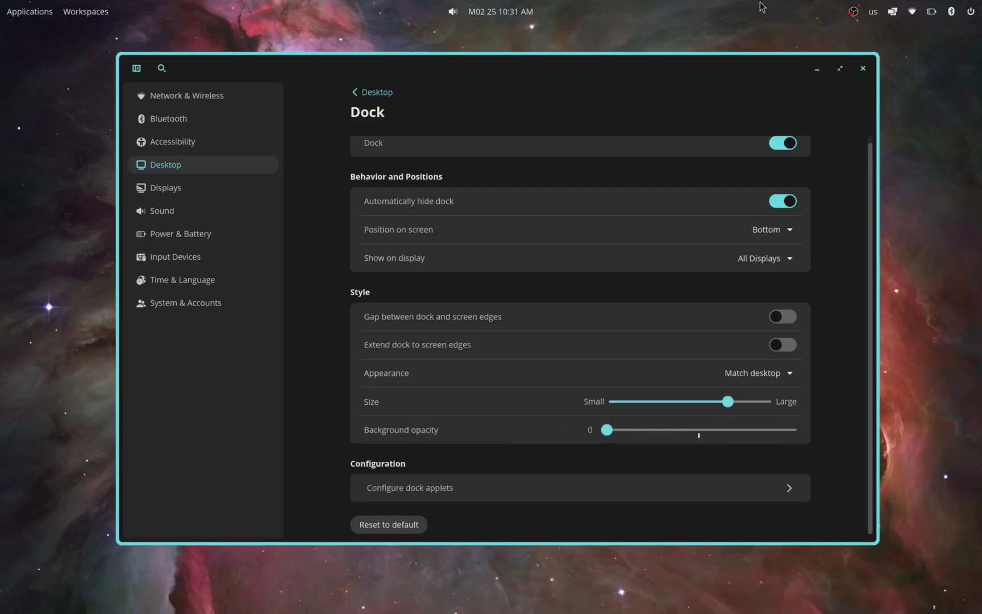
Move the Launcher Button applet from the dock's center segment to its start segment and reveal the dock
left_click(473, 488)
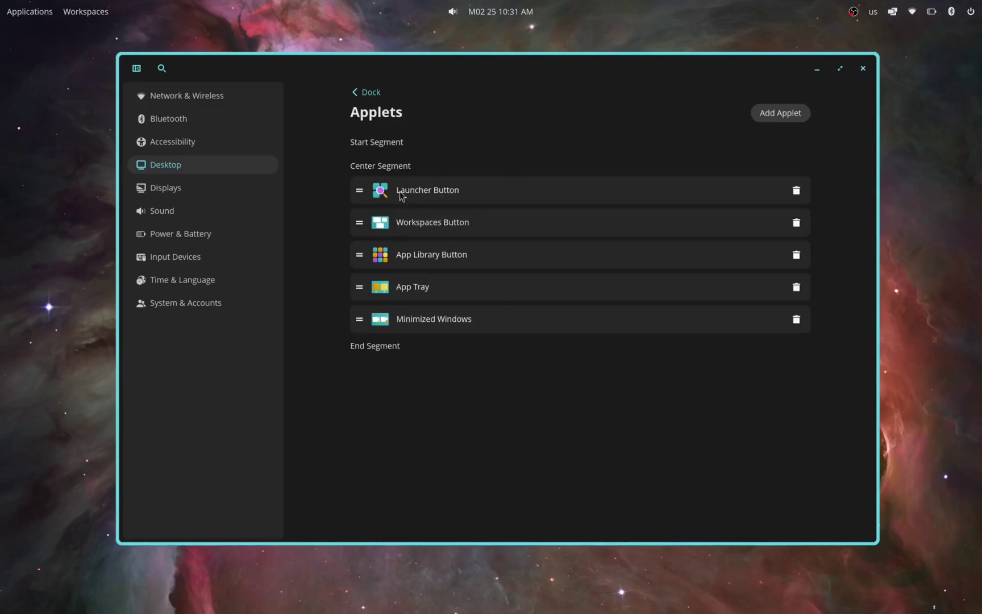
left_click_drag(359, 190, 364, 152)
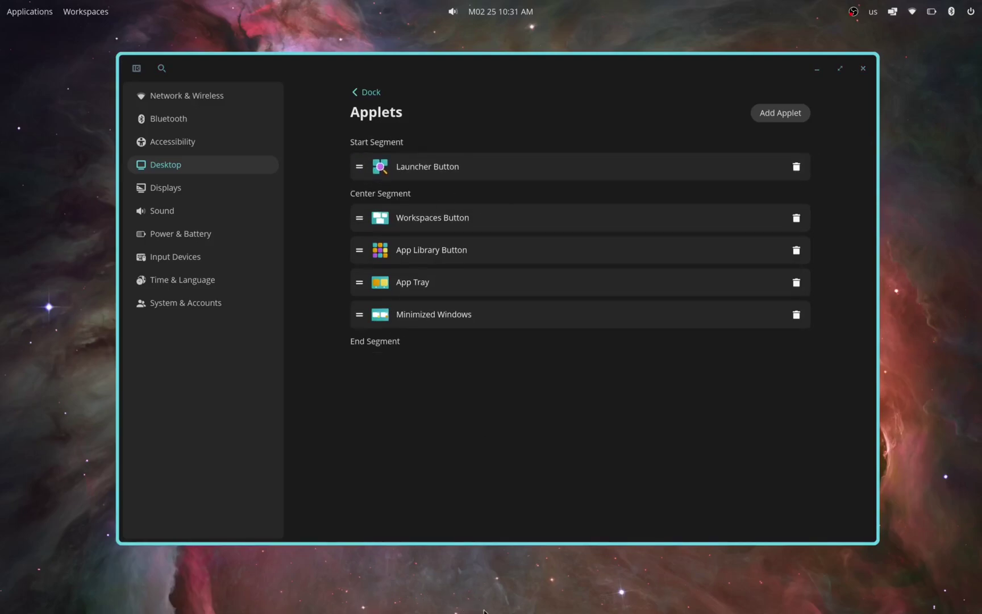
mouse_move(484, 611)
Review the dock settings and its configured applets once more, and return to the Desktop settings overview
left_click(366, 92)
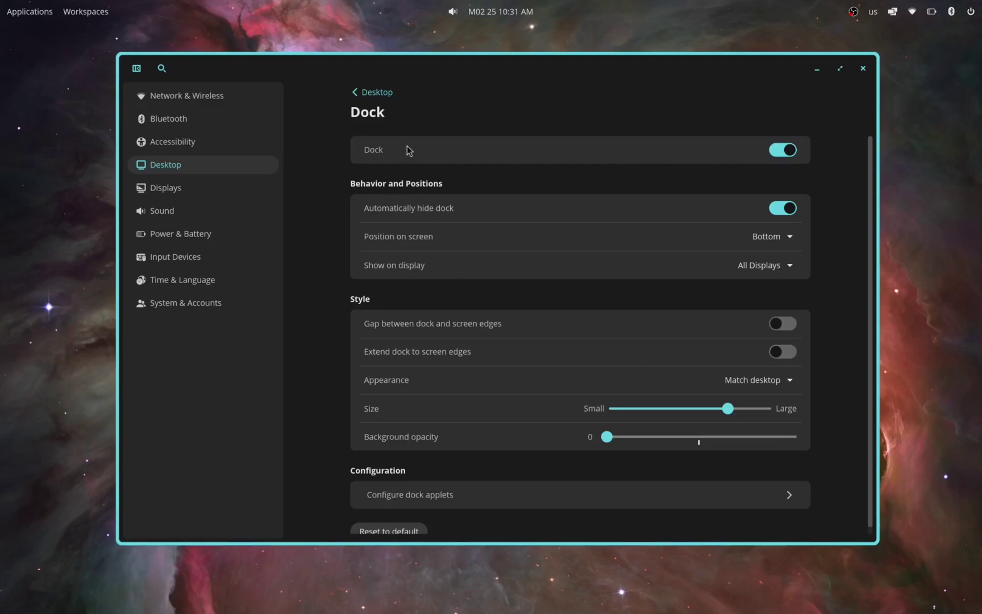
left_click(494, 500)
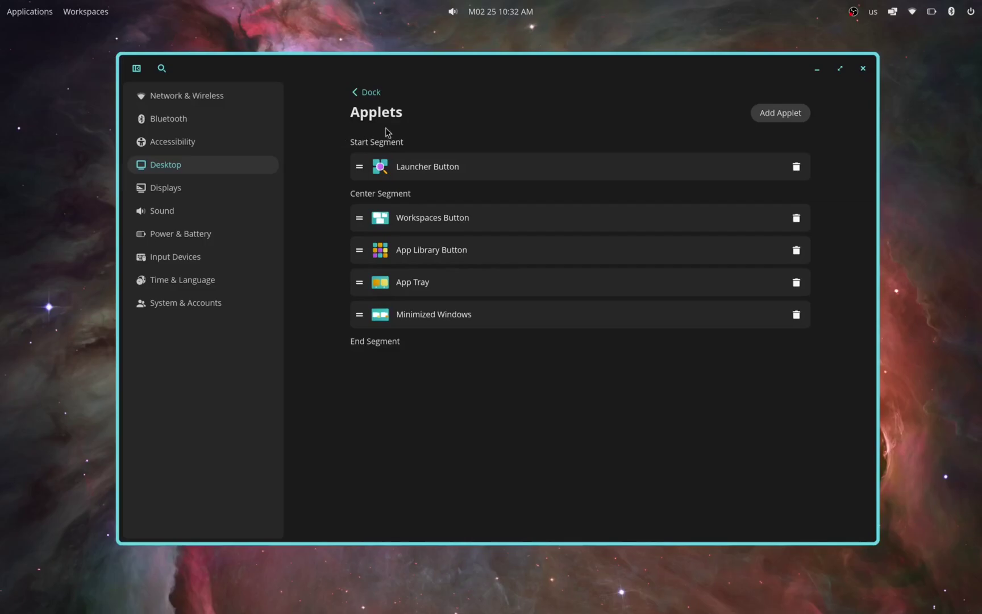
left_click(368, 92)
left_click(370, 93)
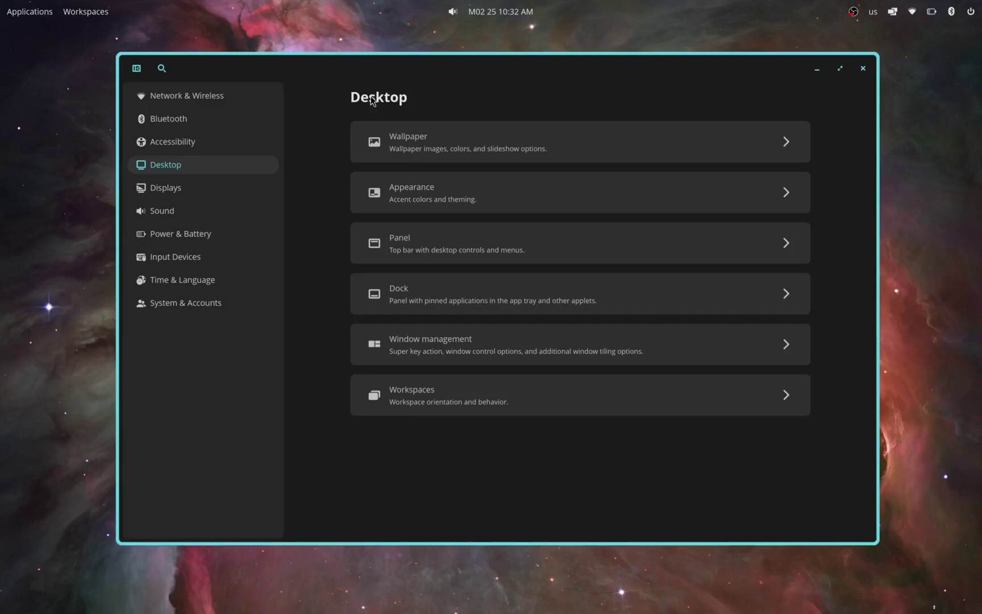
Move the settings window aside to expose the desktop background and open the desktop view options
right_click(560, 29)
right_click(949, 366)
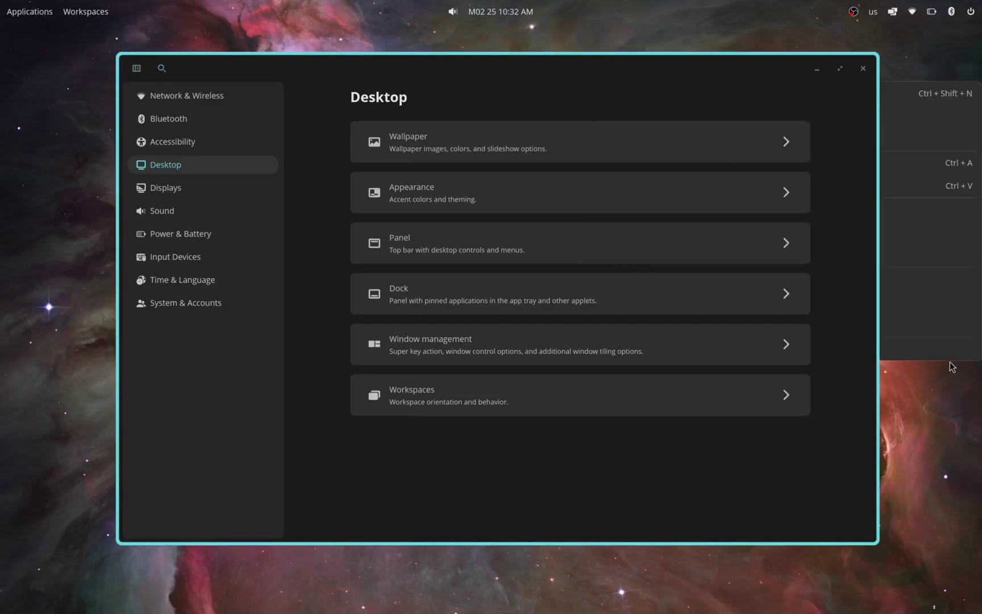
left_click(936, 392)
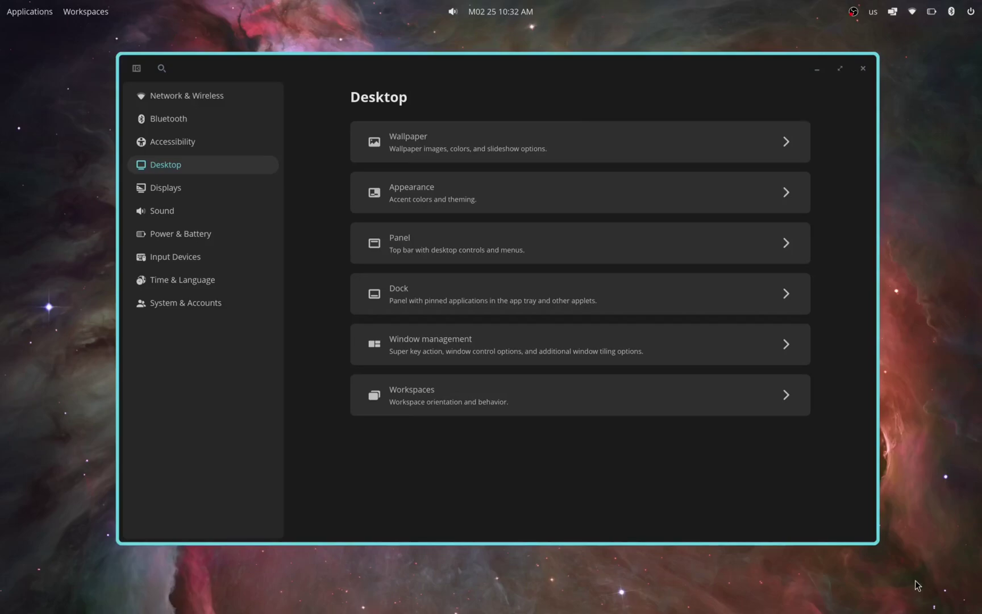
right_click(920, 398)
left_click(920, 399)
right_click(910, 433)
left_click_drag(771, 68, 648, 79)
left_click(767, 123)
right_click(741, 148)
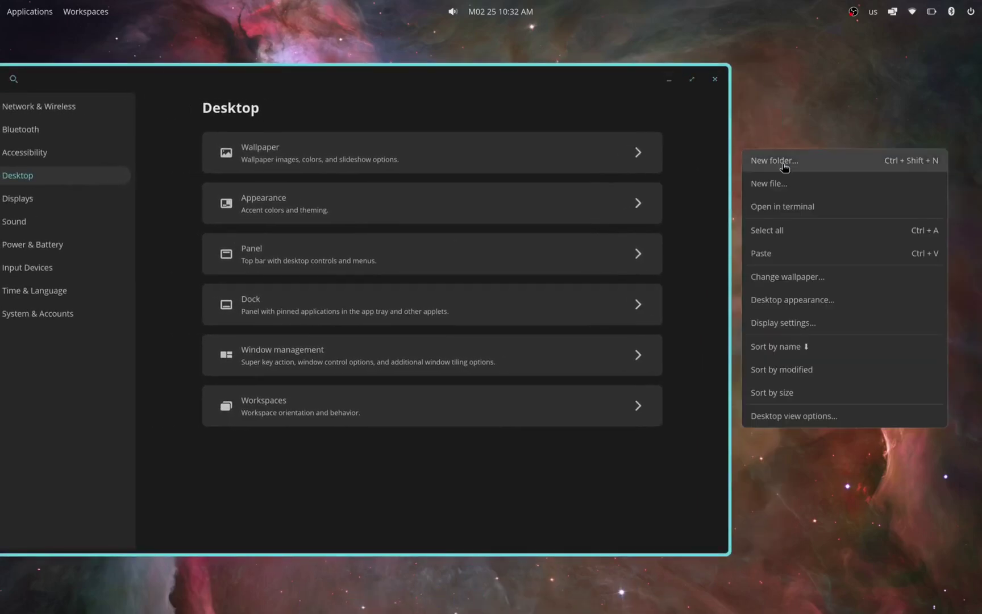
left_click(833, 416)
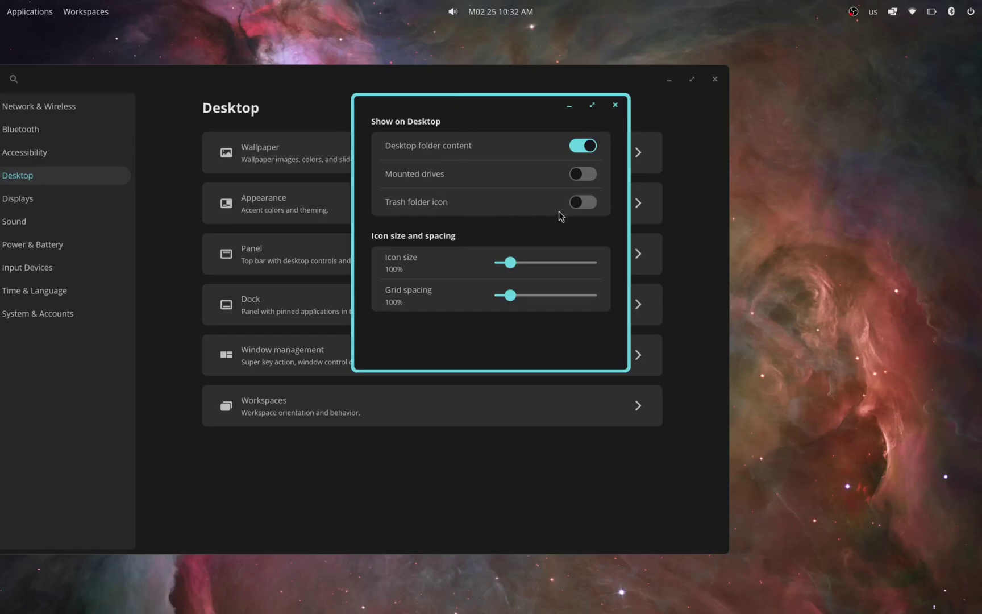
Turn on the trash folder icon for the desktop
left_click(583, 201)
left_click(582, 201)
left_click(583, 201)
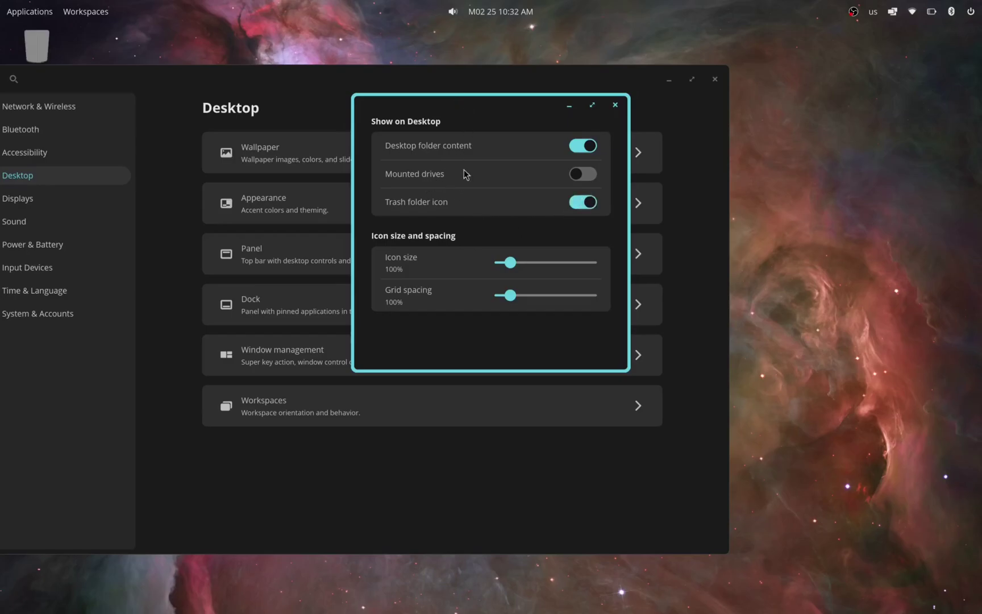
Move the settings window clear of the Trash icon, open the Trash folder from the desktop and close it again
left_click_drag(239, 92, 467, 262)
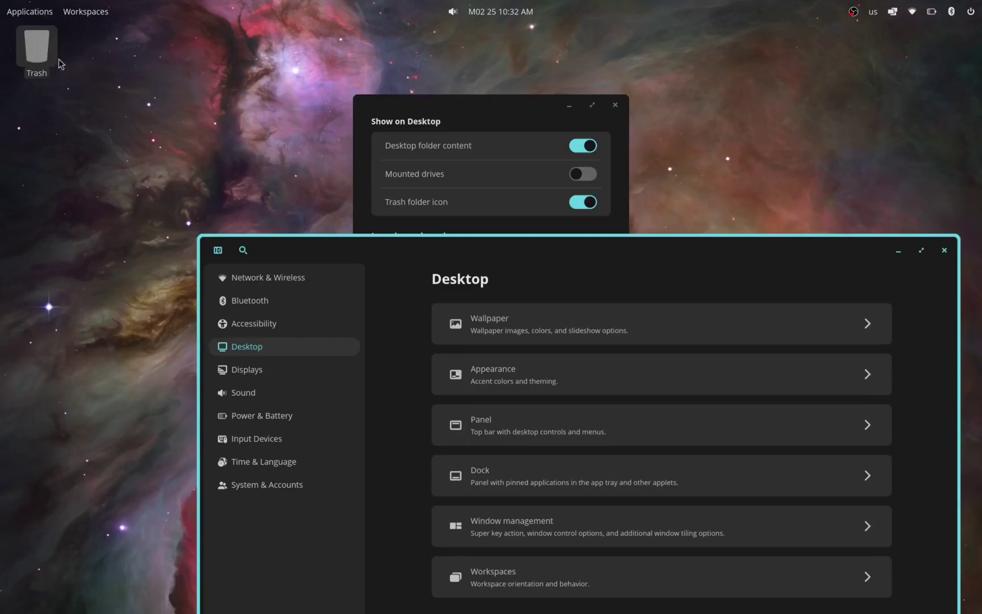
left_click(56, 57)
double_click(41, 54)
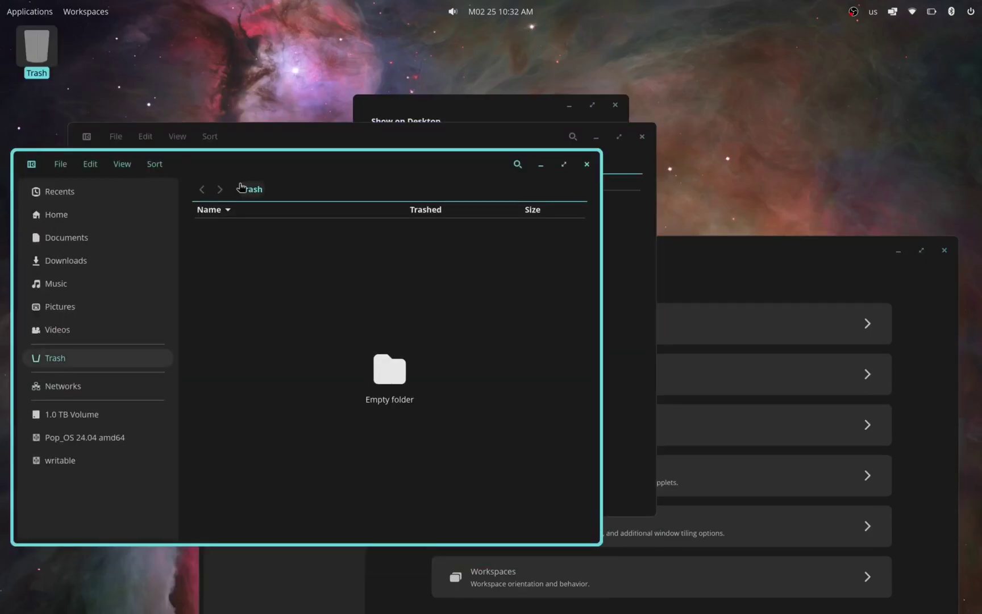
left_click(642, 136)
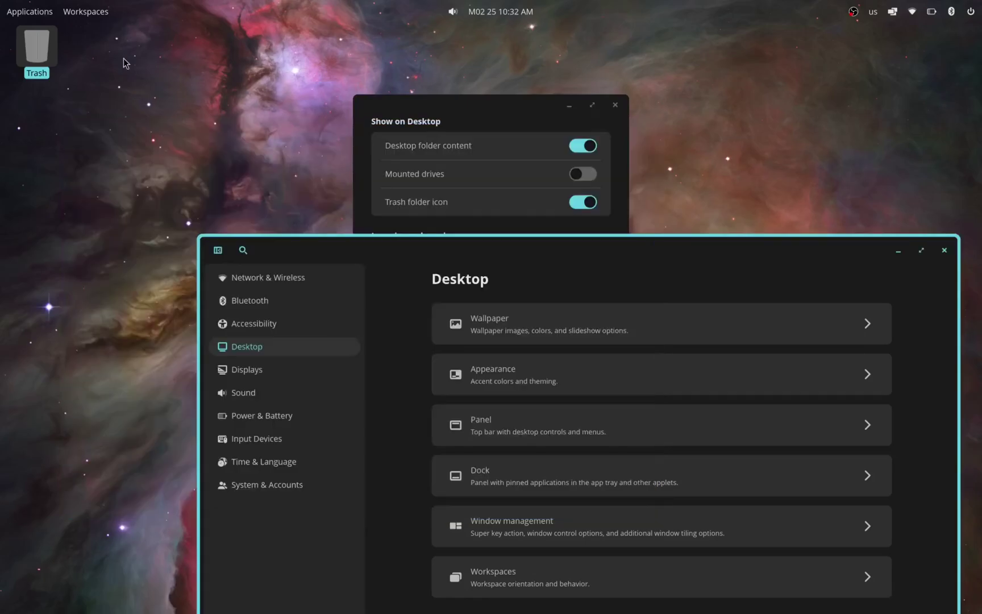
left_click(125, 63)
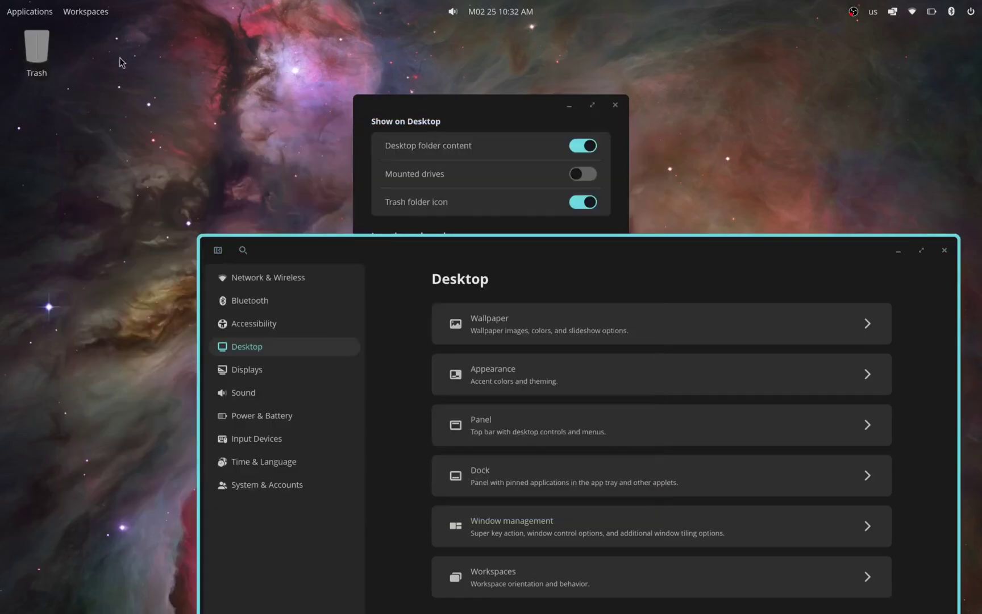
Try the trash folder icon off and on, test the icon size slider, and close the desktop view options
left_click(500, 110)
left_click(582, 203)
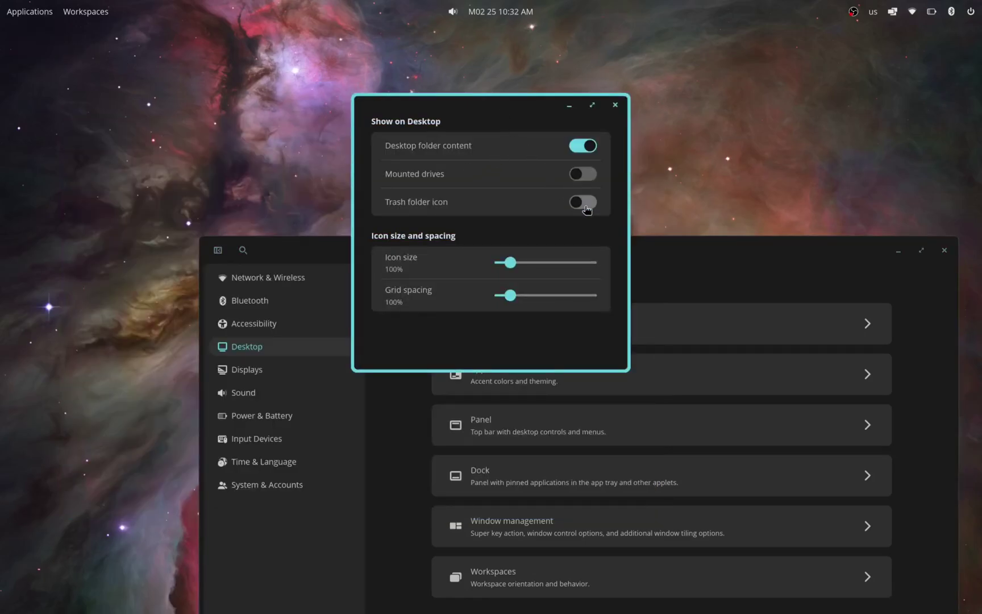
left_click(590, 176)
left_click(582, 202)
mouse_move(510, 261)
left_mouse_down()
mouse_move(604, 267)
mouse_move(510, 263)
left_mouse_up()
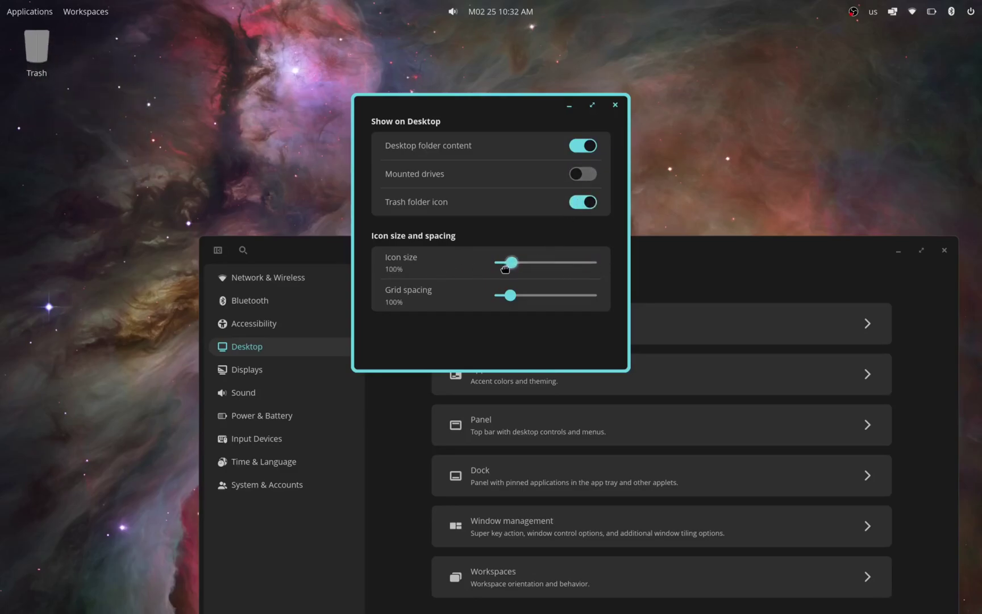
left_click(615, 104)
Move the settings window aside, reopen the desktop view options, turn off the trash folder icon and close the options
left_click_drag(614, 264, 600, 83)
right_click(549, 37)
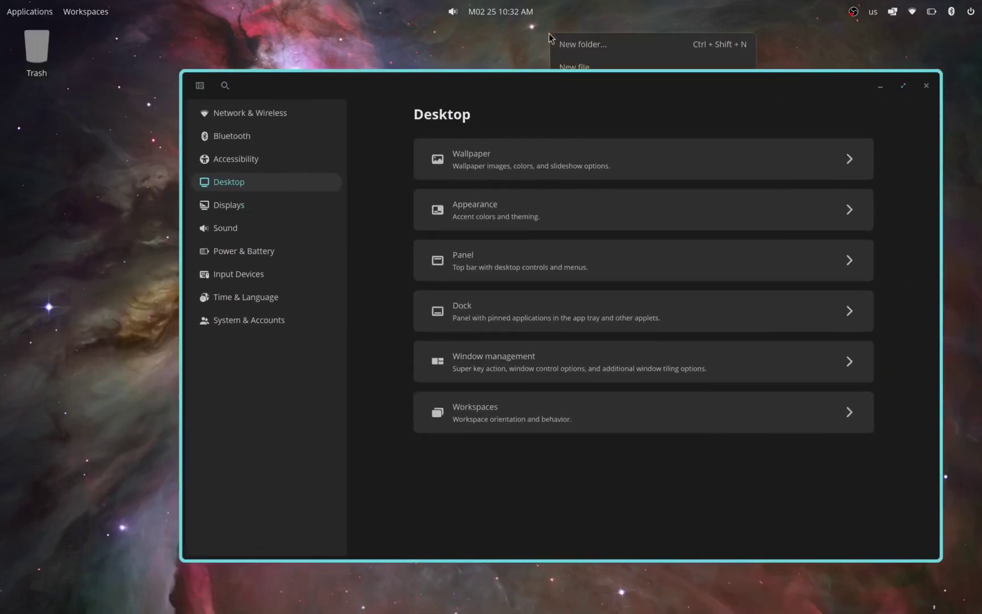
right_click(103, 161)
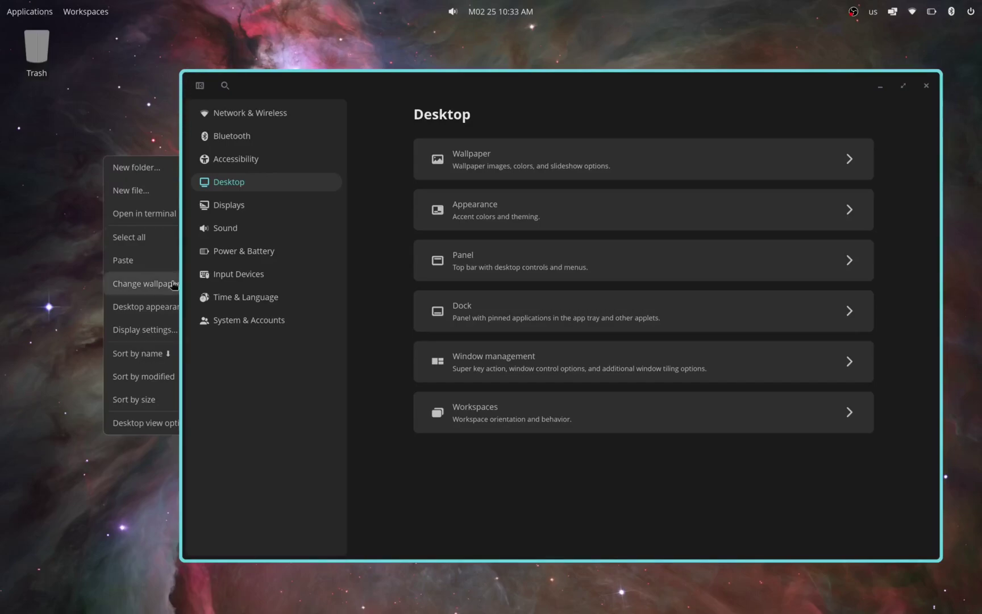
left_click(162, 131)
left_click_drag(246, 77, 401, 67)
right_click(81, 174)
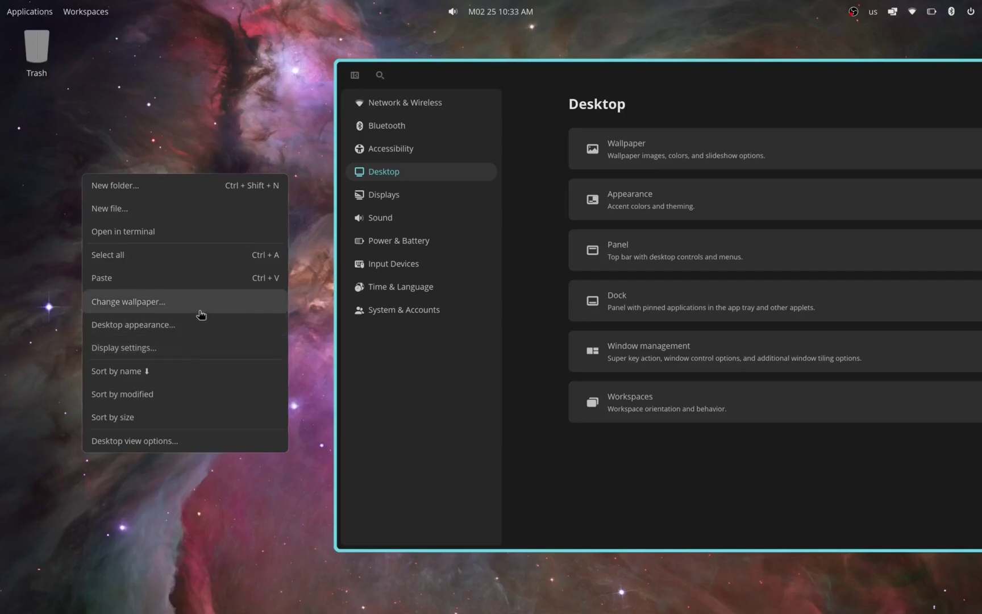
left_click(184, 440)
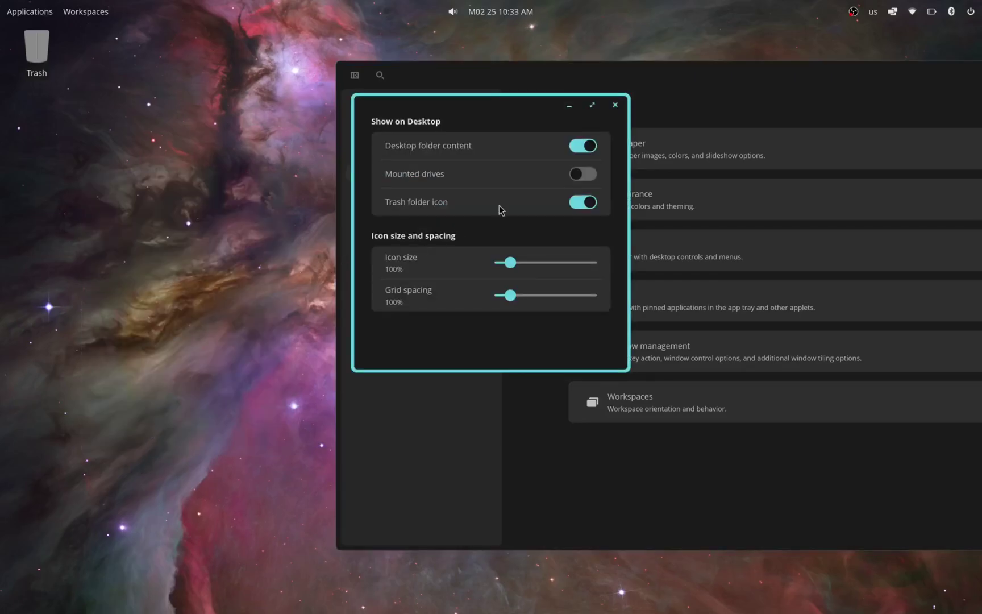
left_click(583, 202)
left_click(615, 105)
Open the wallpaper settings from the desktop, bring the window fully into view and check the wallpaper source choices
right_click(129, 212)
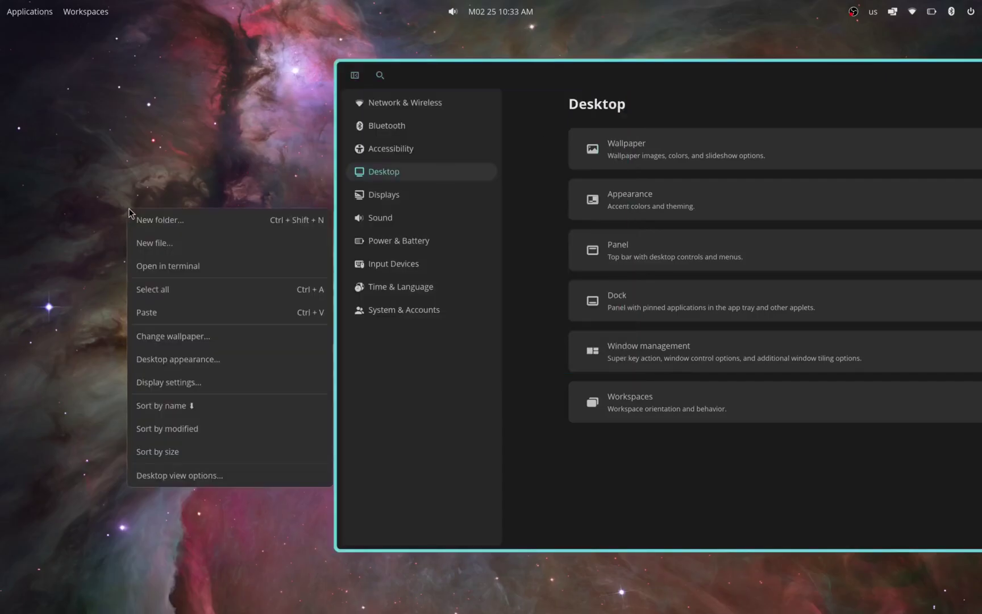
left_click(202, 338)
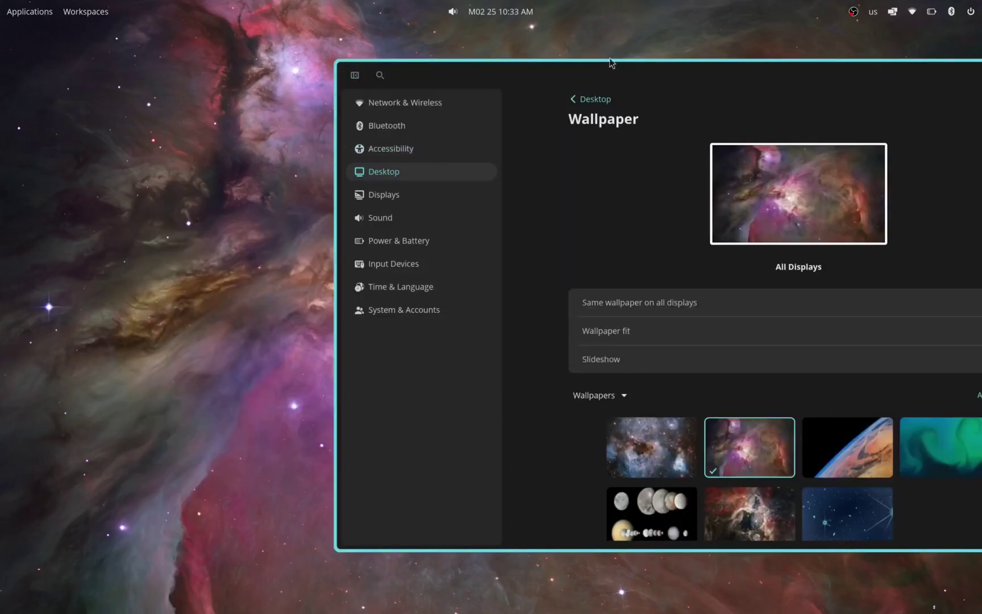
left_click_drag(622, 77, 379, 56)
scroll(324, 247, "down", 1)
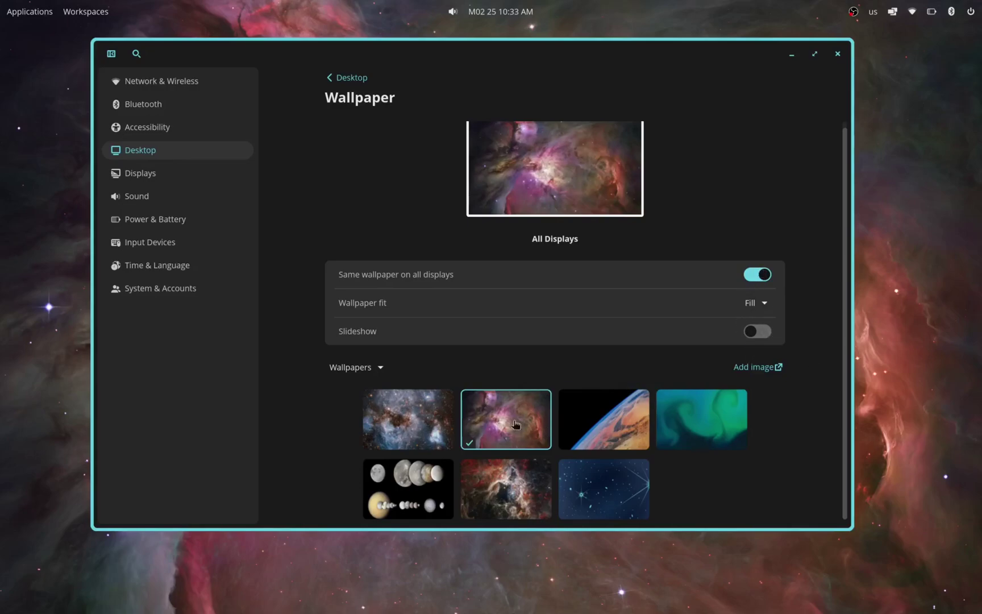
left_click(367, 368)
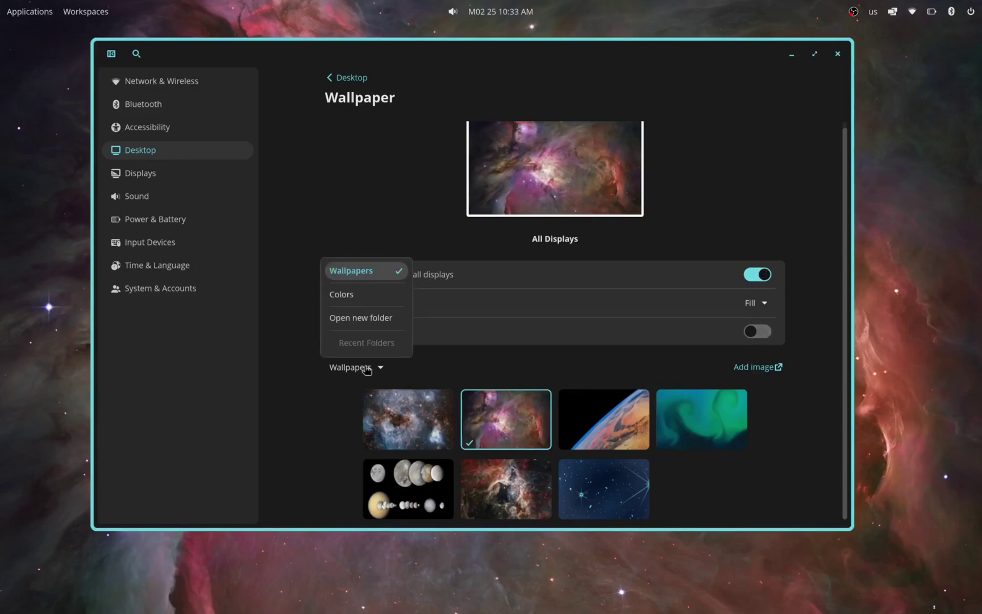
left_click(304, 410)
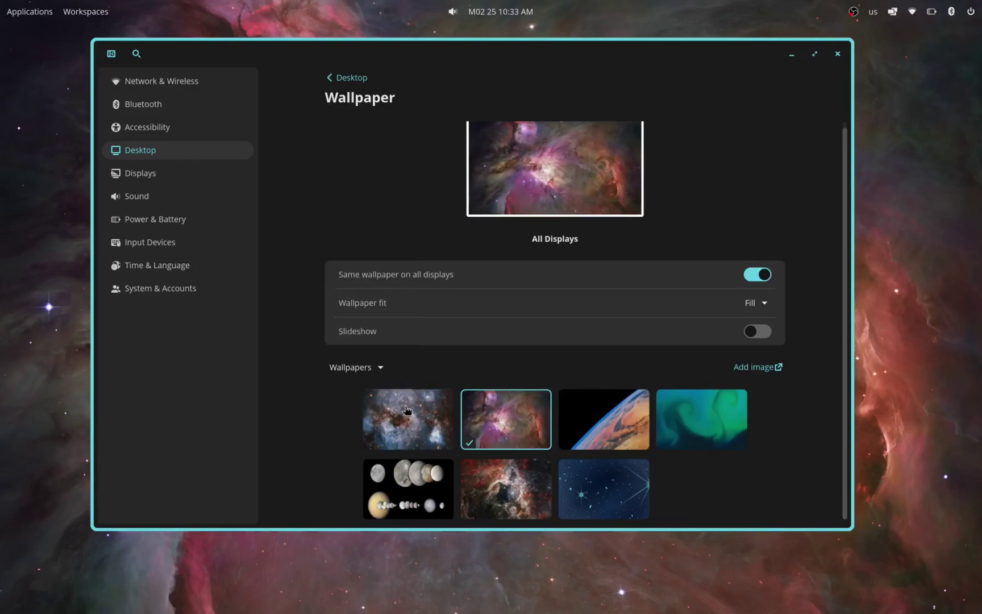
Try the blue nebula and green swirl wallpapers and set the orange planet horizon image as the wallpaper
left_click(406, 409)
left_click(592, 413)
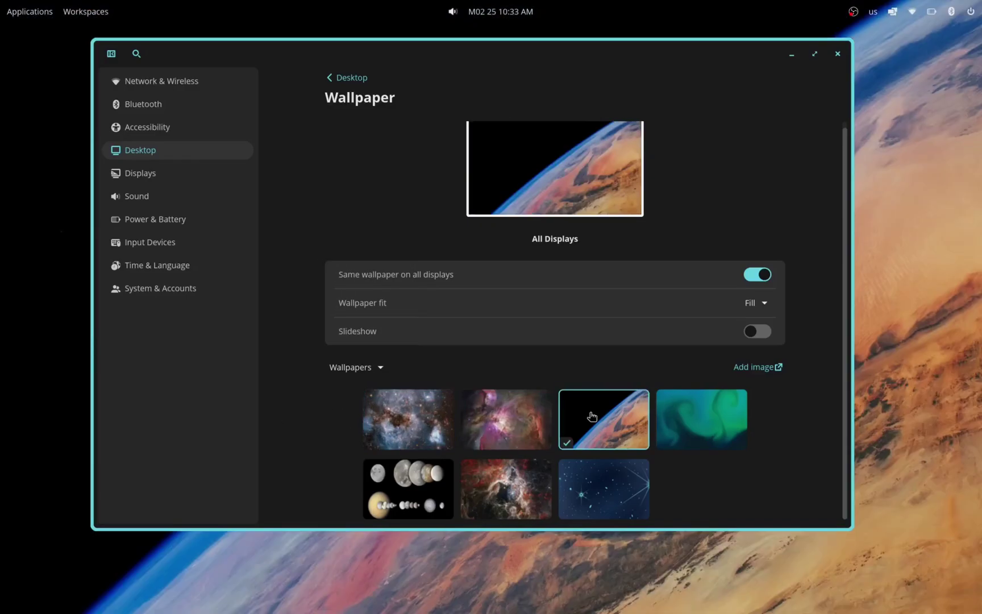
left_click(744, 432)
left_click(616, 428)
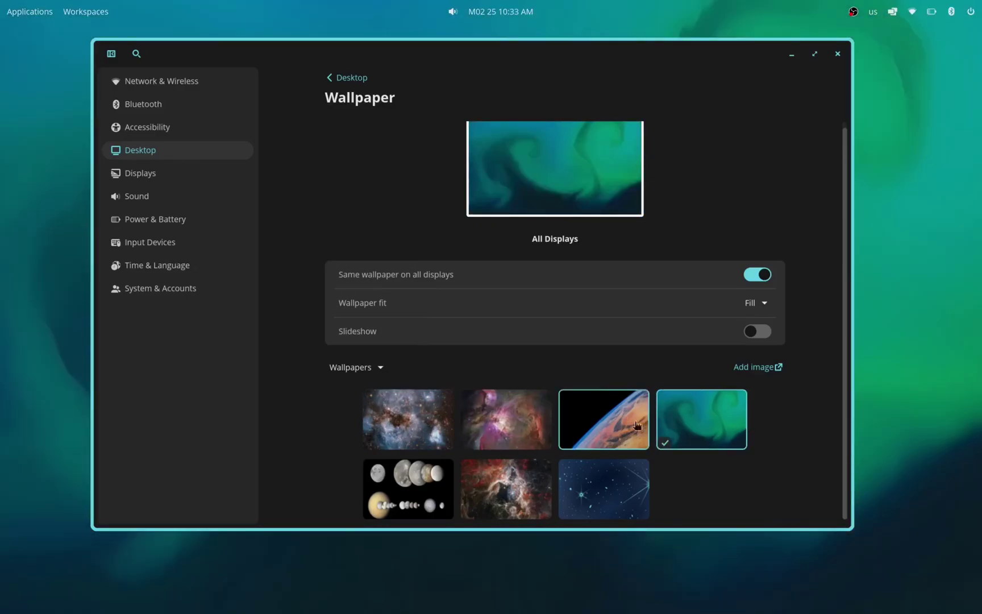
left_click_drag(432, 56, 410, 92)
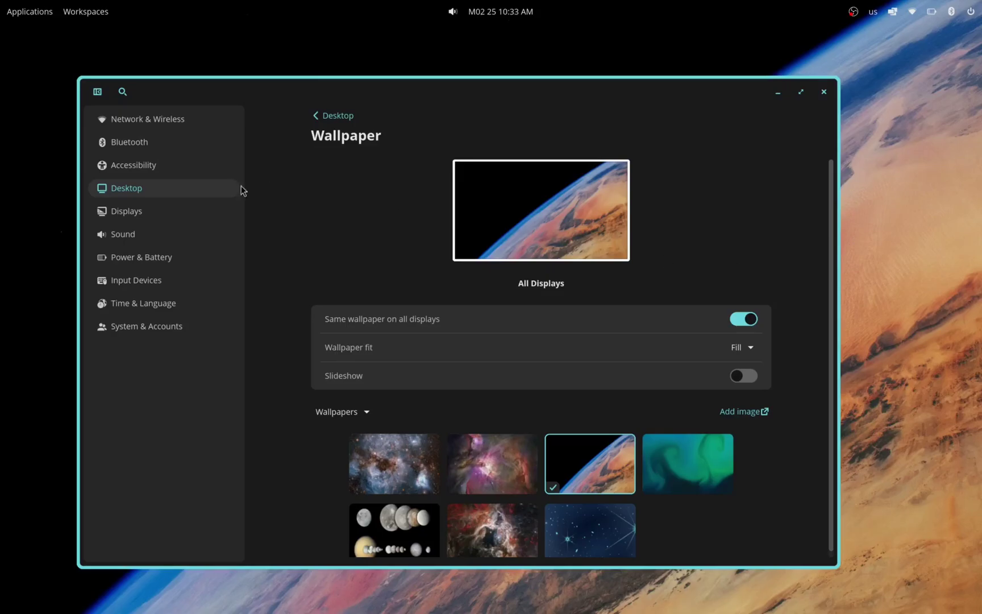
Look at the Displays settings and return to the Desktop settings overview
left_click(162, 210)
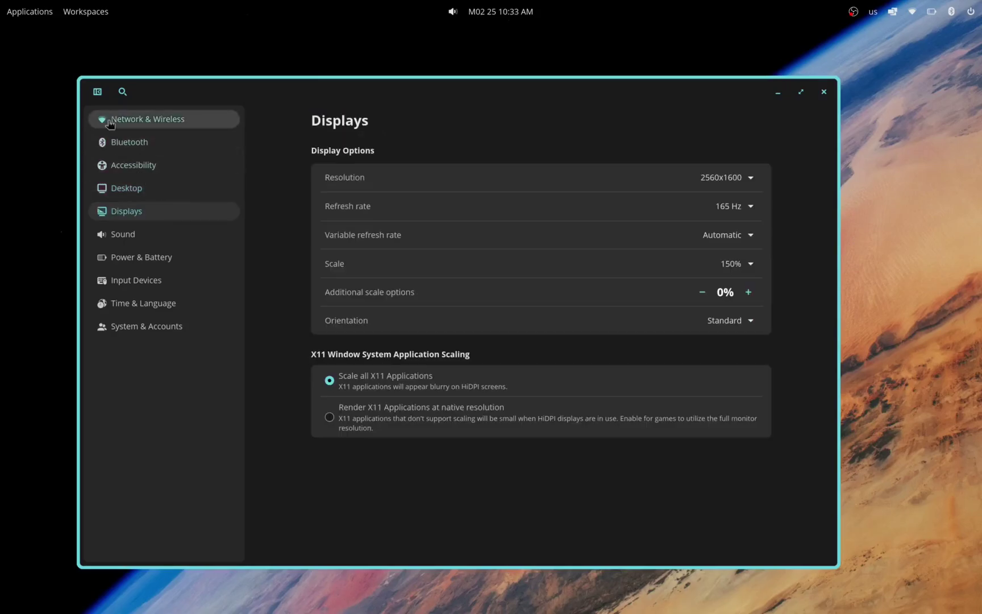
left_click(97, 92)
left_click(164, 195)
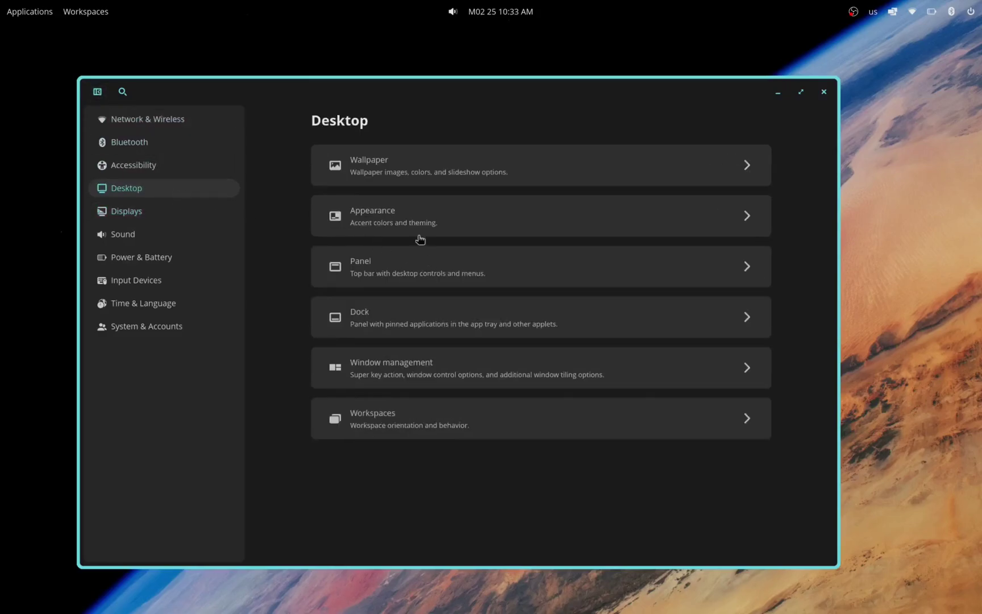
Open the Appearance settings, try Light mode and switch back to Dark mode
left_click(415, 212)
left_click(639, 235)
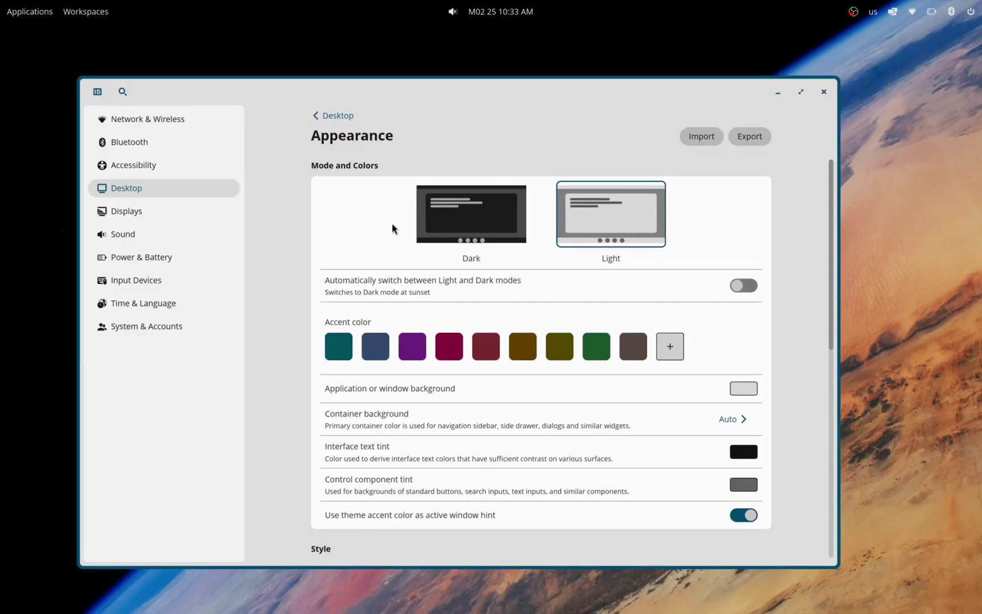
left_click(479, 249)
Try the blue and purple accent colors, set the accent to pink, and enable automatic Light and Dark mode switching
left_click(375, 346)
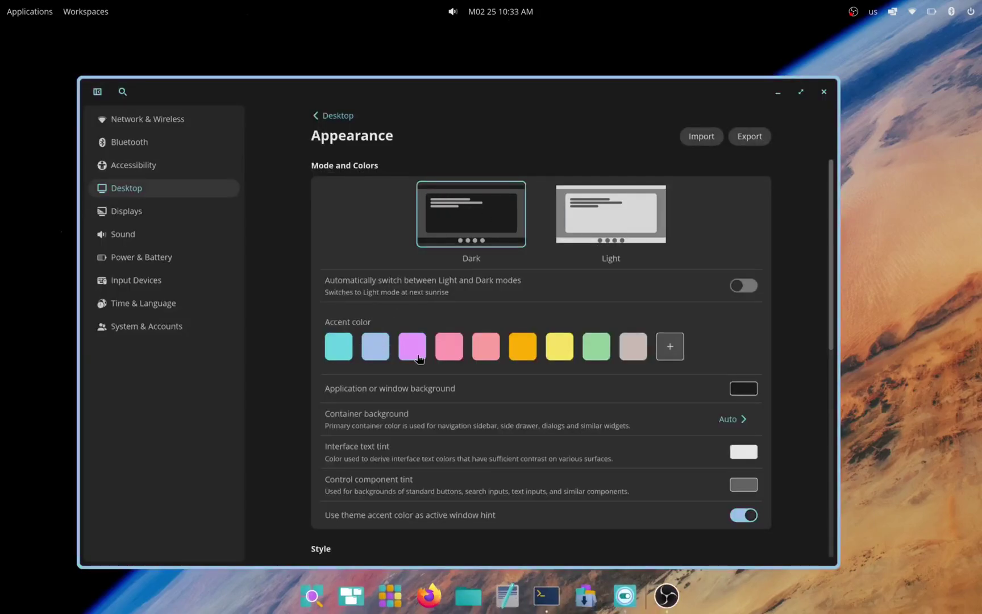
left_click(412, 346)
left_click(447, 356)
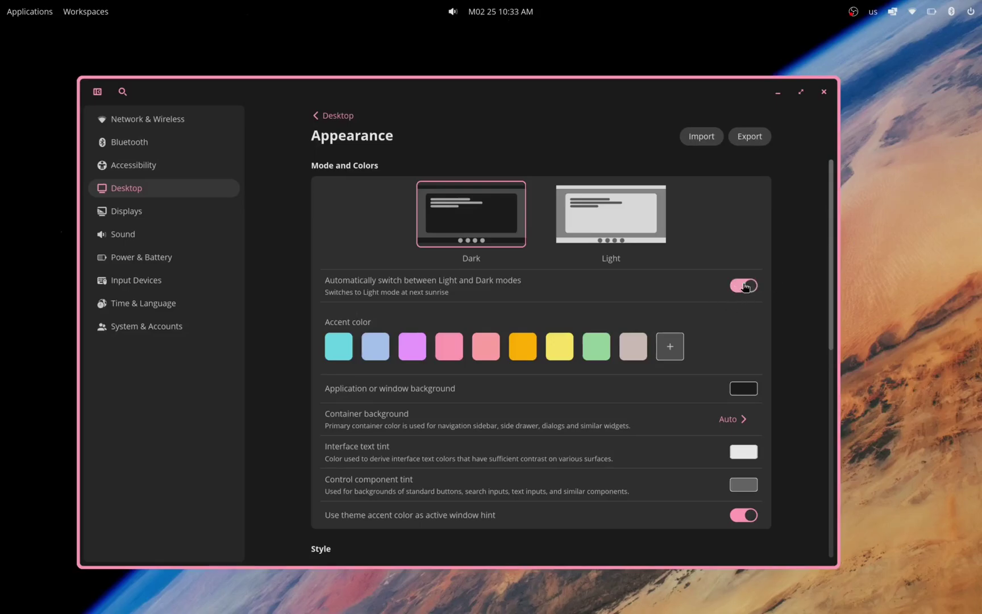
Look over the appearance options and open the theme export dialog, cancelling it without saving
scroll(710, 284, "down", 5)
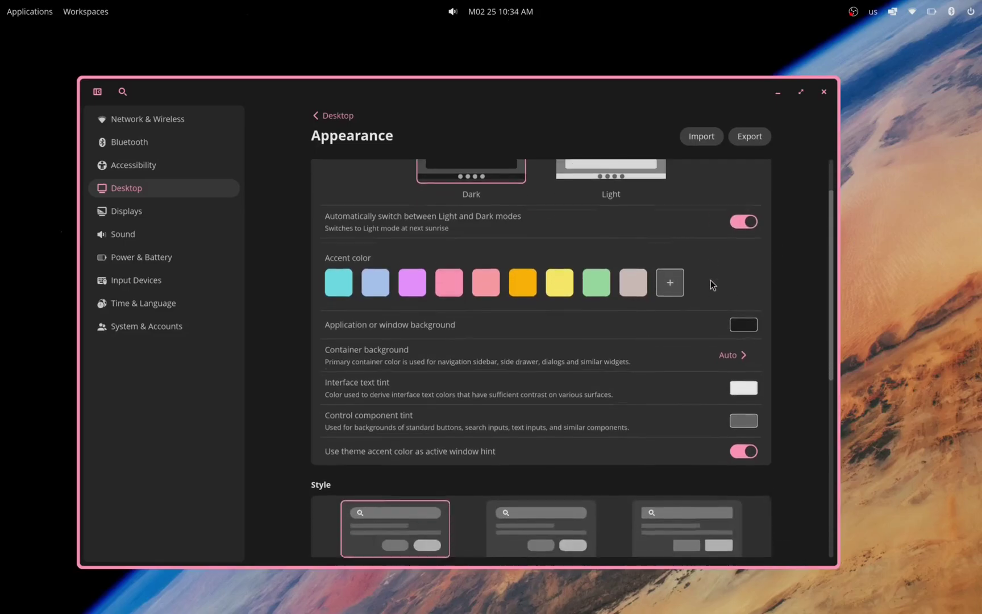
scroll(711, 285, "up", 3)
scroll(710, 279, "up", 3)
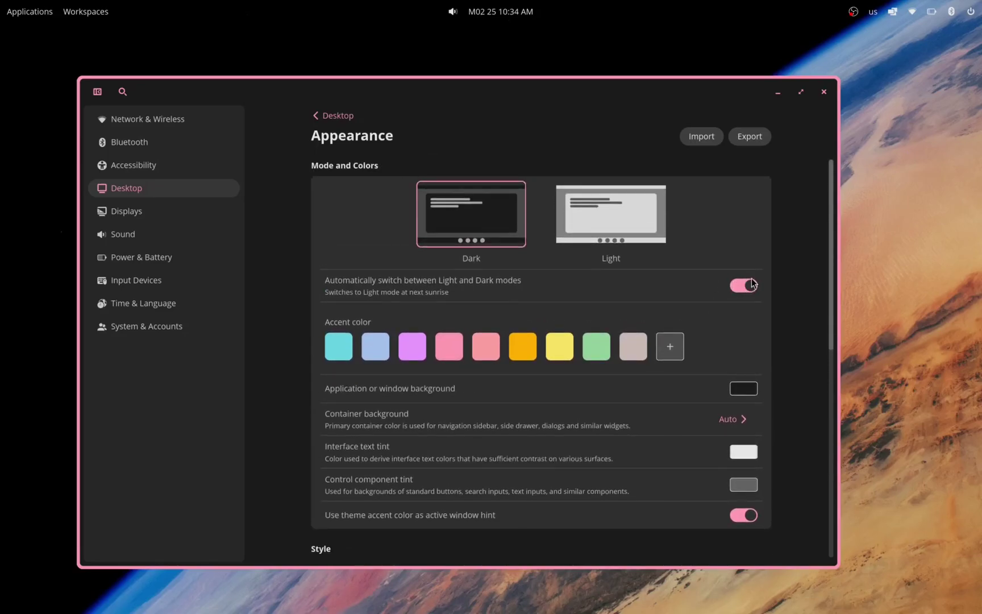
left_click(757, 137)
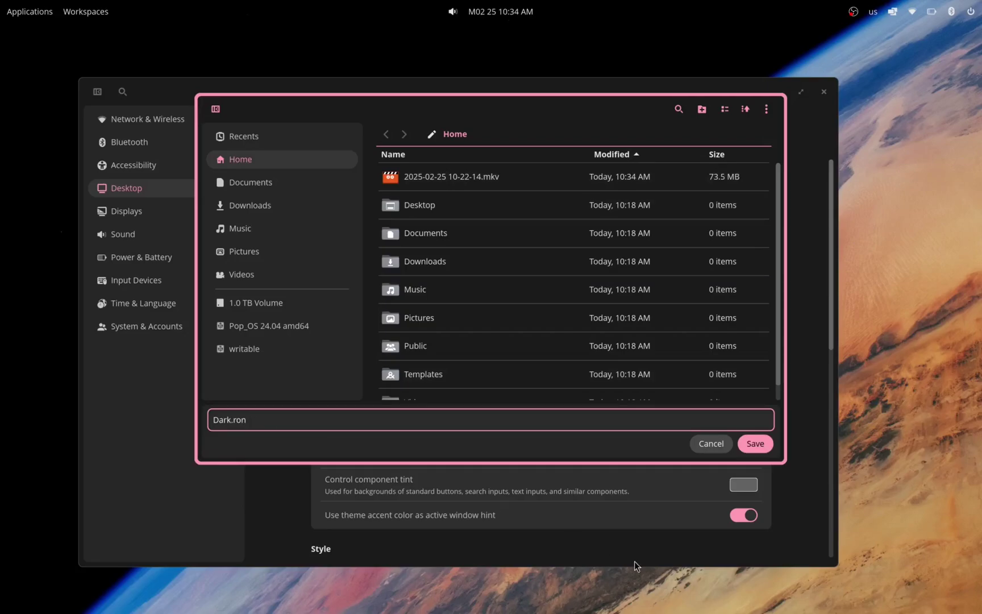
left_click(707, 448)
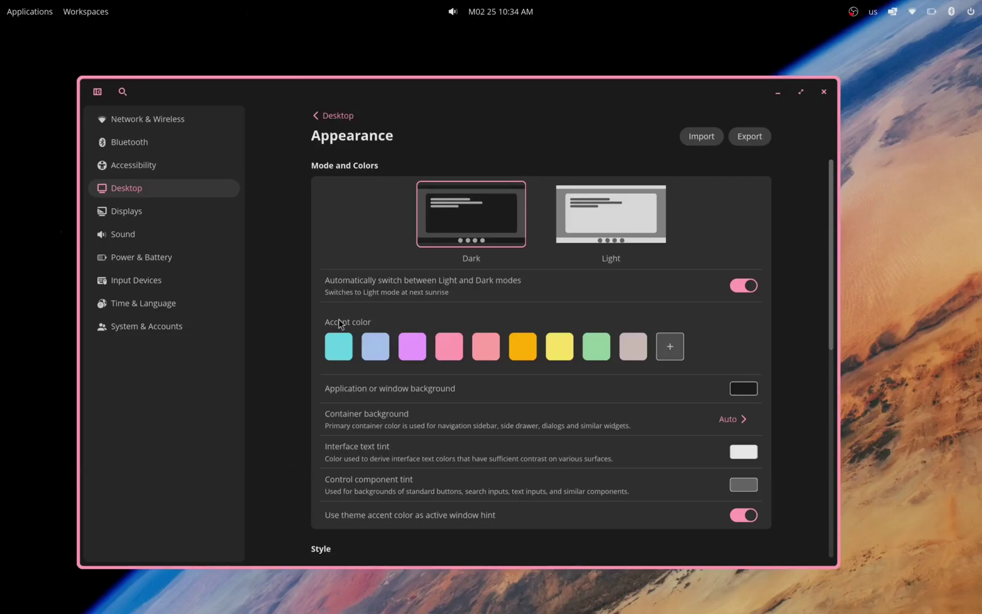
Open the application or window background color picker and try red shades such as #9C2323, other hues and black #000000
scroll(327, 307, "down", 1)
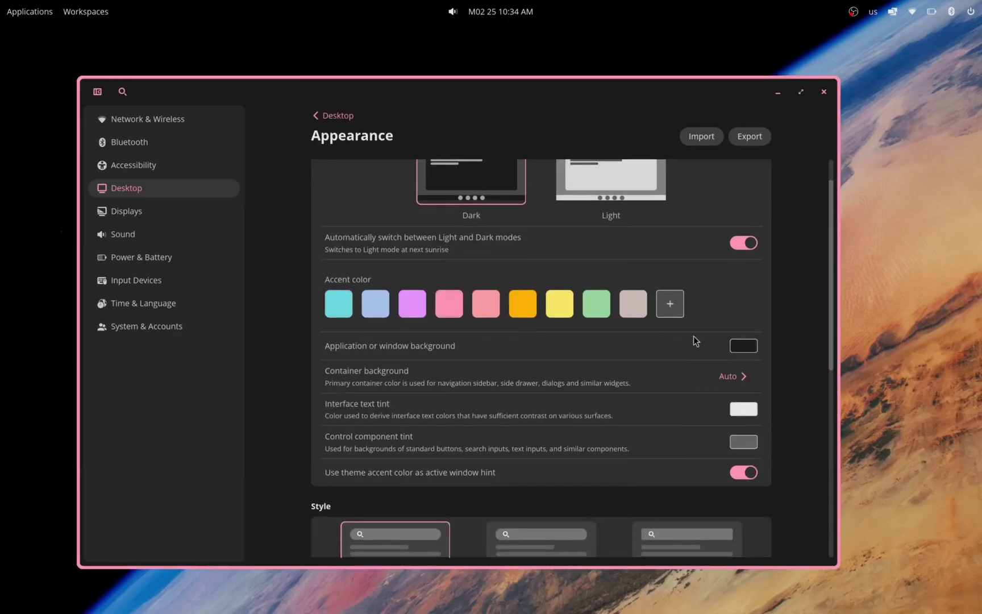
left_click(744, 346)
left_click(719, 226)
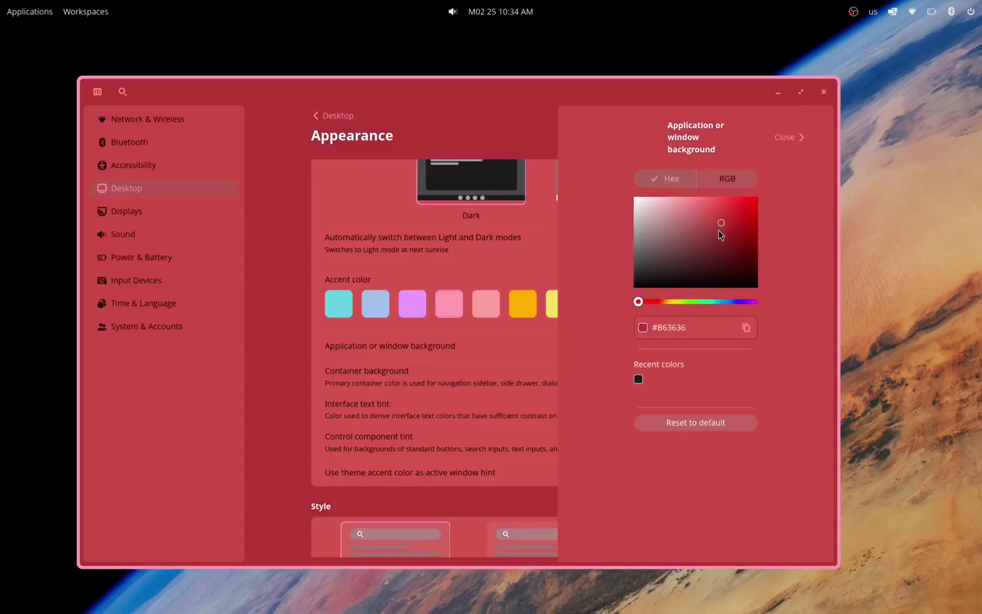
left_click(730, 232)
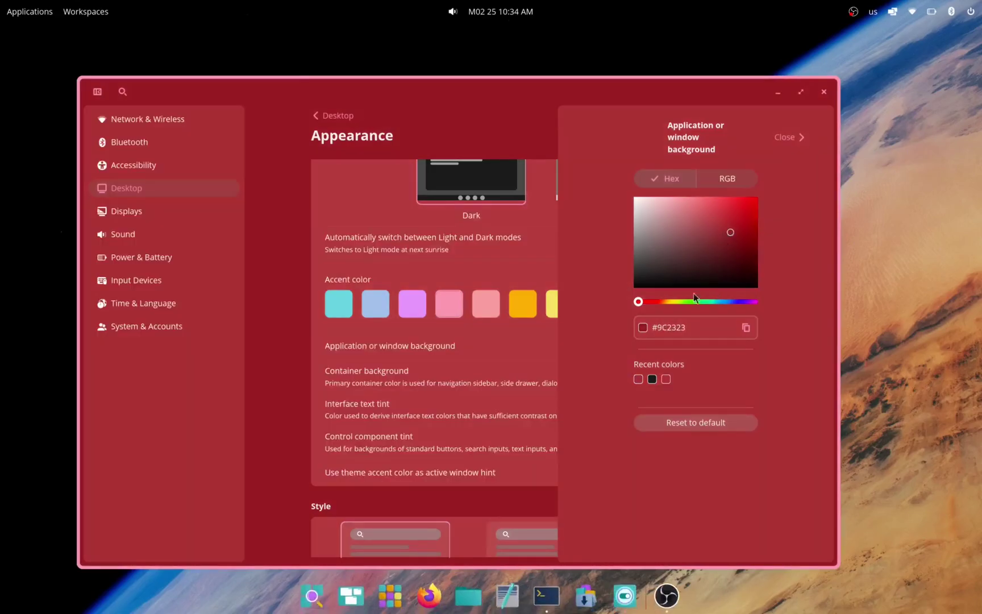
mouse_move(659, 301)
left_mouse_down()
mouse_move(677, 301)
mouse_move(640, 305)
mouse_move(758, 300)
mouse_move(849, 384)
left_mouse_up()
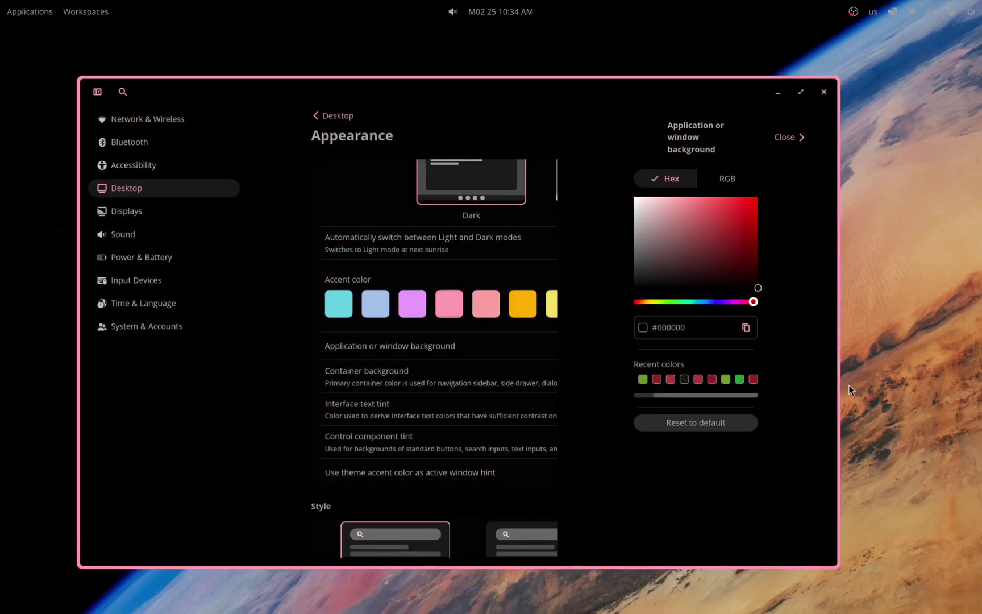
Try muted red shades for the application or window background, including #8A4444, #5E4A4A and #8B4040
left_click(704, 244)
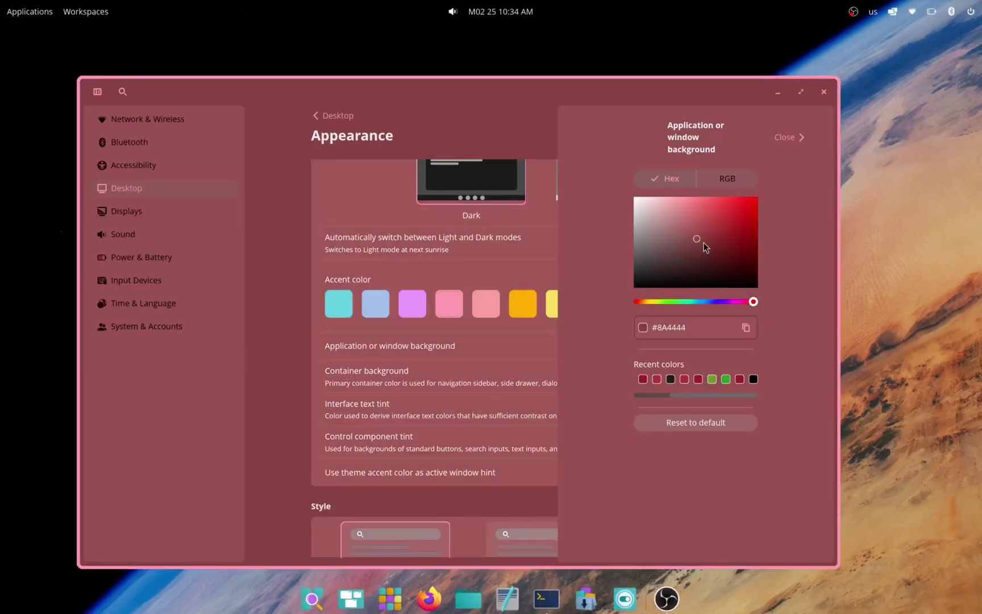
left_click(720, 177)
left_click(689, 178)
left_click(661, 254)
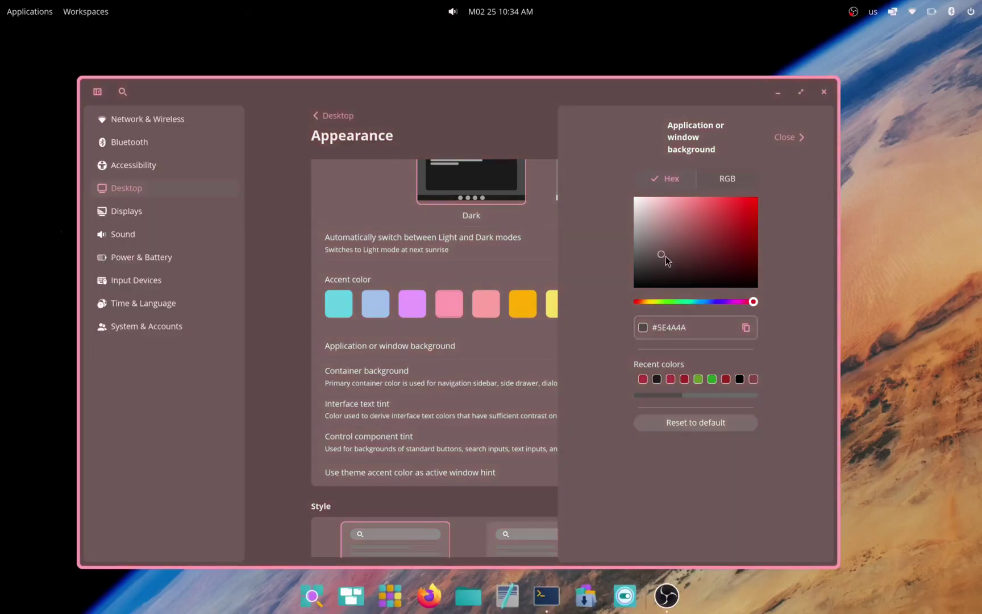
left_click(688, 229)
left_click(693, 267)
left_click(690, 254)
left_click(700, 239)
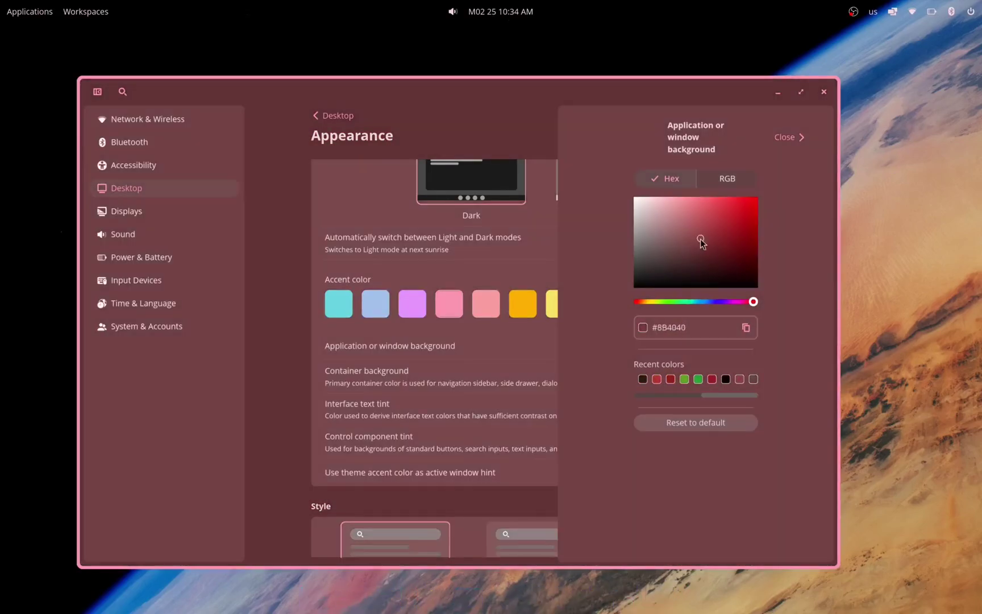
Shift the application or window background hue to yellow-green and set the shade to #7B9C17
left_click_drag(696, 302, 659, 302)
left_click_drag(719, 241, 734, 218)
left_click(739, 233)
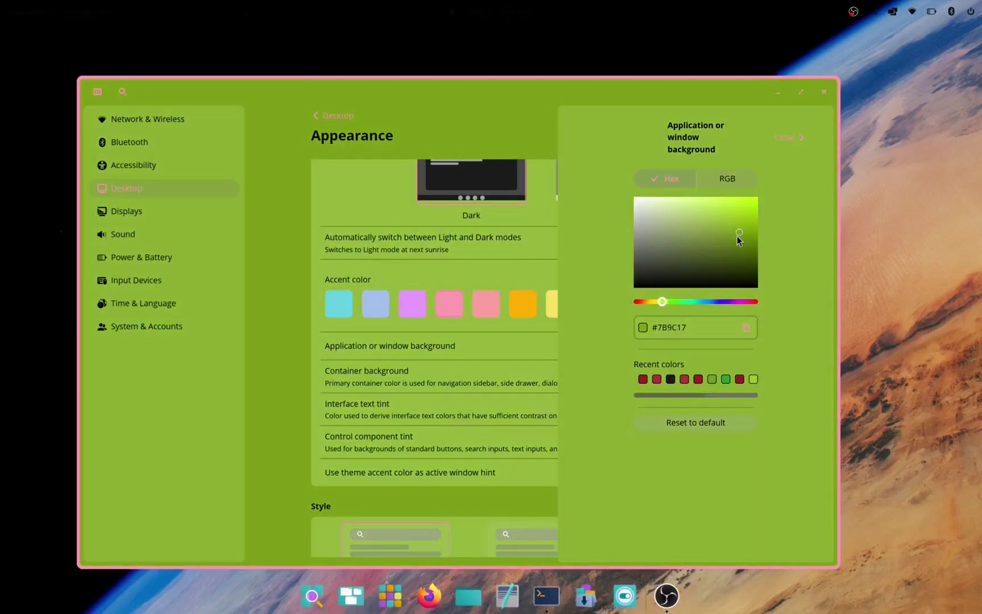
Try brighter yellow-green shades for the application or window background, including #9FC922 and #C7EA5D
left_click(736, 239)
left_click(737, 221)
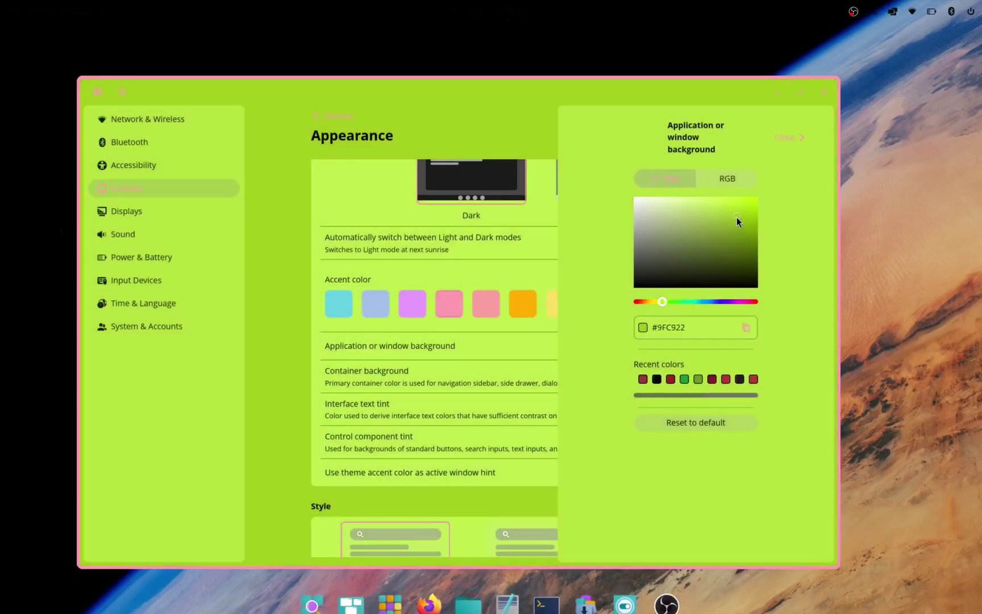
left_click(708, 205)
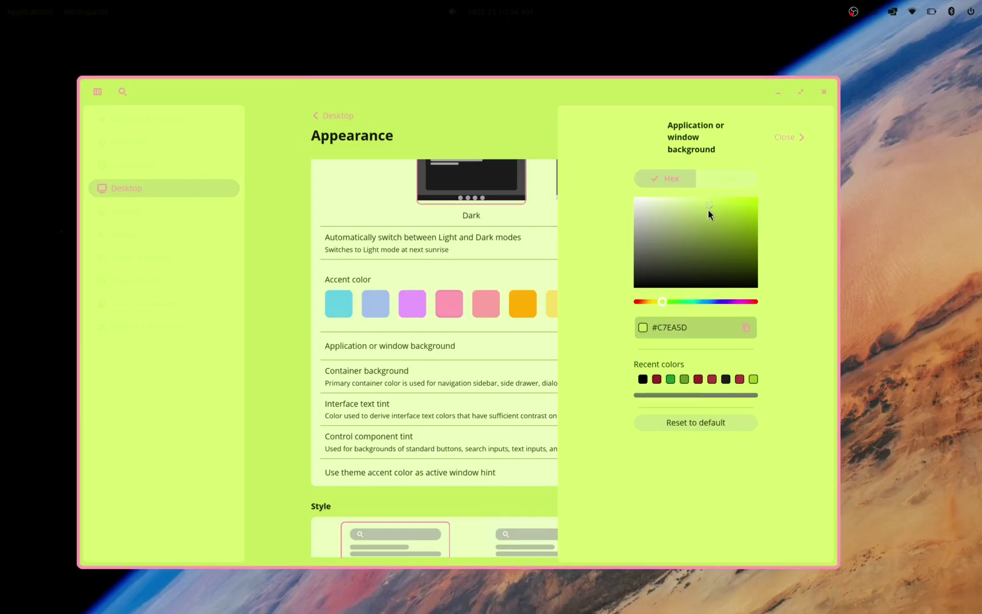
Shift the application or window background hue back to red and try shades such as #A66B6B, #540404, #A82626 and #7E3636
left_click(639, 301)
left_click(676, 227)
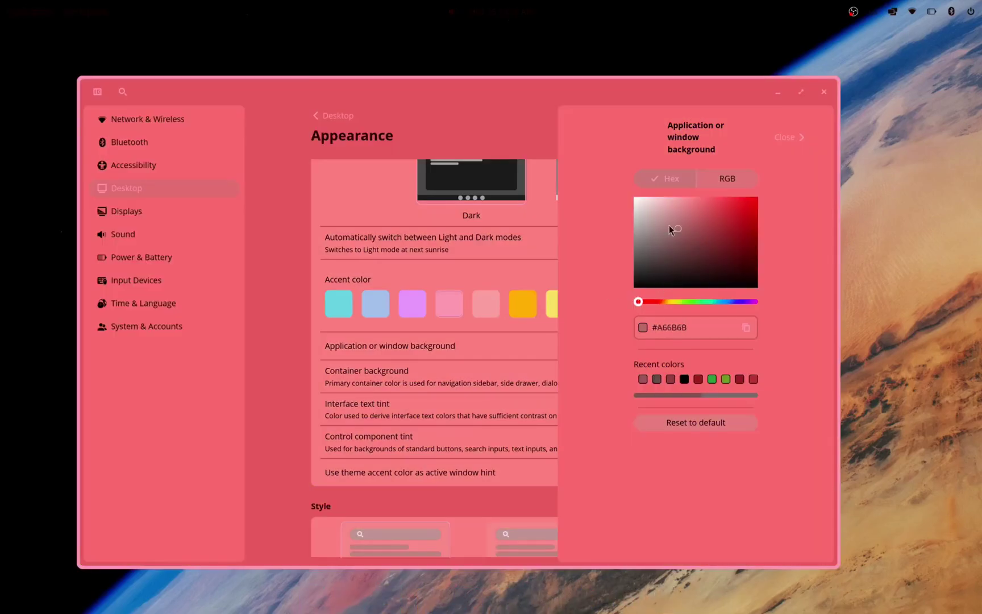
left_click(664, 224)
left_click(711, 210)
left_click(751, 258)
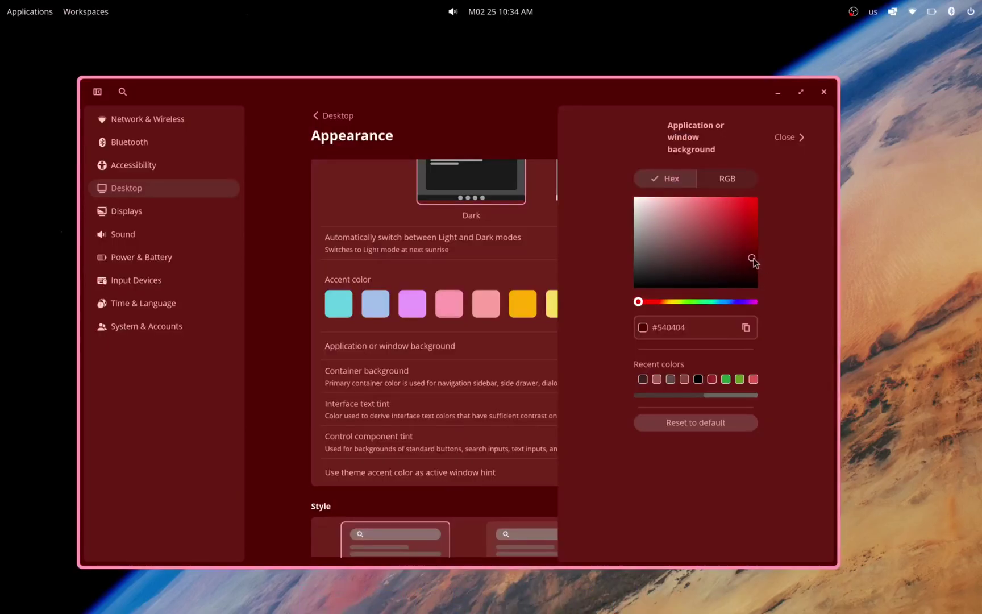
left_click(741, 226)
left_click(727, 226)
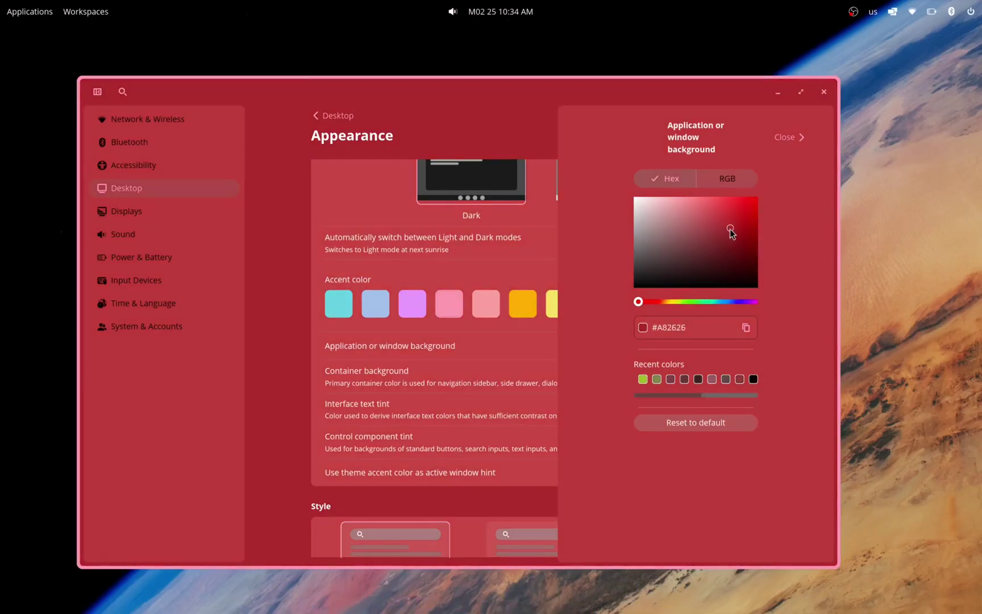
left_click(729, 228)
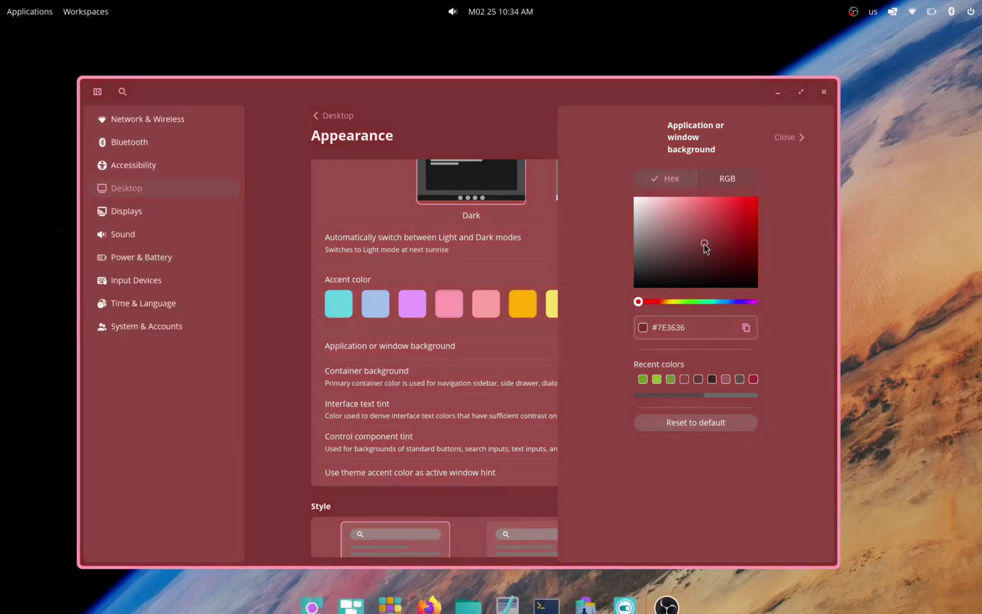
Lighten the application or window background through #D69393 and #CAA9A9 to white #FFFFFF, and close the color picker
left_click(672, 212)
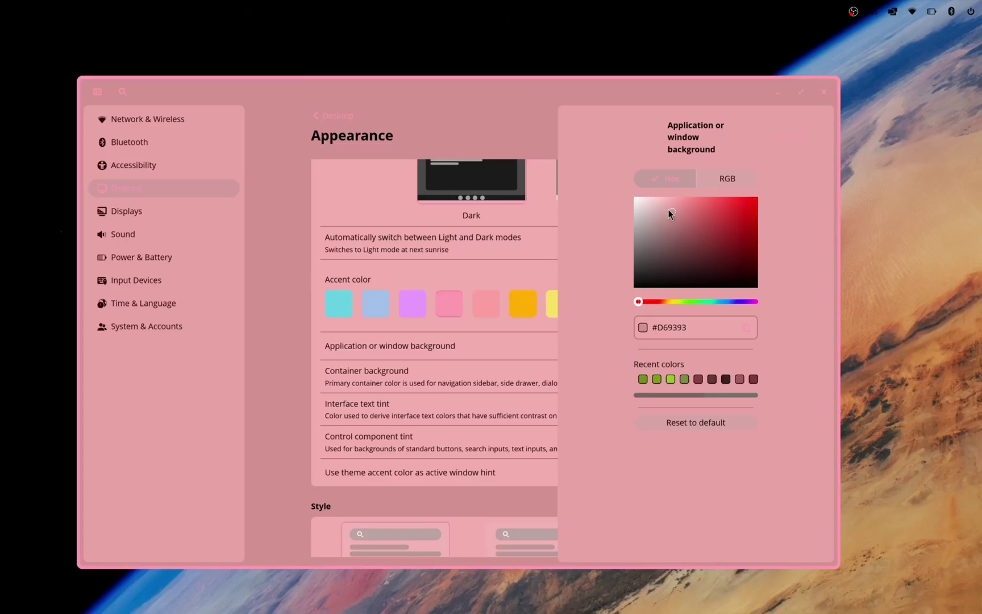
left_click(653, 216)
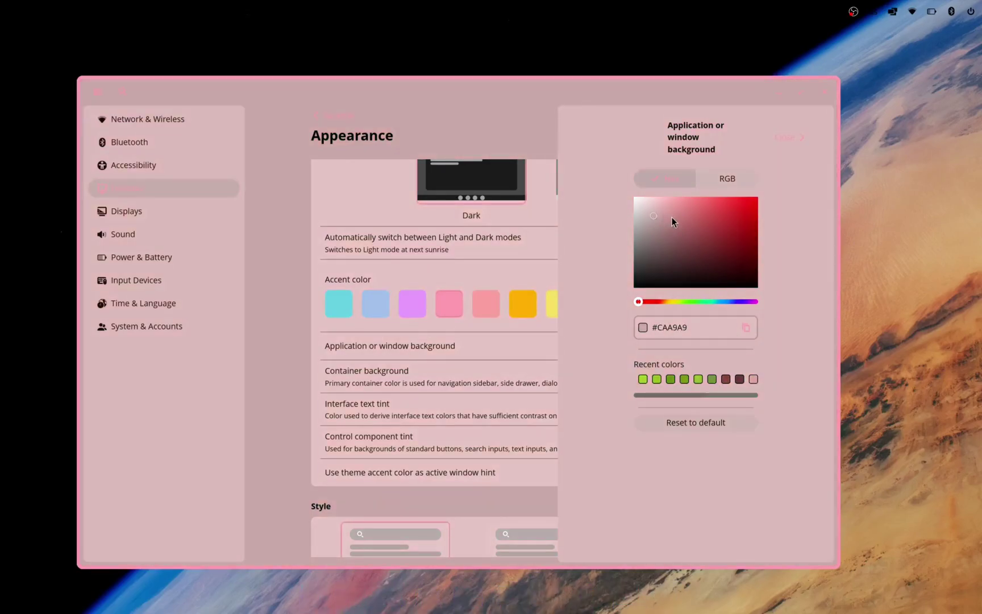
left_click(634, 197)
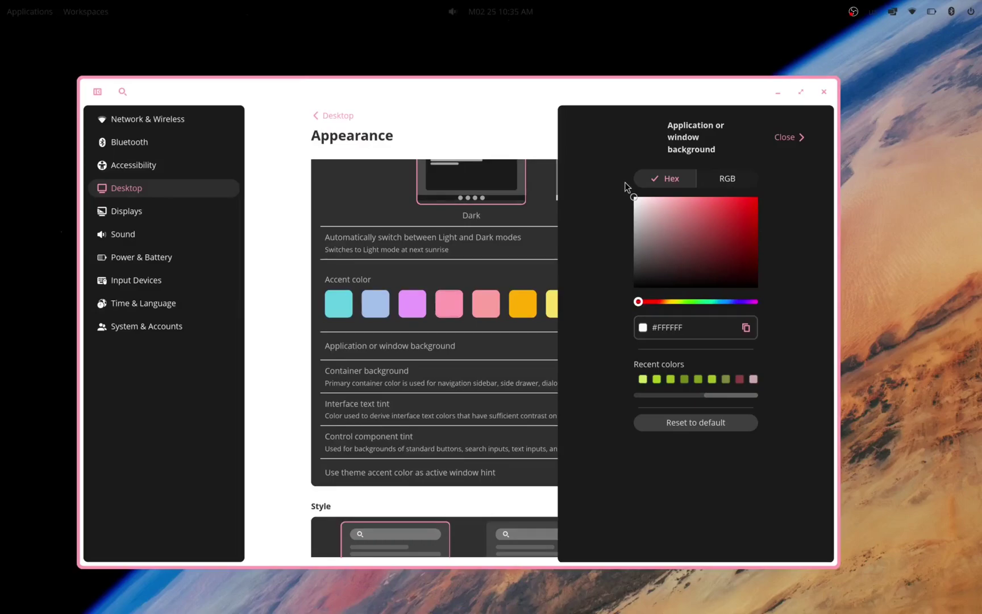
left_click(782, 143)
Examine how the appearance page, the panel's calendar popup and the dock look with the white window background
scroll(763, 185, "down", 3)
scroll(763, 184, "up", 4)
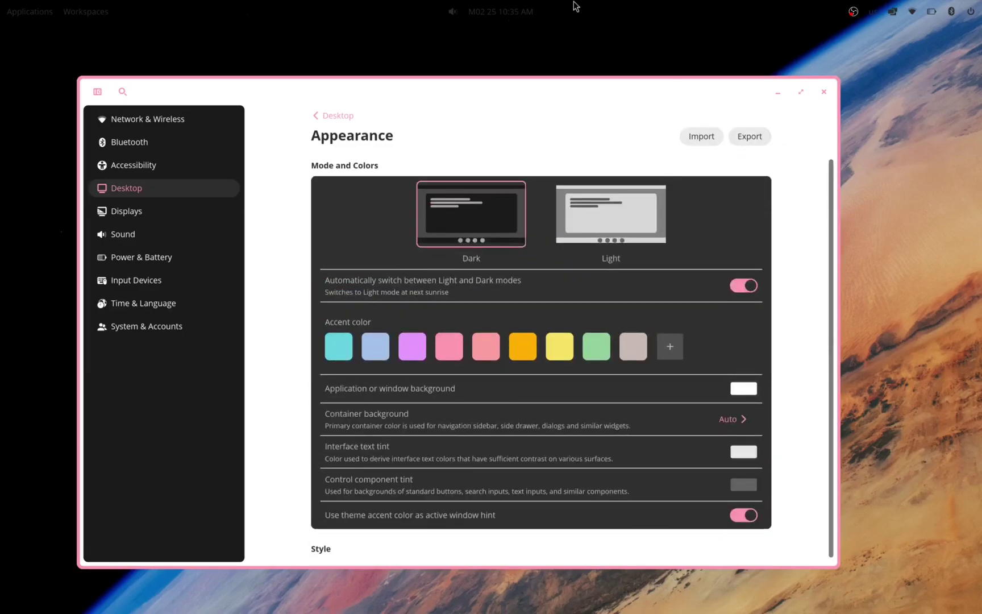
left_click(481, 12)
left_click(483, 11)
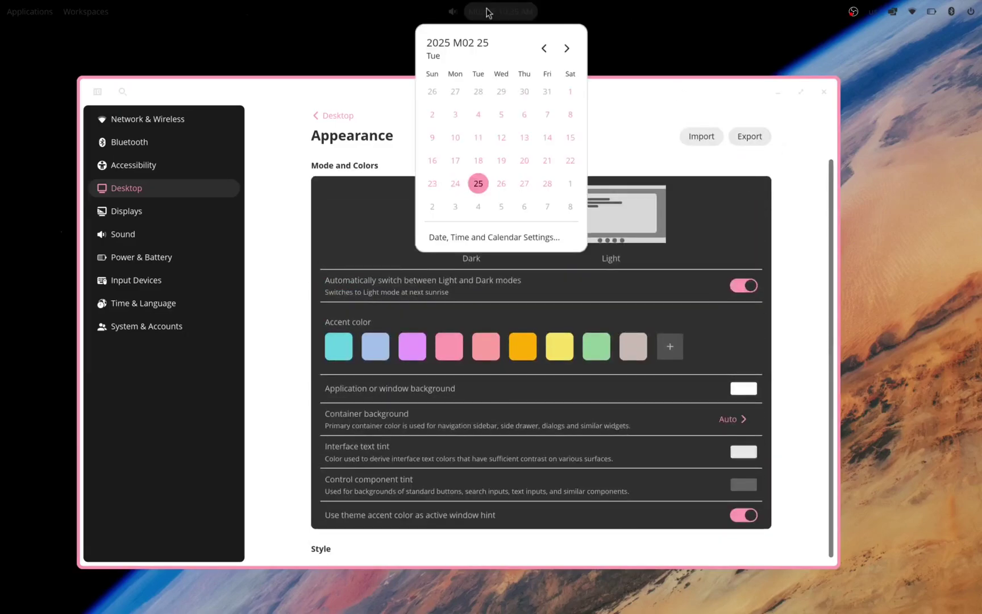
left_click(486, 12)
mouse_move(480, 596)
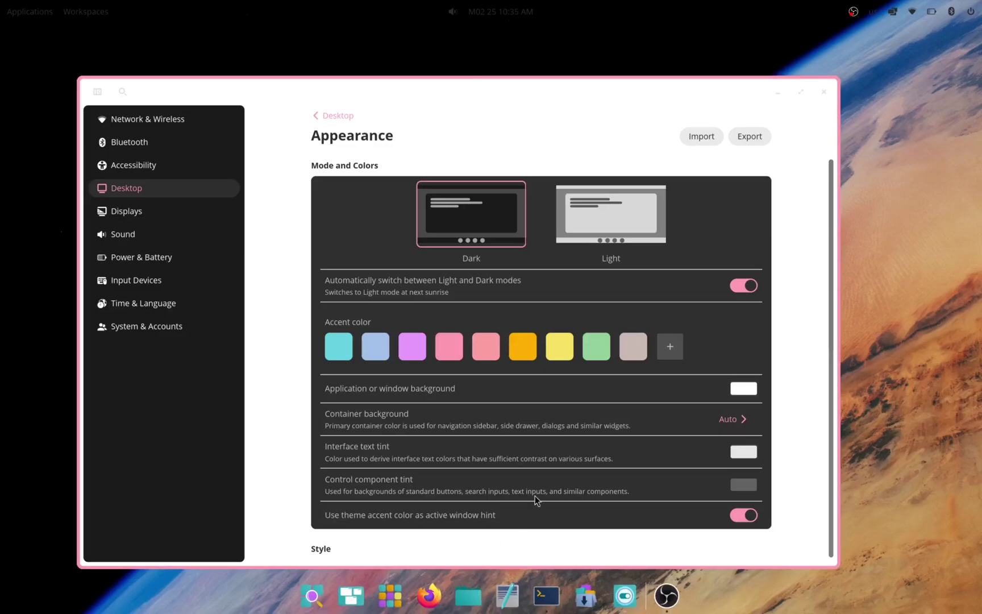
scroll(811, 458, "down", 4)
scroll(811, 459, "up", 3)
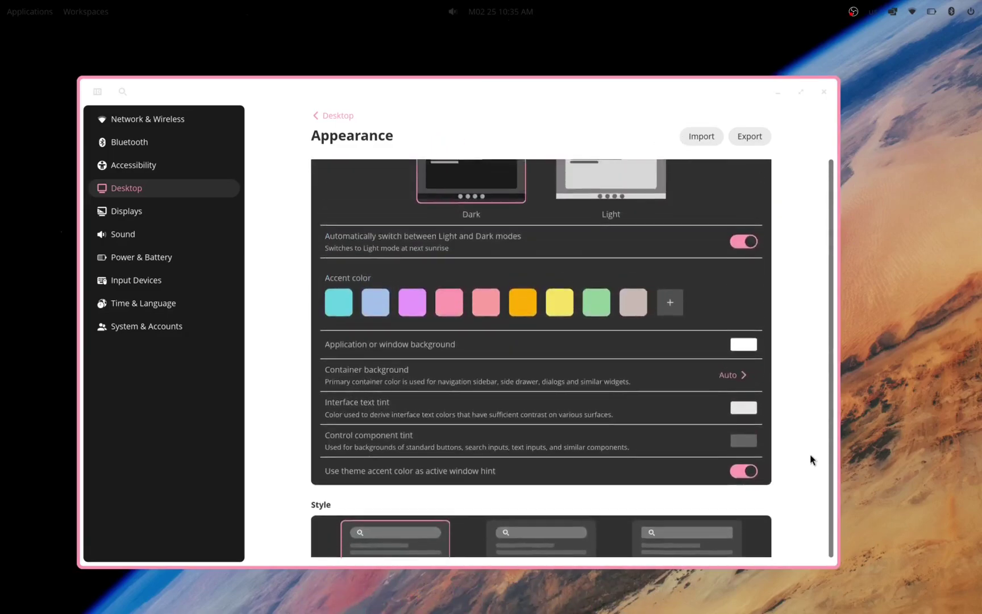
scroll(811, 459, "up", 1)
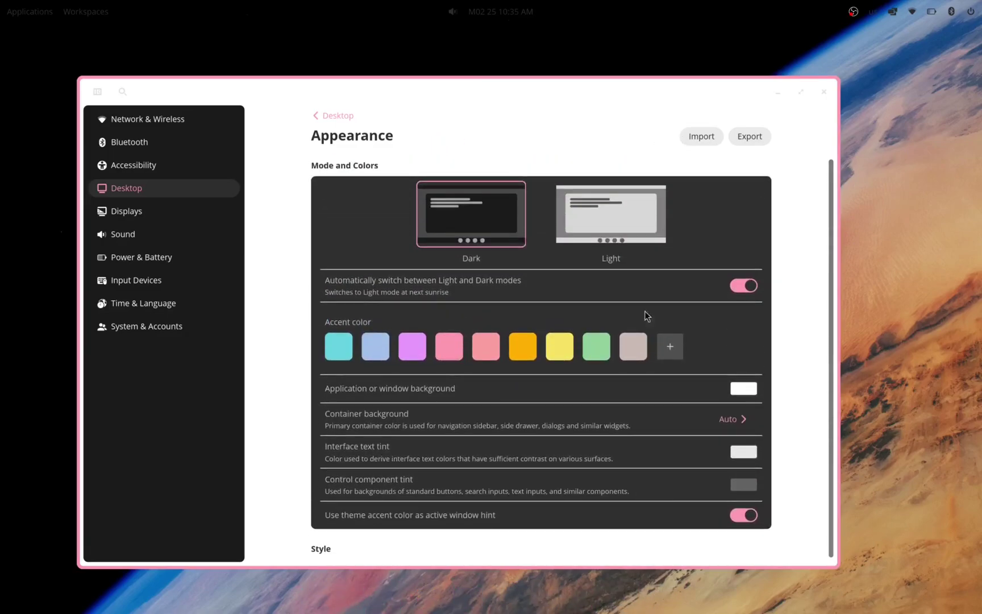
Set the application or window background to black #000000 and close the color picker
left_click(755, 389)
left_click_drag(671, 275, 633, 288)
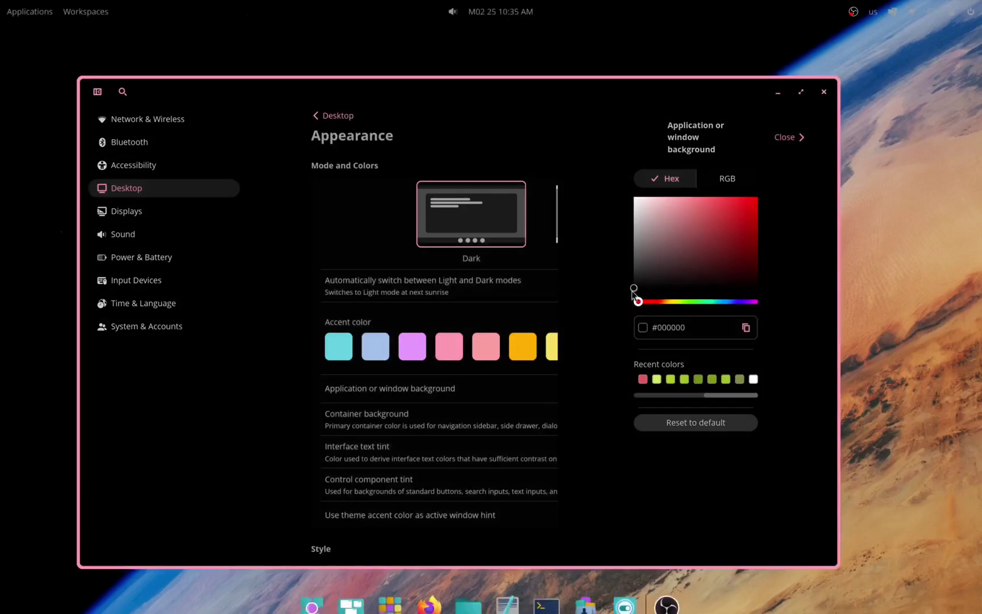
left_click(789, 137)
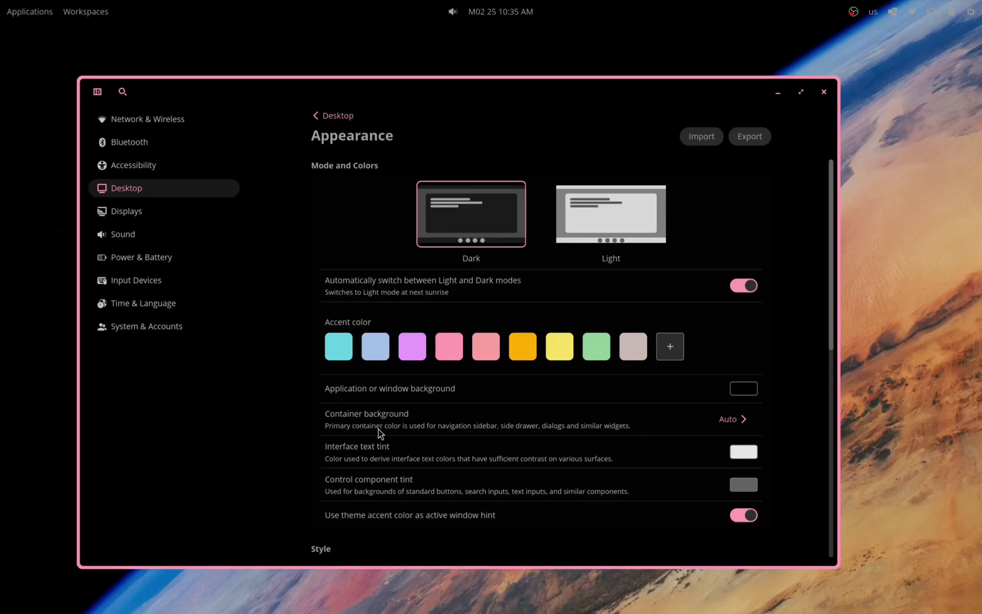
Try a red container background such as #CB5C5C, set it to dark gray #171717, and close the color picker
left_click(741, 419)
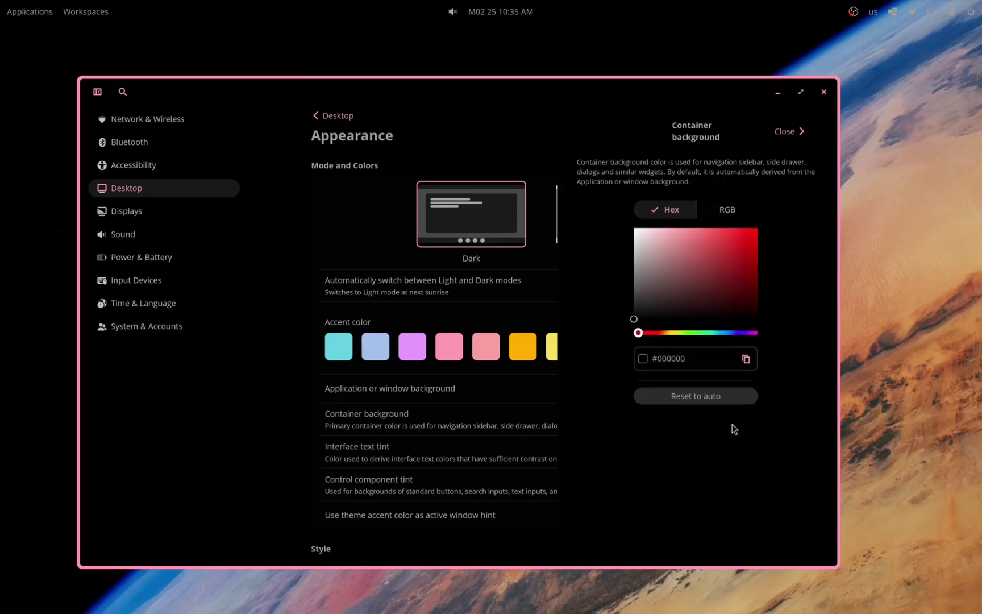
left_click(701, 290)
left_click(701, 247)
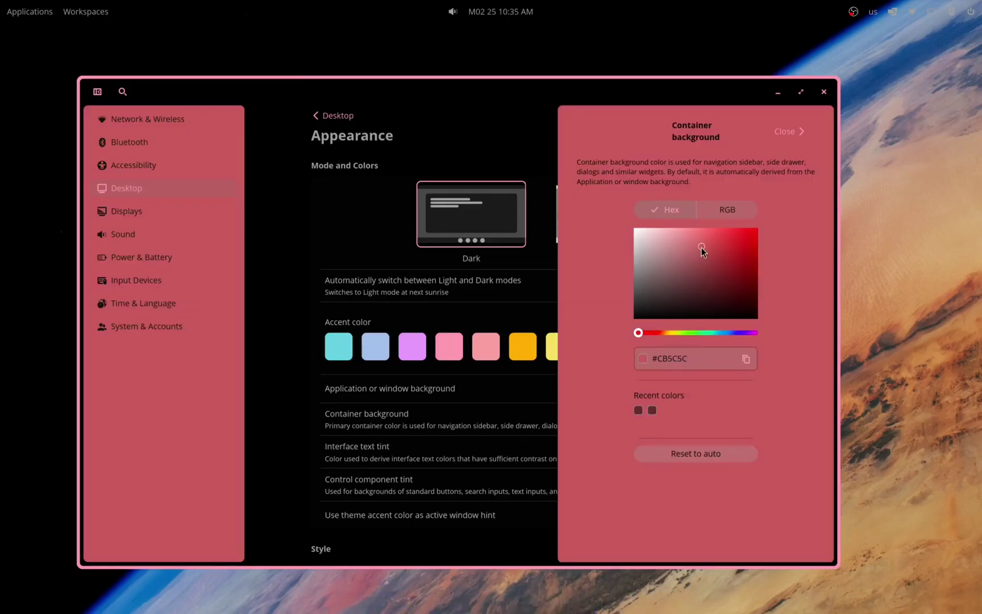
left_click(648, 231)
mouse_move(649, 235)
left_mouse_down()
mouse_move(633, 259)
mouse_move(631, 320)
mouse_move(633, 310)
left_mouse_up()
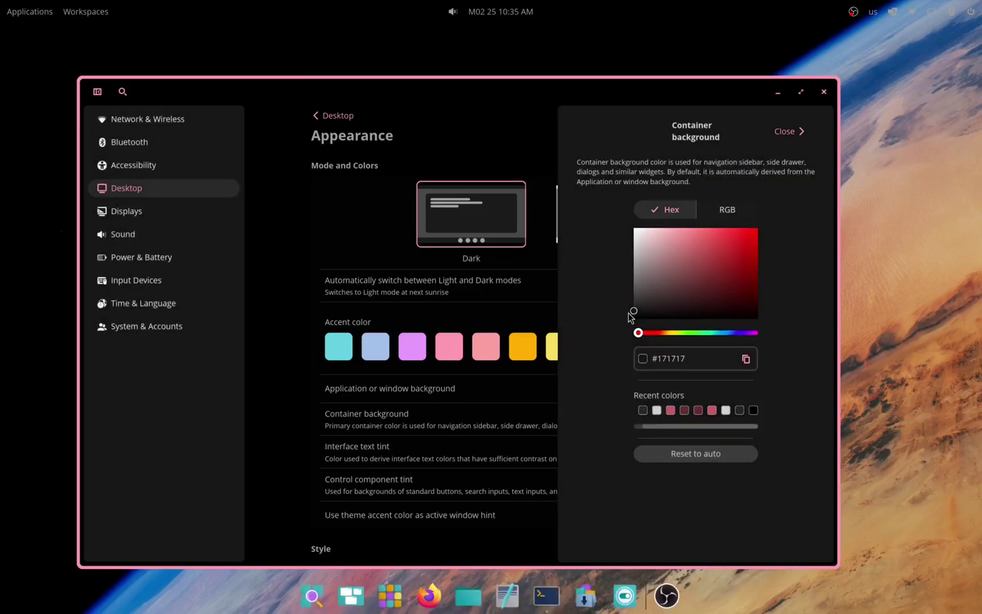
left_click(800, 129)
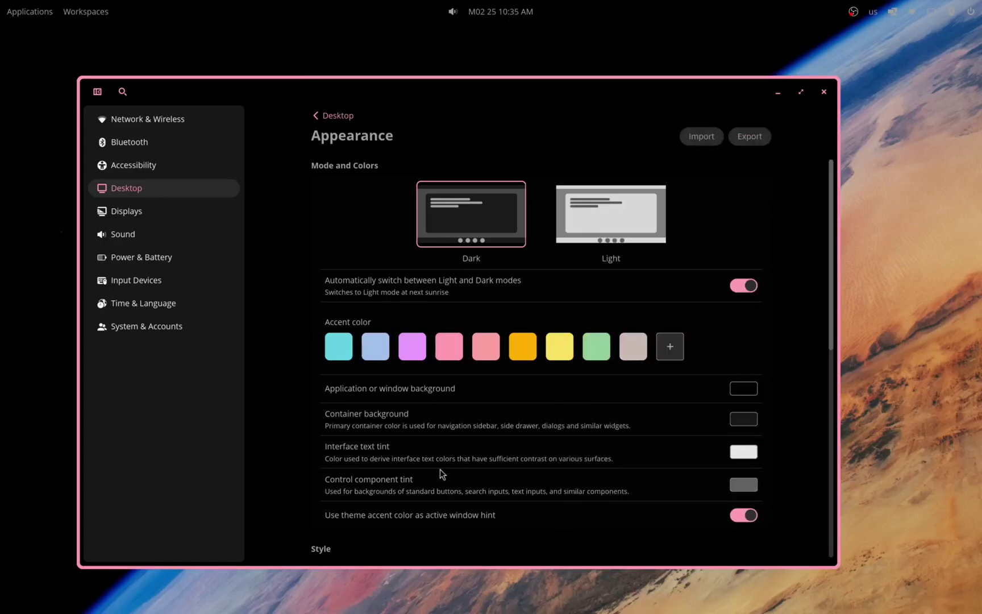
Try green #53D353 as the interface text tint, set it to dark magenta #22041E, and close the color picker
left_click(753, 452)
left_click(708, 196)
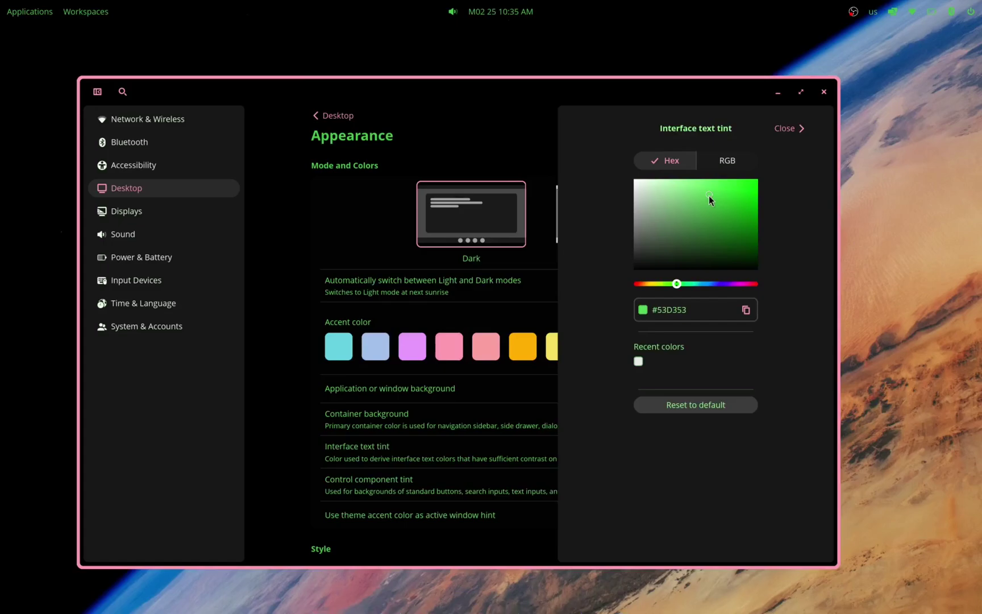
left_click_drag(660, 252, 741, 285)
left_click(745, 259)
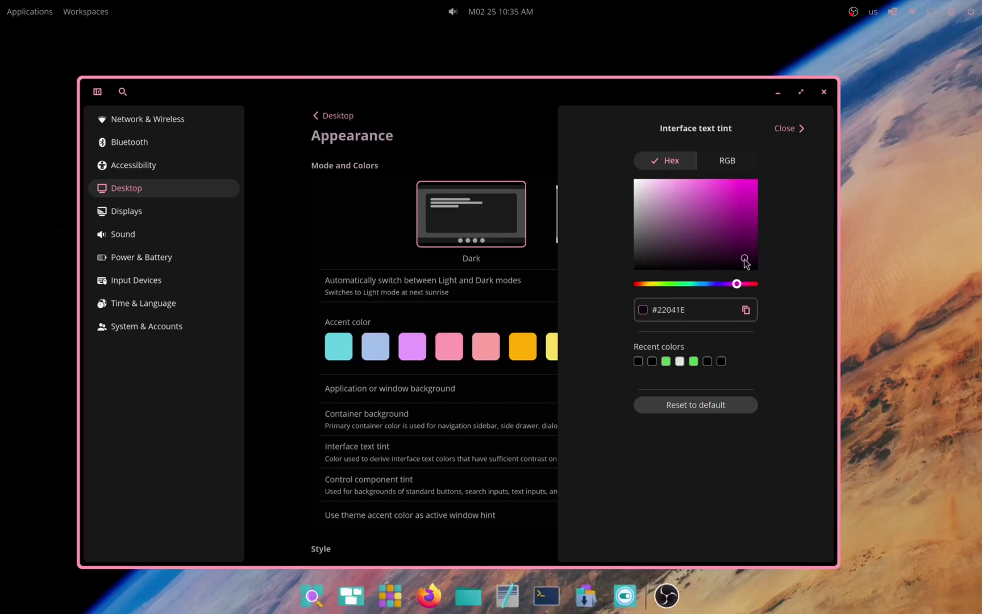
left_click(786, 127)
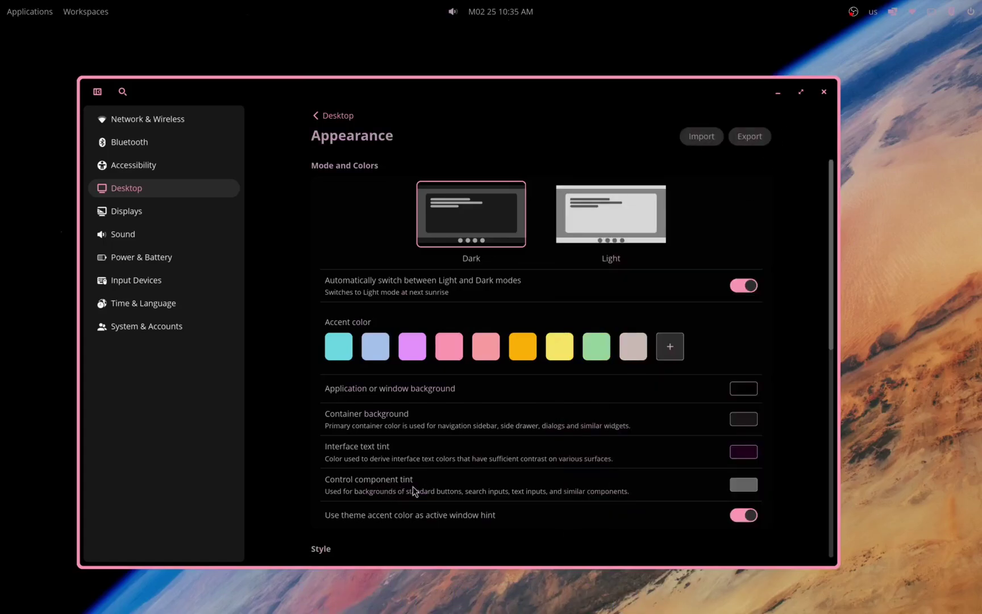
Try red #9E2C2C as the control component tint, set it to purple #6A2C9E, and close the color picker
left_click(755, 484)
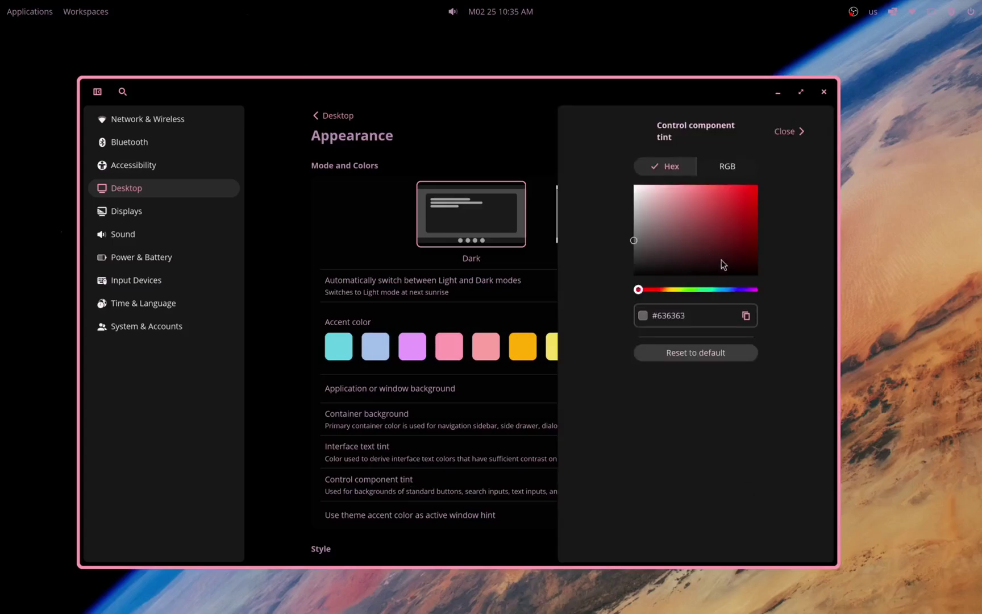
left_click(722, 250)
left_click(724, 219)
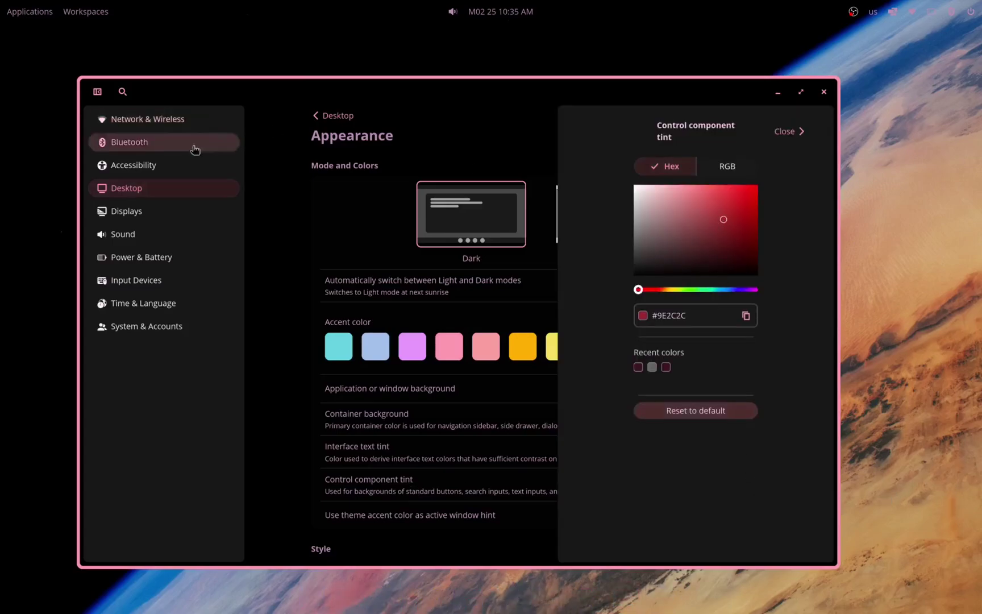
mouse_move(728, 291)
left_mouse_down()
mouse_move(735, 290)
mouse_move(727, 291)
left_mouse_up()
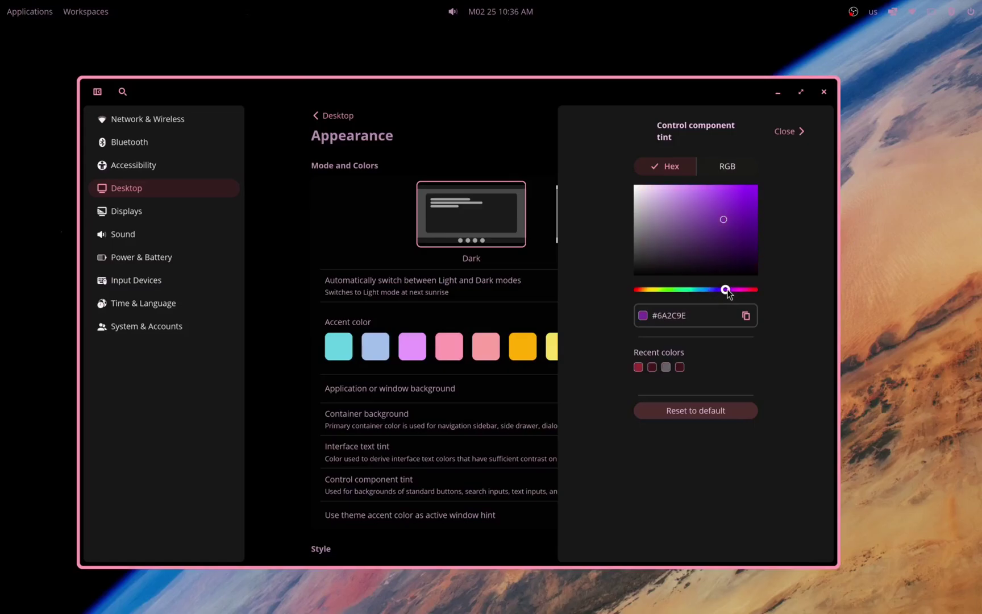
left_click(789, 132)
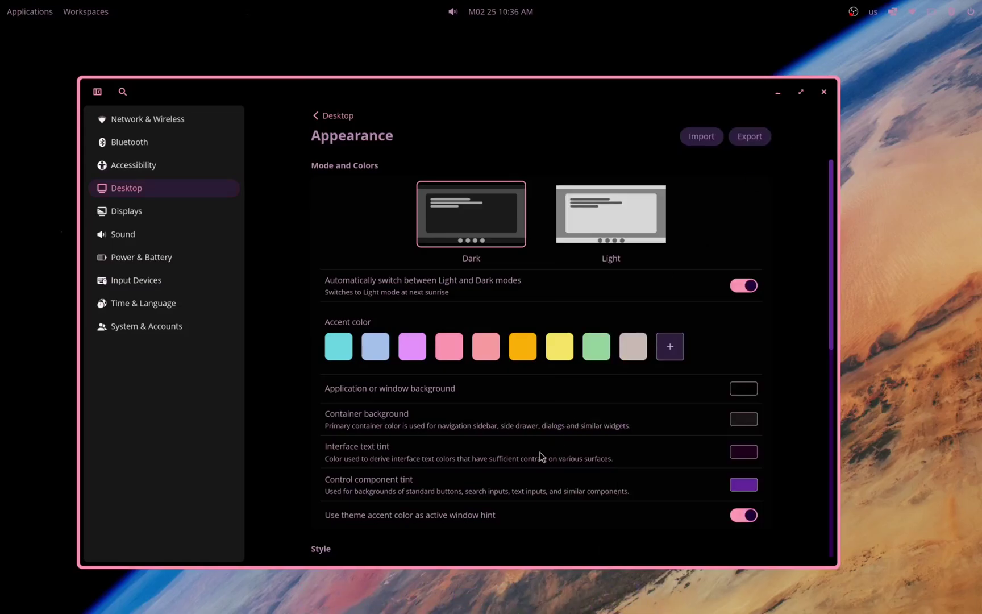
Switch the use of the theme accent color as active window hint off and back on twice
scroll(796, 316, "down", 3)
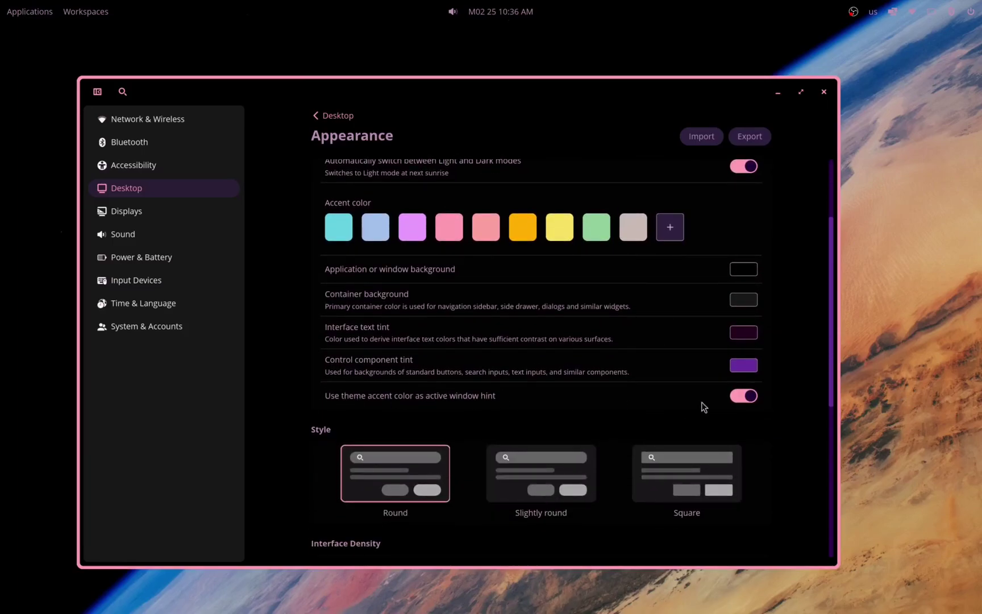
left_click(736, 396)
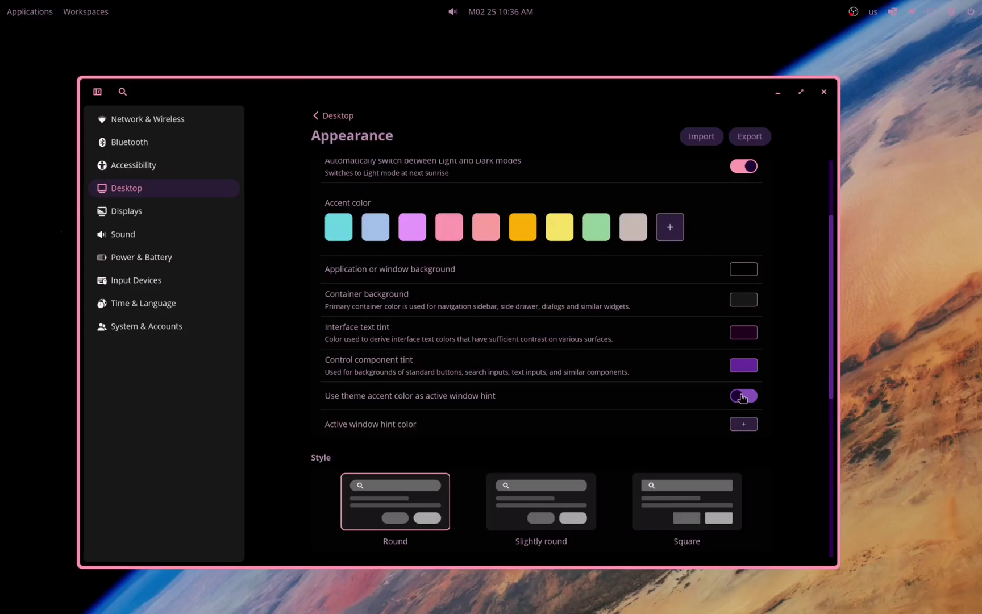
left_click(747, 397)
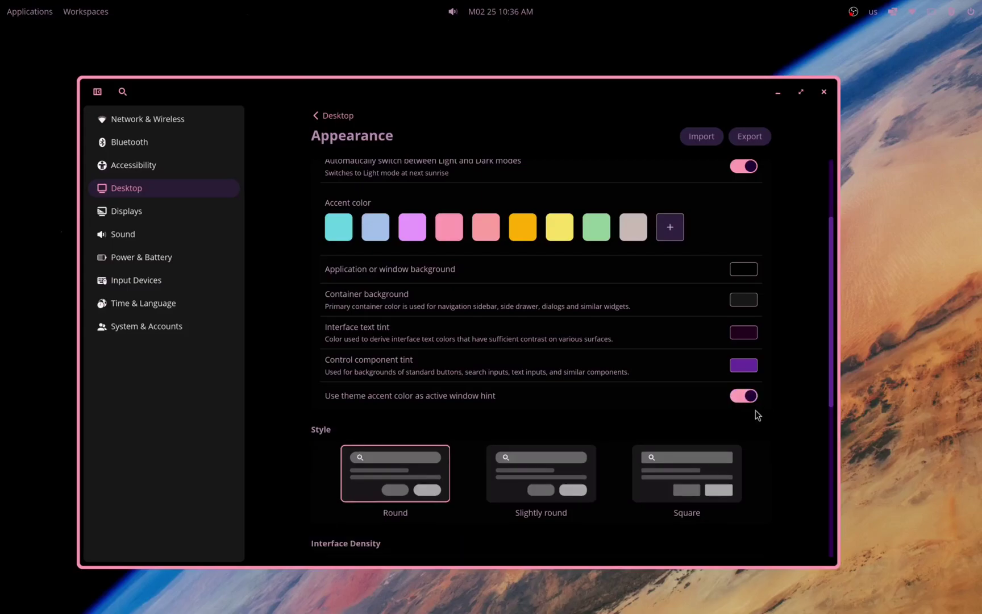
left_click(744, 398)
left_click(743, 398)
scroll(806, 411, "down", 1)
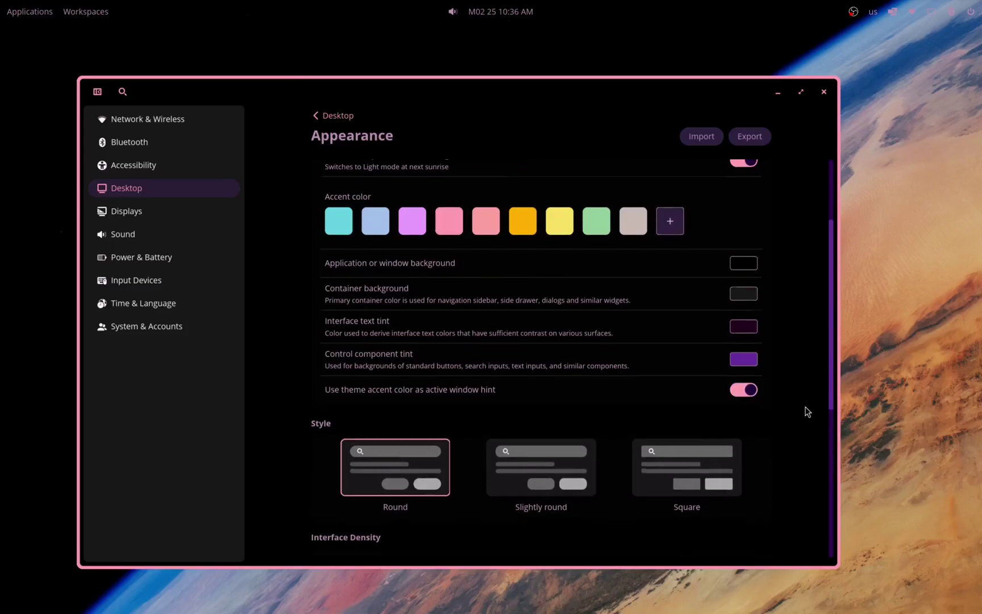
Add a custom dark magenta accent color, close its color picker, and show the style and interface density options
scroll(807, 411, "up", 3)
left_click(672, 295)
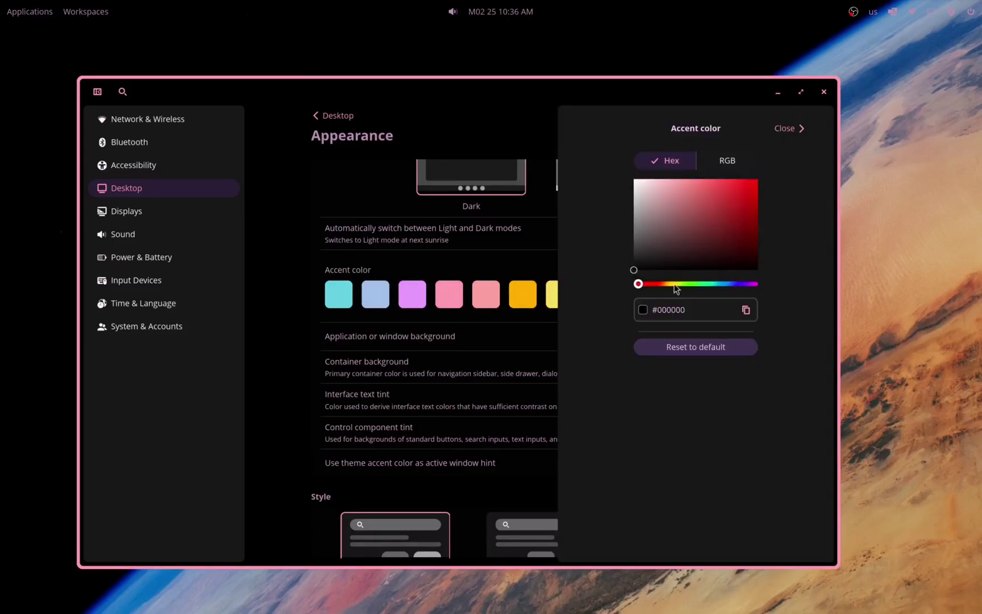
left_click(744, 284)
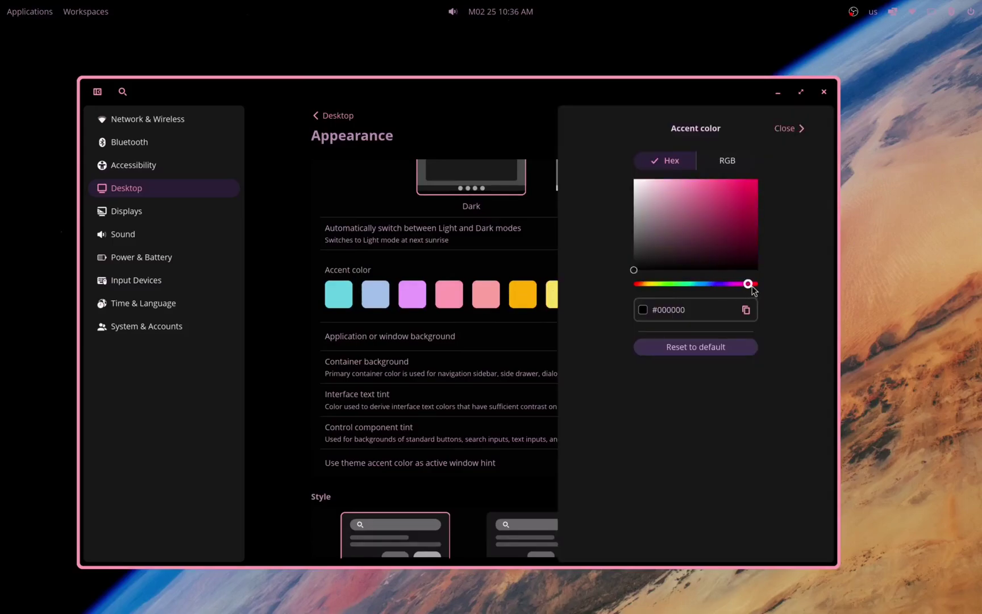
left_click(728, 212)
left_click(785, 130)
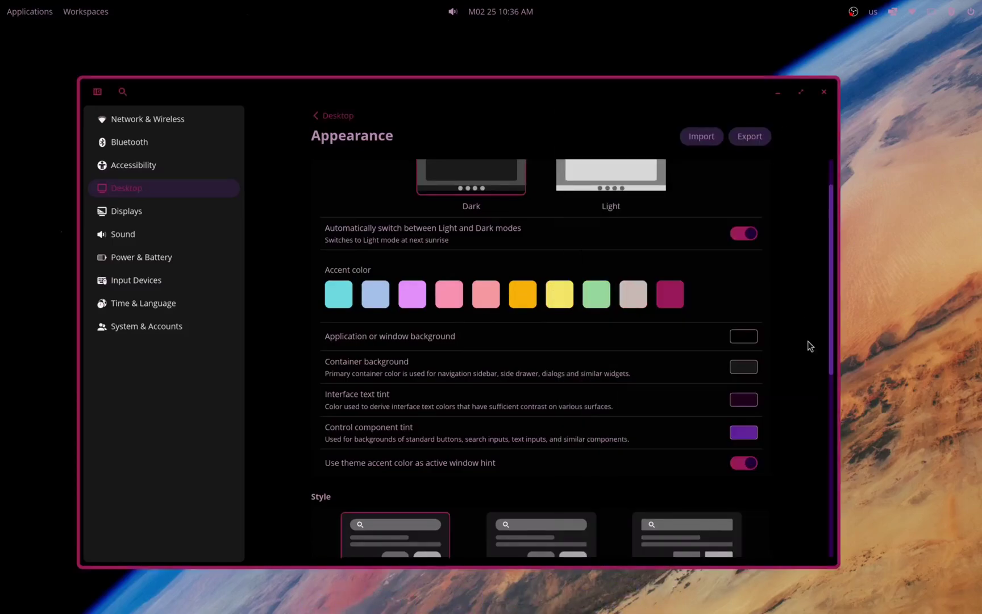
scroll(810, 346, "down", 3)
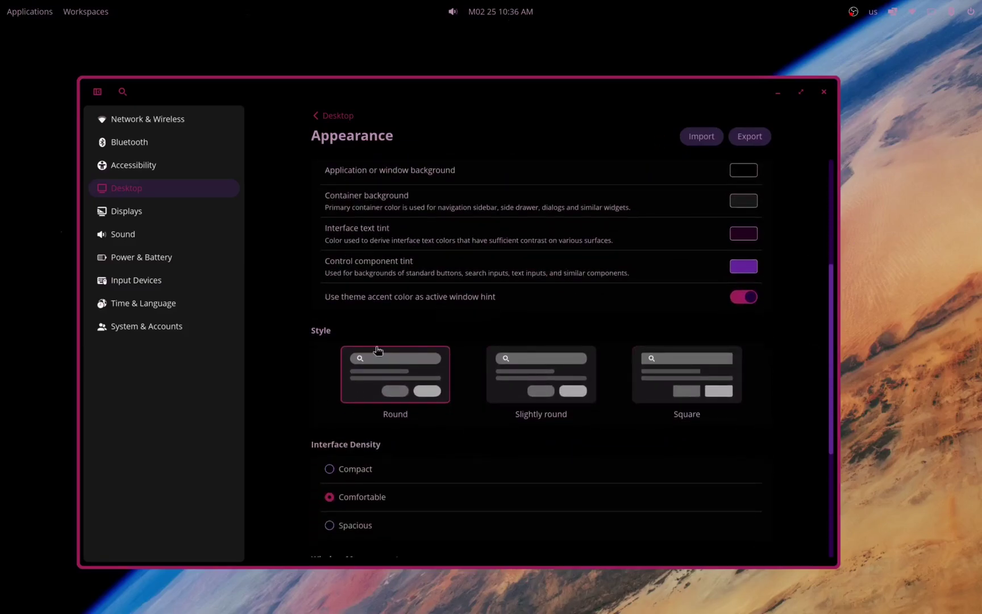
Compare the Round, Slightly round and Square styles, alternating repeatedly between Round and Slightly round
left_click(527, 387)
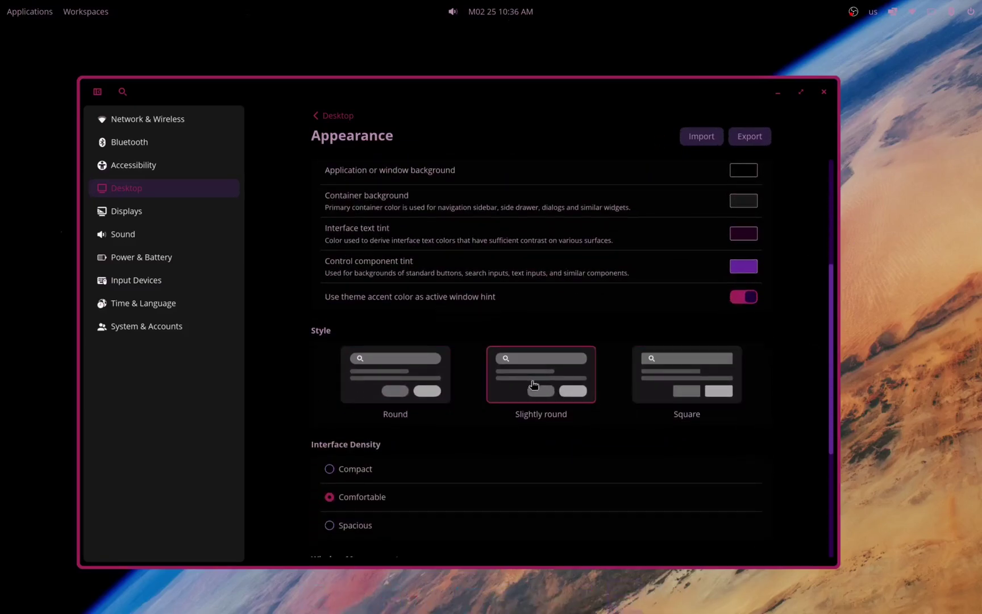
left_click(655, 390)
left_click(446, 355)
left_click(489, 373)
left_click(438, 367)
left_click(578, 365)
left_click(399, 367)
left_click(578, 375)
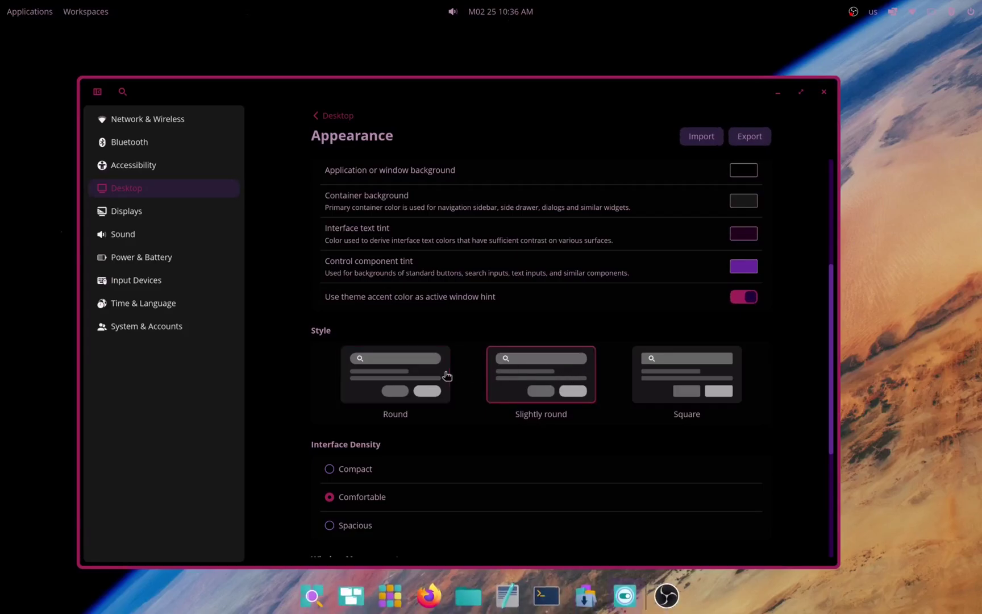
left_click(421, 374)
left_click(540, 374)
left_click(446, 375)
left_click(553, 370)
left_click(433, 375)
left_click(560, 391)
left_click(402, 370)
left_click(568, 368)
left_click(437, 372)
left_click(528, 376)
left_click(433, 377)
left_click(514, 374)
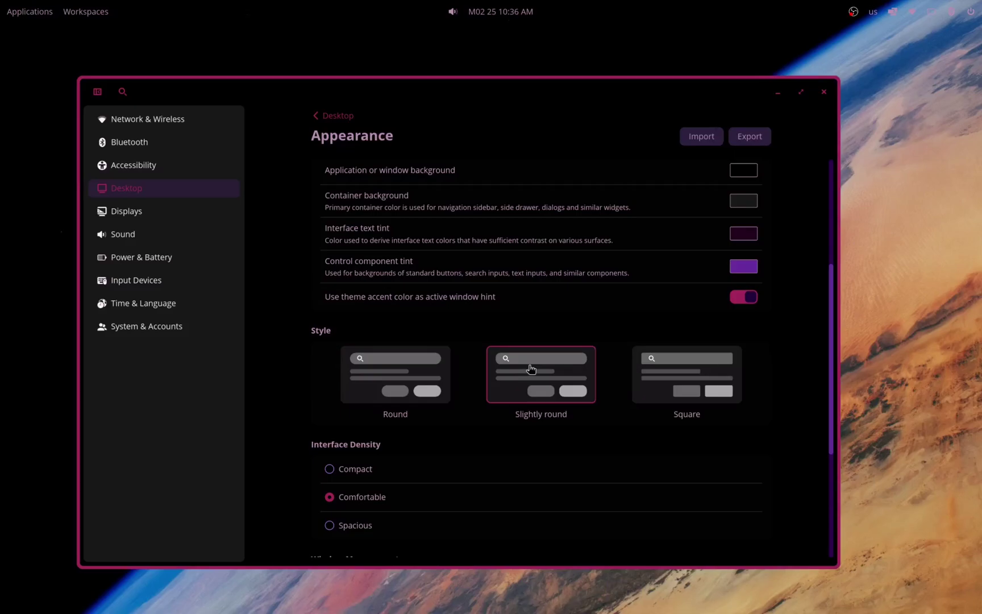
Compare the Square style with the rounder ones once more and set the style to Square
left_click(669, 395)
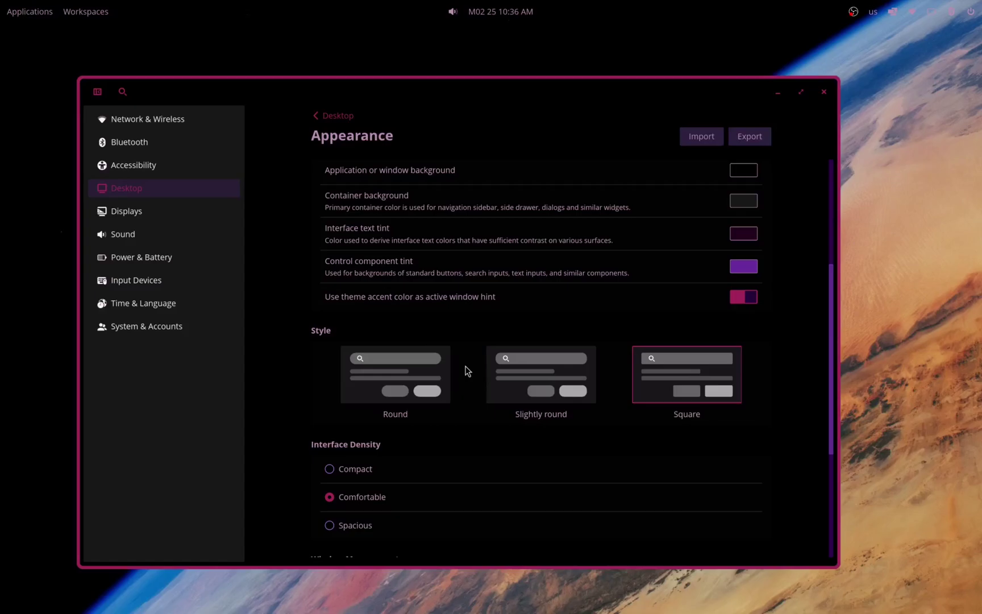
left_click(542, 376)
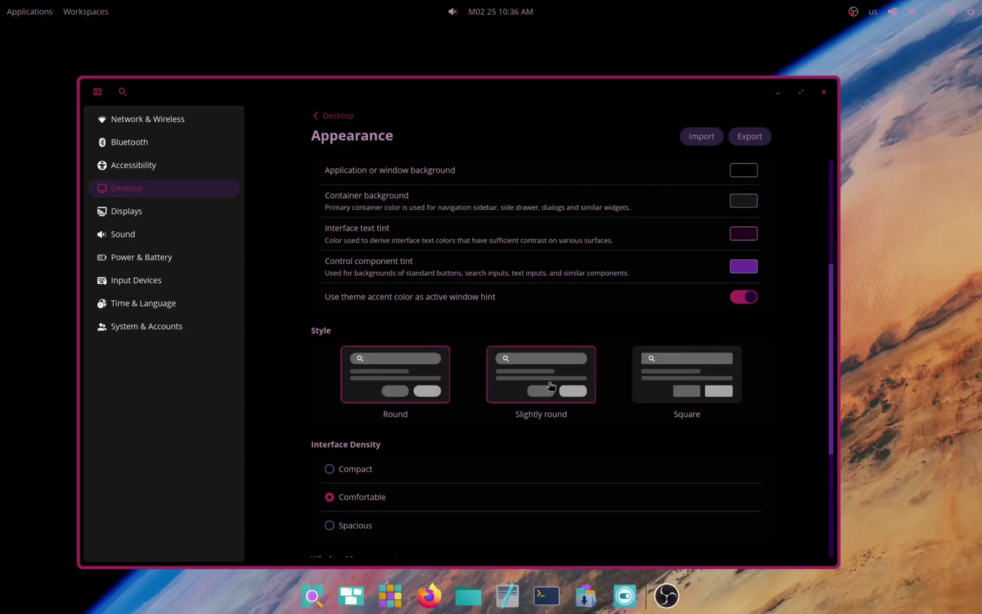
left_click(651, 374)
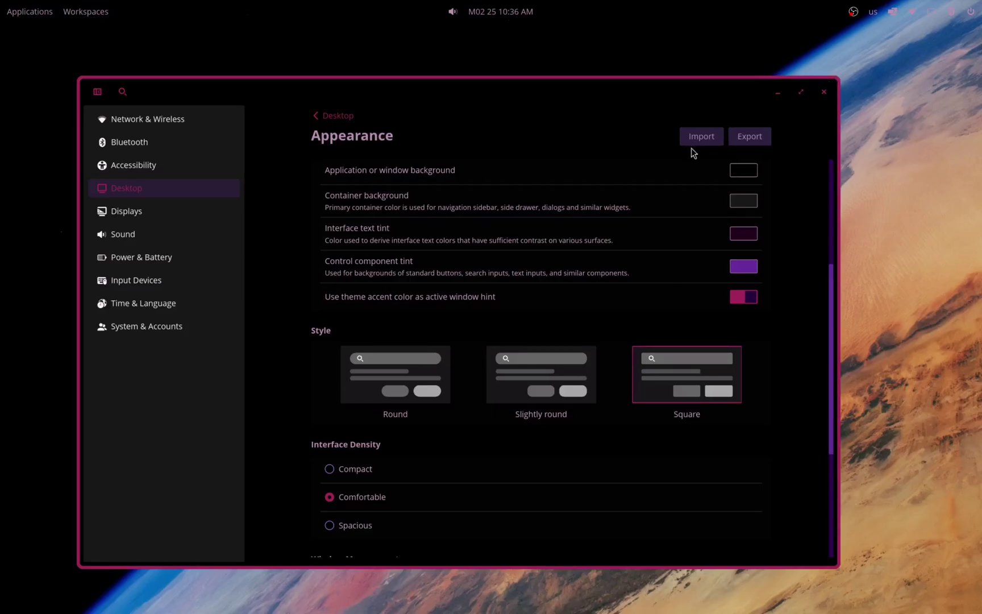
Set the interface density to Compact
scroll(816, 439, "down", 2)
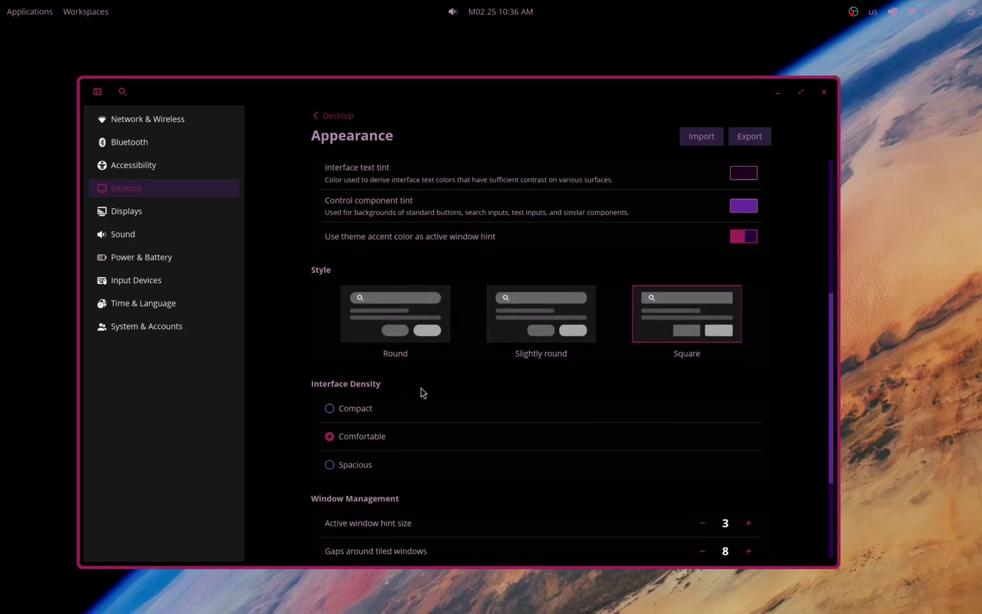
scroll(363, 379, "down", 1)
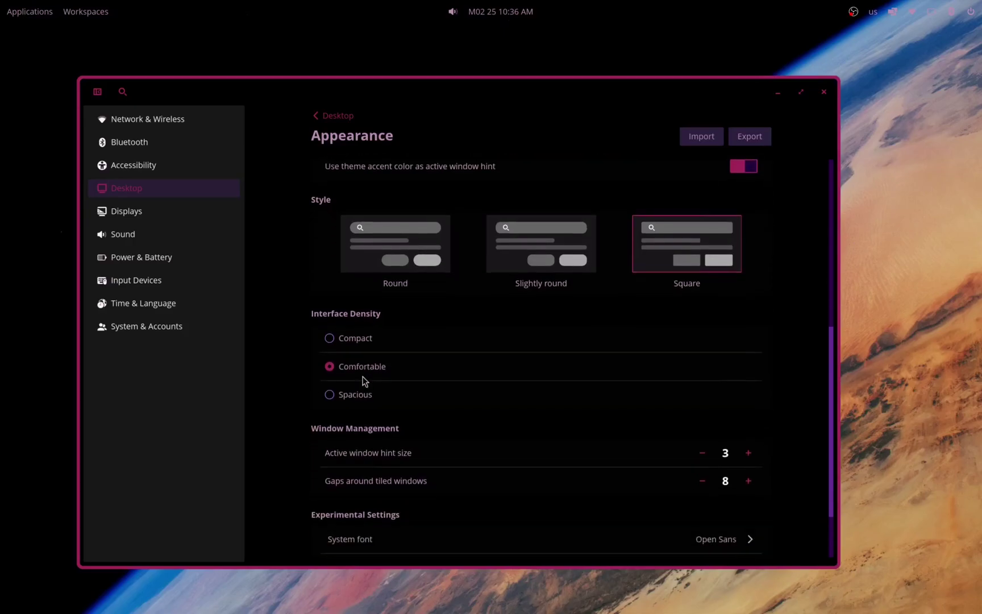
left_click(354, 339)
left_click(356, 339)
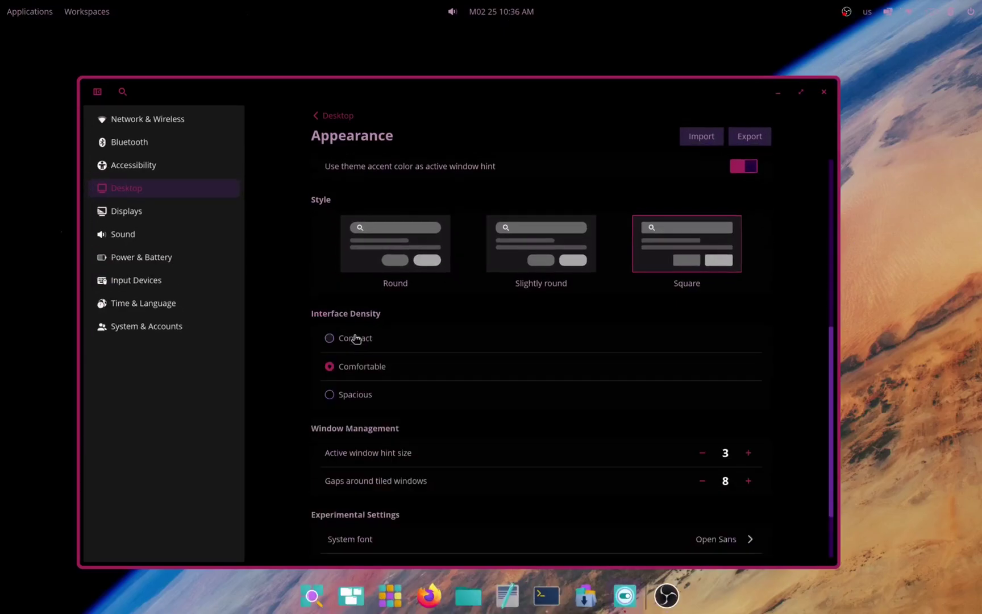
left_click(358, 399)
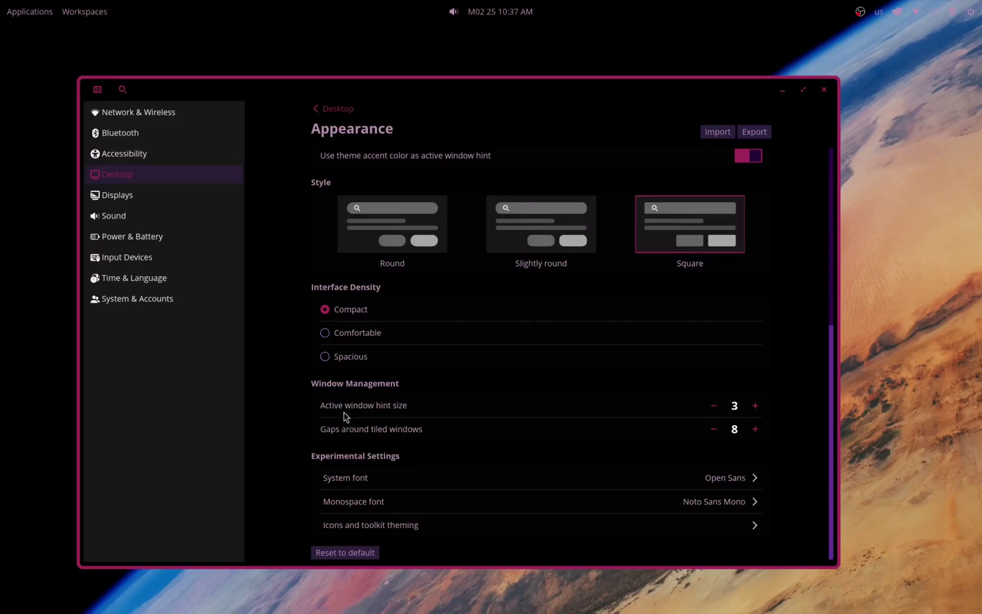
Raise the active window hint size in the window management settings in small increments to beyond 127
left_click(755, 405)
left_click(754, 406)
left_click(755, 405)
left_click(755, 405)
left_click(755, 405)
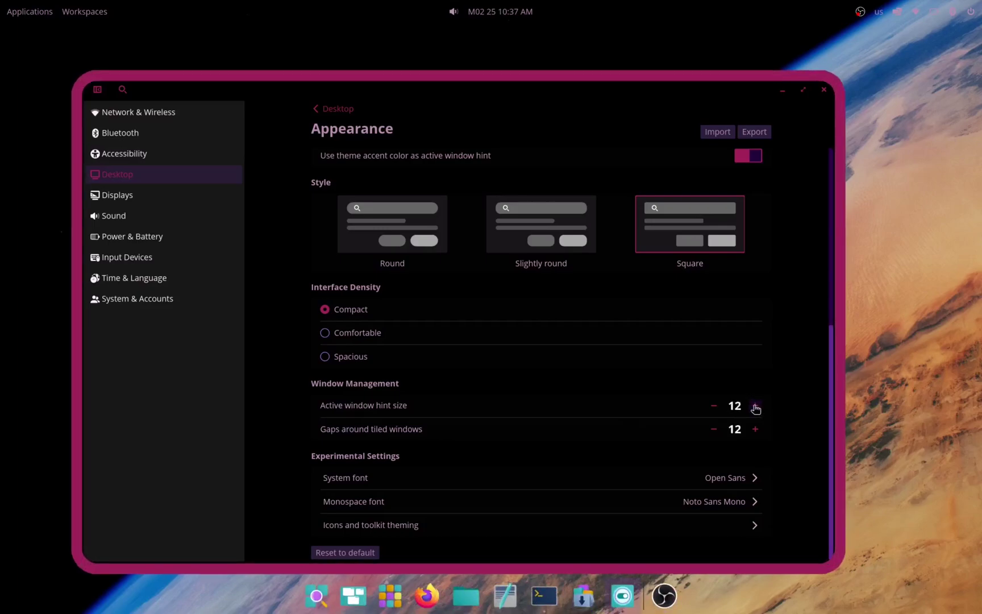
left_click(755, 405)
left_click(754, 405)
left_click(755, 405)
left_click(754, 405)
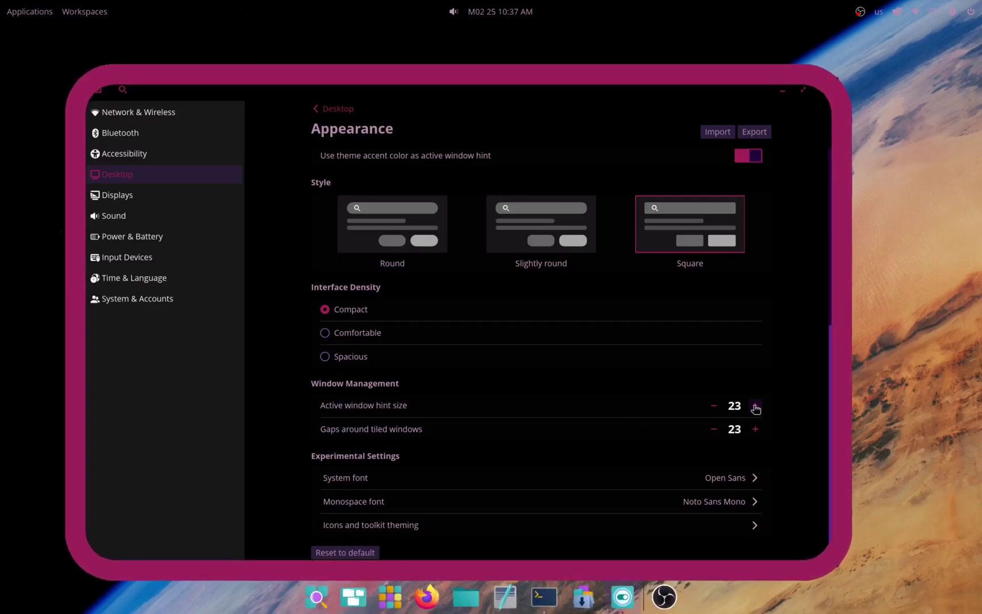
left_click(755, 405)
left_click(755, 405)
left_click(755, 405)
left_click(754, 405)
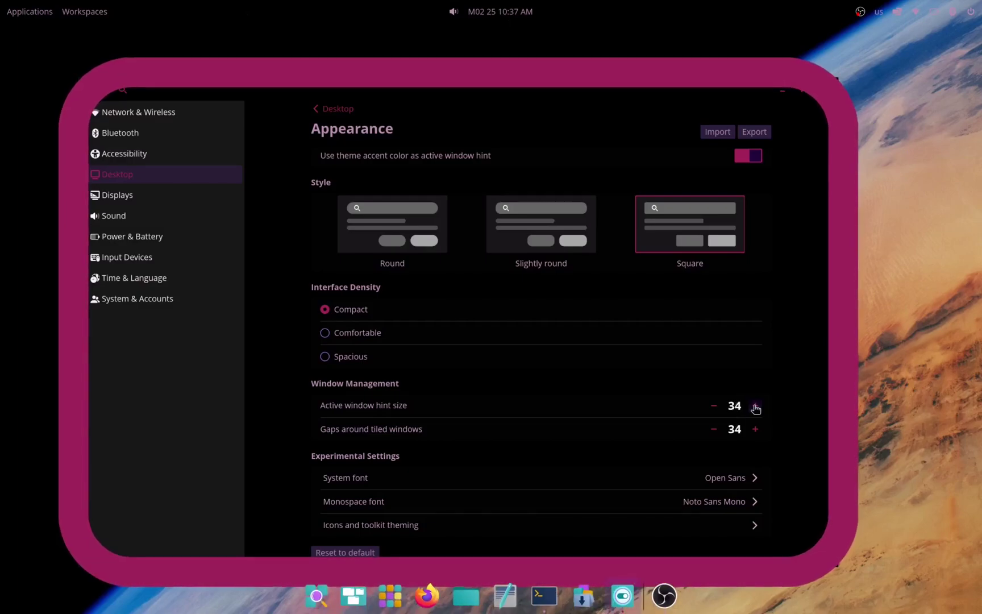
left_click(754, 405)
left_click(754, 405)
left_click(755, 406)
left_click(754, 405)
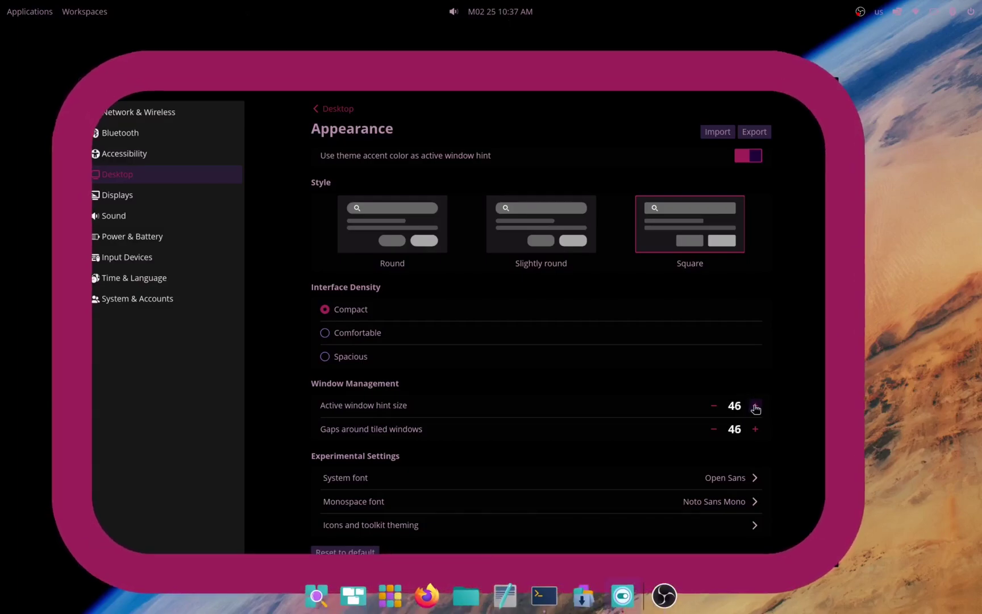
left_click(755, 405)
left_click(755, 405)
left_click(755, 405)
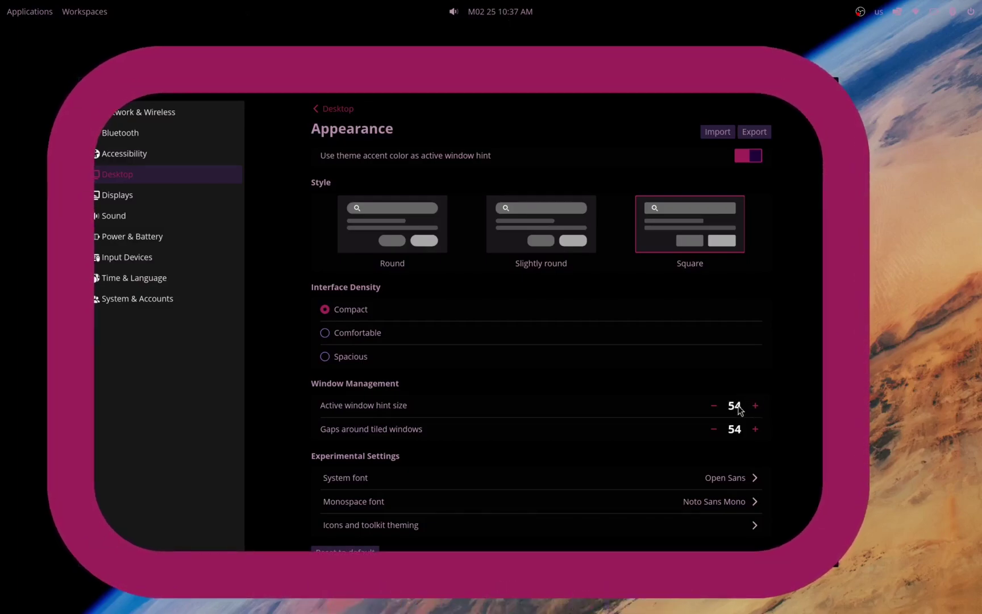
left_click(753, 405)
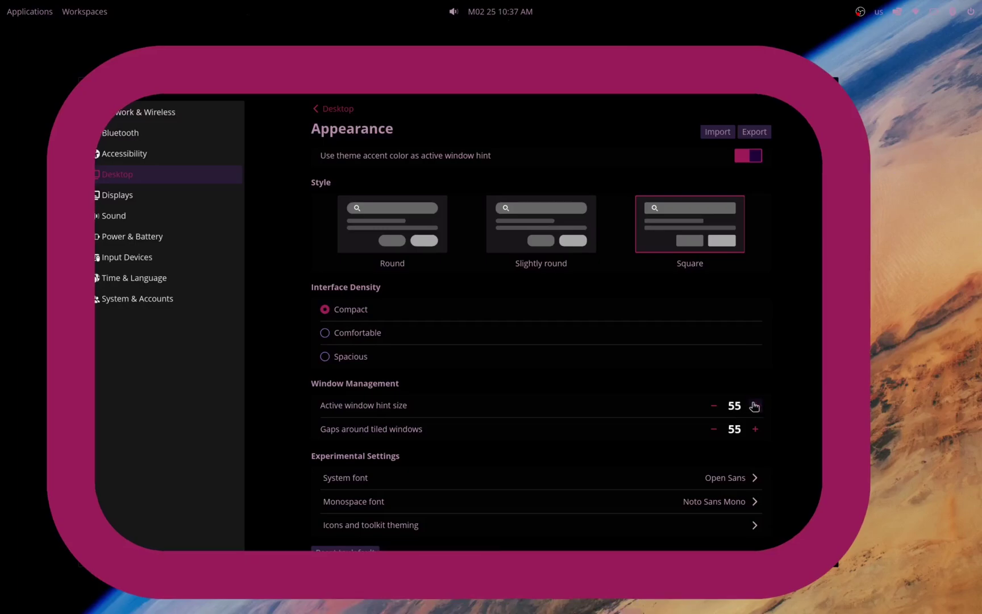
left_click(753, 405)
left_click(753, 406)
left_click(754, 405)
left_click(754, 405)
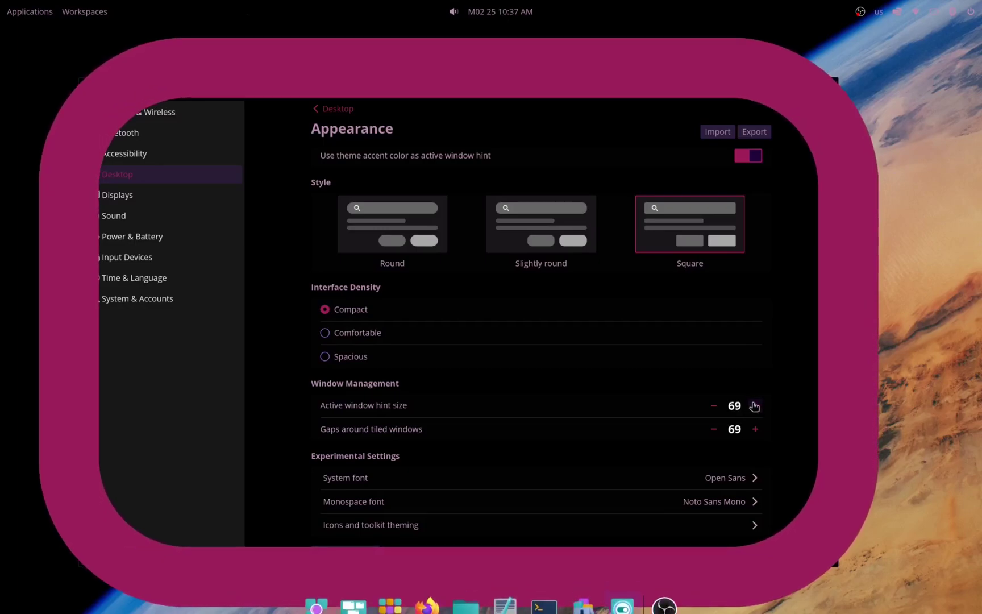
left_click(754, 405)
left_click(754, 405)
left_click(754, 405)
left_click(754, 405)
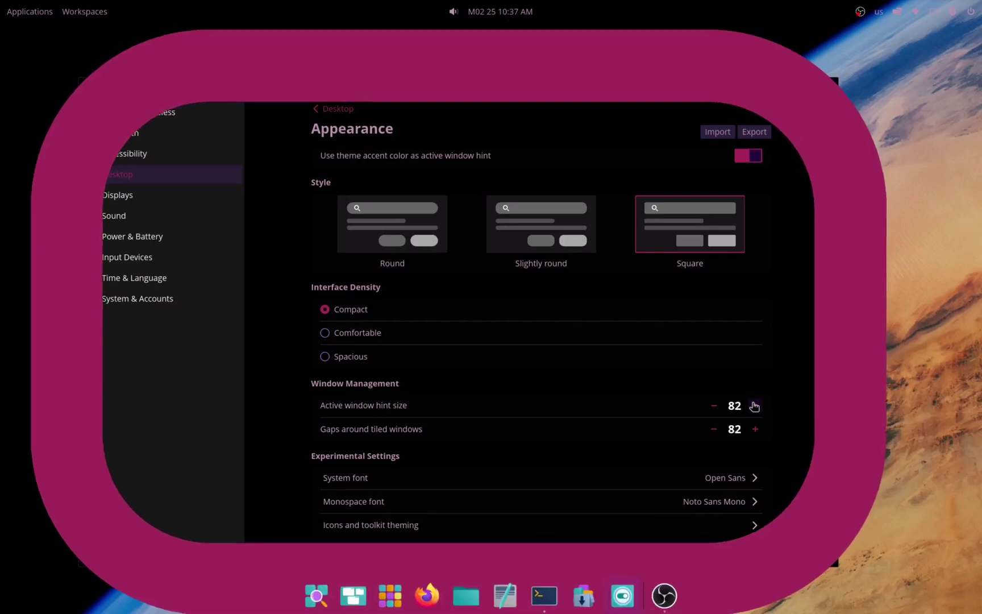
left_click(754, 405)
left_click(754, 405)
left_click(754, 405)
left_click(754, 405)
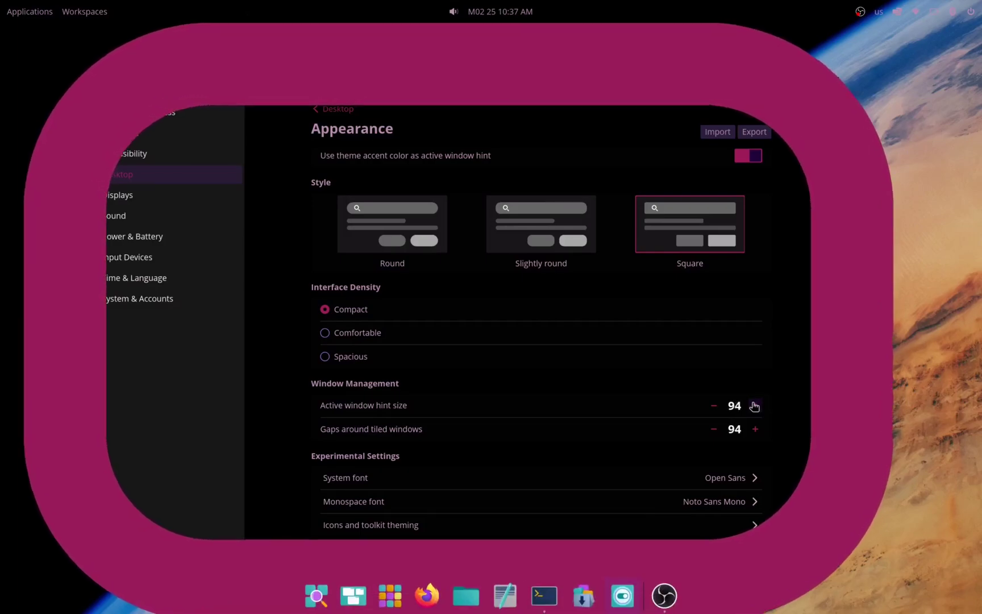
left_click(754, 405)
left_click(754, 405)
left_click(754, 405)
left_click(754, 405)
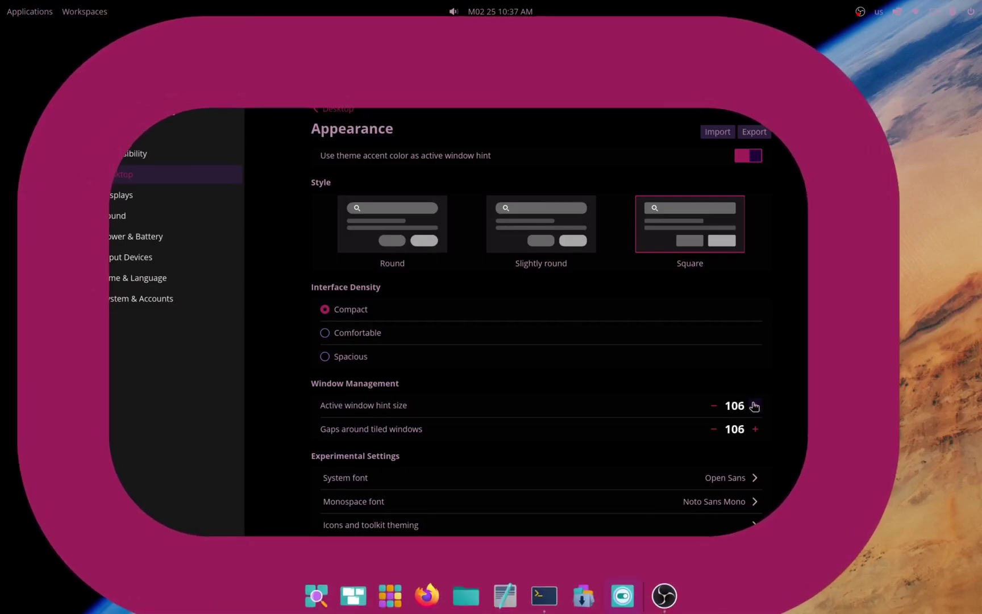
left_click(754, 405)
left_click(754, 405)
left_click(754, 405)
left_click(754, 405)
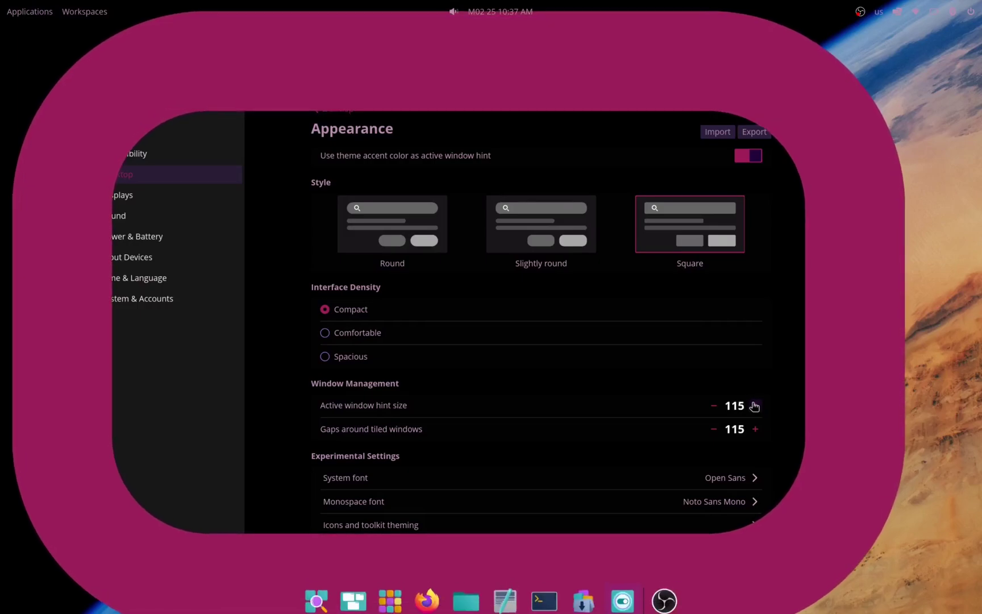
left_click(754, 406)
left_click(754, 405)
left_click(754, 405)
left_click(754, 406)
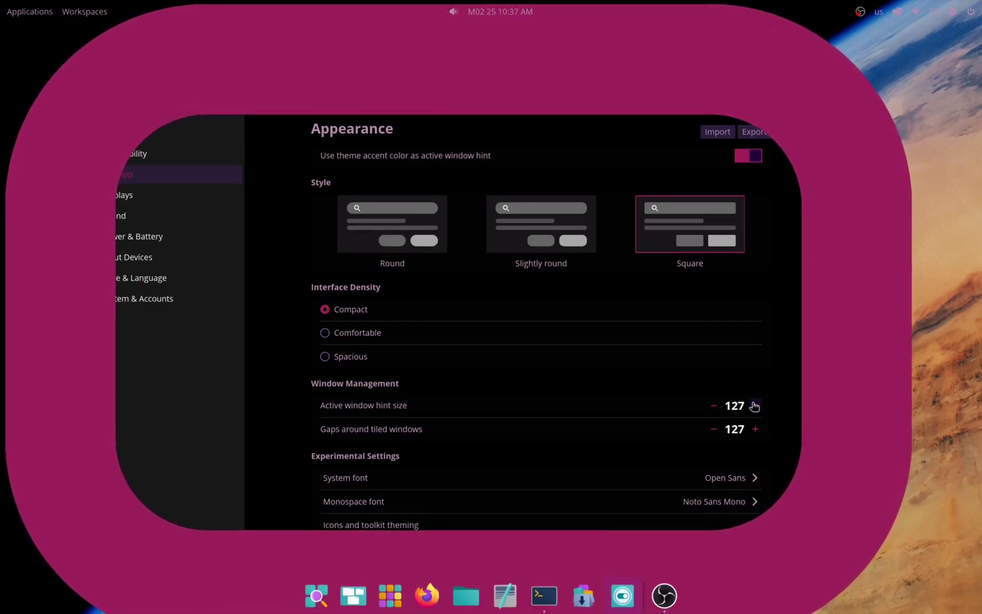
left_click(754, 406)
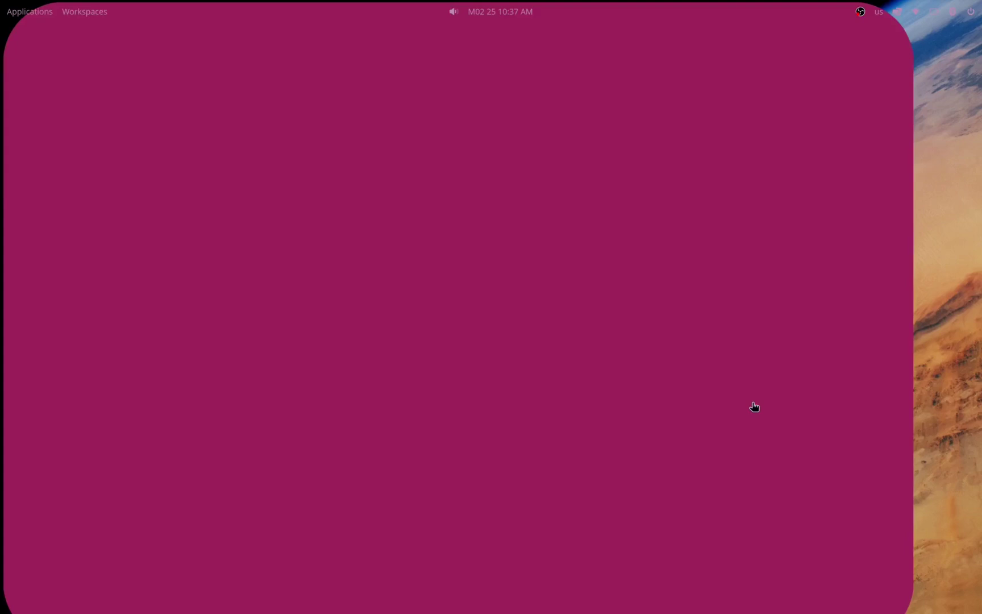